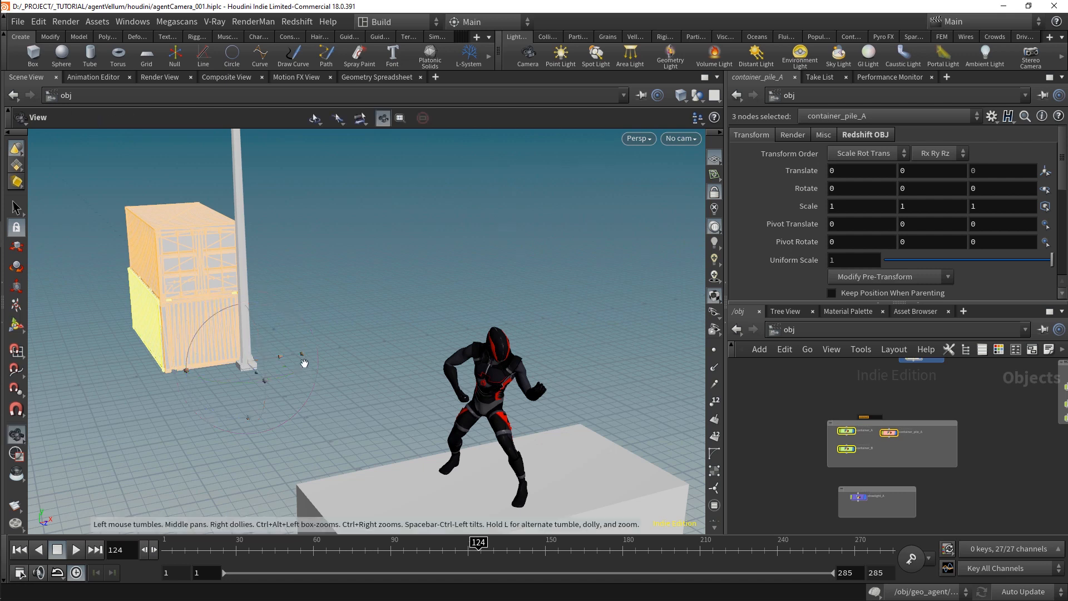
Examine the two stacked containers beside the lamp post from several sides, then clear the node selection
alt+middle_drag(303, 362, 567, 482)
alt+drag(267, 358, 556, 364)
alt+right_drag(556, 363, 541, 363)
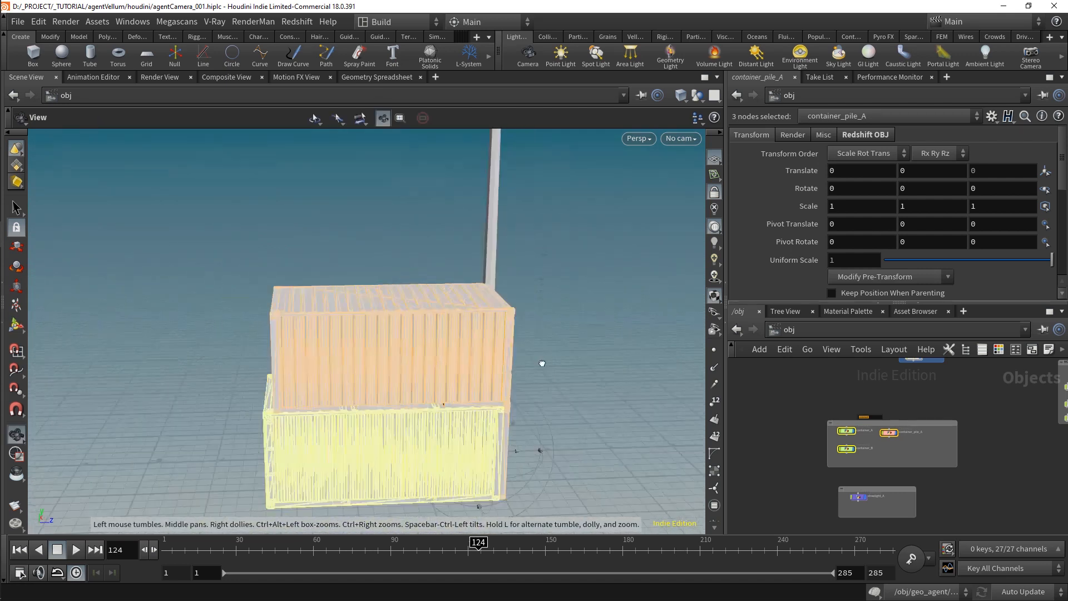
alt+drag(367, 334, 506, 319)
alt+right_drag(505, 320, 398, 269)
alt+middle_drag(398, 269, 384, 343)
click(890, 477)
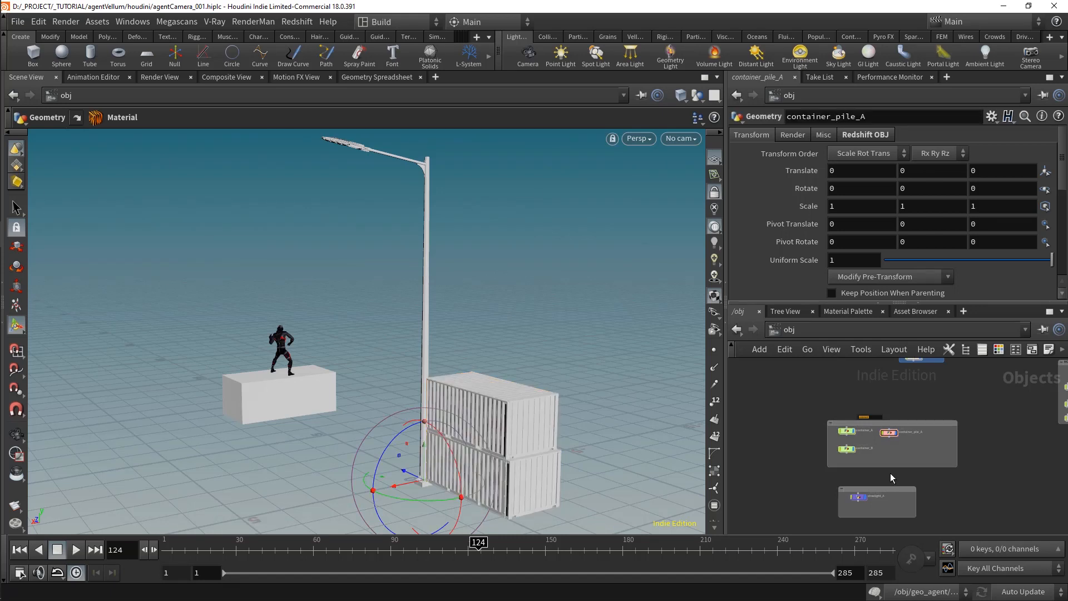
Open the container_A geometry network and display the settings of its transform2 node
scroll(844, 431, up, 5)
click(855, 430)
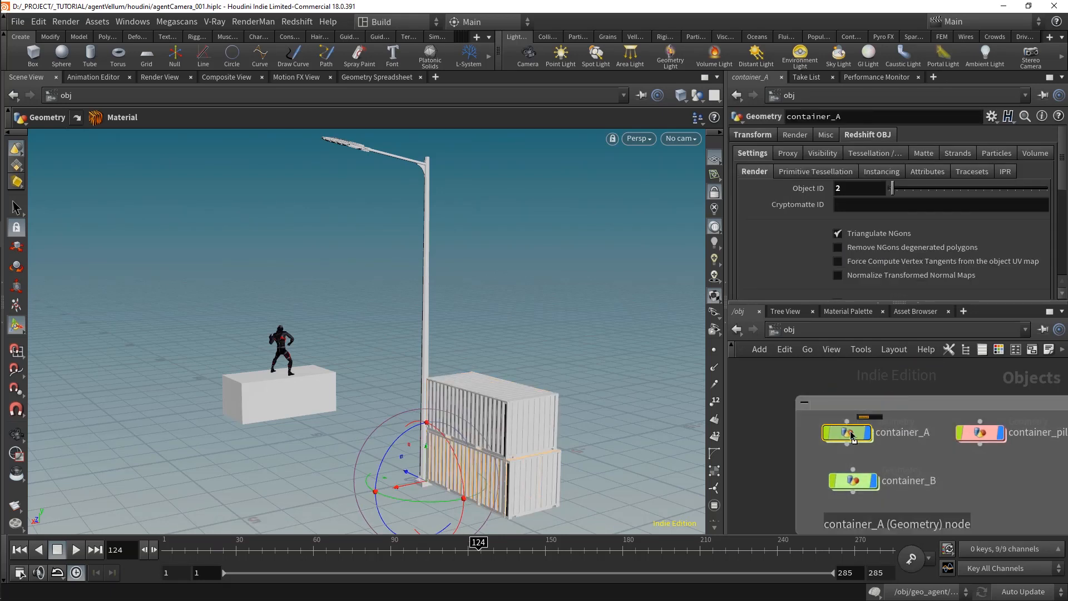
double_click(854, 430)
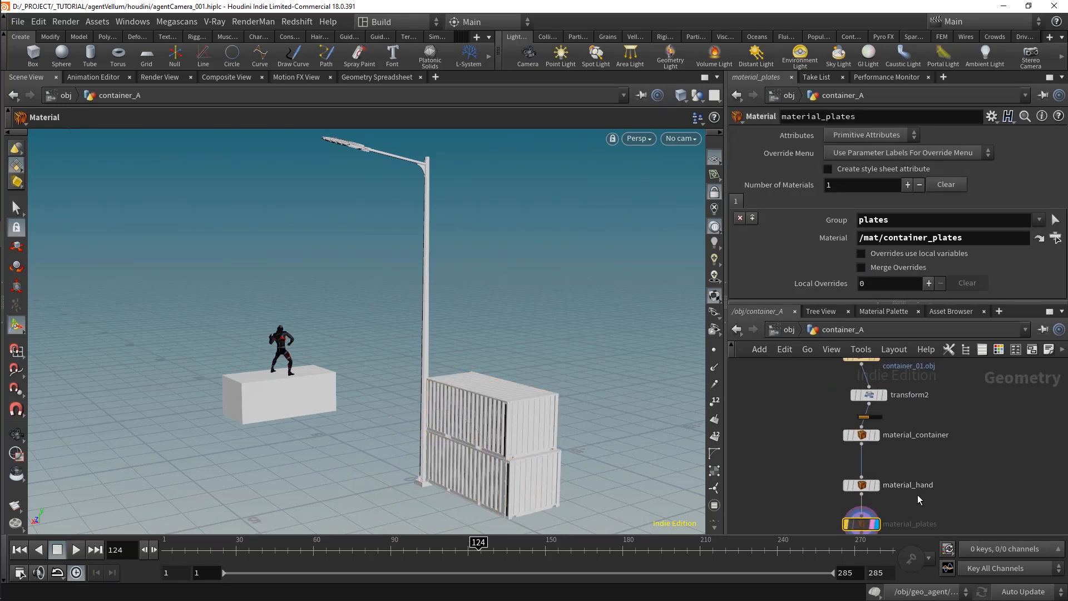
click(869, 396)
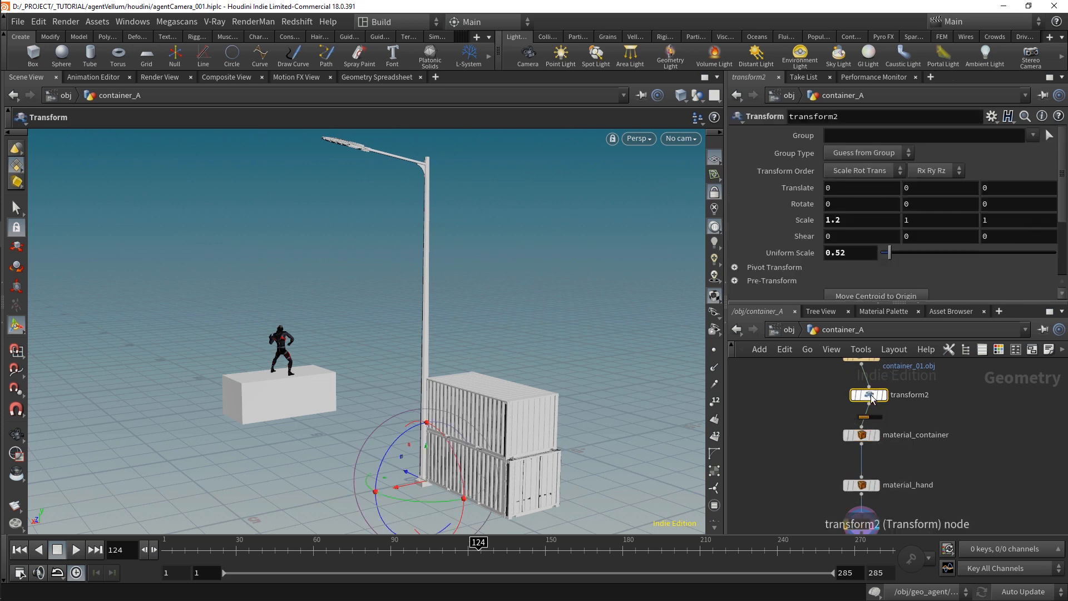
Add a Redshift Proxy Output node to container_A and connect it below material_plates
middle_drag(890, 503, 865, 416)
scroll(884, 435, up, 1)
key(Tab)
text(proxy)
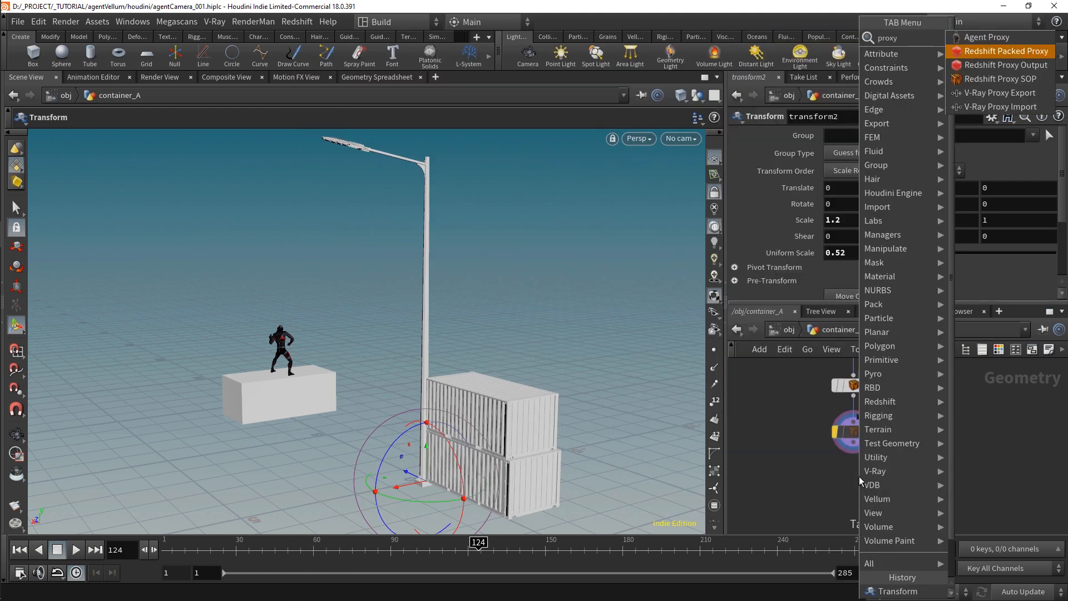
key(Down)
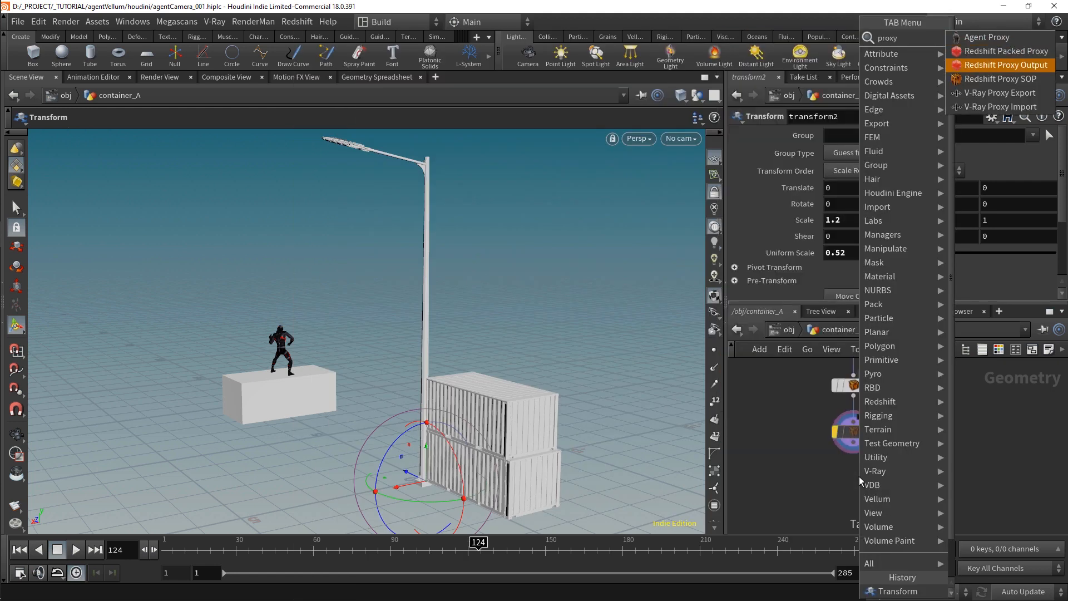
key(Return)
click(859, 476)
drag(858, 477, 852, 424)
scroll(854, 488, up, 2)
scroll(852, 424, down, 1)
middle_drag(851, 425, 795, 423)
Browse for the proxy output's archive file location and create a new folder named proxies inside $HIP
click(798, 233)
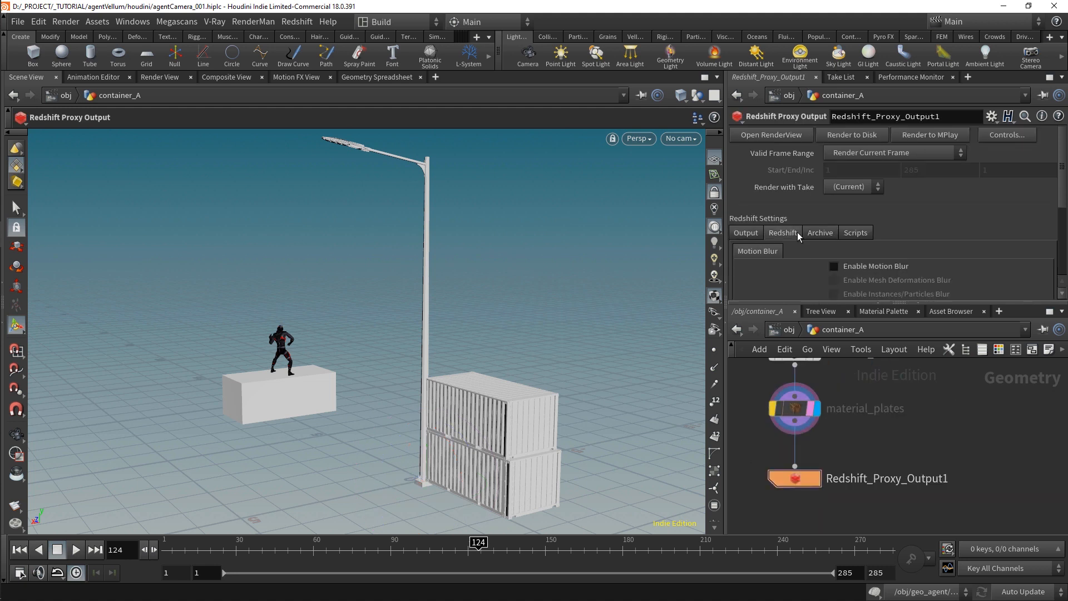
scroll(812, 223, down, 1)
click(819, 198)
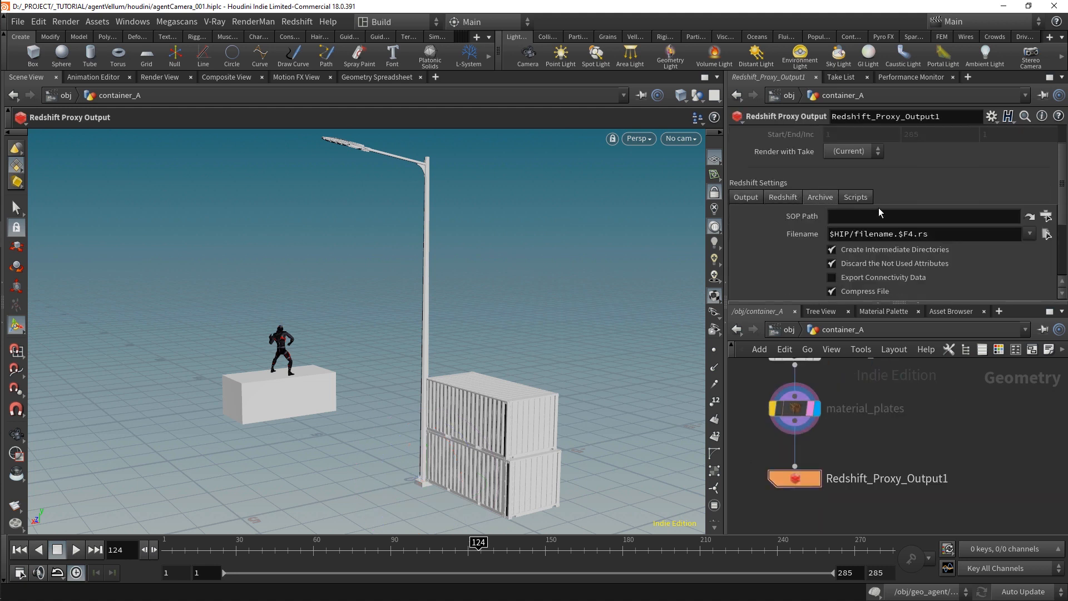
click(1045, 235)
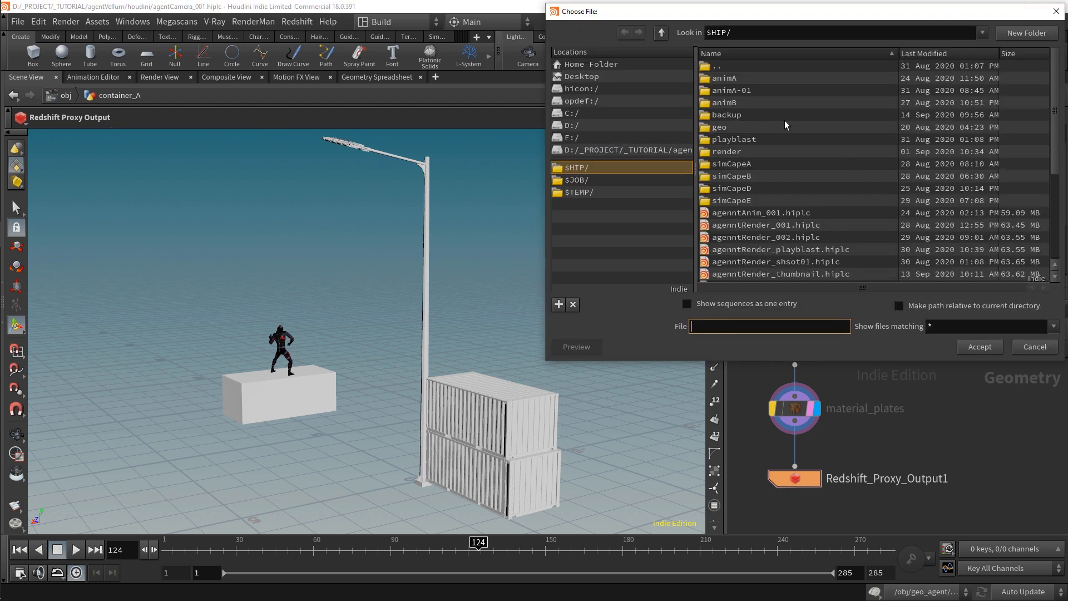
click(1026, 33)
text(proxies)
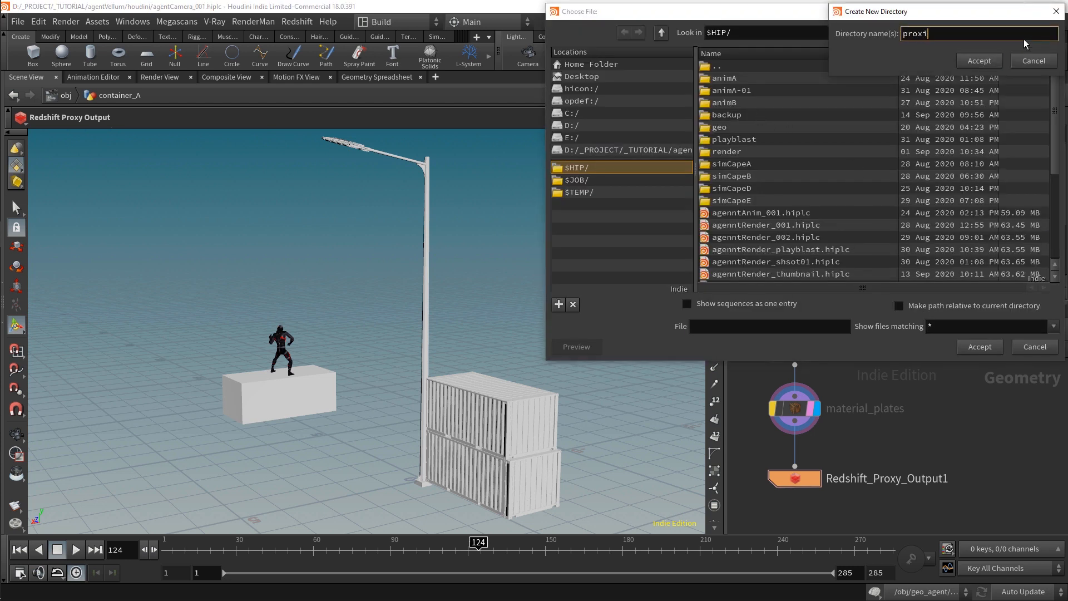
key(Return)
Name the archive file containerA.rs in the proxies folder and render the proxy to disk
text(container)
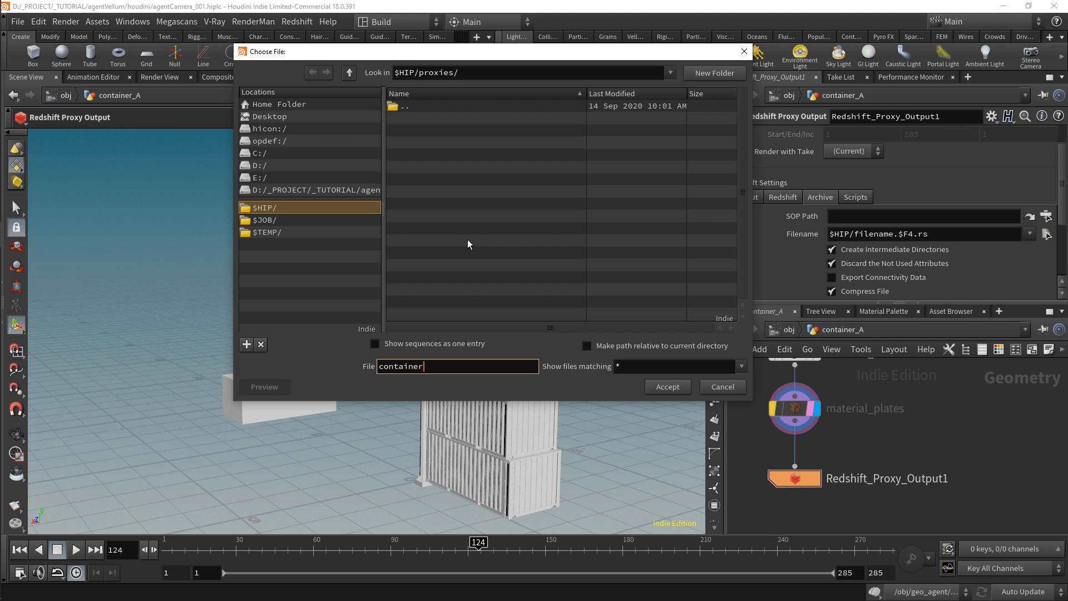
text(A.rs)
key(Return)
scroll(873, 167, up, 1)
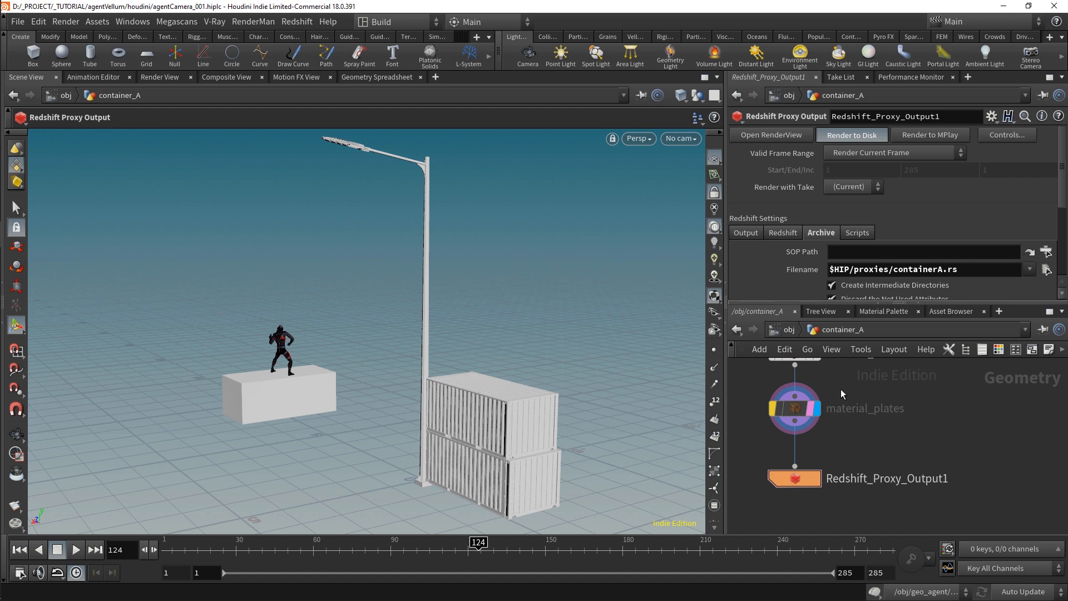
Copy the proxy output node and enable a proxy file on the container_A object, choosing $HIP/proxies/containerA.rs
key(u)
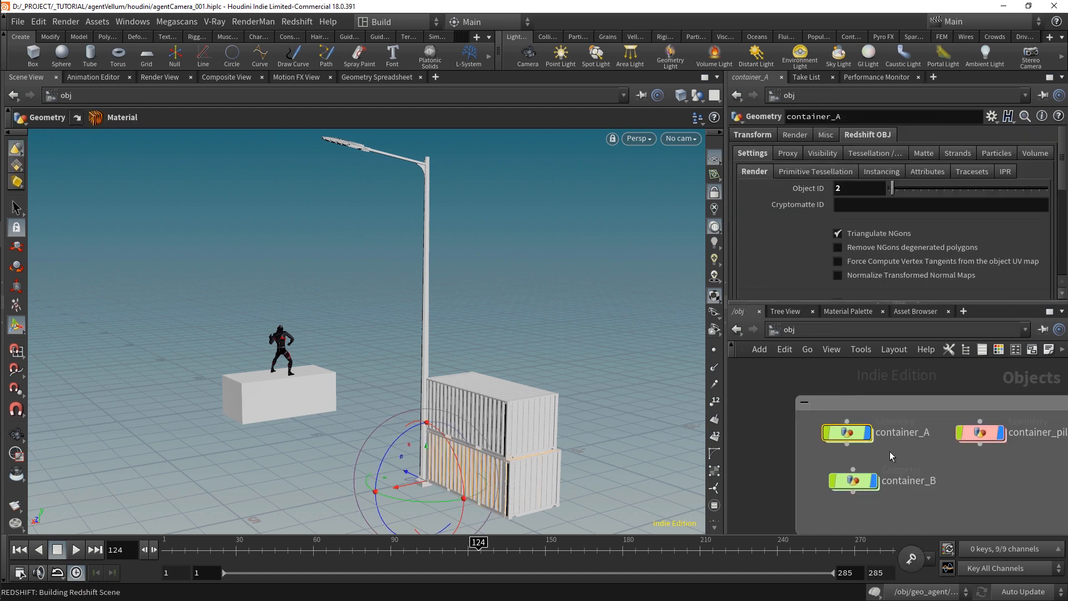
key(ctrl+c)
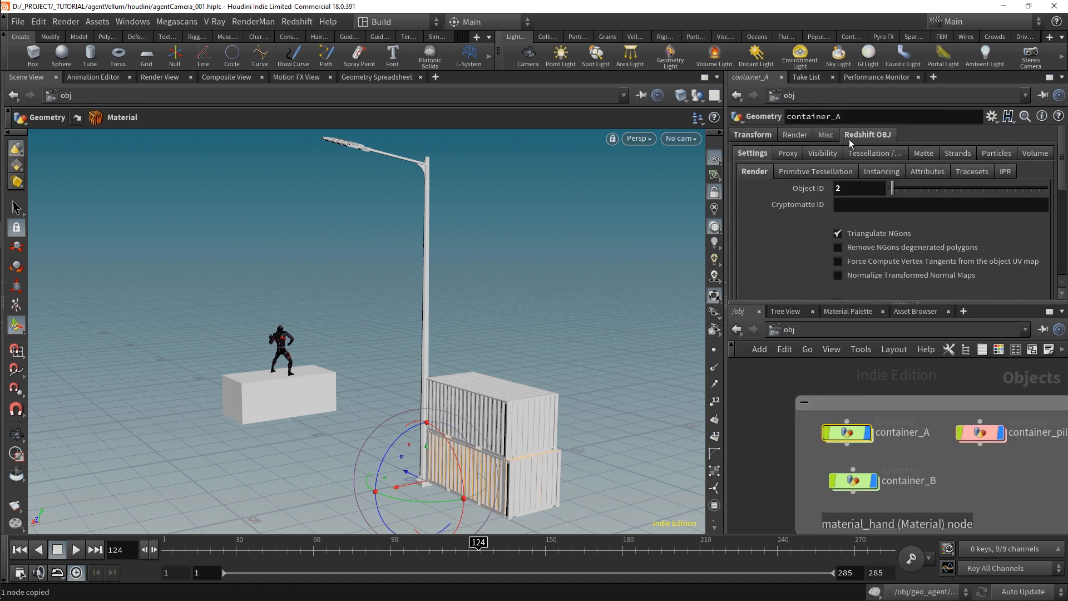
click(785, 153)
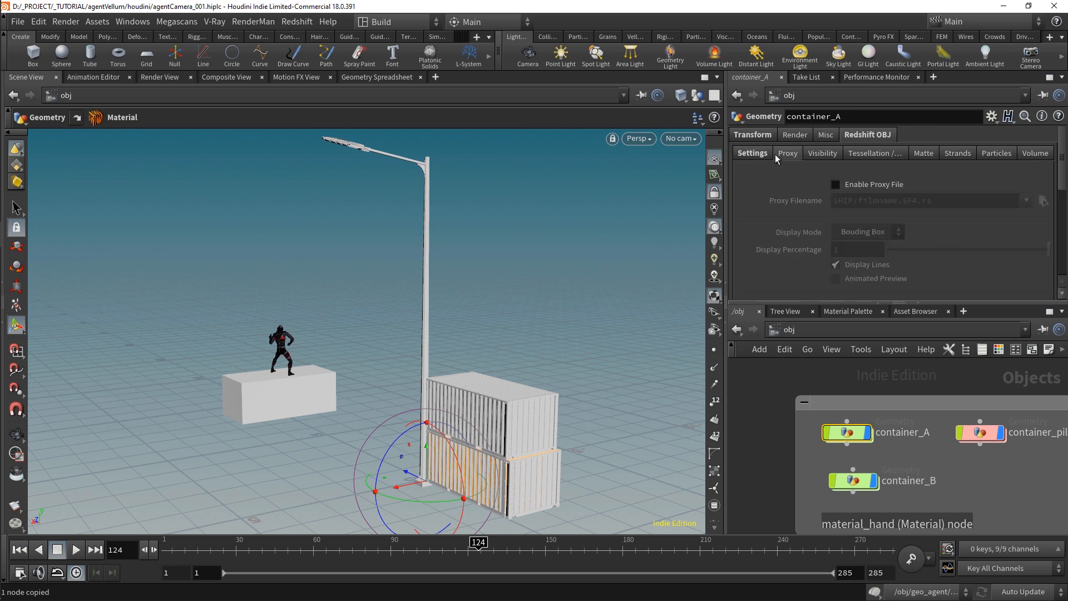
click(1041, 201)
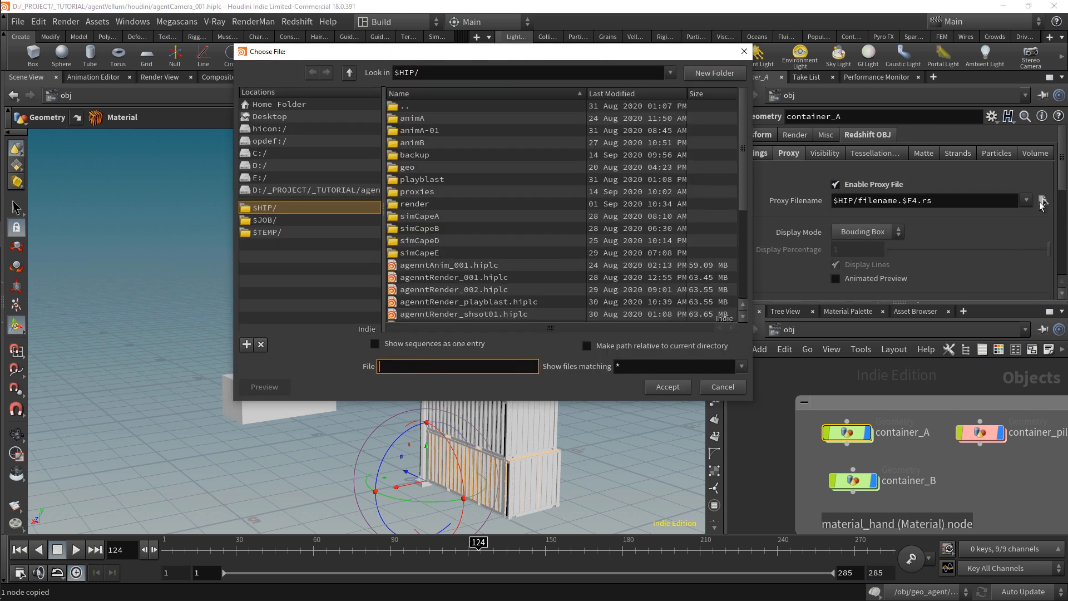
double_click(418, 194)
double_click(436, 118)
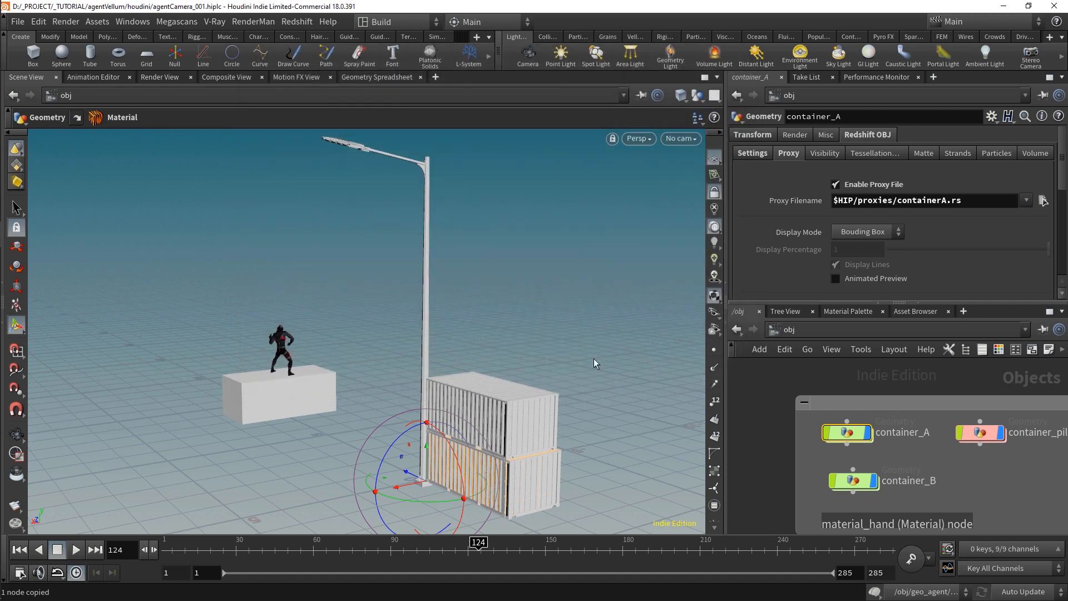
Turn off the viewport display of the container_B and container_pile_A objects
key(Escape)
alt+middle_drag(538, 376, 536, 329)
alt+right_drag(536, 329, 568, 439)
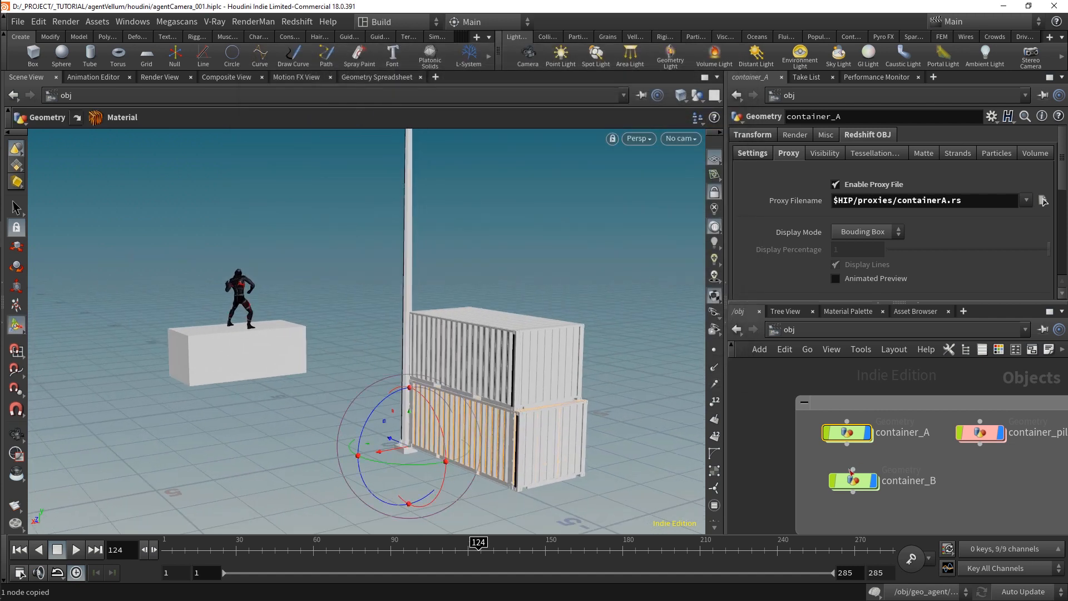
click(874, 481)
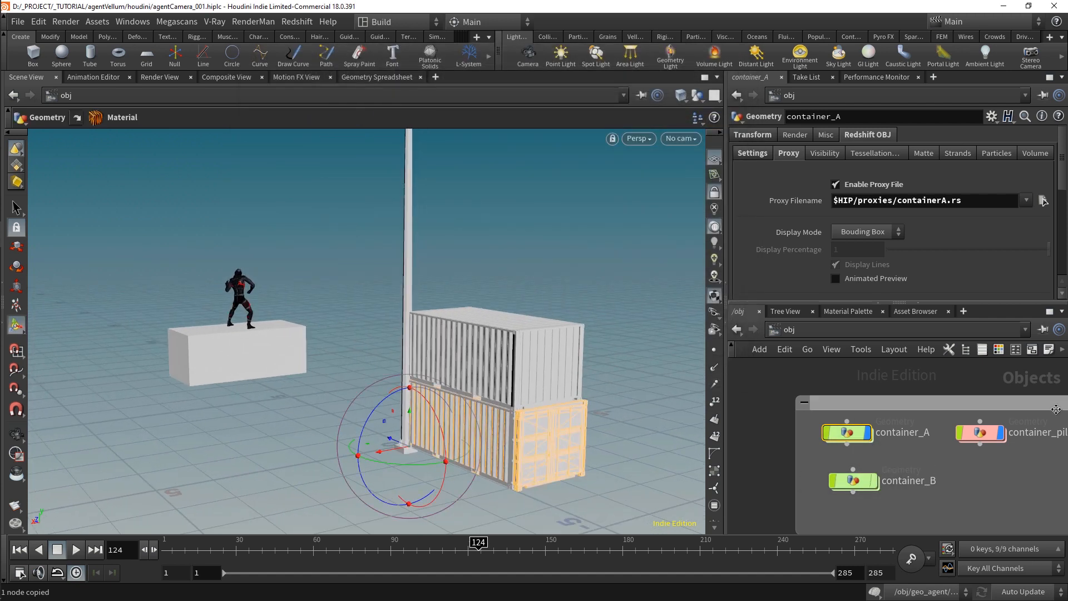
click(1000, 433)
Add a Redshift Proxy SOP node inside container_A and make it the displayed node
double_click(848, 433)
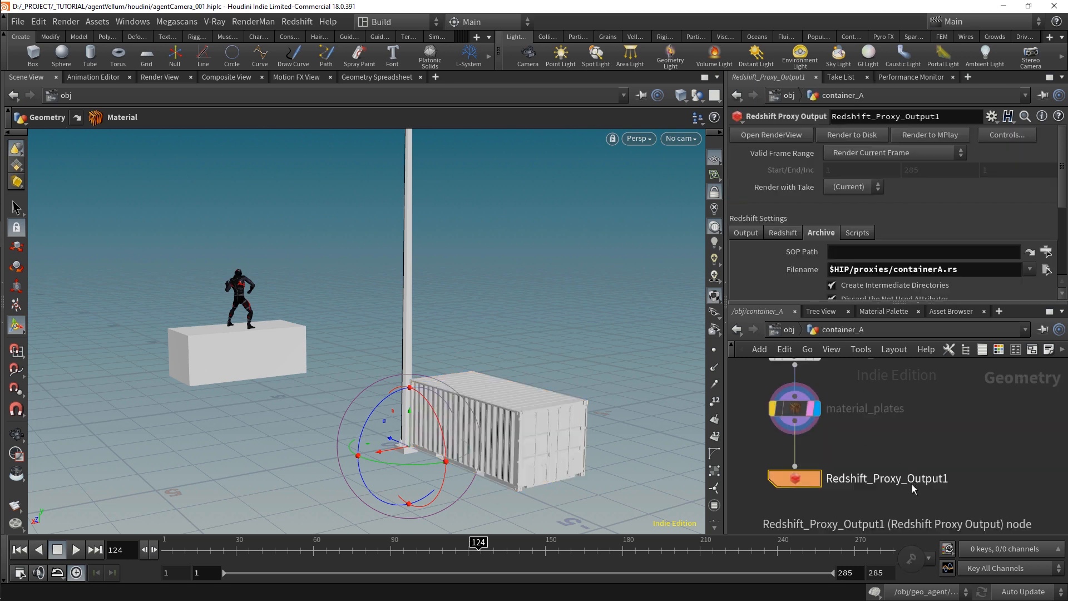
key(Tab)
text(prox)
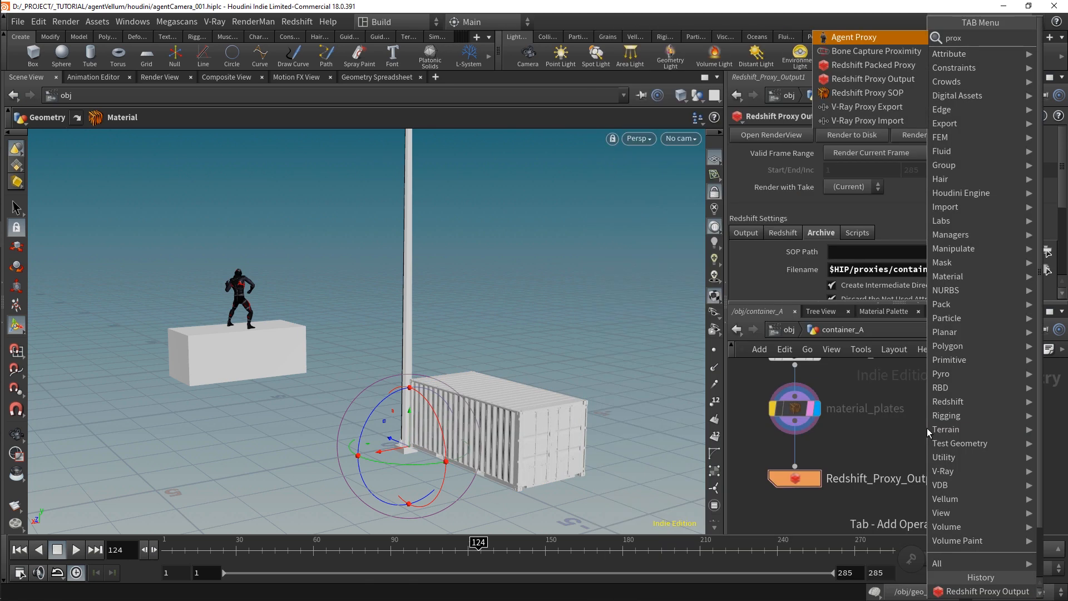
key(Down)
key(Down)
key(Down)
key(Down)
key(Return)
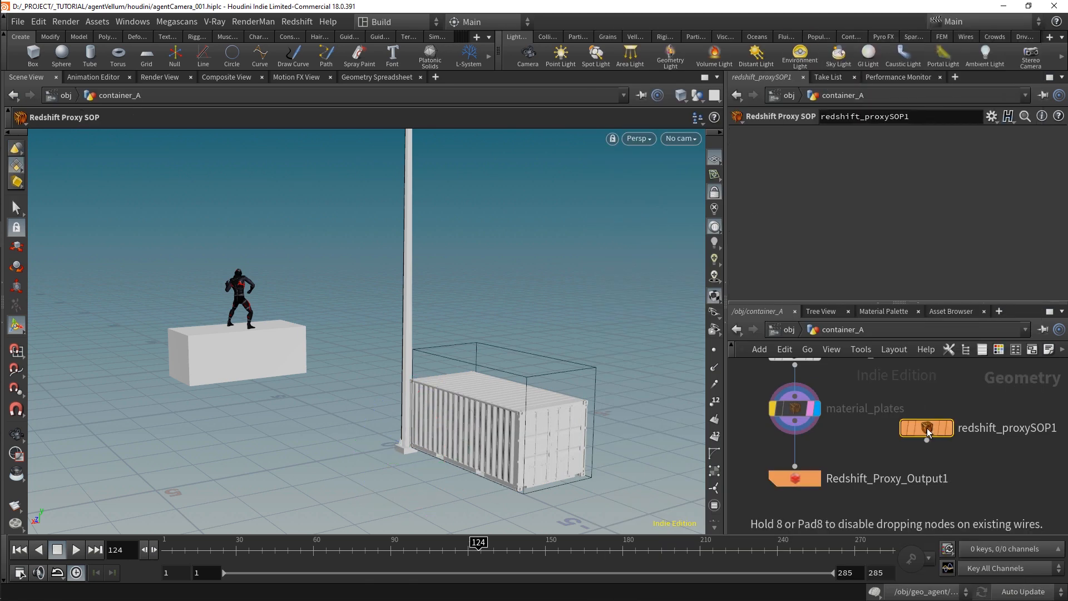
click(947, 432)
click(947, 432)
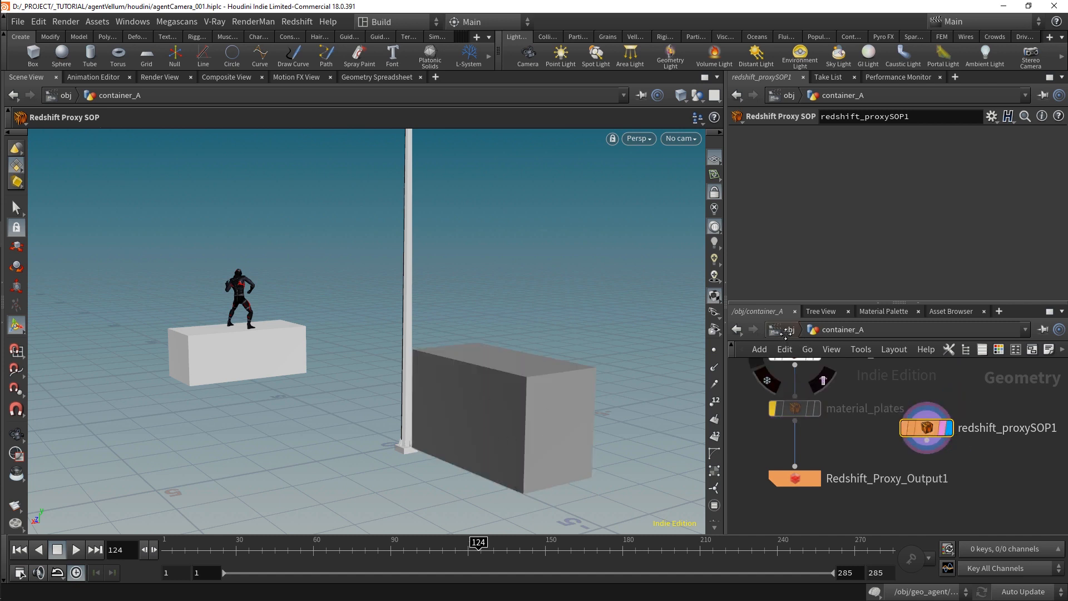
Return to the object level, try the None proxy display mode on container_A and set it to Mesh
click(787, 329)
click(857, 228)
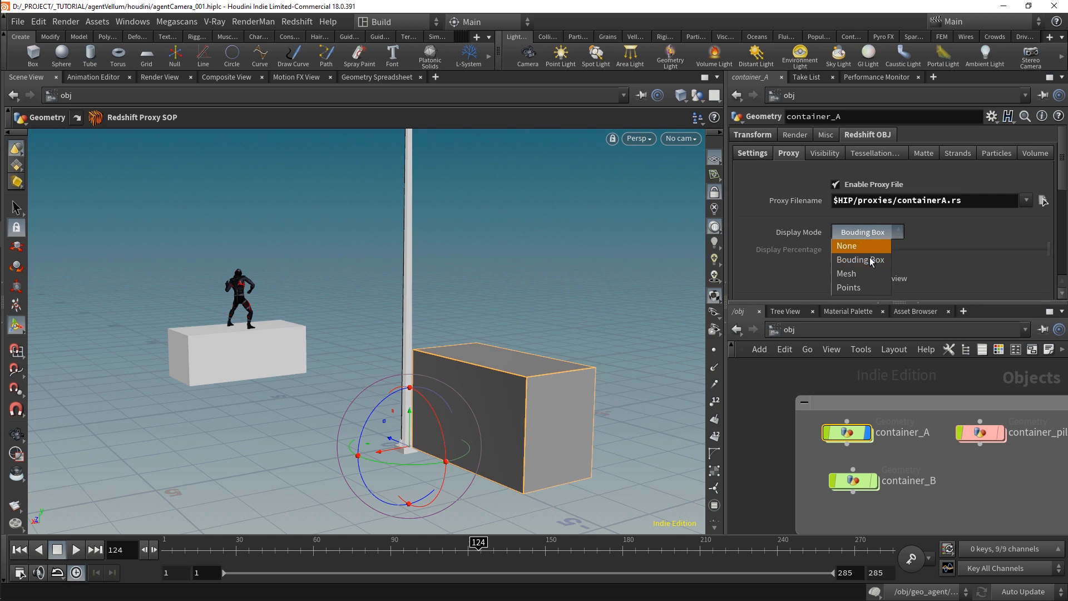
click(863, 245)
click(870, 231)
click(866, 274)
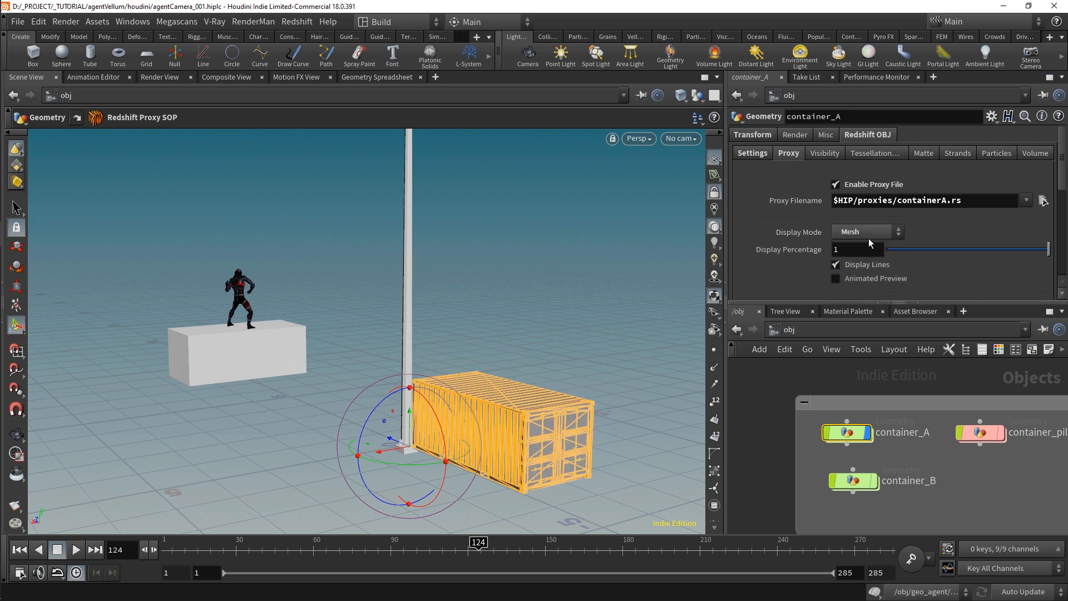
Try a proxy display percentage of about 0.54 and the Points and Bounding Box display modes on container_A
drag(932, 248, 974, 247)
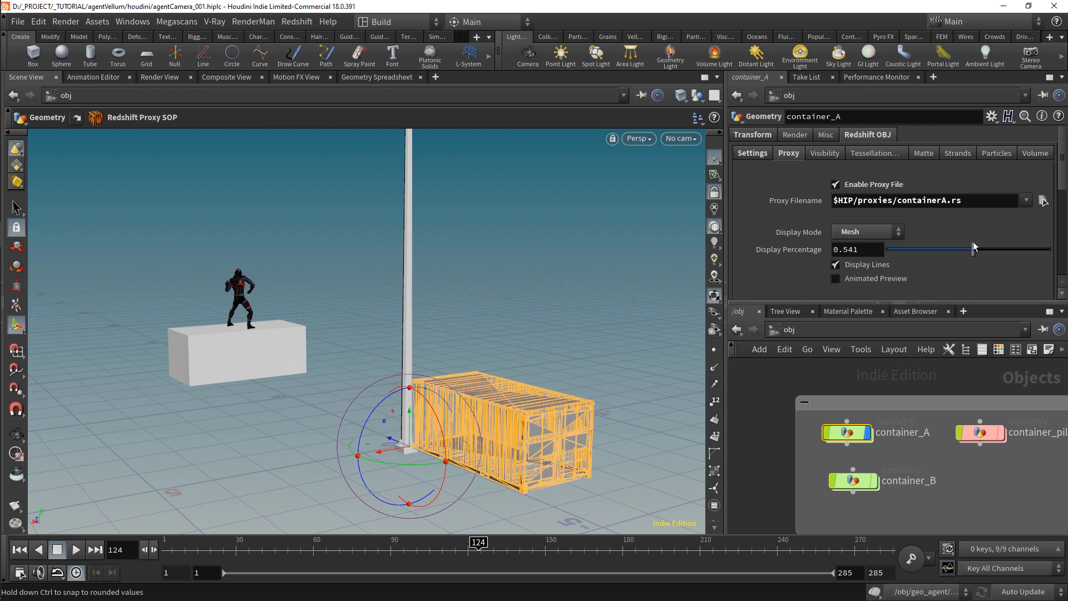
click(862, 288)
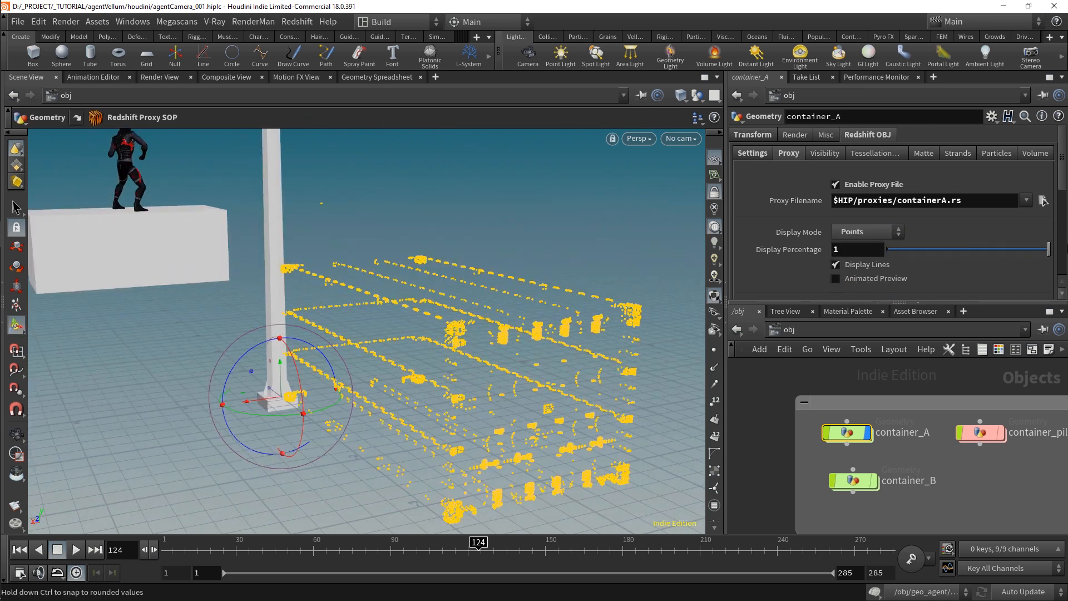
click(861, 233)
click(864, 261)
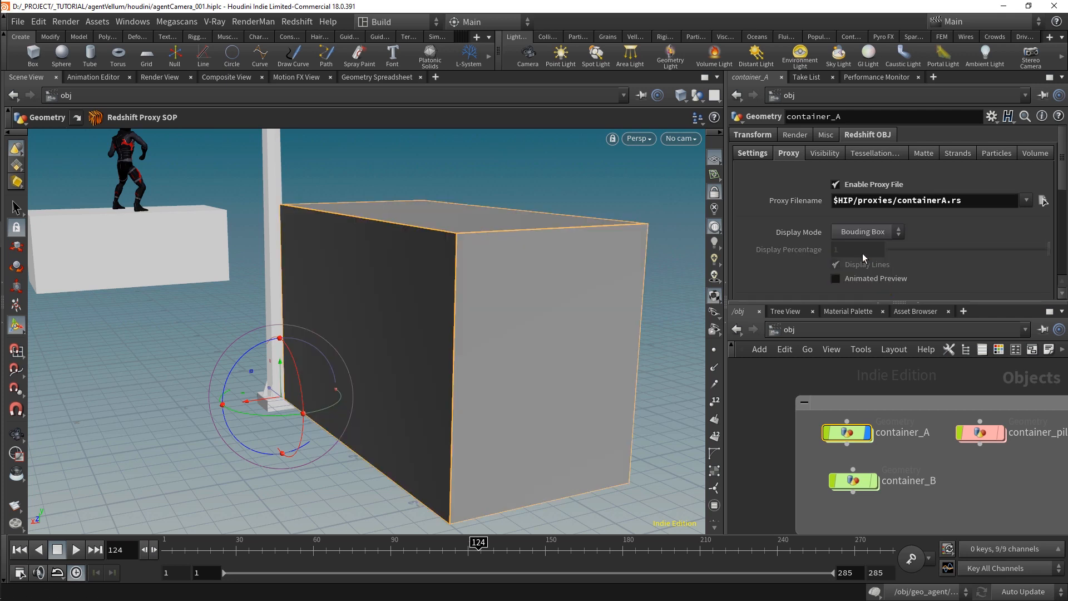
Switch container_A's proxy display mode back to Mesh and view the whole container
click(873, 235)
click(854, 272)
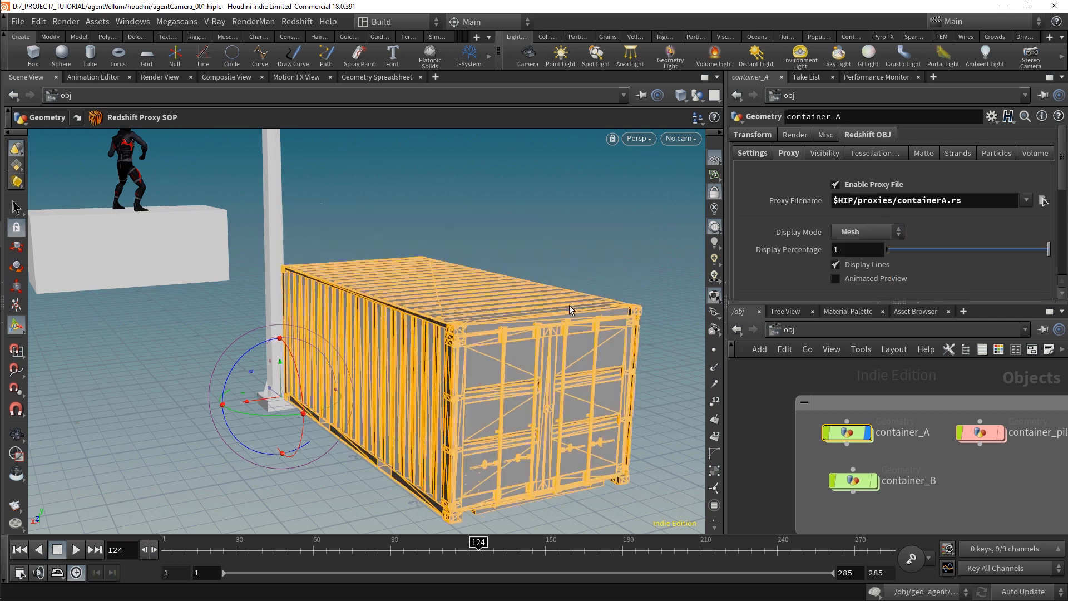
drag(569, 304, 394, 327)
middle_drag(477, 312, 464, 337)
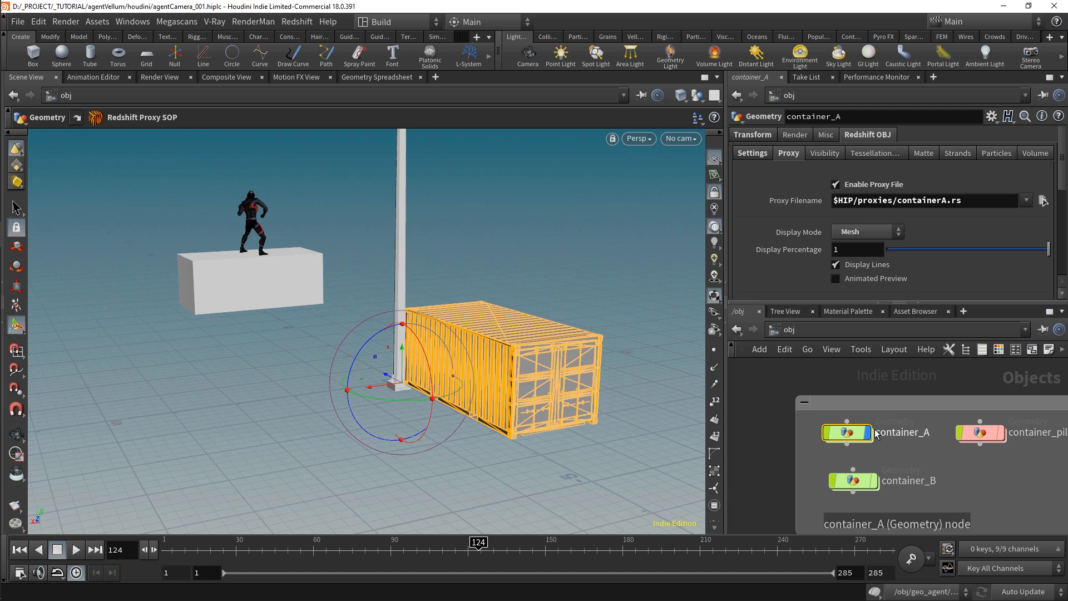
Paste the proxy output below material_plates in container_B, set its filename to $HIP/proxies/containerB.rs and render it to disk
double_click(853, 479)
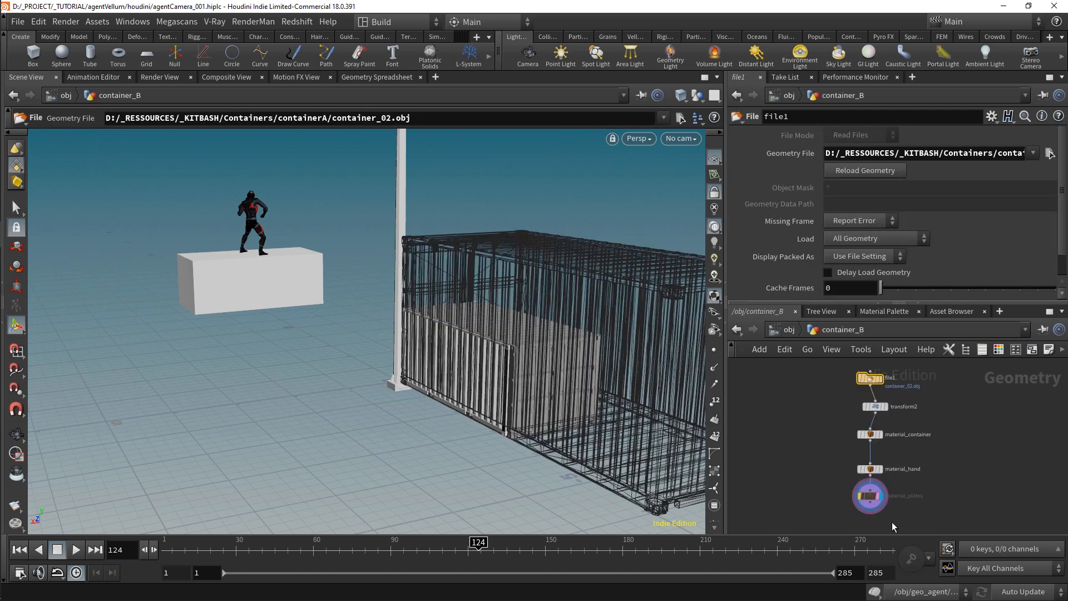
key(ctrl+v)
click(850, 468)
scroll(850, 468, up, 3)
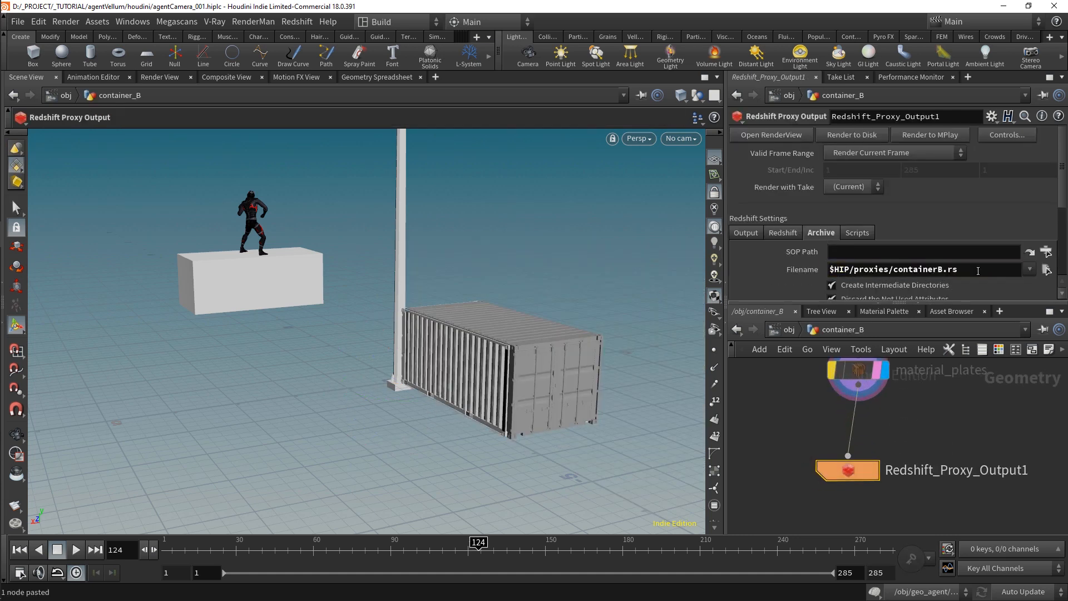
click(866, 135)
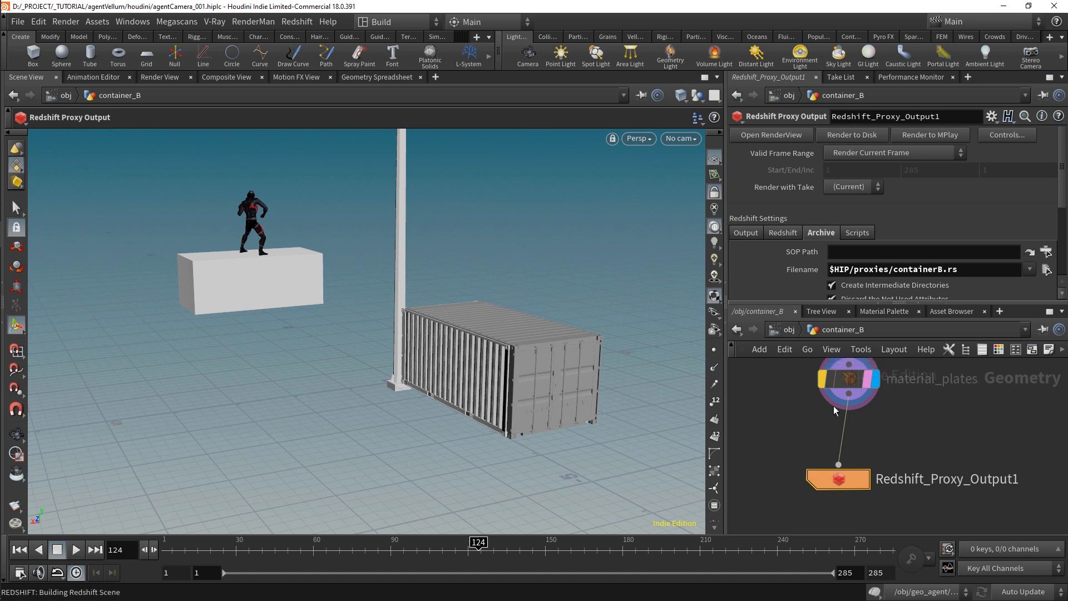
Add a Redshift Proxy SOP node inside the container_B network
key(Tab)
text(prox)
key(Down)
key(Down)
key(Down)
key(Down)
key(Return)
key(Return)
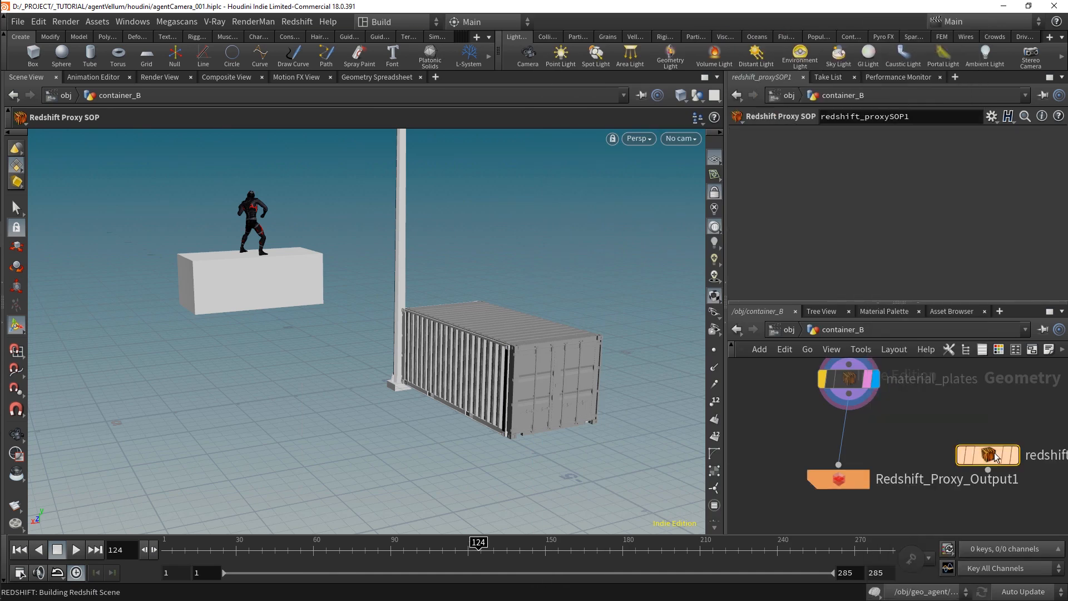
Place the new Redshift Proxy SOP node, return to the object level and enable the proxy file on container_B
click(1014, 453)
drag(989, 453, 986, 433)
click(787, 329)
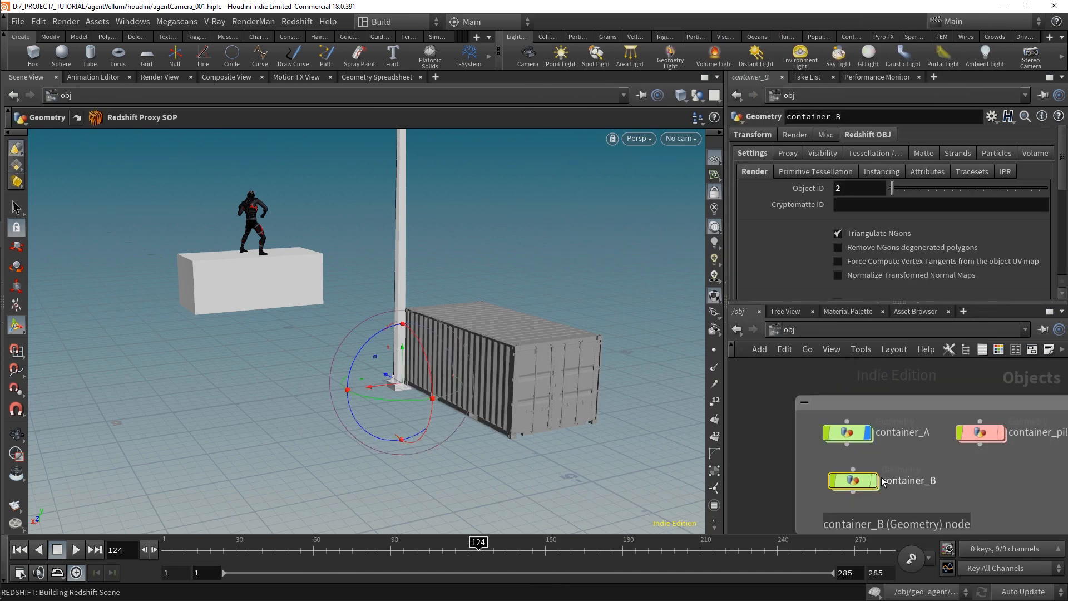
click(793, 152)
click(834, 184)
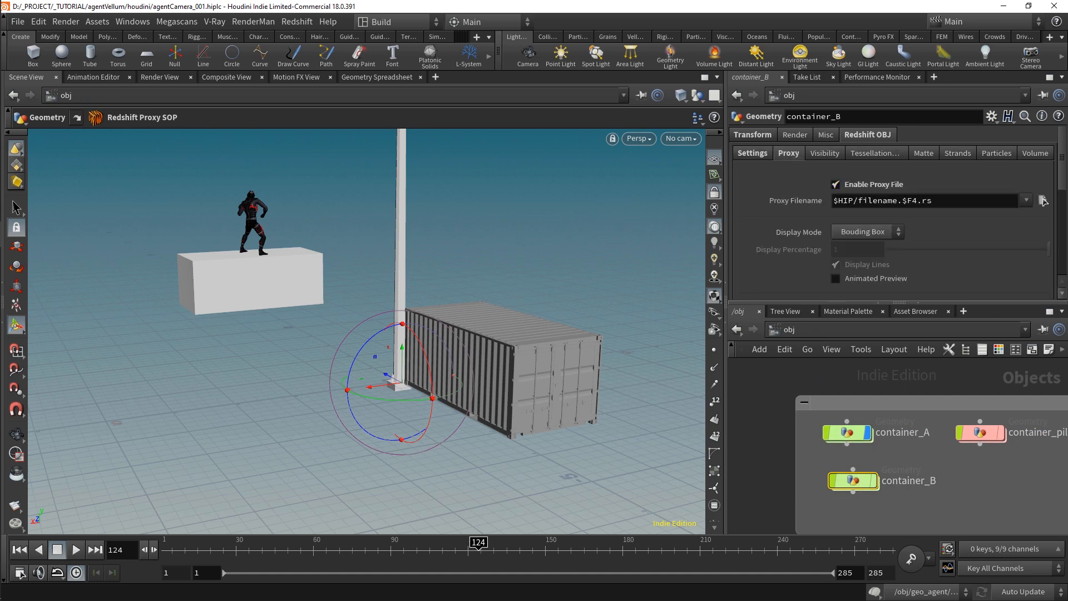
Load $HIP/proxies/containerB.rs as container_B's proxy file and set its display mode to Mesh
click(1042, 201)
double_click(417, 191)
double_click(423, 119)
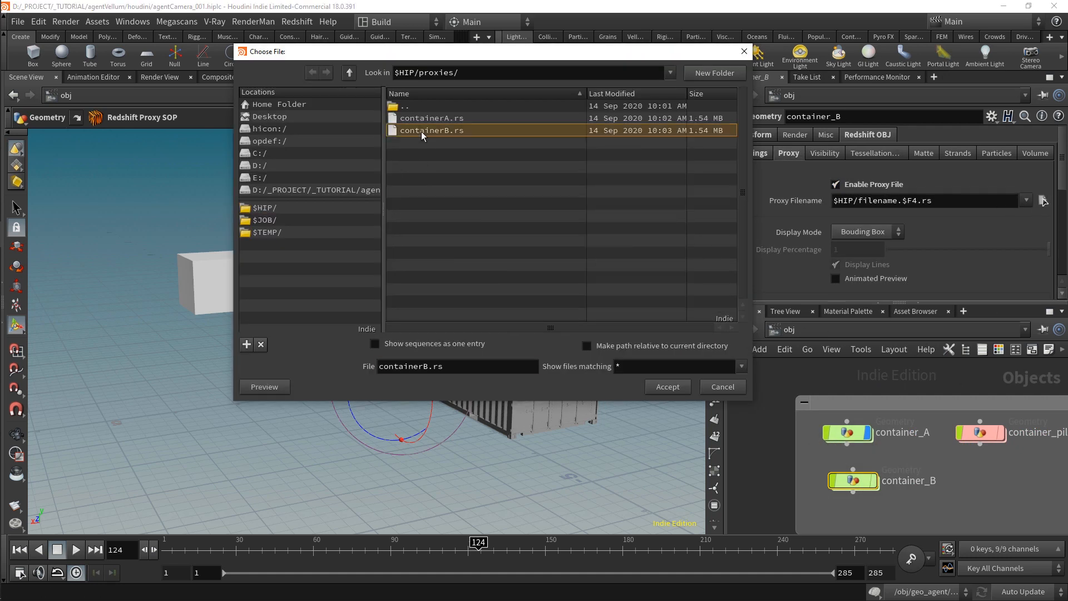
click(865, 231)
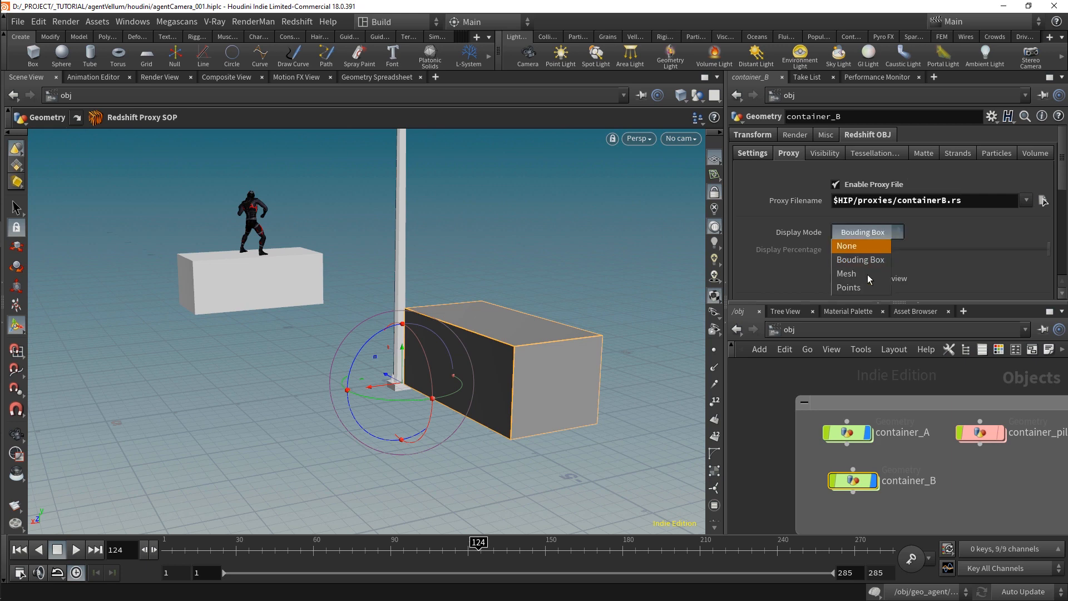
click(850, 272)
Set the Proxy Materials of streelight_A to From Scene Materials
click(980, 433)
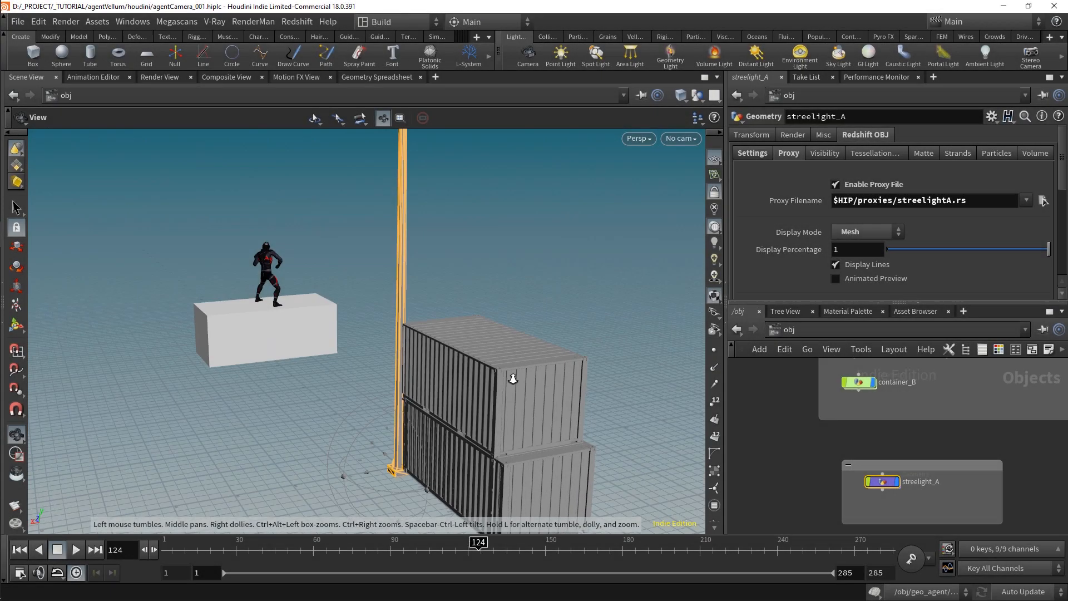
scroll(512, 378, down, 5)
drag(424, 291, 503, 321)
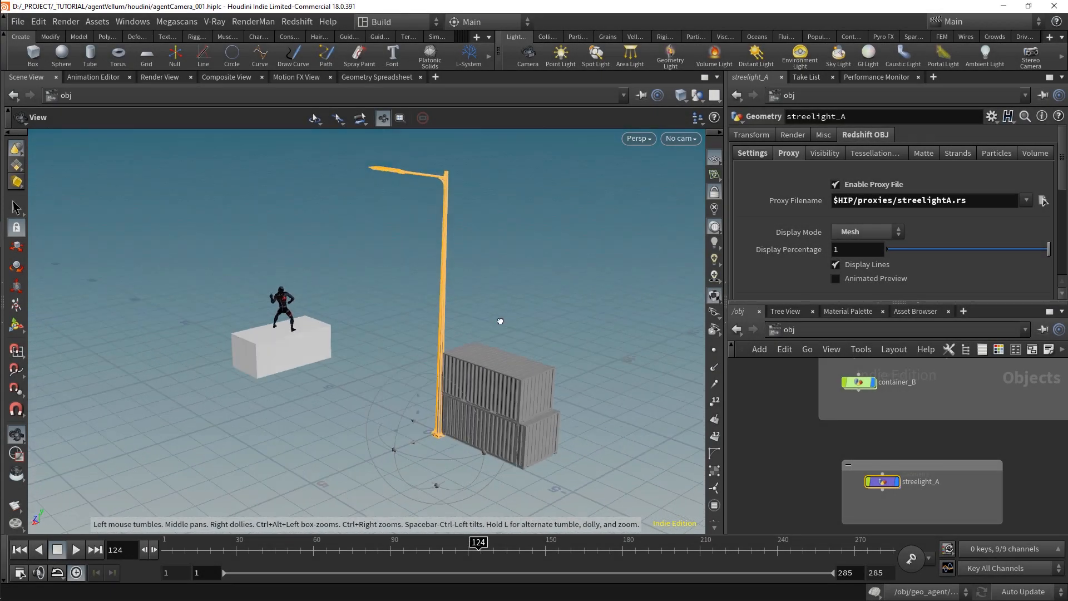
key(r)
scroll(897, 187, down, 5)
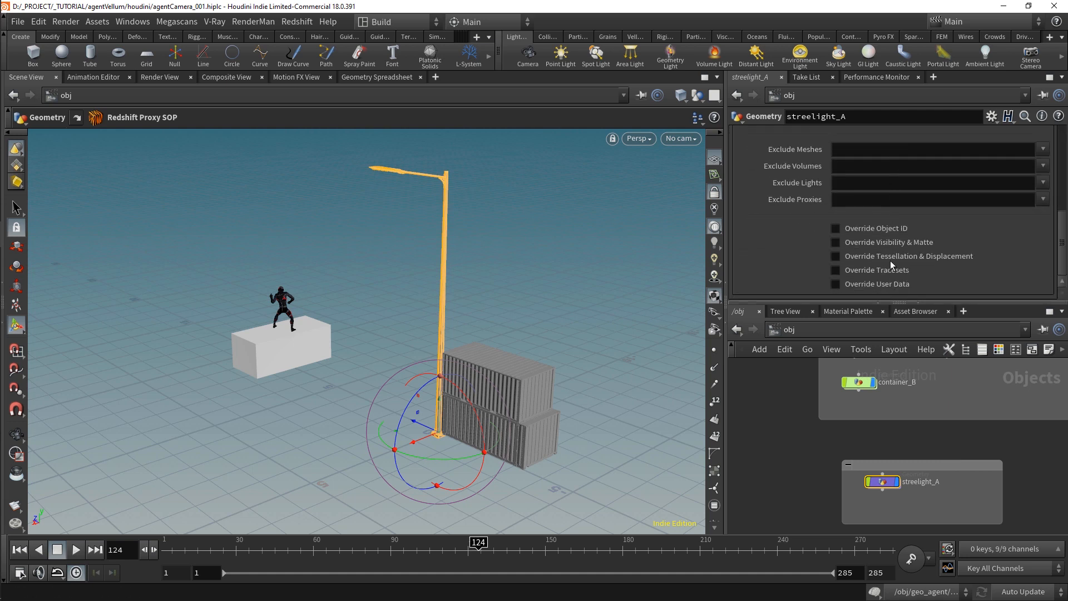
scroll(795, 248, up, 5)
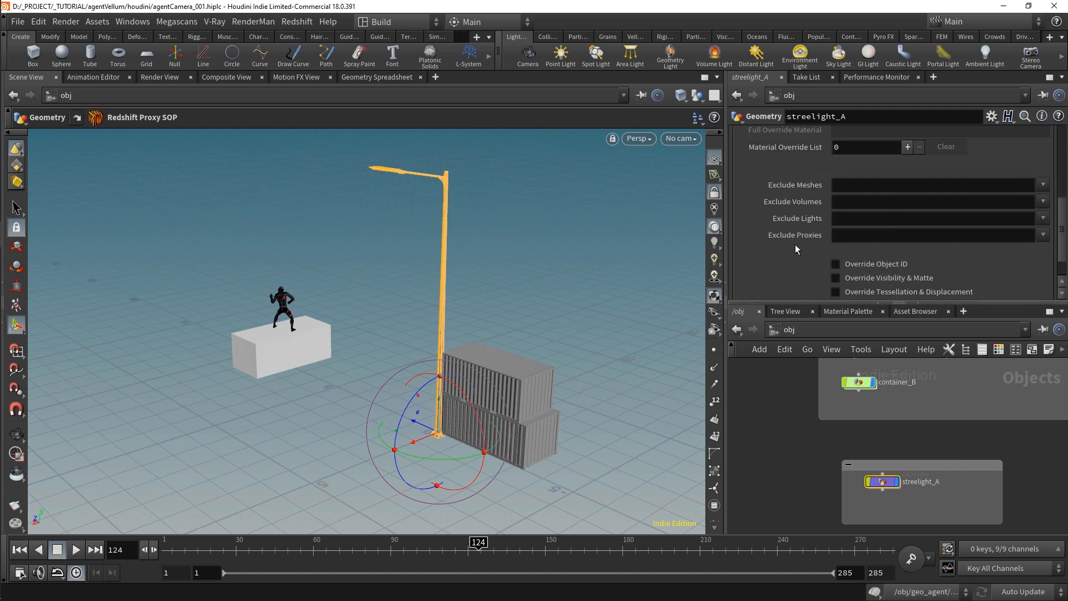
scroll(795, 248, down, 1)
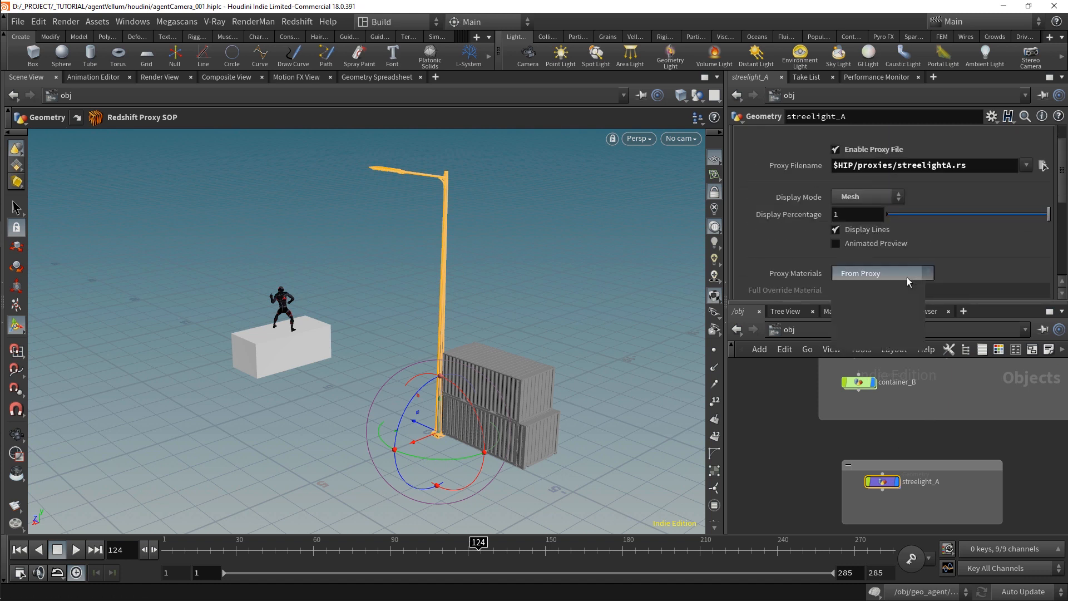
click(906, 275)
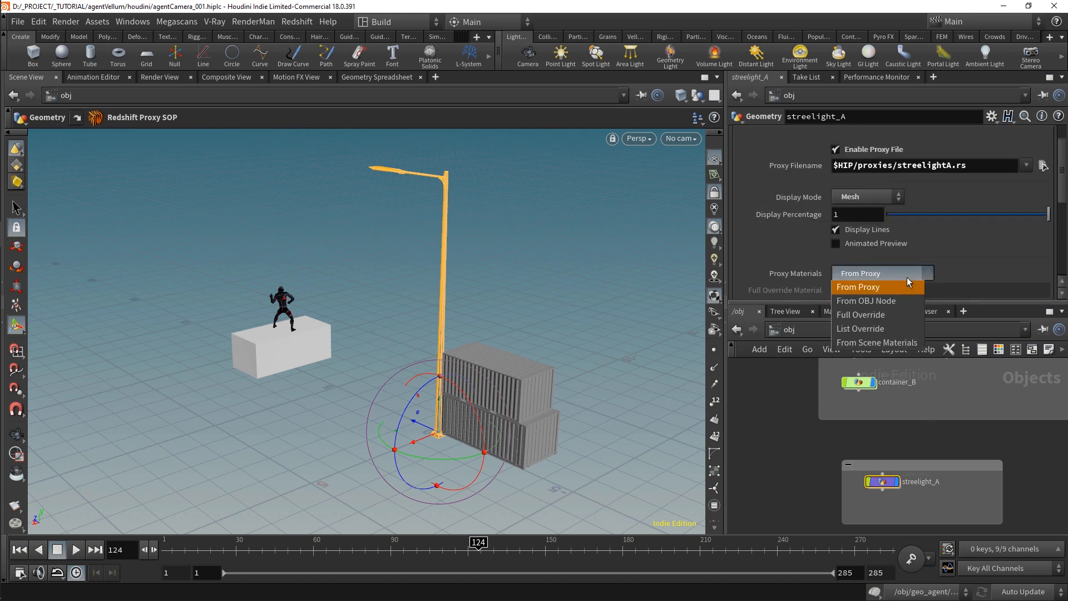
click(879, 342)
Set Proxy Materials to From Scene Materials on container_A, container_B and container_pile_A together
middle_drag(888, 428, 839, 491)
drag(839, 491, 958, 424)
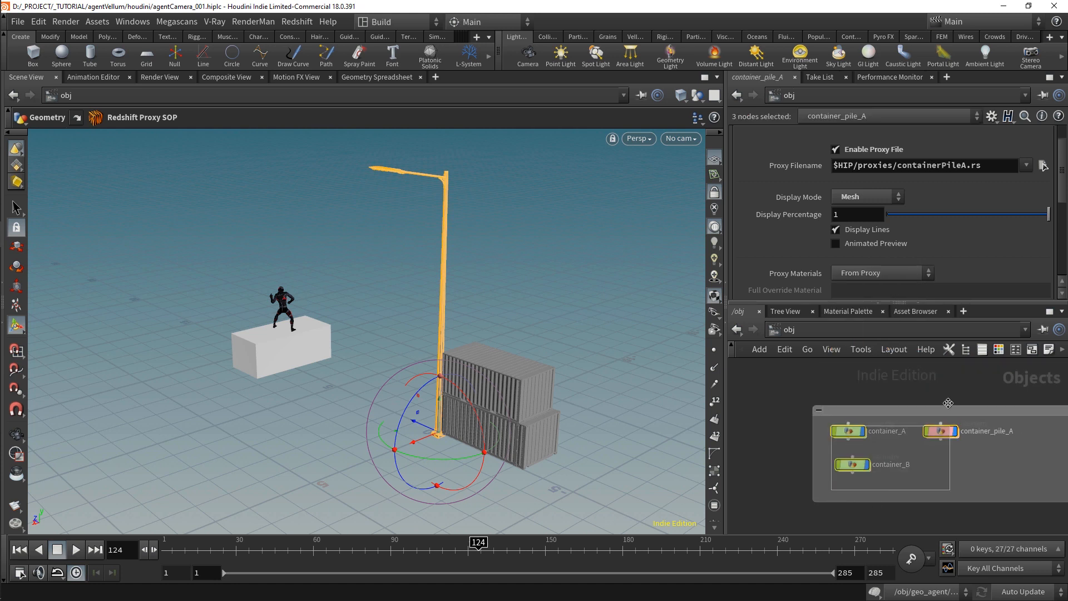
click(885, 272)
click(876, 342)
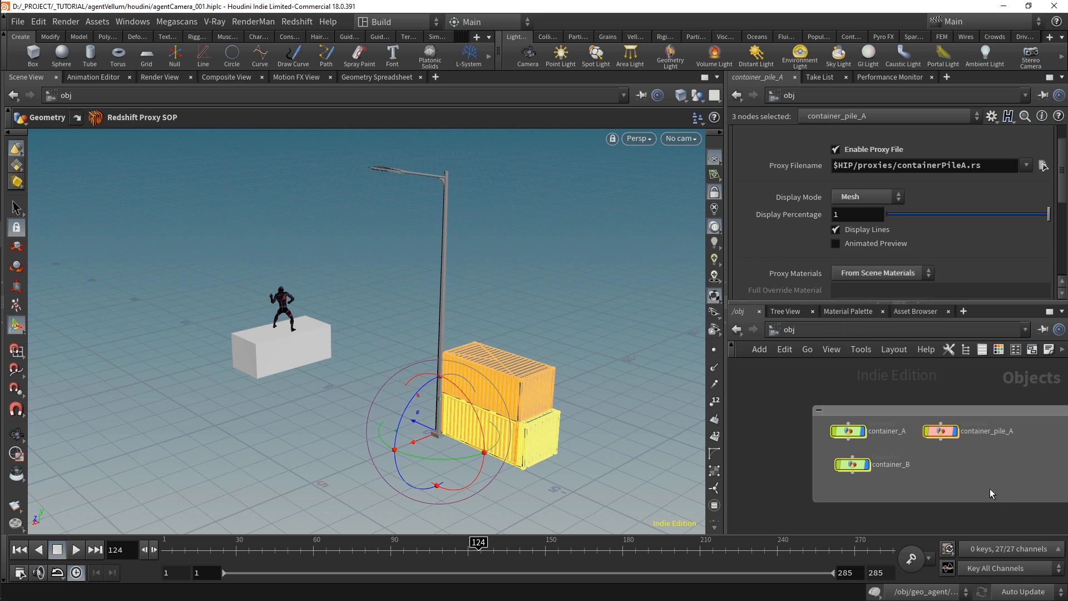
Duplicate container_A in the object network
scroll(893, 485, down, 1)
middle_drag(989, 489, 902, 461)
click(892, 472)
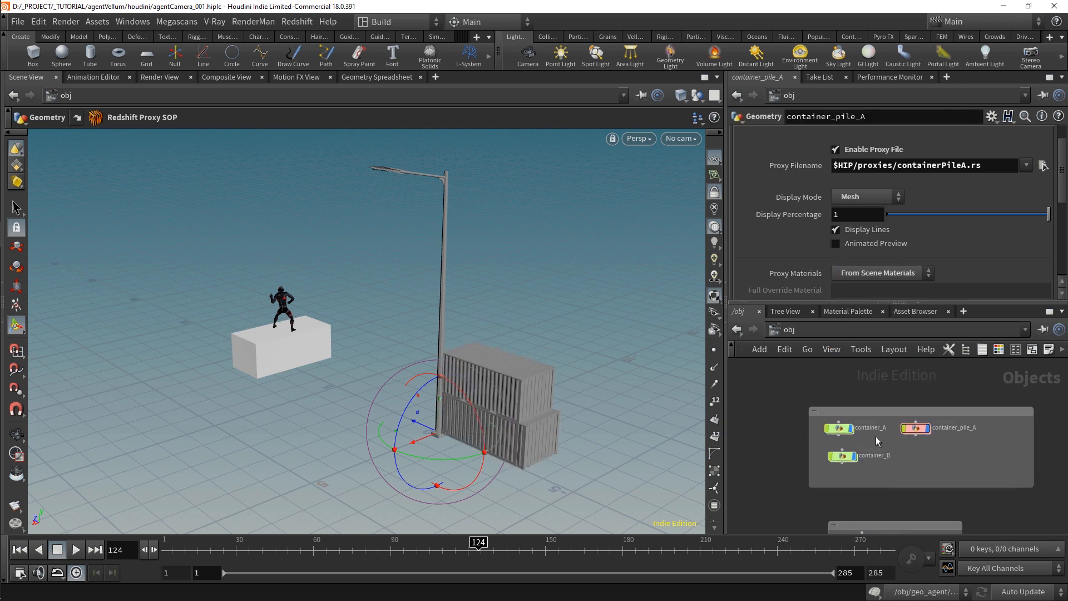
click(838, 428)
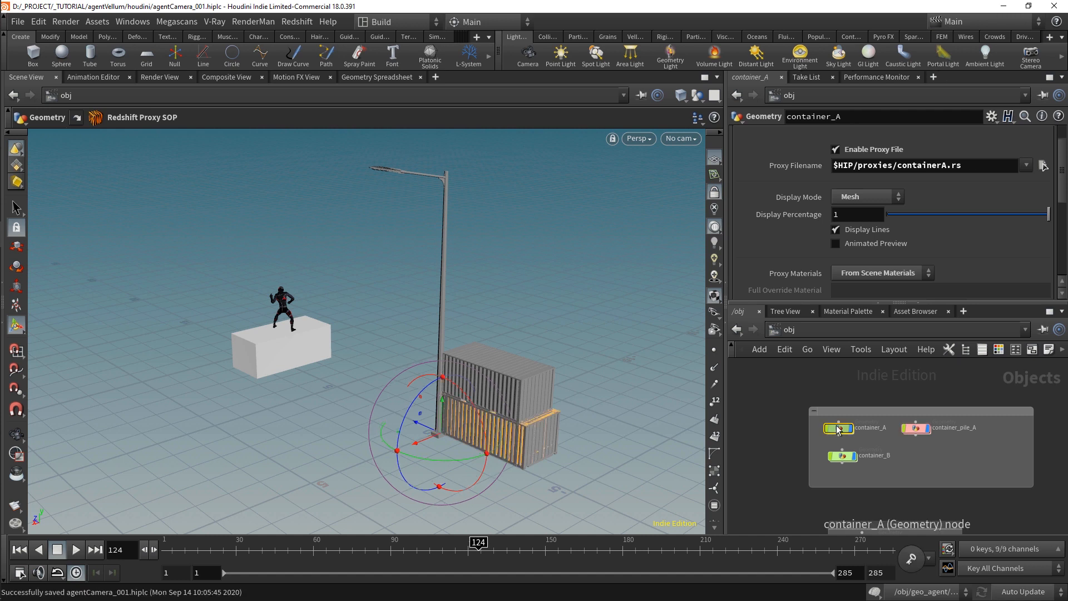
key(ctrl+c)
key(ctrl+v)
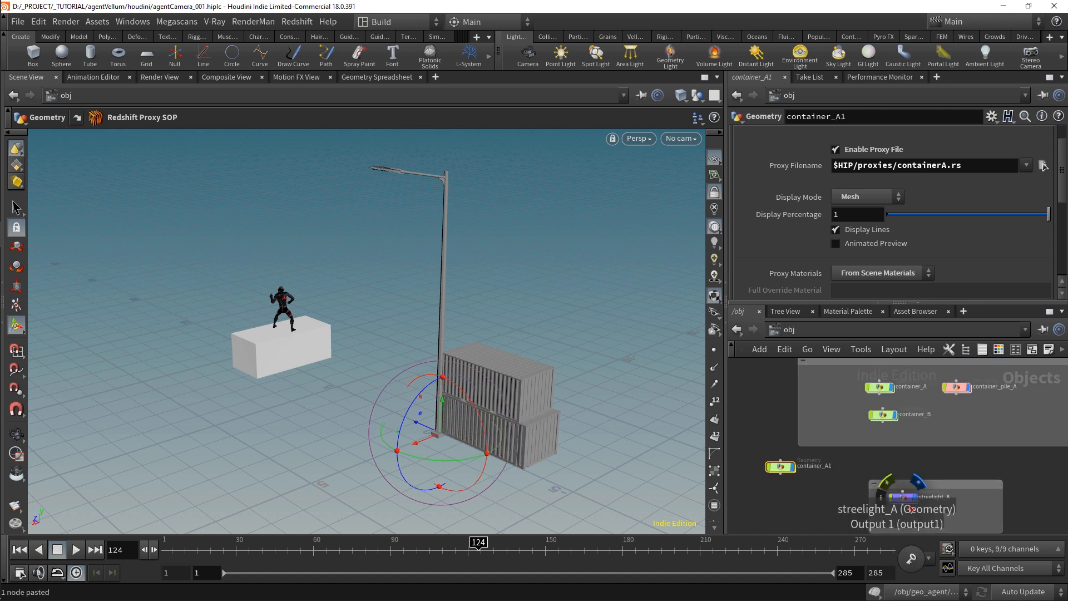
Move streelight_A into the containers' network box and the container_A copy into the box that held the streetlight
drag(902, 497, 961, 415)
middle_drag(898, 437, 924, 367)
drag(812, 403, 923, 440)
Title the network box holding the original containers and the streetlight LIBRARY
middle_drag(923, 401, 890, 499)
scroll(879, 388, up, 2)
double_click(873, 389)
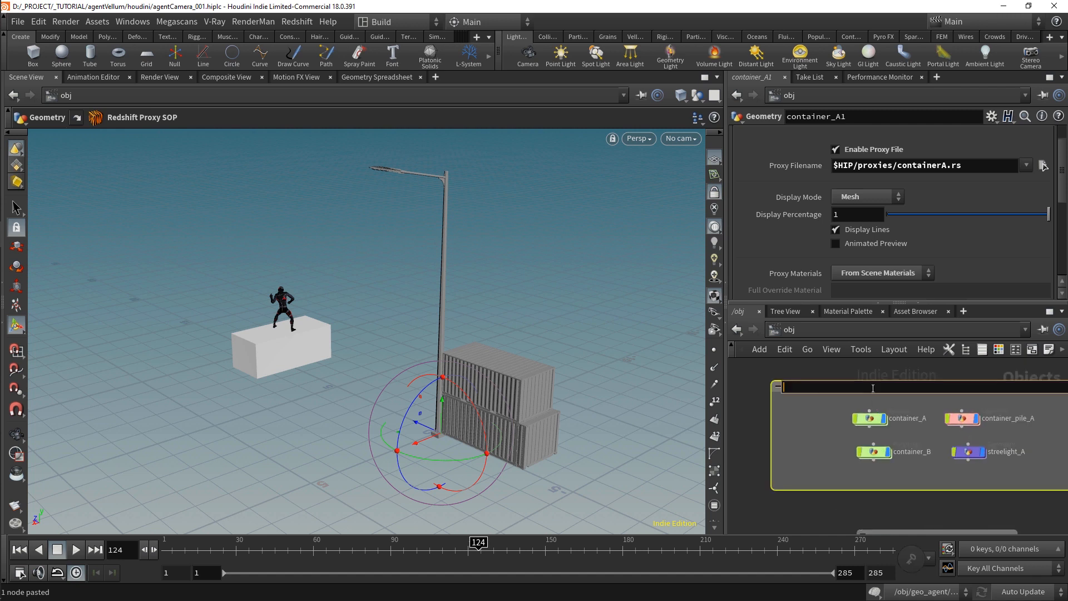
text(LIBRARY)
key(Return)
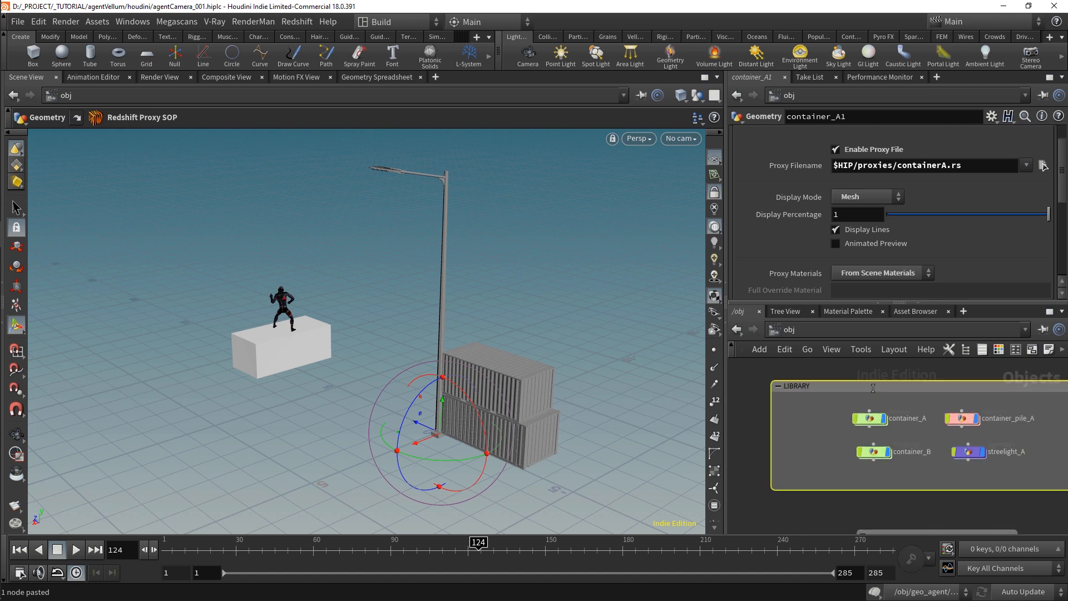
Colour the LIBRARY network box teal and narrow it to fit its nodes
key(c)
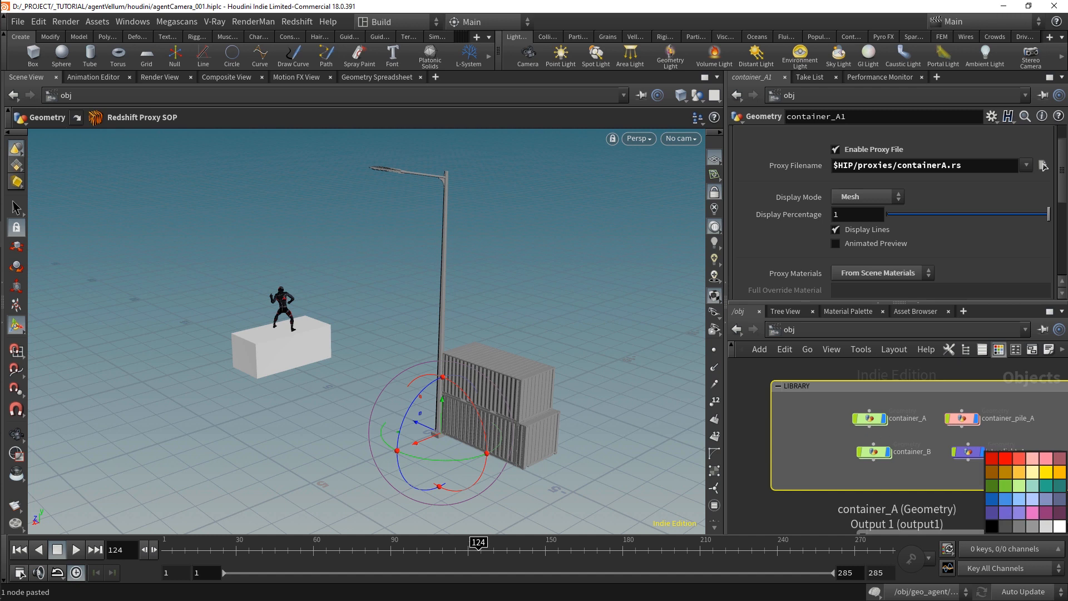
click(1060, 485)
key(c)
scroll(932, 432, down, 3)
middle_drag(952, 482, 937, 453)
scroll(937, 453, up, 1)
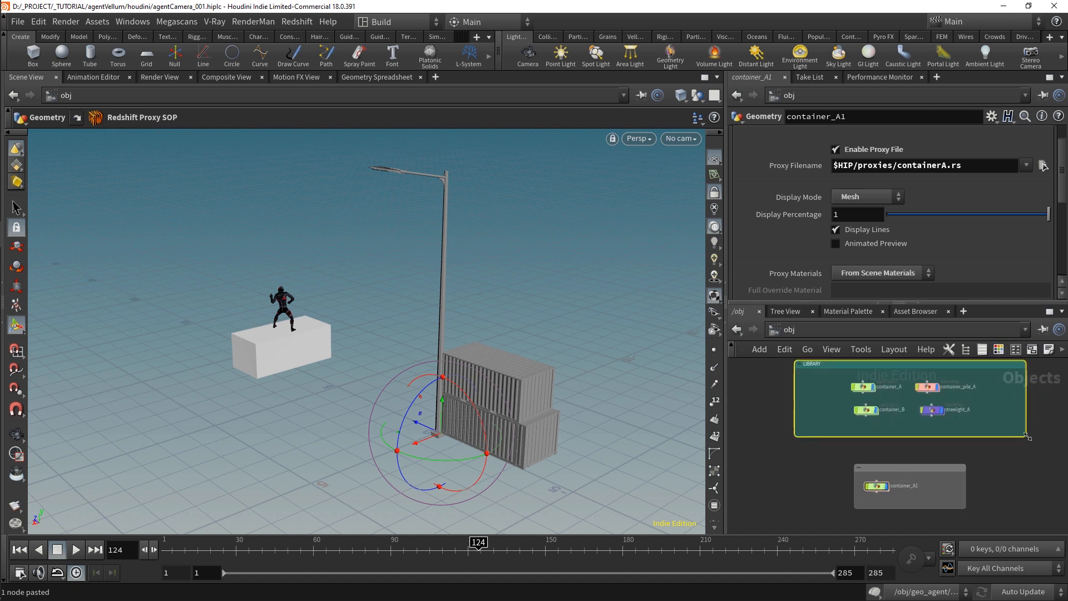
drag(1028, 437, 977, 433)
Move container_A1 along Z to about 9.406, beside the white block under the agent
scroll(918, 483, up, 4)
middle_drag(906, 501, 932, 476)
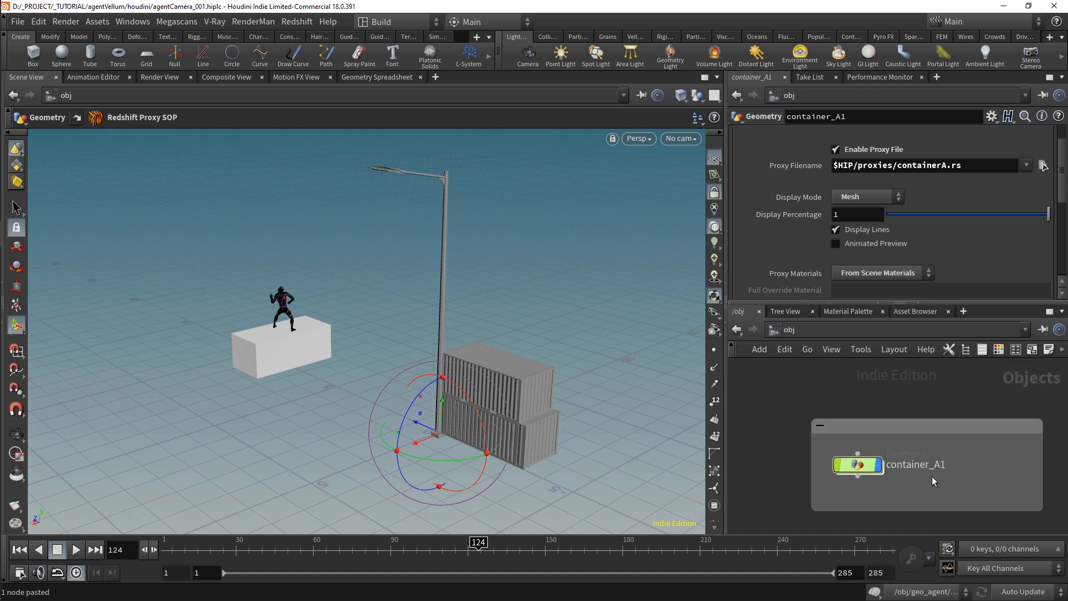
drag(425, 427, 225, 355)
alt+right_drag(247, 358, 639, 393)
alt+right_drag(337, 339, 480, 353)
alt+drag(480, 353, 438, 371)
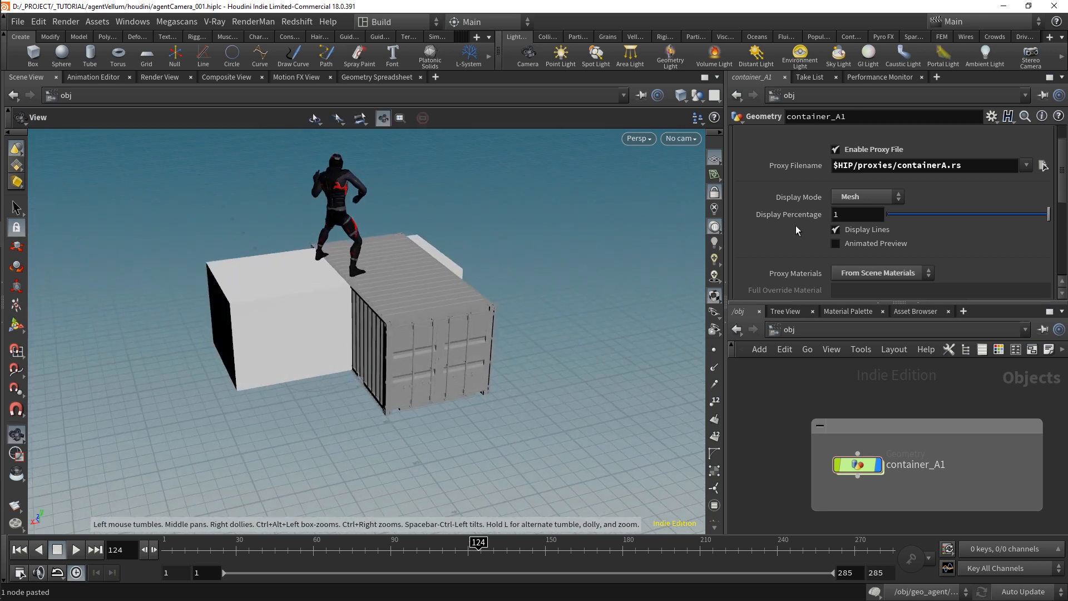
Rotate container_A1 by 90 degrees about Y
scroll(841, 194, up, 2)
click(752, 135)
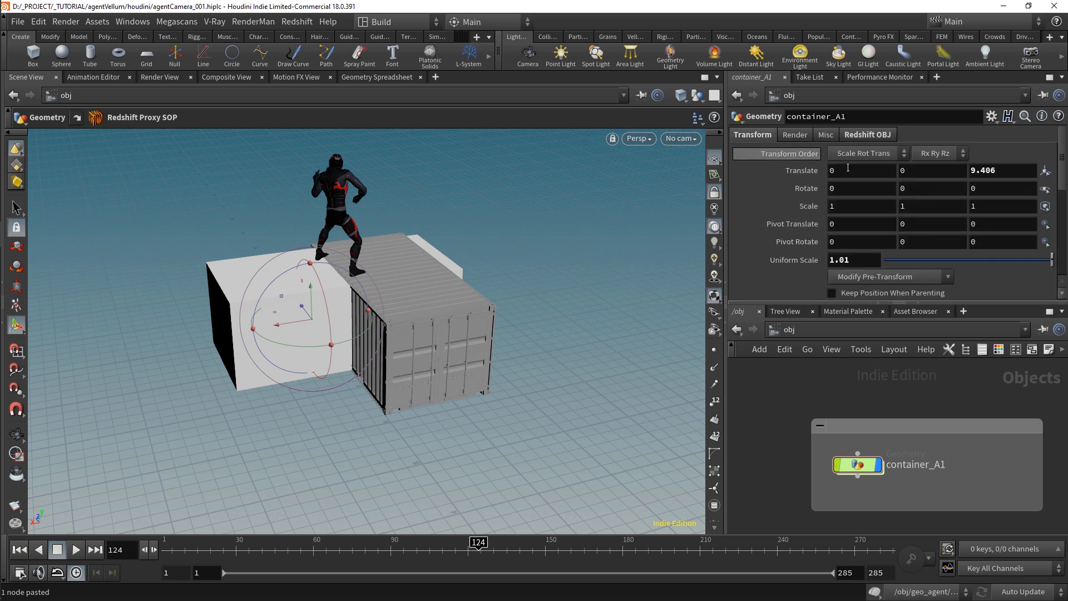
mouse_move(908, 170)
middle_down()
mouse_move(907, 184)
mouse_move(297, 176)
mouse_move(912, 189)
middle_up()
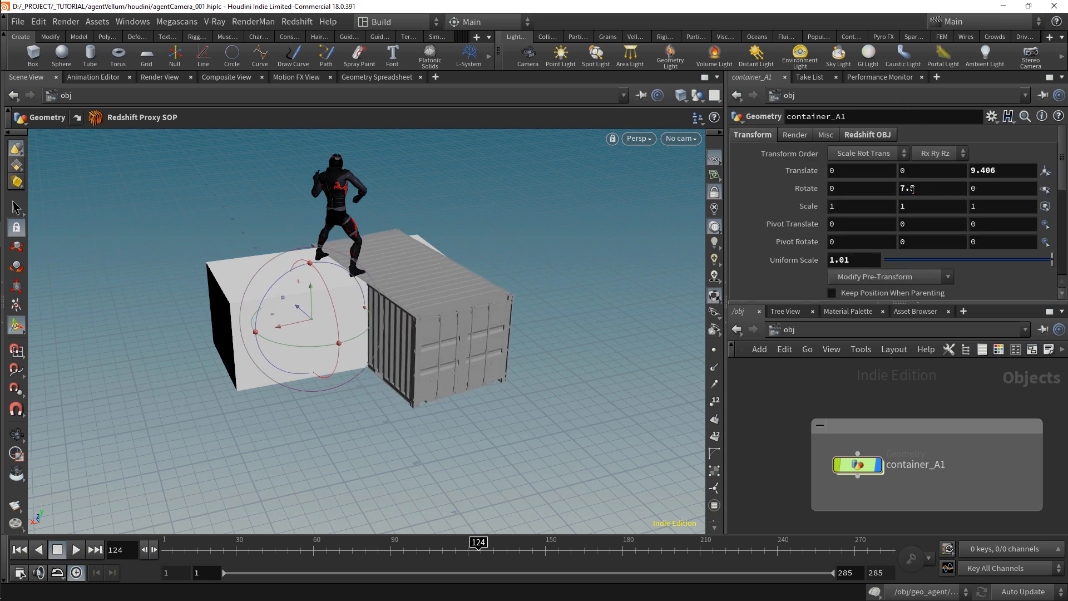
text(0)
key(Return)
Position container_A1 at about X 1.49581 and Z 7.53632 in place of the white block, and hide the collider object
alt+drag(362, 318, 250, 406)
key(r)
drag(478, 543, 395, 543)
key(1)
click(875, 442)
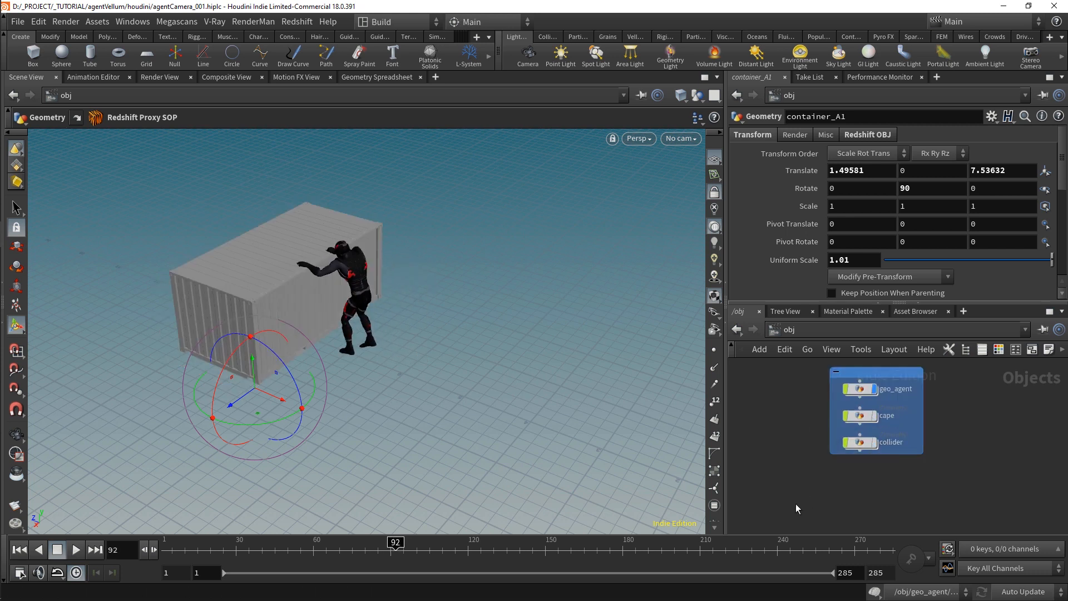
Examine up close how the agent's hands meet the container's top edge at frame 96
middle_drag(796, 501, 824, 318)
alt+right_drag(208, 299, 581, 315)
alt+drag(582, 315, 440, 256)
key(Return)
mouse_move(396, 542)
mouse_down()
mouse_move(432, 542)
mouse_move(406, 549)
mouse_up()
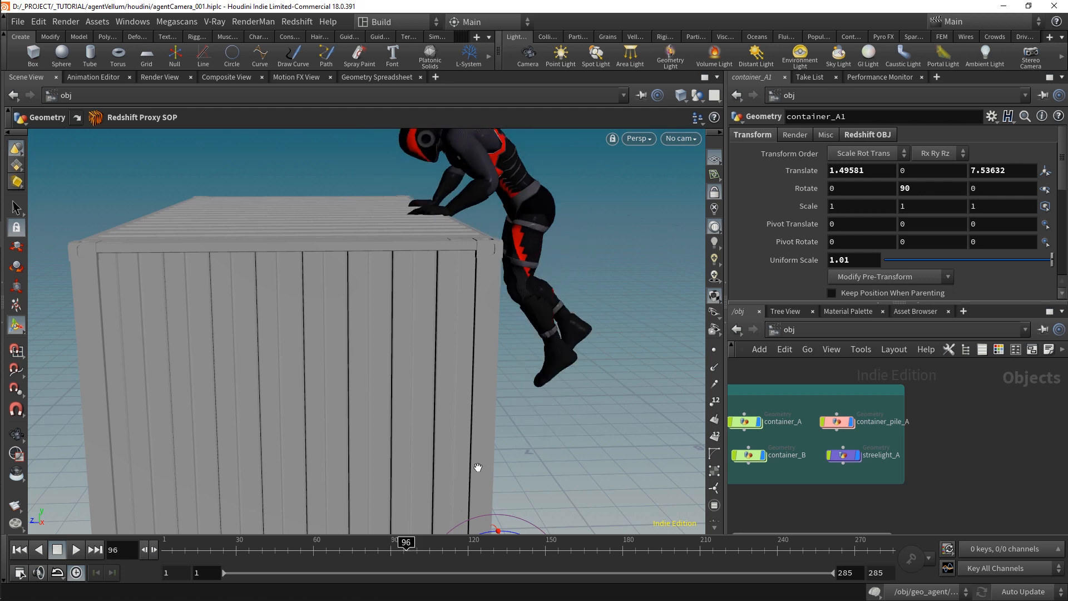
alt+drag(476, 467, 622, 460)
Set the Uniform Scale of container_A1 to 1
scroll(872, 449, down, 2)
middle_drag(872, 450, 922, 336)
scroll(852, 422, up, 1)
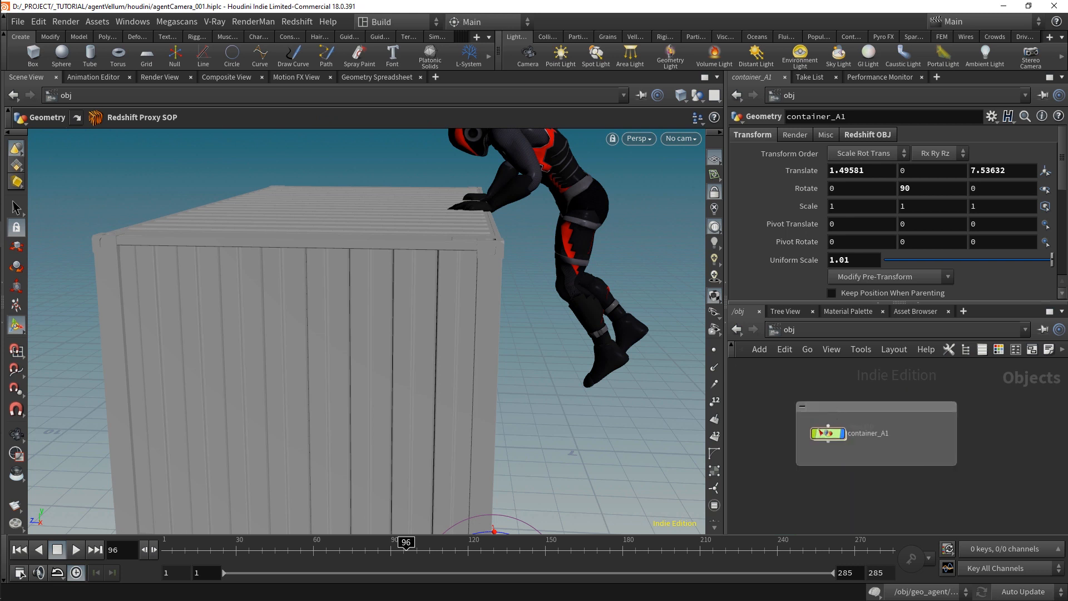
click(828, 433)
key(BackSpace)
key(BackSpace)
key(BackSpace)
key(Return)
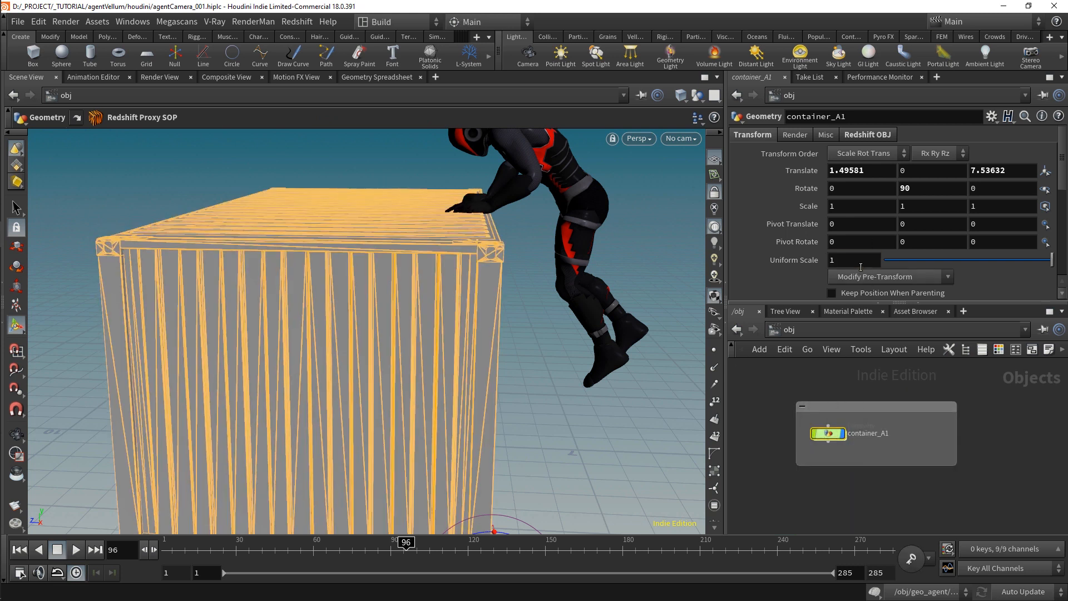
Check the container from another side, and view the agent beside it at frame 169
click(865, 493)
alt+drag(427, 354, 398, 344)
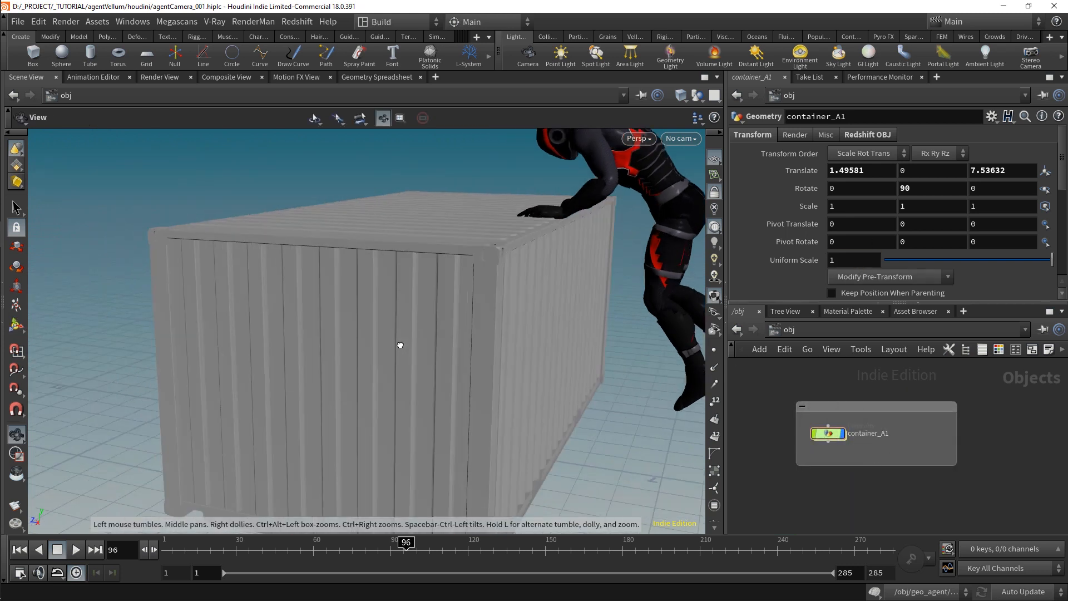
drag(411, 549, 598, 547)
alt+middle_drag(550, 346, 607, 378)
alt+right_drag(607, 377, 384, 372)
alt+drag(384, 372, 631, 365)
Add a Grid object to the object network and place it beside the container_A1 network box
key(Tab)
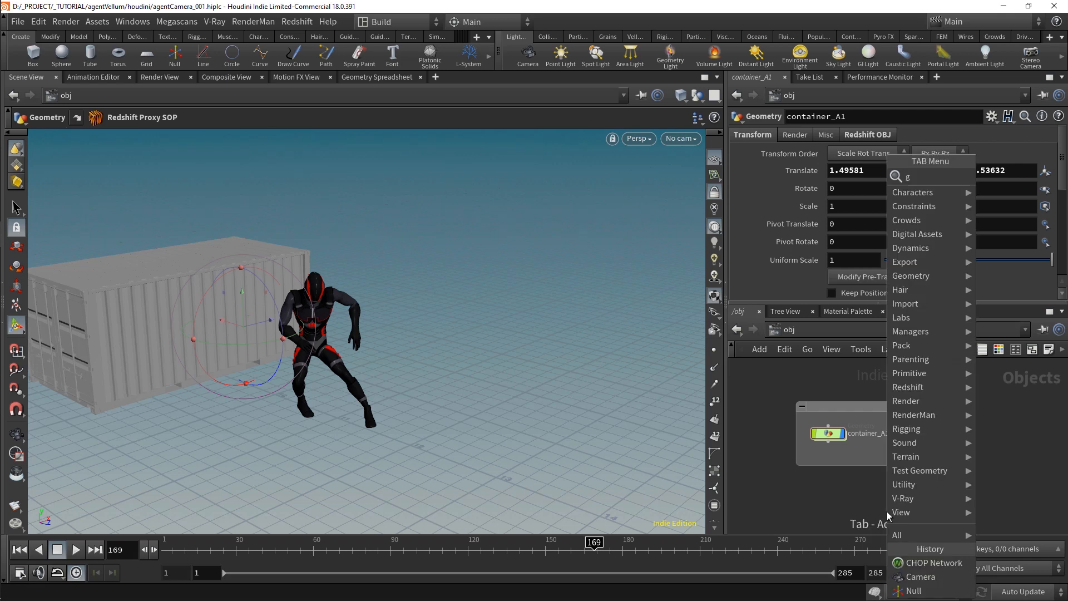
text(grid)
key(Return)
click(886, 512)
drag(886, 511, 940, 510)
drag(1022, 498, 1015, 463)
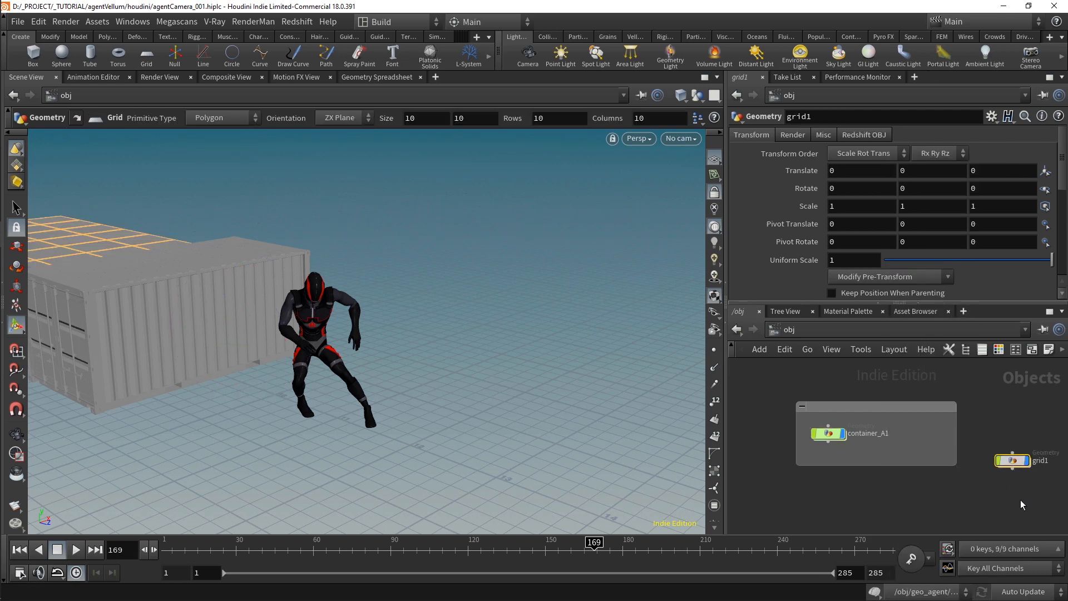
Rename the grid object as ground
middle_drag(1040, 469, 922, 474)
scroll(922, 473, up, 1)
text(und)
key(Return)
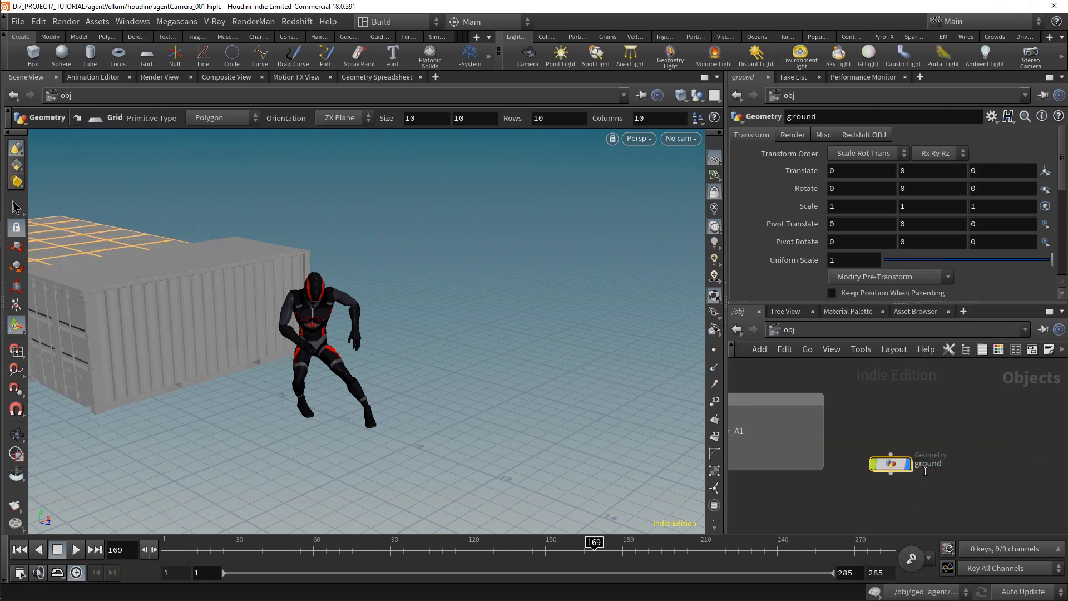
Set the size of the grid inside the ground object to 20 by 20
double_click(890, 463)
drag(839, 188, 803, 188)
text(20)
key(Tab)
text(20)
key(Return)
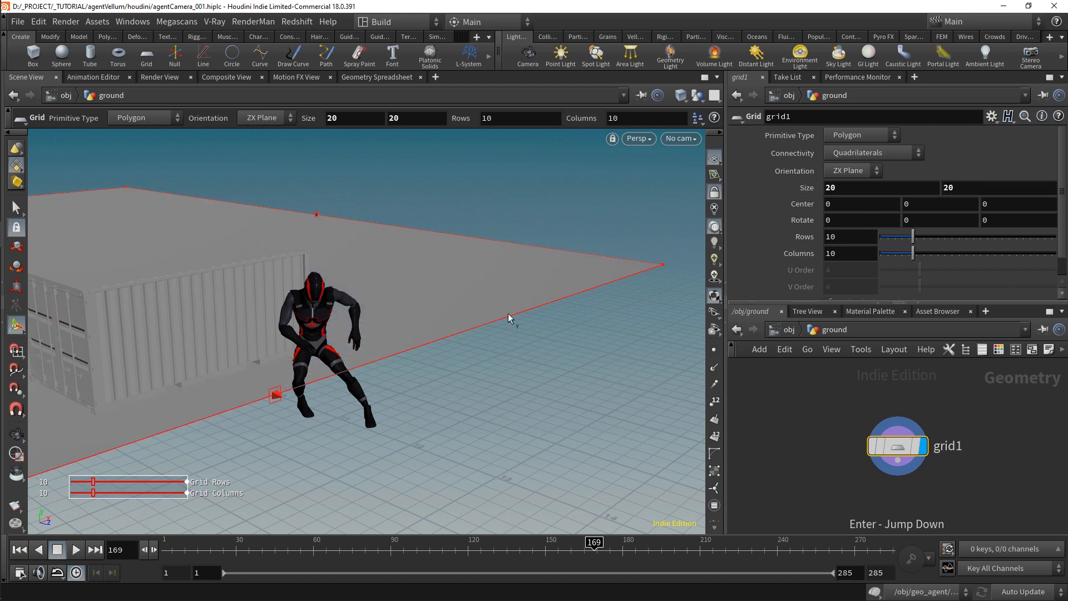
Enlarge the ground grid by setting its first size value to 50
alt+drag(405, 326, 376, 339)
text(50)
key(Return)
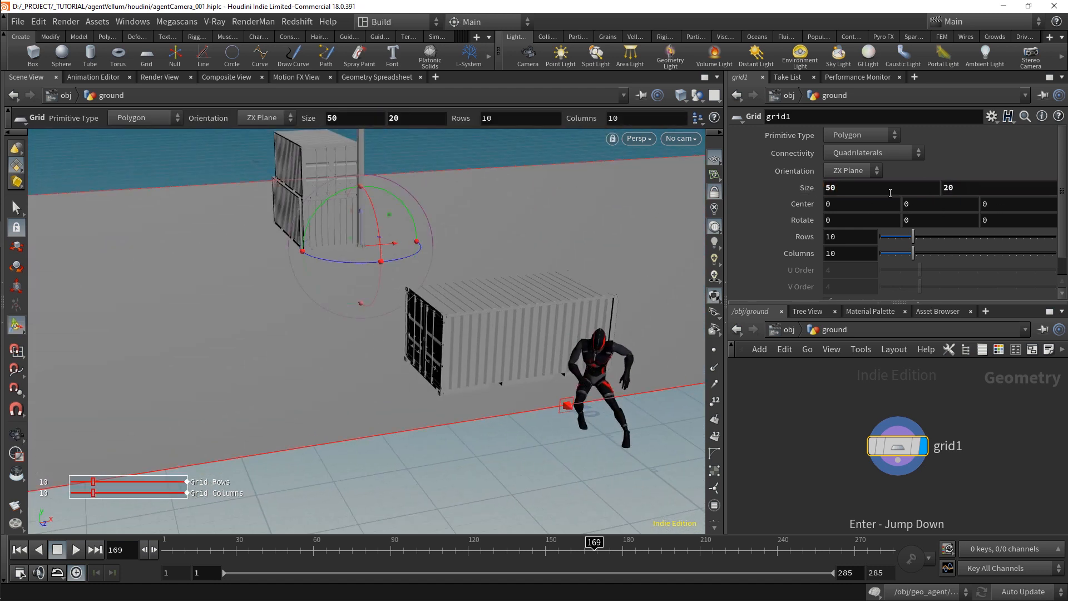
key(Return)
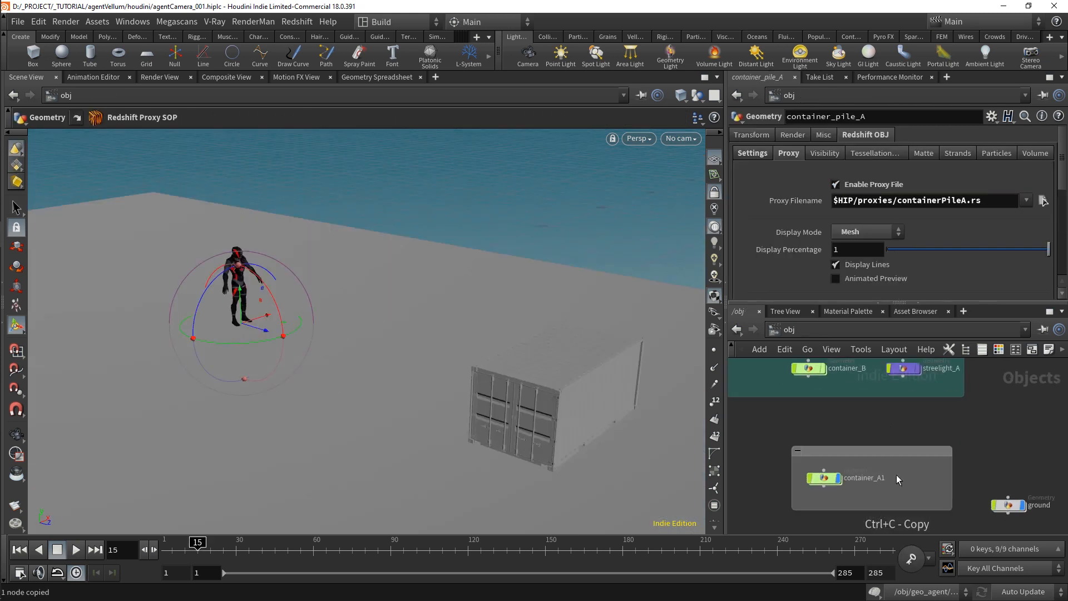
Paste a copy of container_pile_A into the network box with container_A1 and move it behind that container in the scene
key(ctrl+v)
click(922, 489)
drag(264, 329, 639, 397)
alt+drag(639, 390, 393, 341)
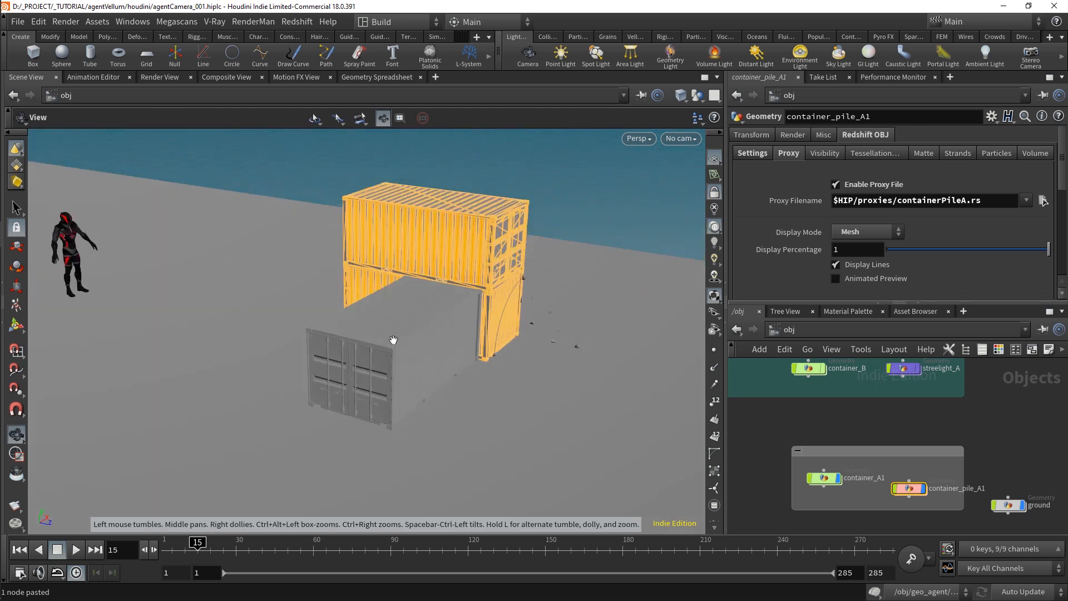
Place the container_B1 copy directly in front of the stacked container pile in the scene and save the file
alt+middle_drag(393, 341, 476, 362)
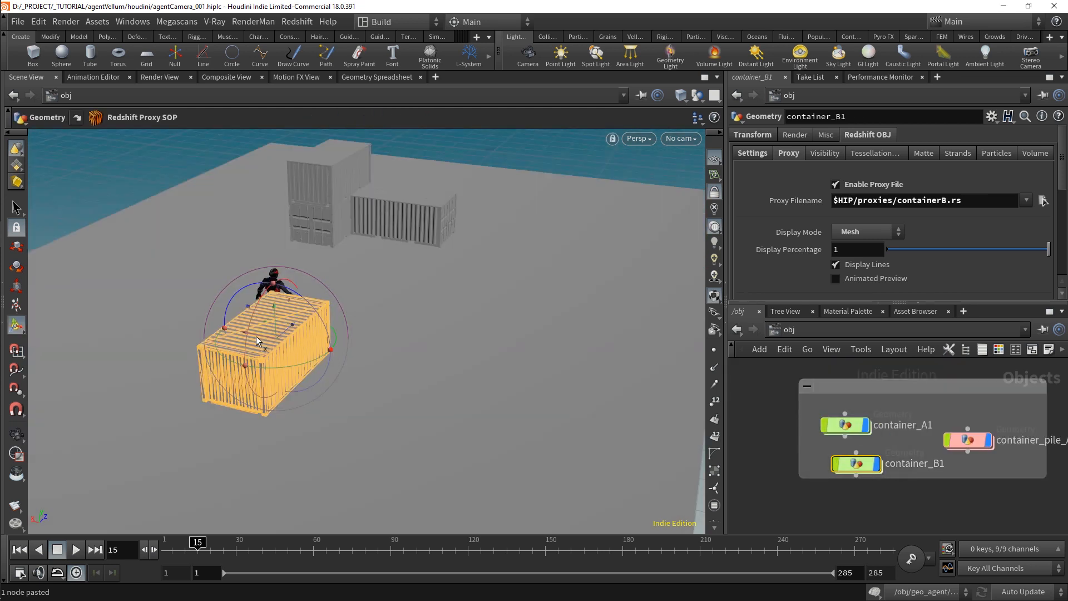
drag(256, 336, 298, 225)
key(ctrl+s)
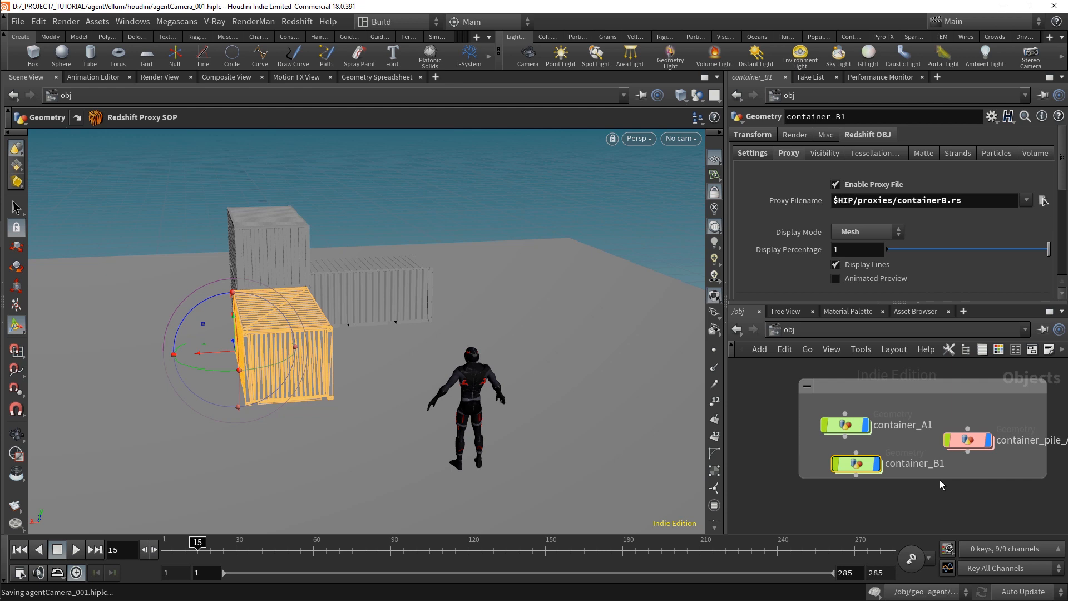
Paste a copy of the library's streelight_A near the environment nodes and move it to the open ground on the agent's other side from the containers
scroll(939, 479, down, 5)
click(925, 421)
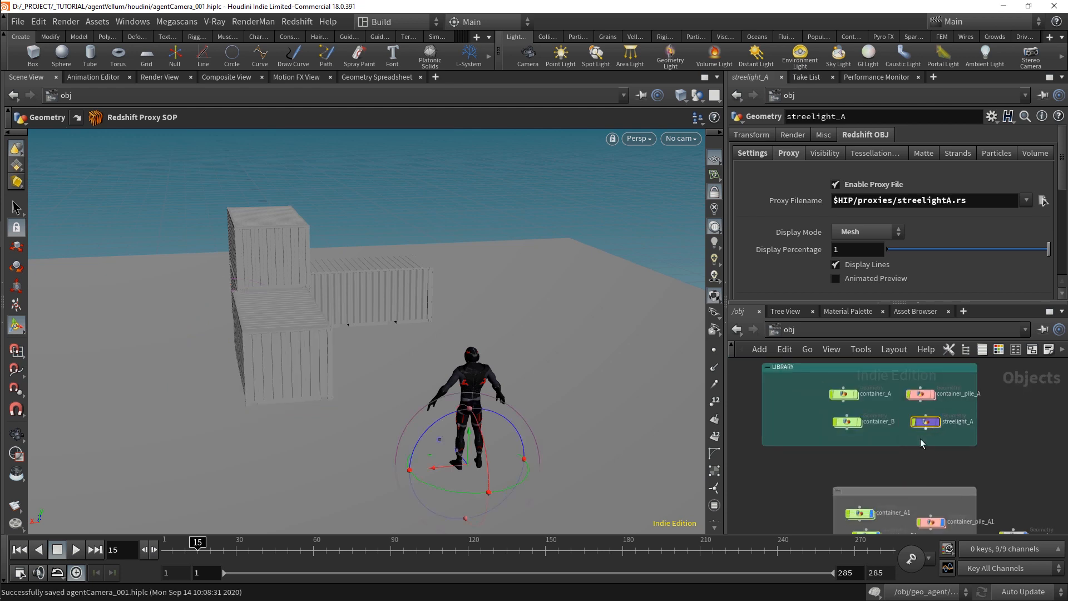
key(ctrl+c)
middle_drag(739, 449, 912, 469)
key(ctrl+v)
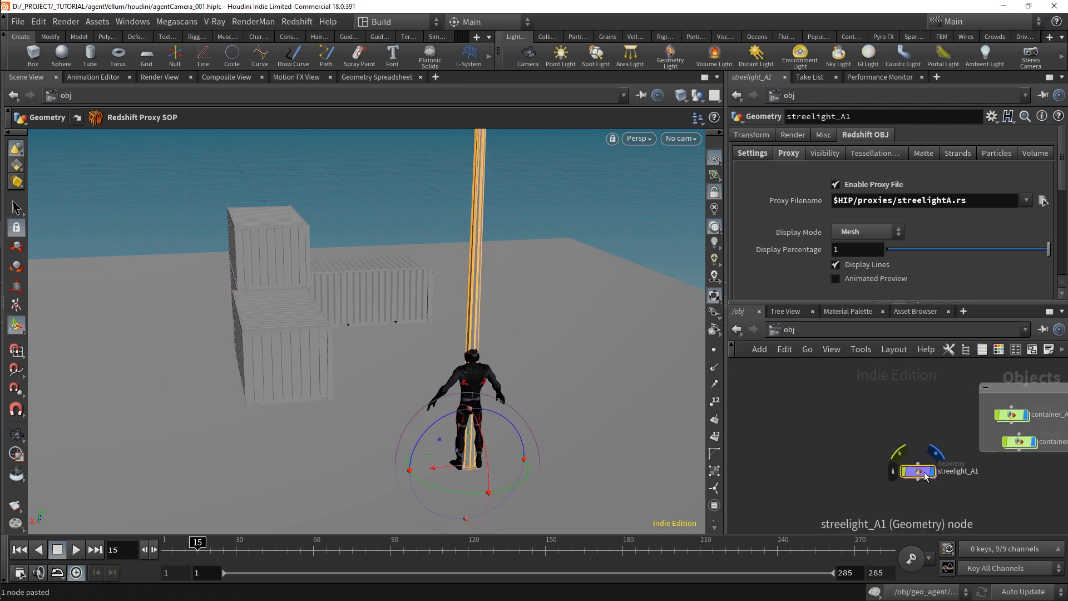
drag(448, 466, 736, 424)
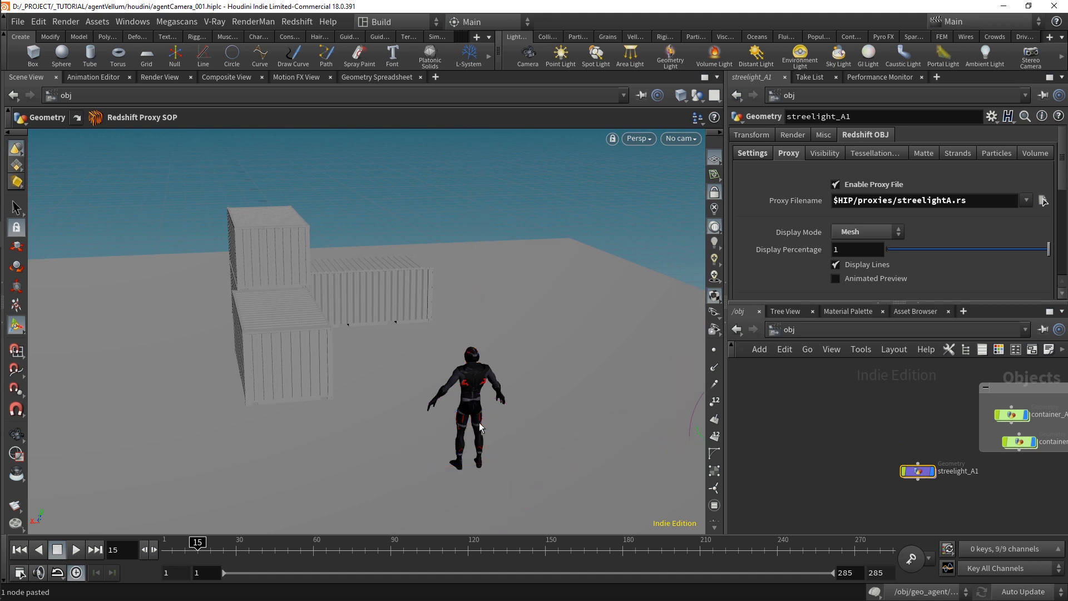
alt+middle_drag(593, 402, 425, 382)
alt+right_drag(424, 382, 364, 378)
alt+drag(365, 378, 355, 360)
alt+right_drag(355, 360, 325, 360)
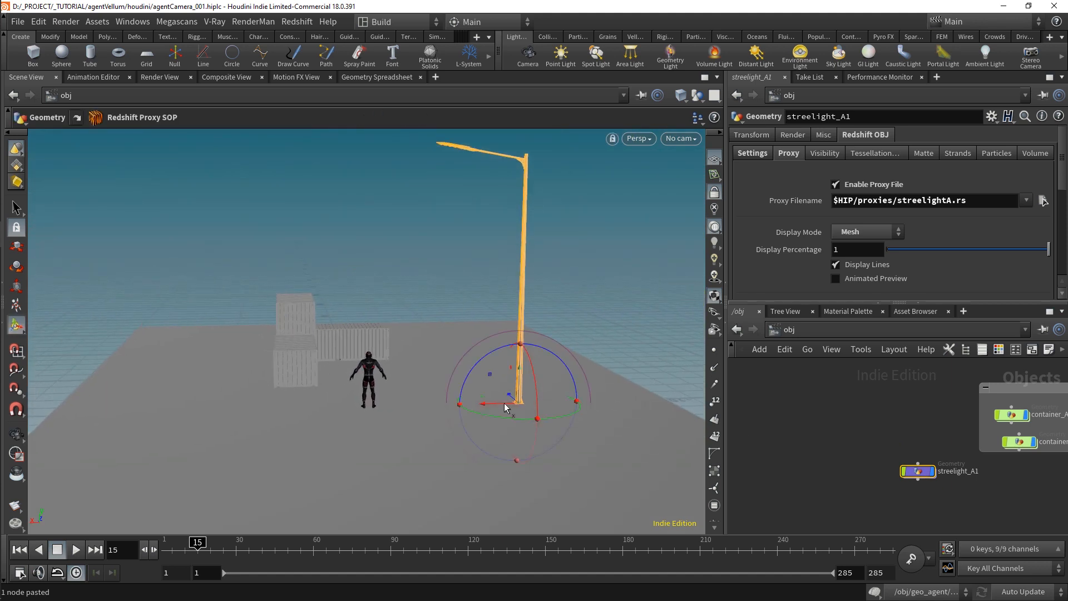
drag(506, 407, 531, 403)
Paste two more copies of the placed streetlight and space them out in a row along the ground
alt+drag(506, 405, 364, 358)
key(ctrl+v)
key(ctrl+c)
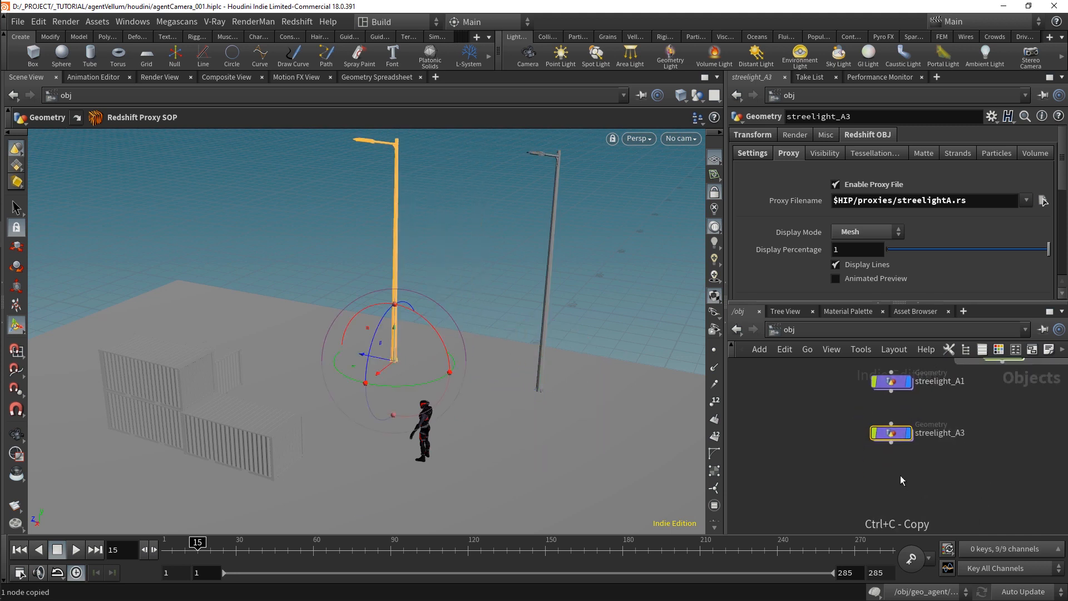
key(ctrl+v)
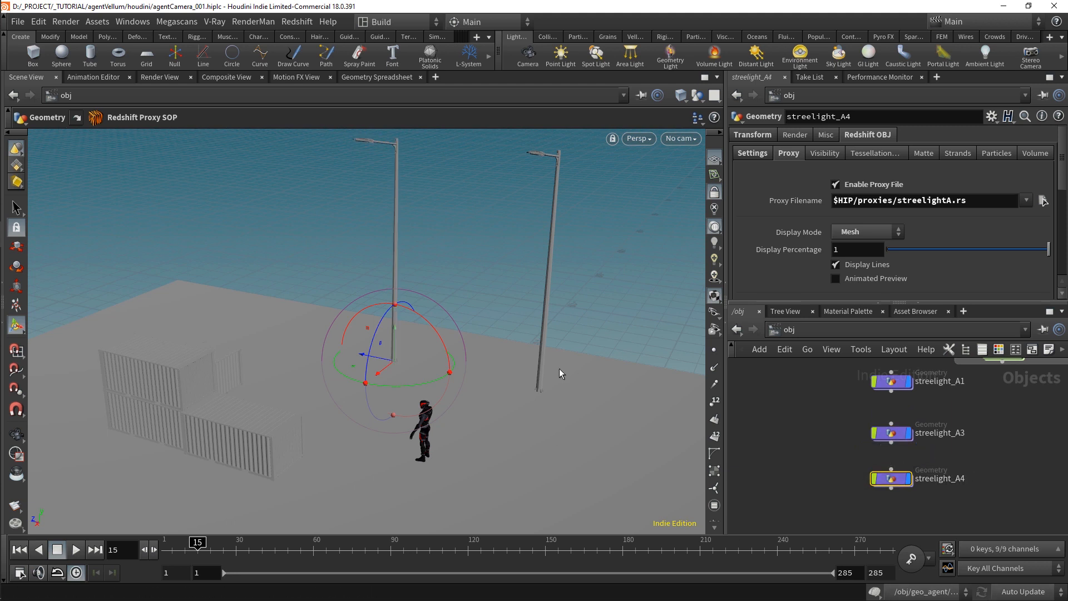
drag(376, 357, 258, 333)
alt+drag(531, 372, 470, 390)
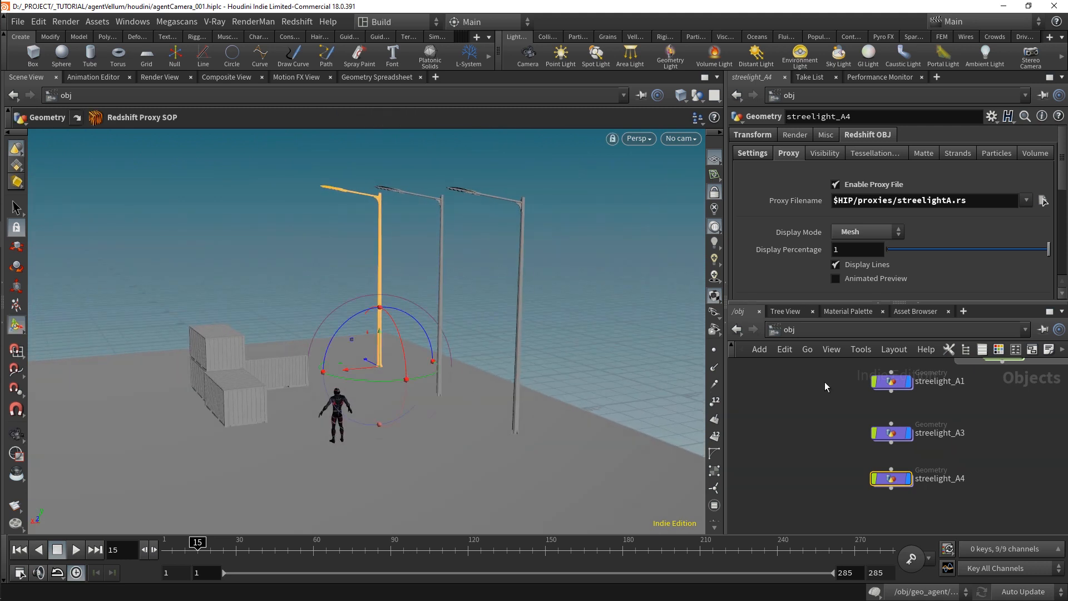
Set the uniform scale of transform2 inside the library's streelight_A to 0.001
middle_drag(814, 381, 851, 446)
scroll(851, 446, down, 3)
middle_drag(853, 409, 849, 487)
scroll(850, 481, down, 3)
scroll(929, 412, up, 5)
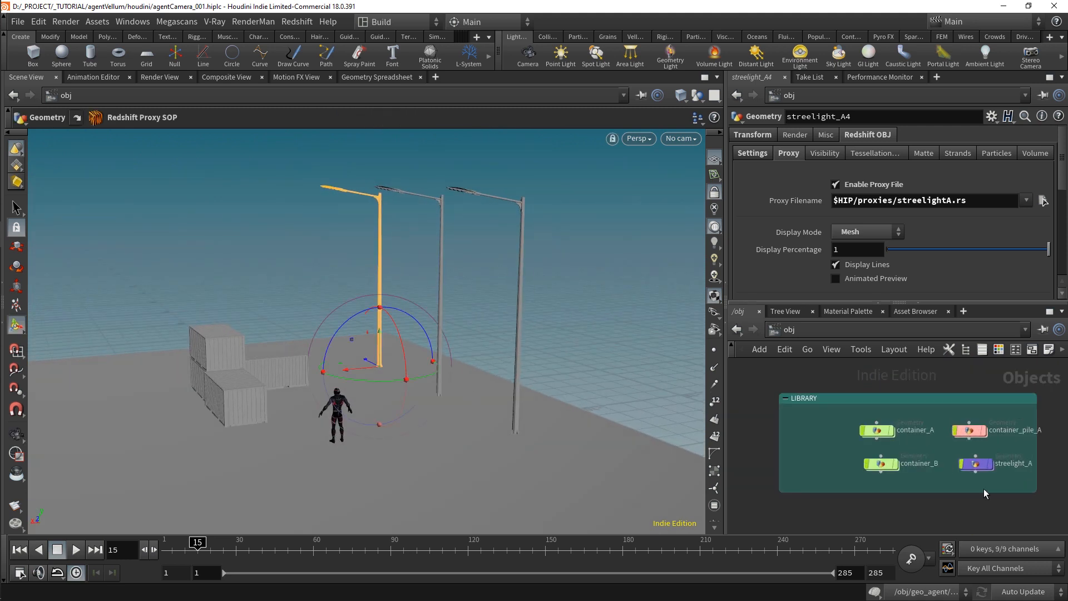
double_click(979, 457)
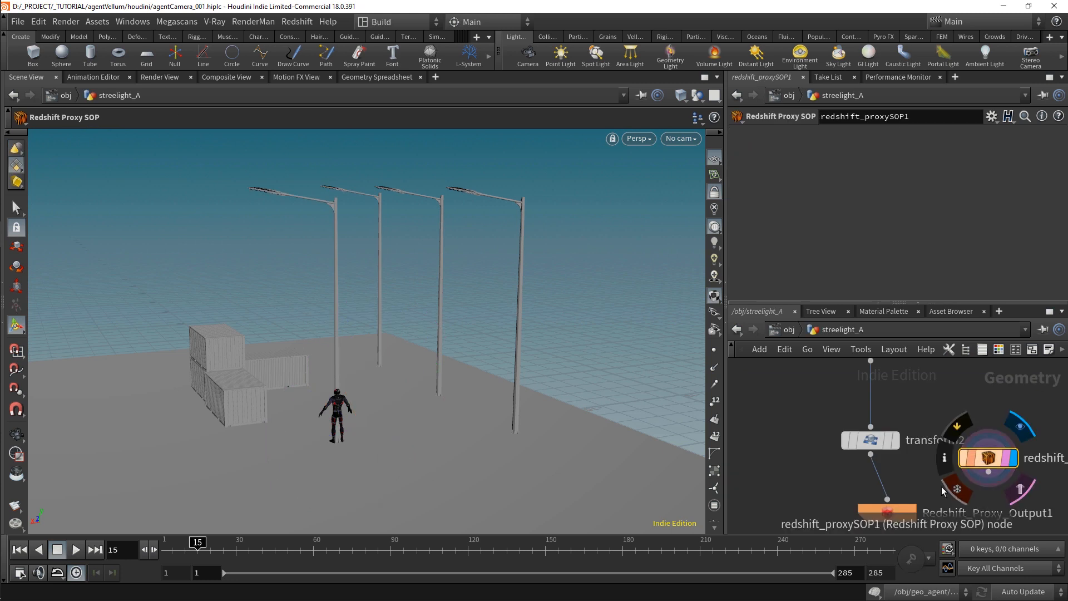
click(871, 439)
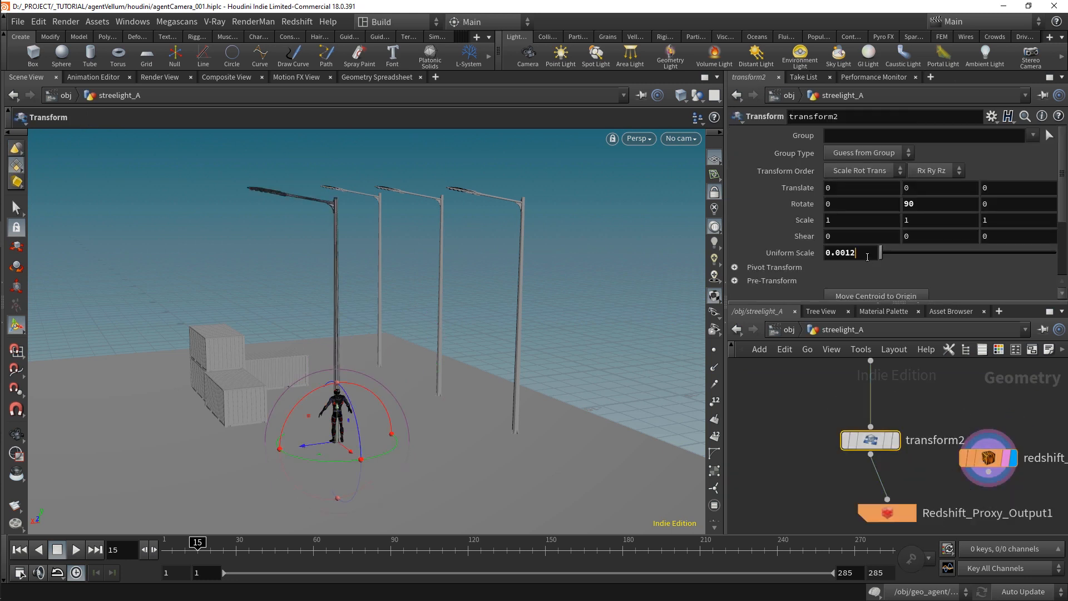
key(Return)
middle_drag(826, 468, 799, 427)
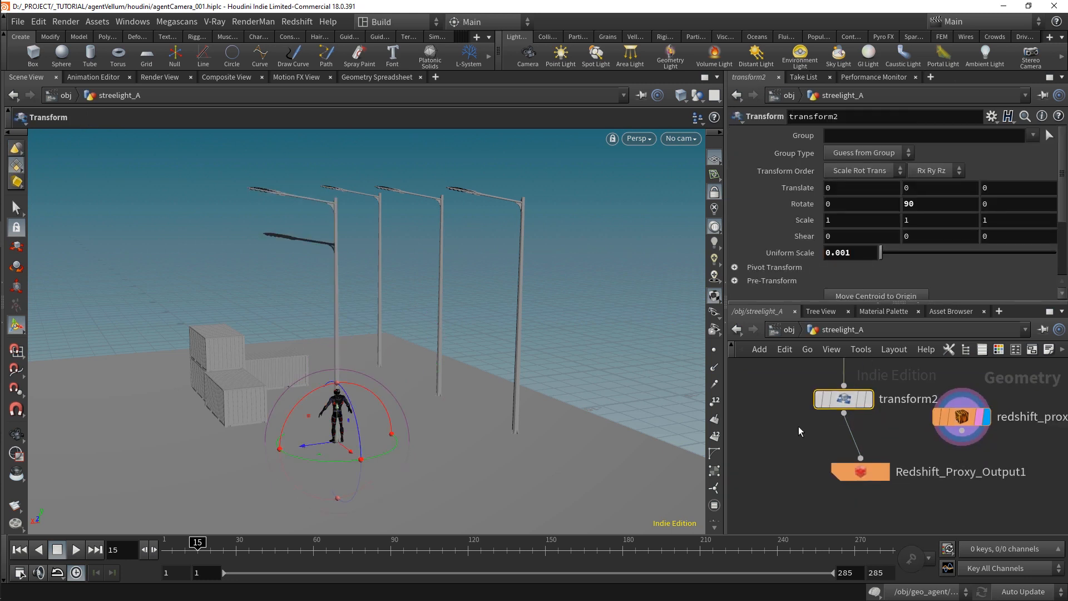
Try to render the rescaled streetlight to disk from Redshift_Proxy_Output1
drag(904, 497, 904, 497)
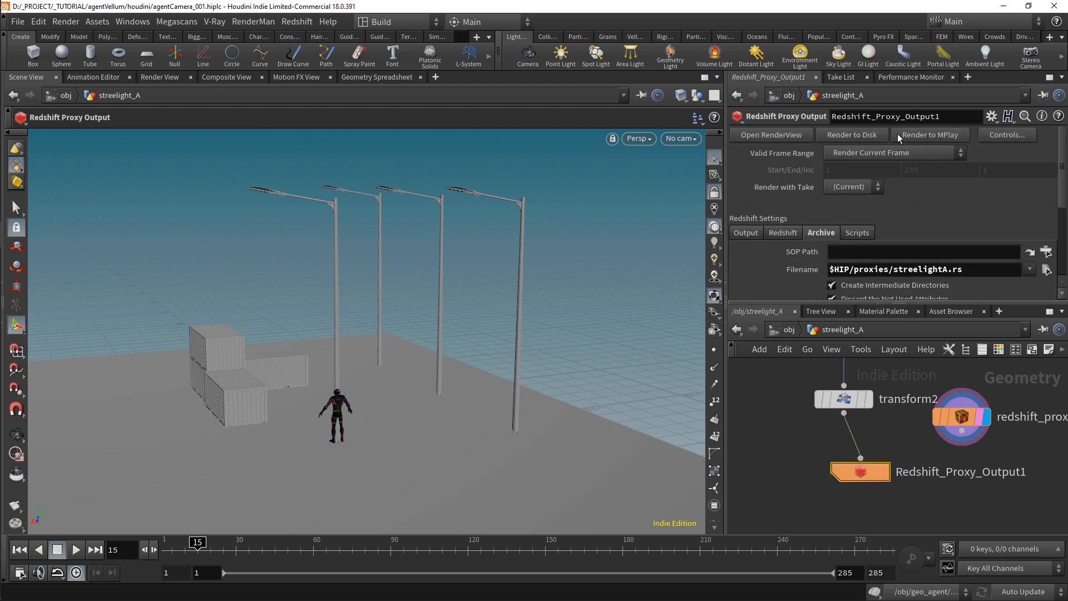
click(872, 135)
drag(864, 470, 846, 475)
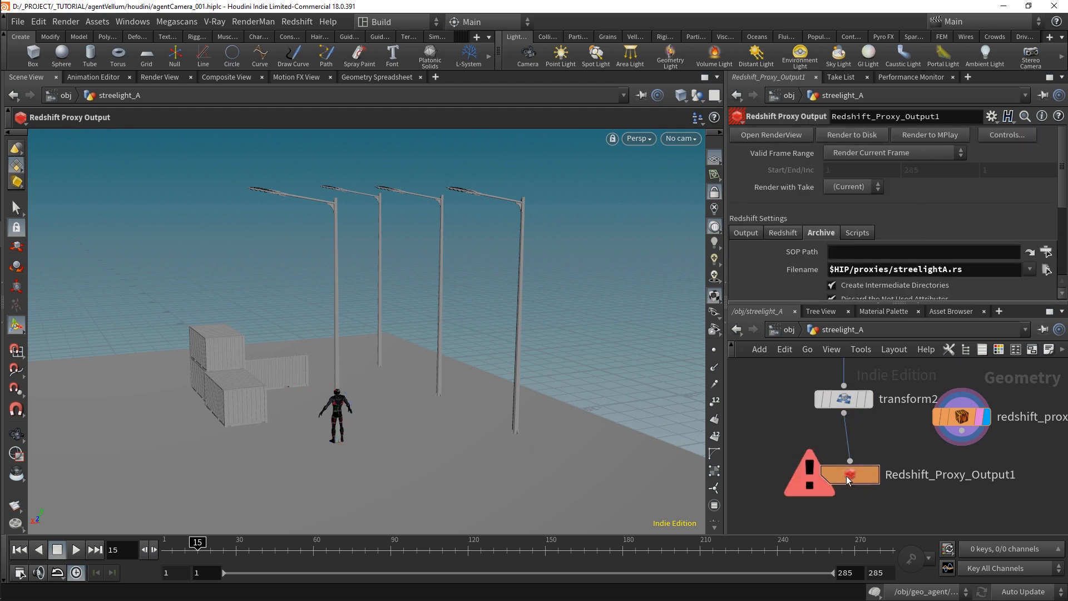
Disable the proxy file on streelight_A and render its Redshift proxy output to disk again as streelightA.rs
click(792, 330)
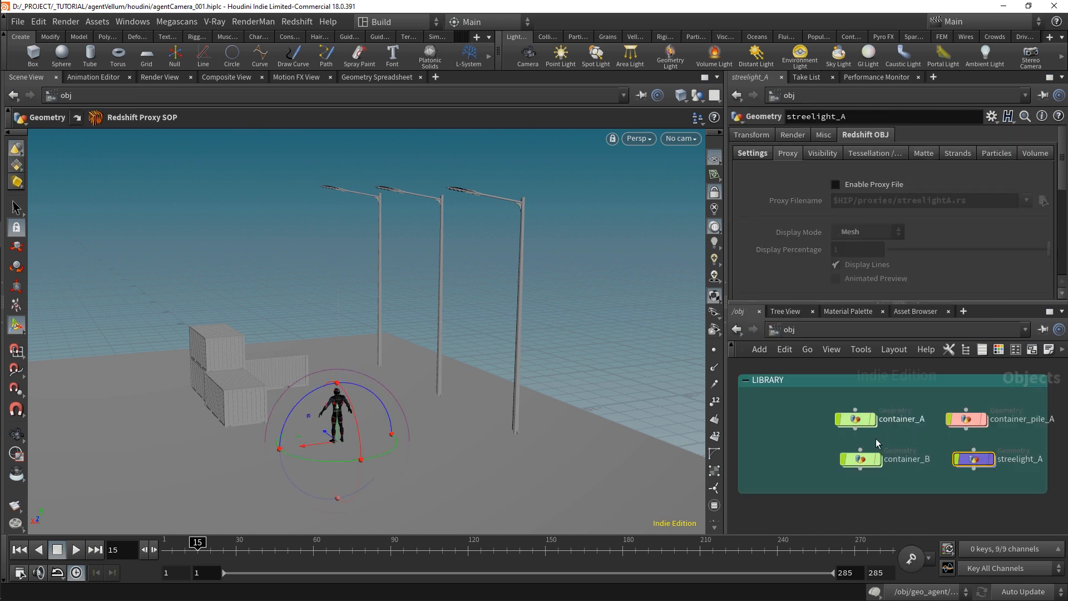
double_click(973, 459)
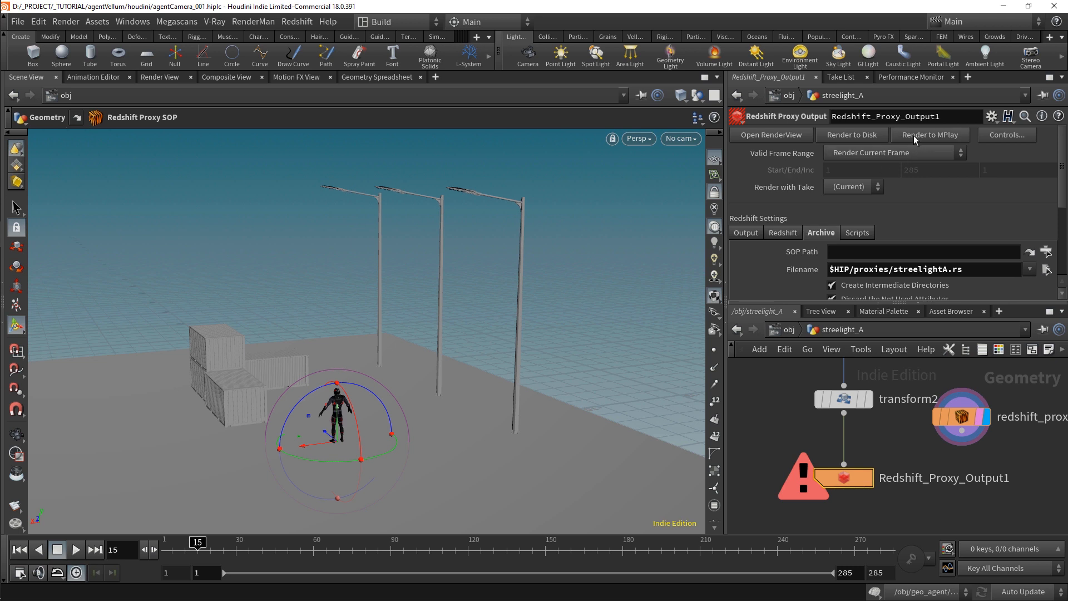
click(858, 134)
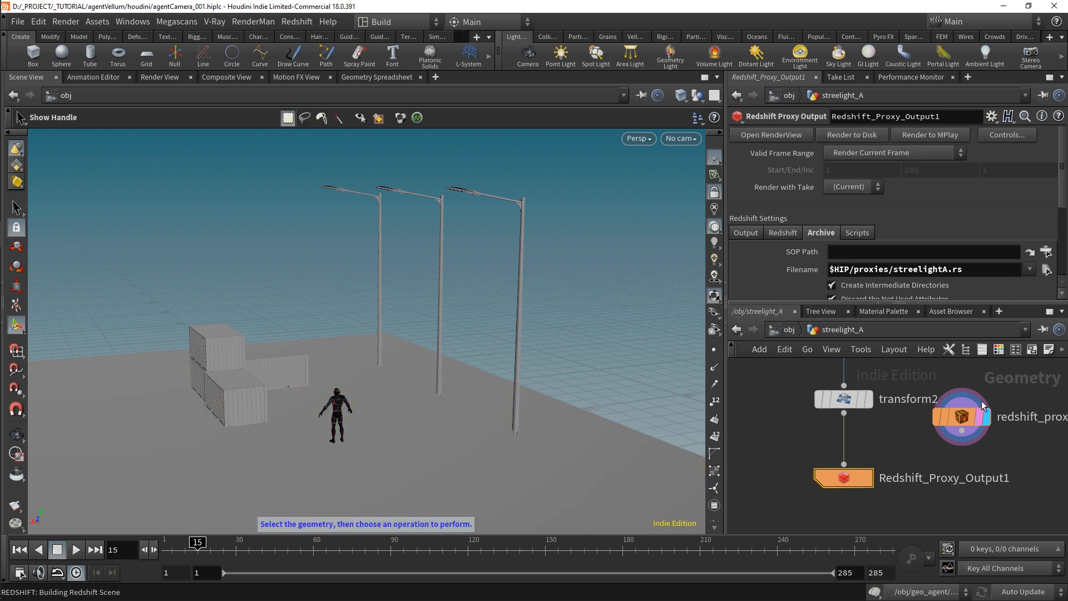
Re-enable the proxy file on streelight_A, and reload it on the three streetlight copies by switching their proxy option off and on
click(788, 329)
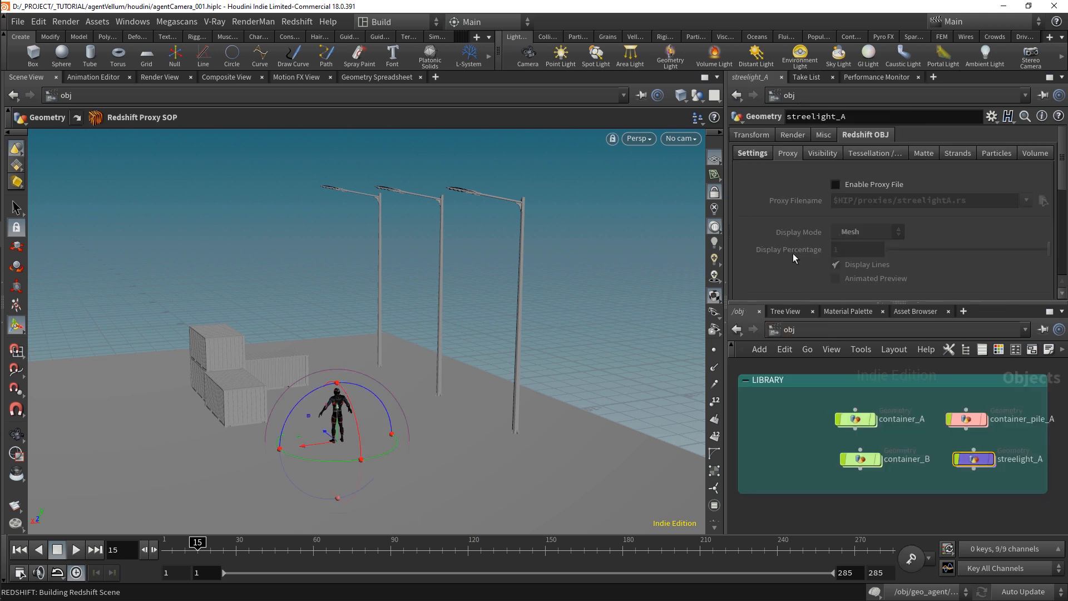
click(860, 184)
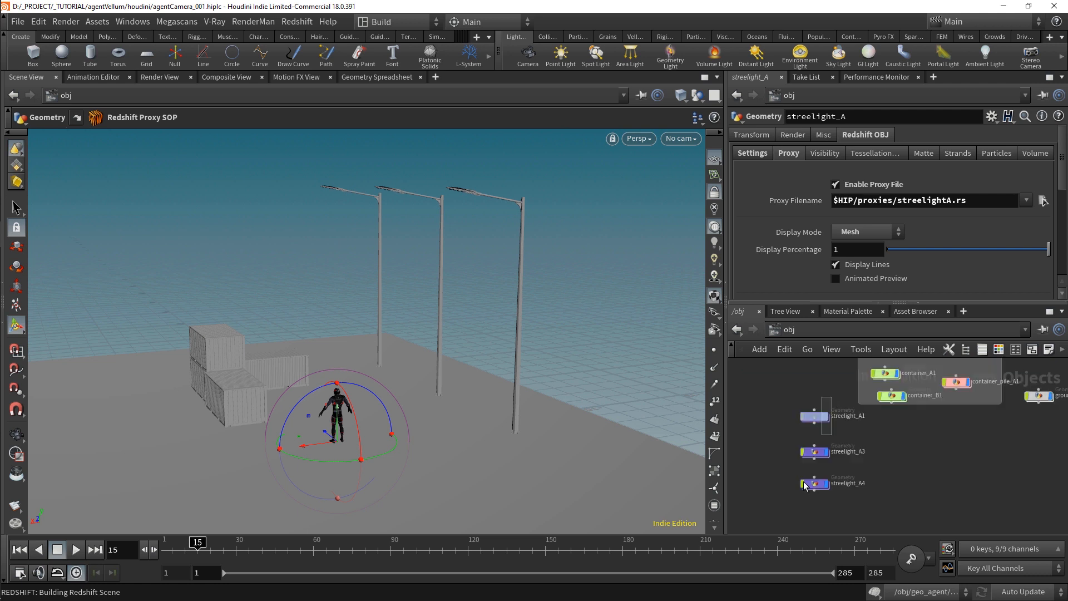
drag(793, 466, 794, 490)
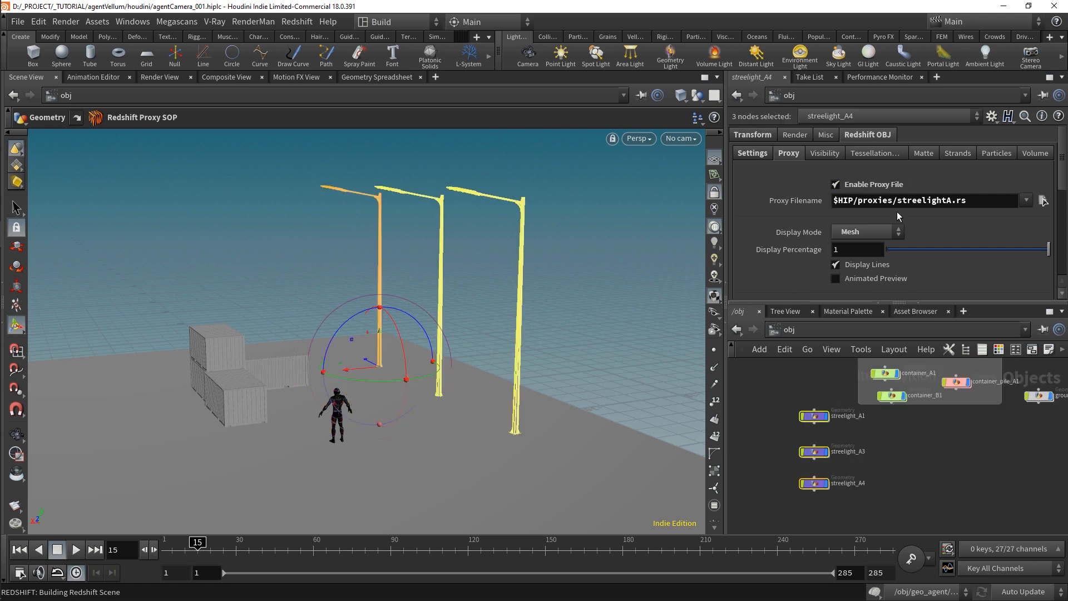
click(872, 189)
click(872, 189)
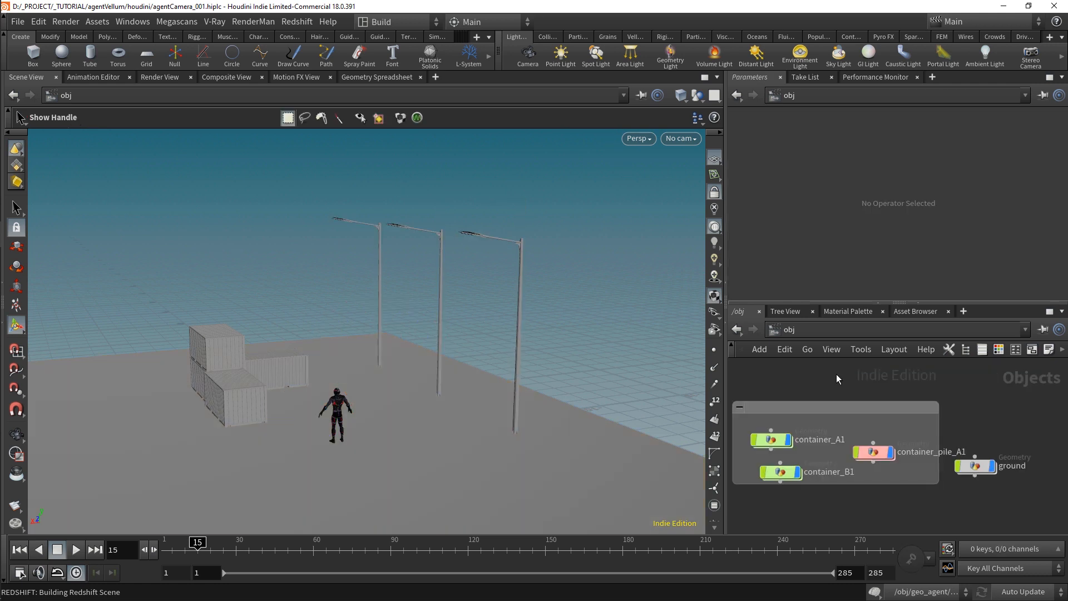
Save the scene and add a Camera node to the object network below the container network box
alt+right_drag(415, 356, 474, 387)
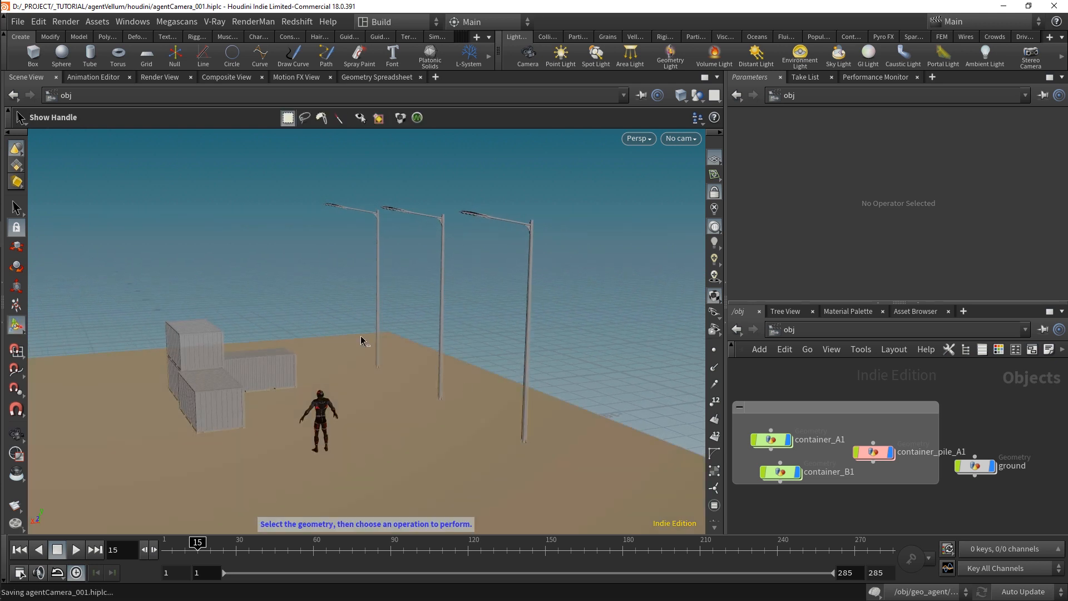
scroll(860, 473, down, 5)
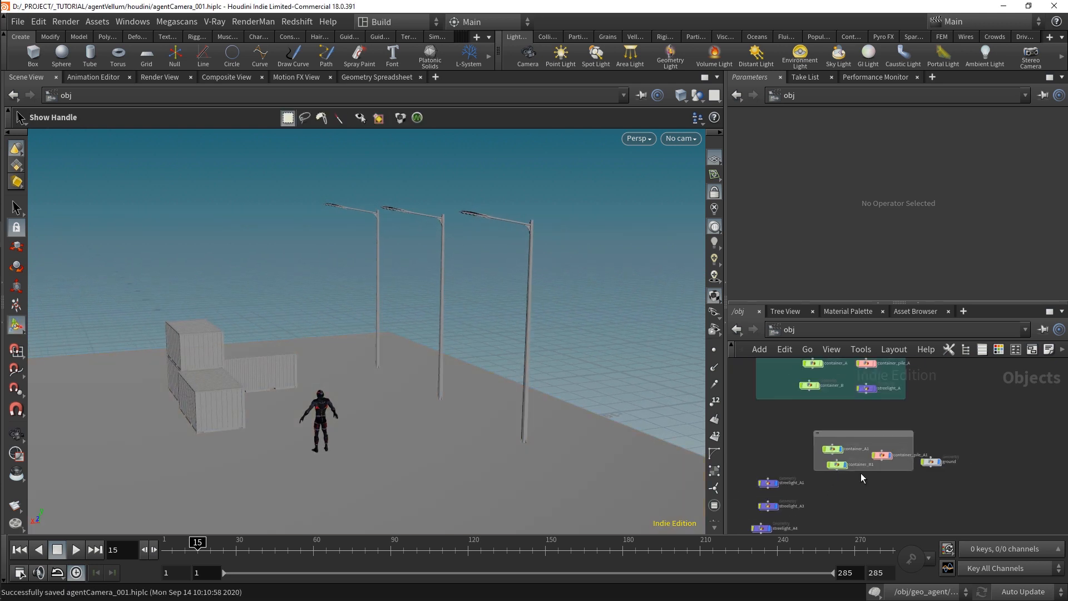
key(Tab)
text(camera)
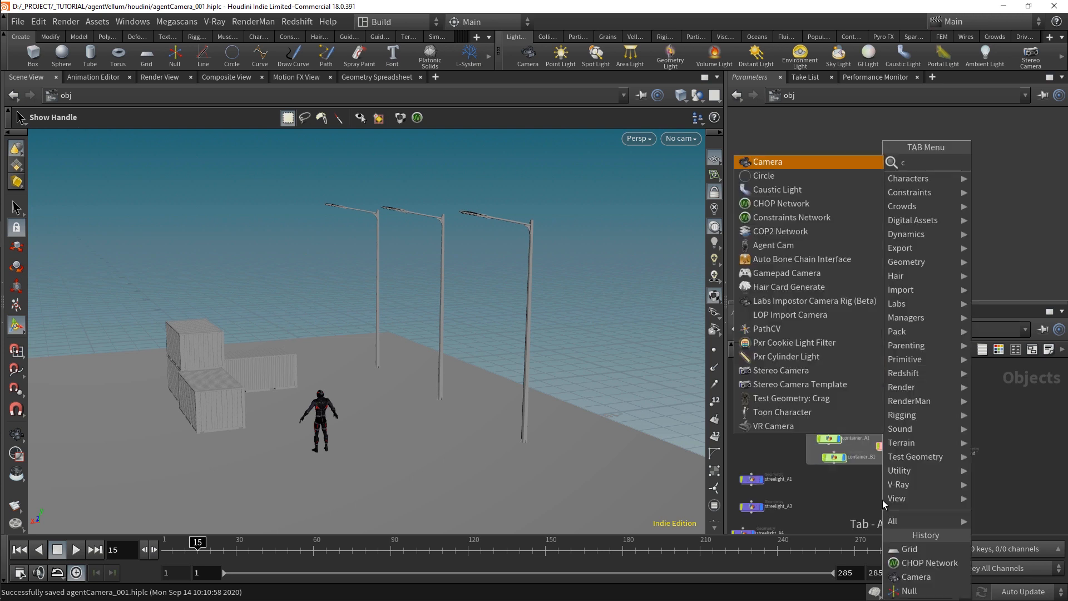
key(Return)
click(882, 503)
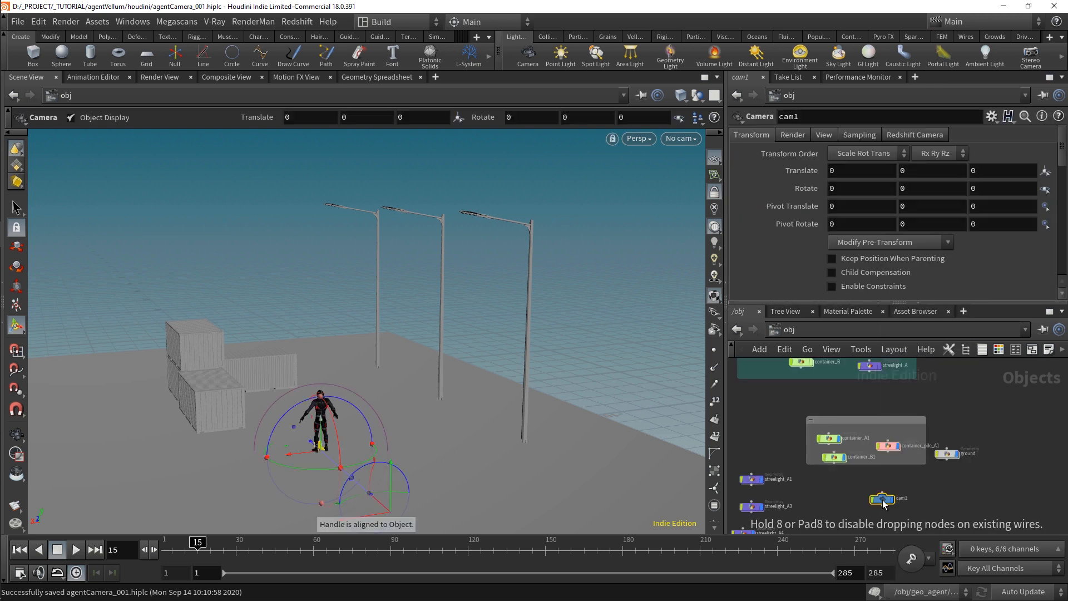
Look through cam1 with the camera tied to the view and move it back to frame the agent with the containers and streetlights
click(681, 139)
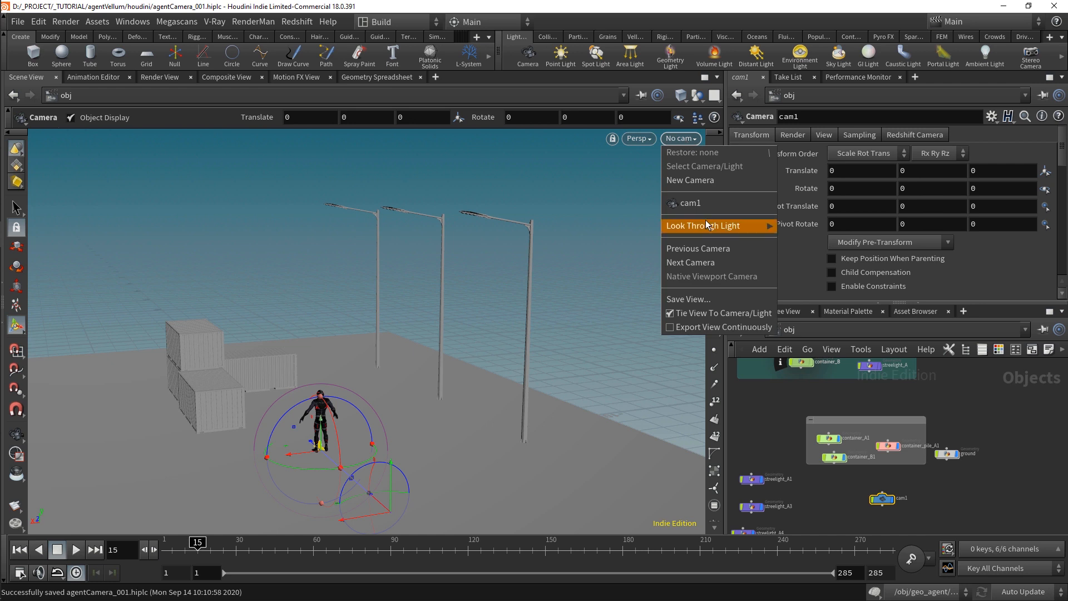
click(702, 207)
alt+middle_drag(444, 305, 434, 484)
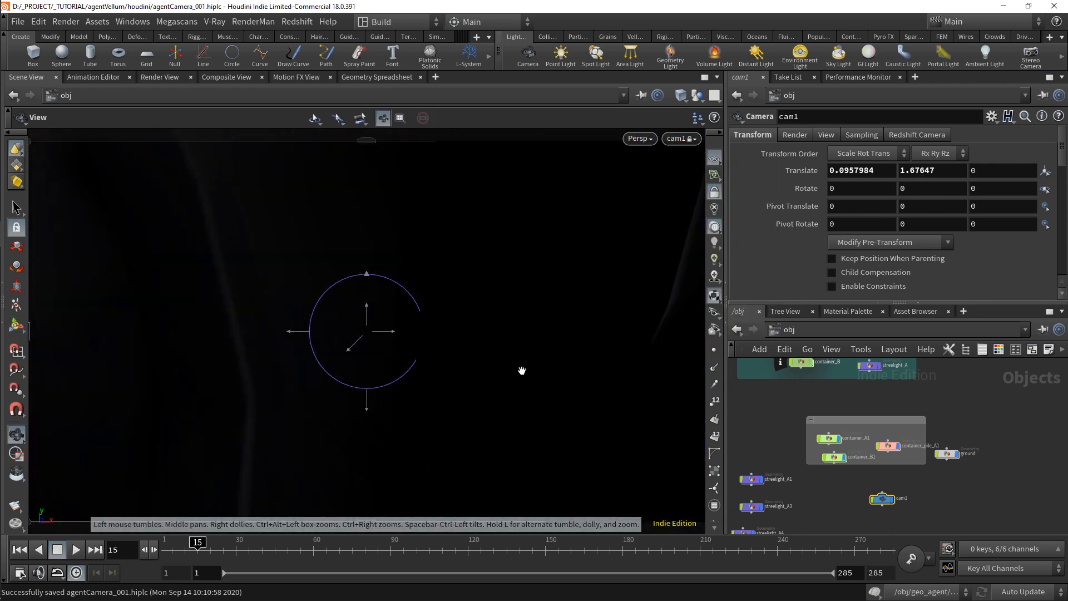
alt+right_drag(522, 370, 250, 357)
alt+drag(454, 391, 204, 334)
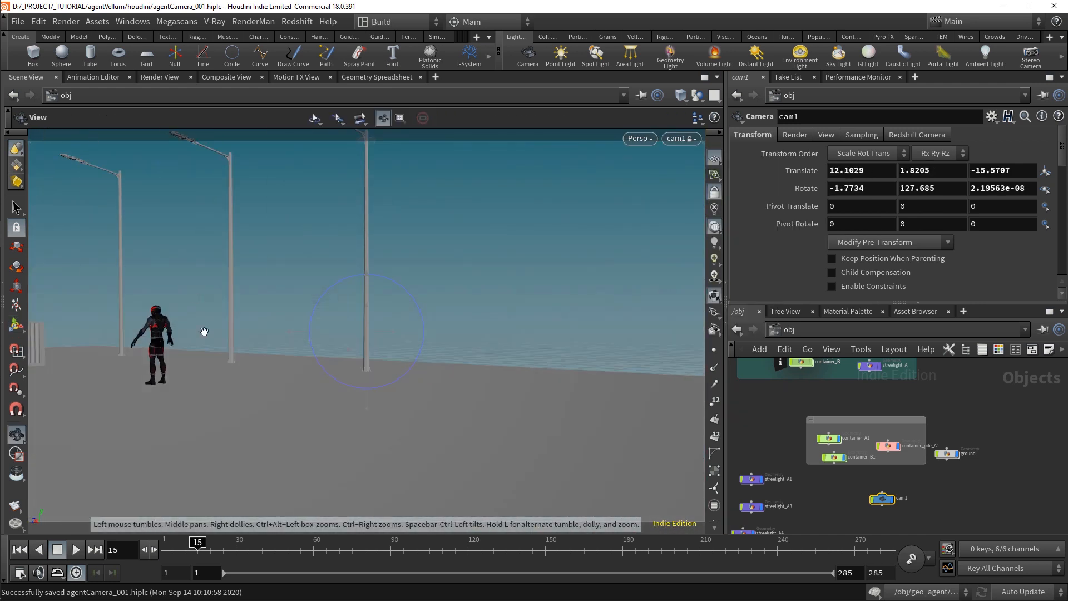
alt+middle_drag(301, 320, 501, 364)
alt+right_drag(307, 380, 356, 380)
alt+drag(383, 381, 363, 383)
Toggle the camera-to-view lock off and on, and reframe cam1 behind the agent so he faces the containers
click(714, 193)
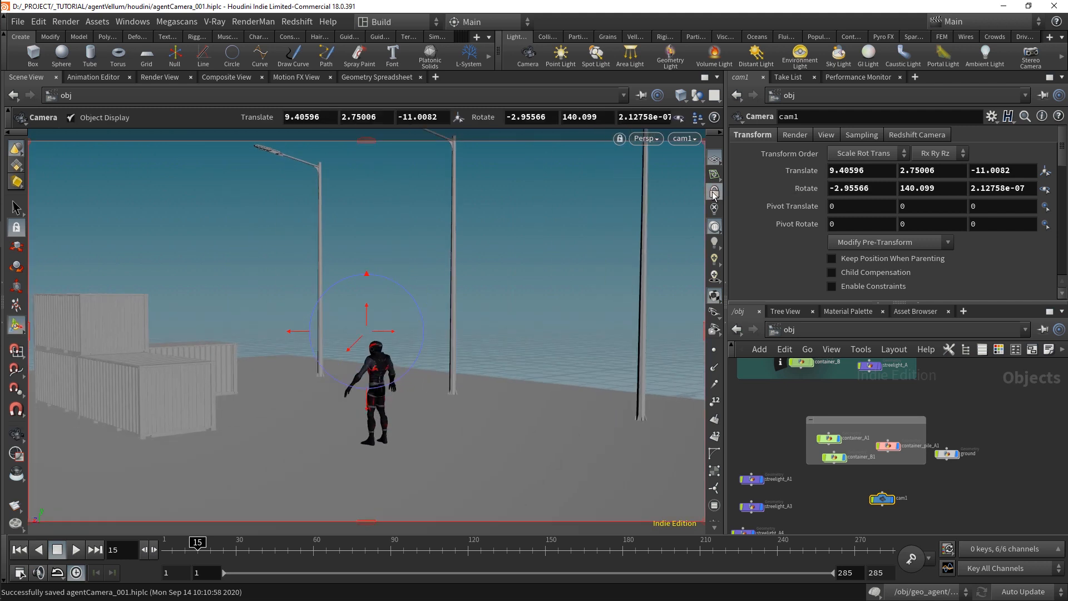
alt+drag(492, 362, 425, 365)
alt+right_drag(356, 363, 389, 360)
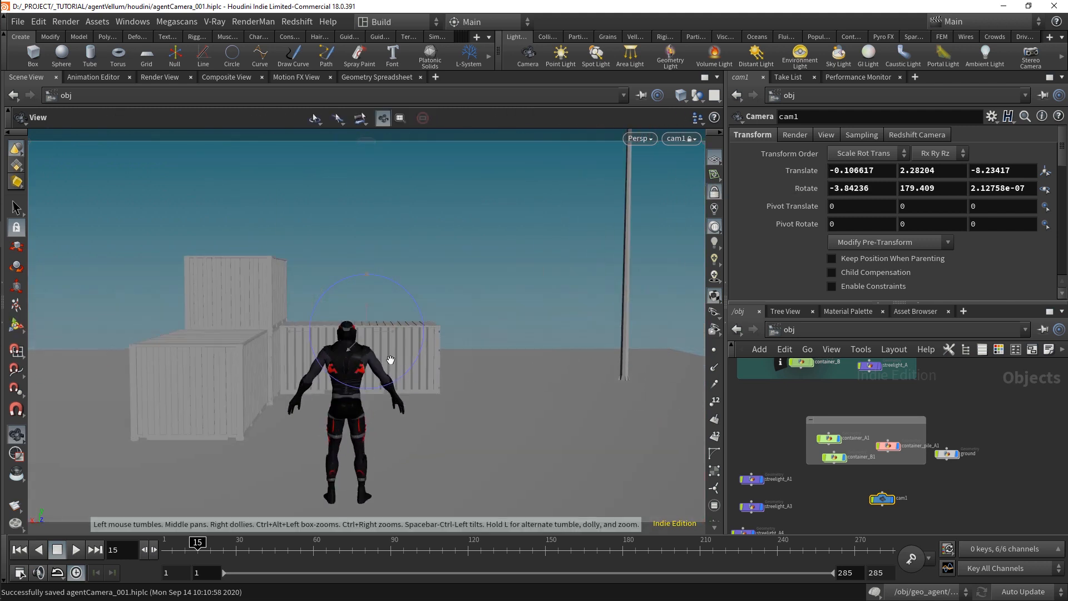
alt+drag(341, 356, 300, 354)
alt+middle_drag(532, 393, 501, 342)
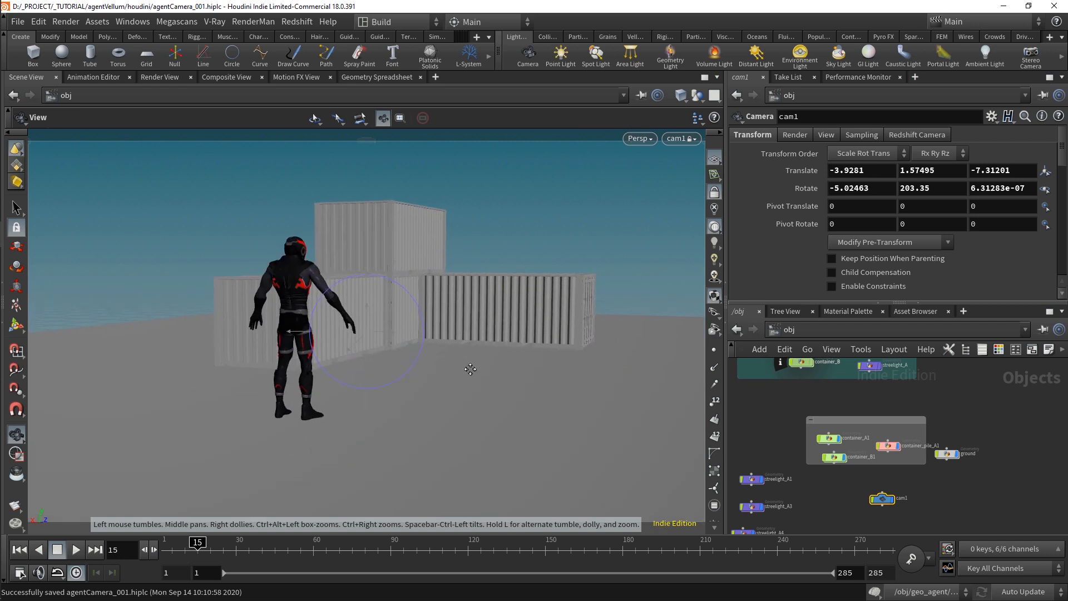
alt+middle_drag(384, 279, 399, 313)
key(Return)
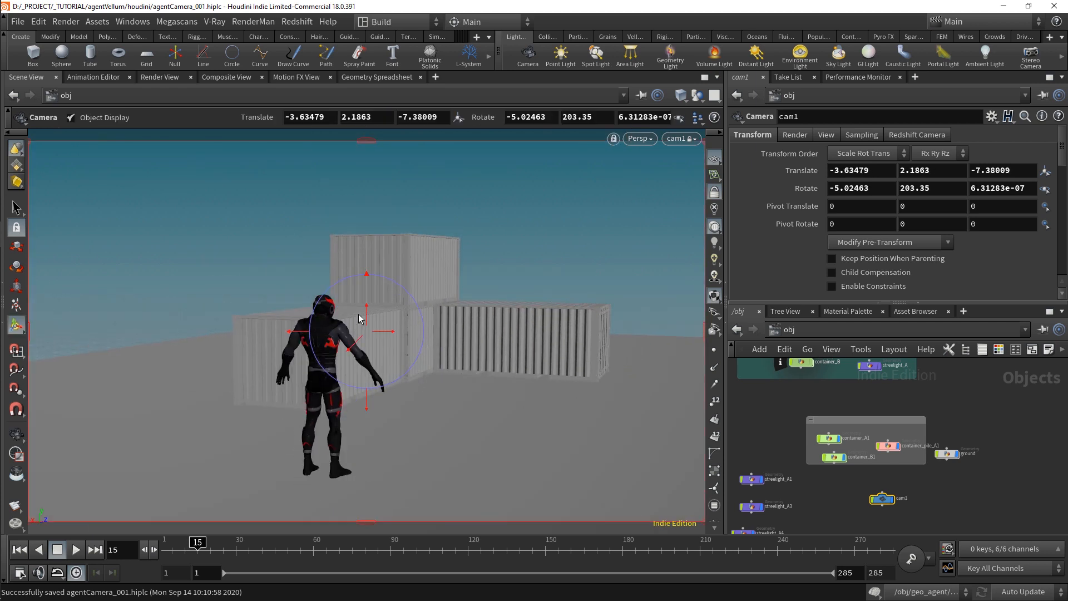
Lower cam1 to about 0.94 in height, level its tilt, and set its X translation to -3.2667
drag(369, 315, 369, 385)
drag(301, 331, 366, 393)
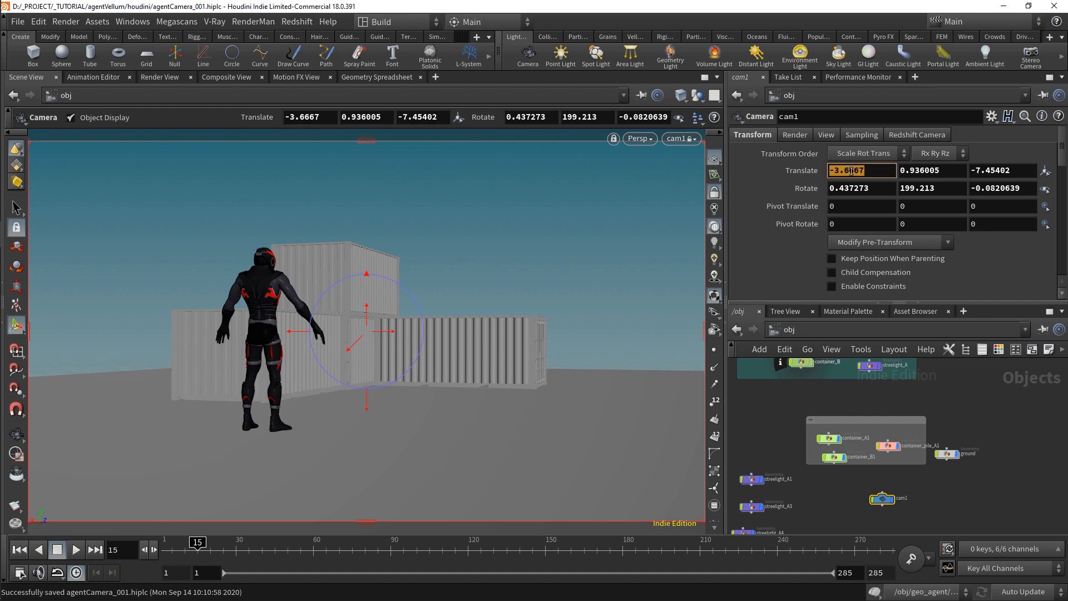
middle_drag(851, 171, 887, 186)
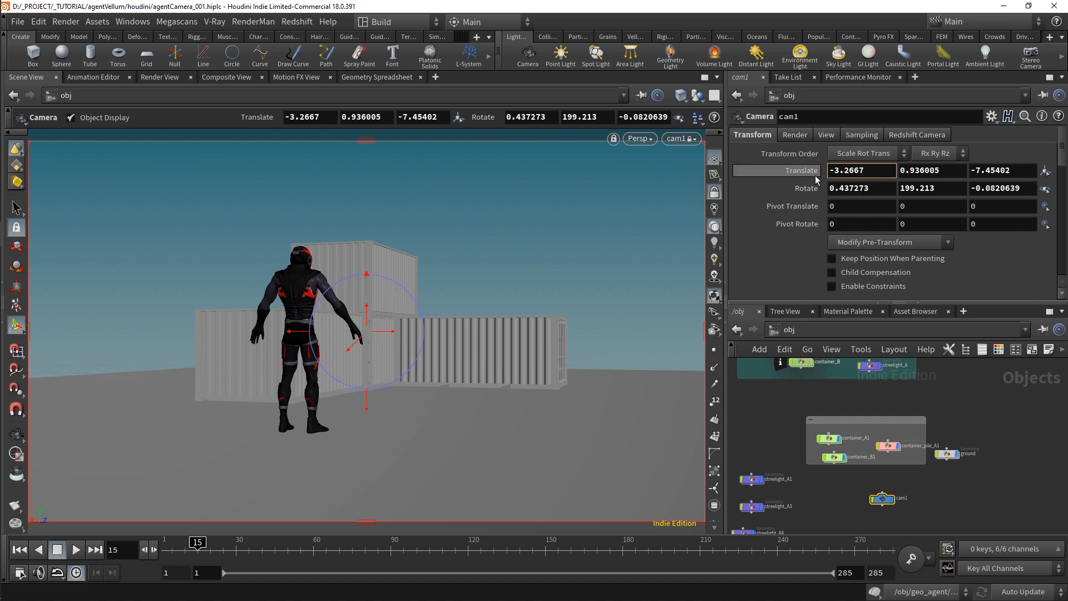
Go to frame 45 and keyframe all Translate and Rotate channels of cam1
drag(184, 546, 268, 548)
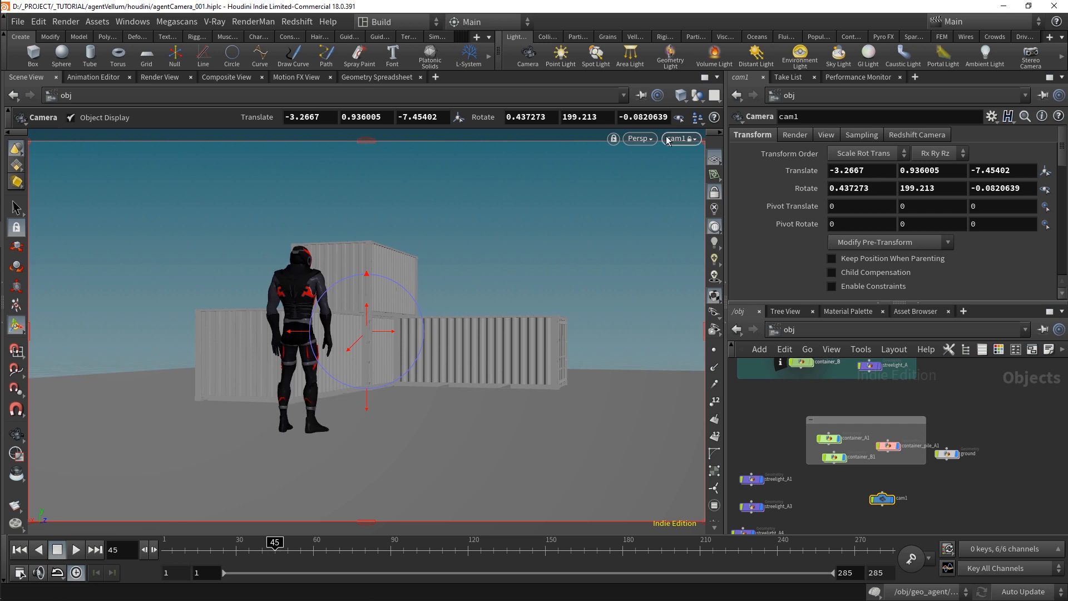
alt+click(793, 174)
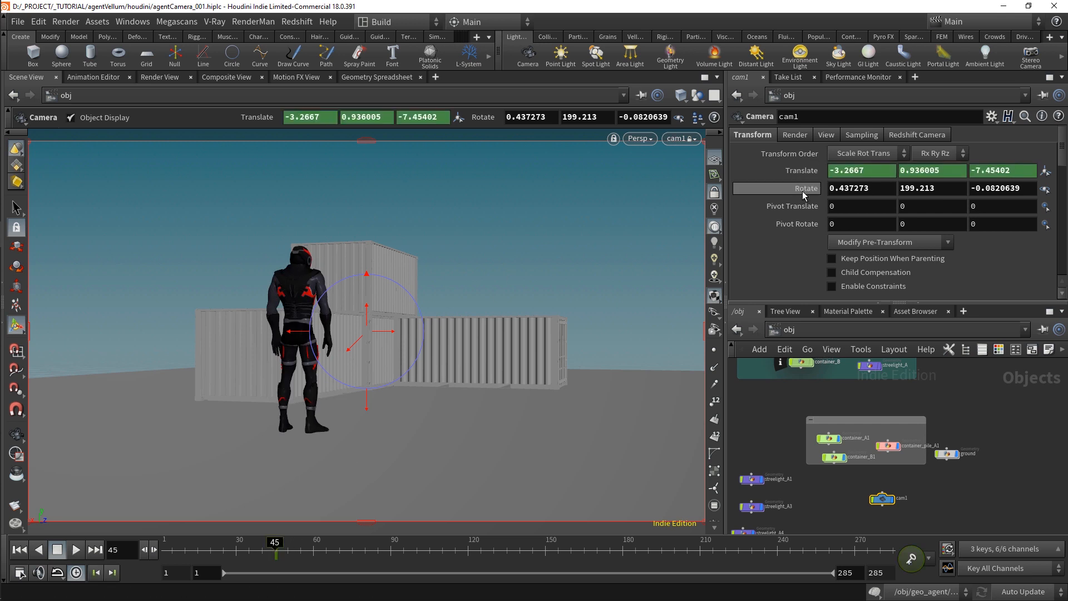
alt+click(803, 189)
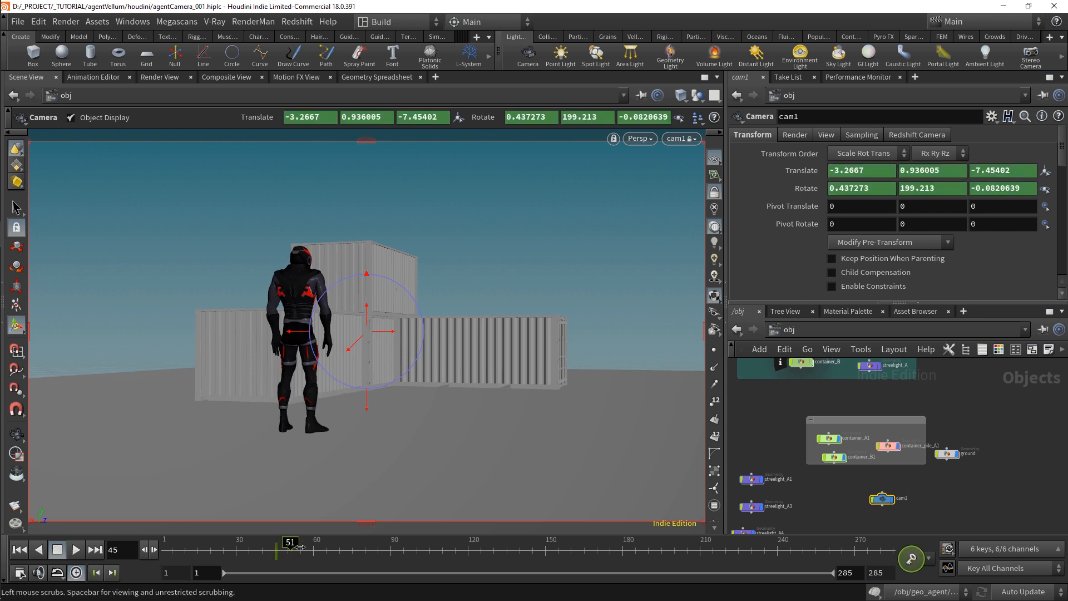
At frame 89, swing cam1 around to about X -9.8, Z 3.4 with a Y rotation of about 255, and keyframe its Rotate and Translate
click(388, 550)
key(Escape)
scroll(610, 367, up, 5)
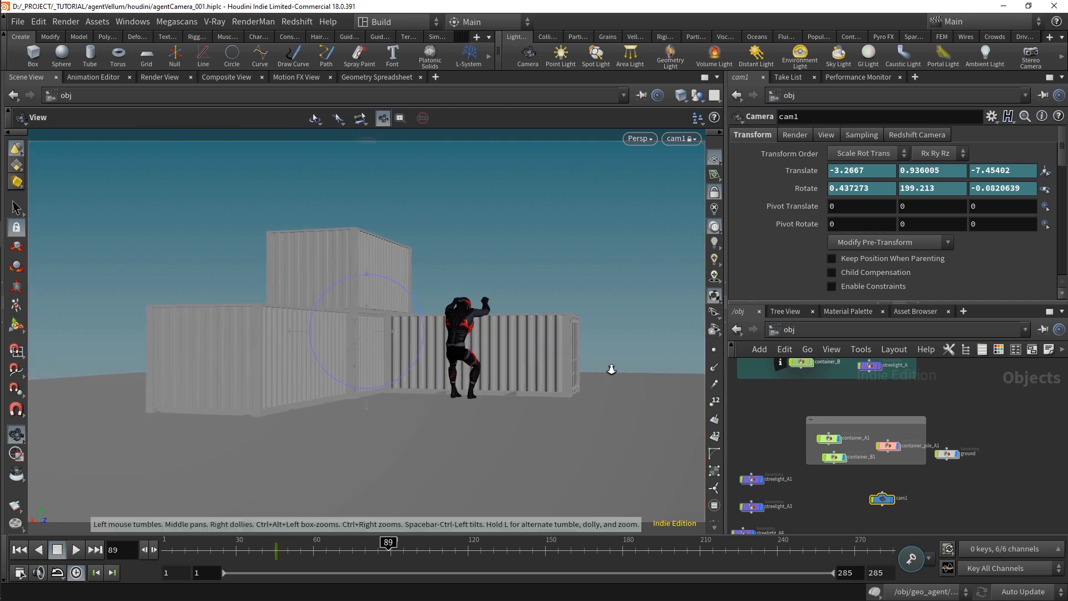
drag(516, 362, 468, 364)
right_drag(468, 364, 499, 360)
alt+click(806, 189)
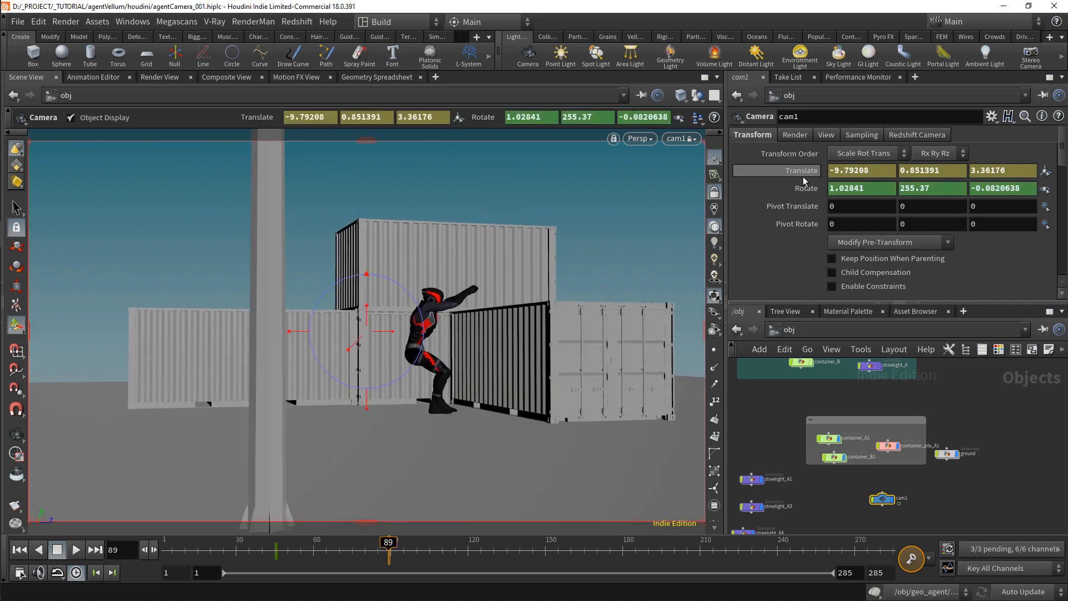
alt+click(802, 176)
Scrub and play the timeline between the two camera keyframes to review the move through cam1
drag(350, 552, 285, 551)
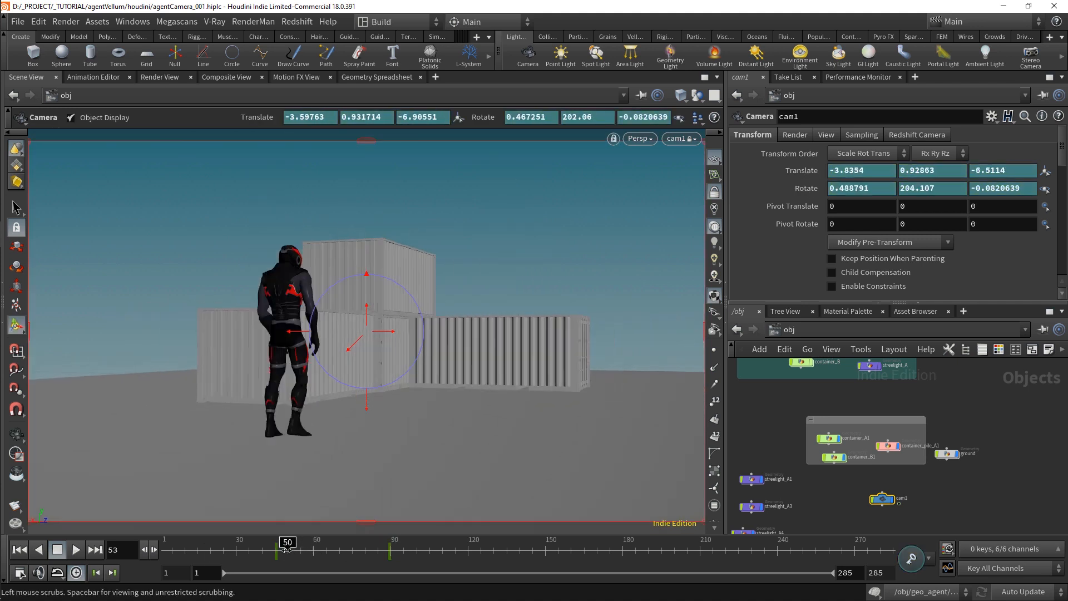
click(77, 550)
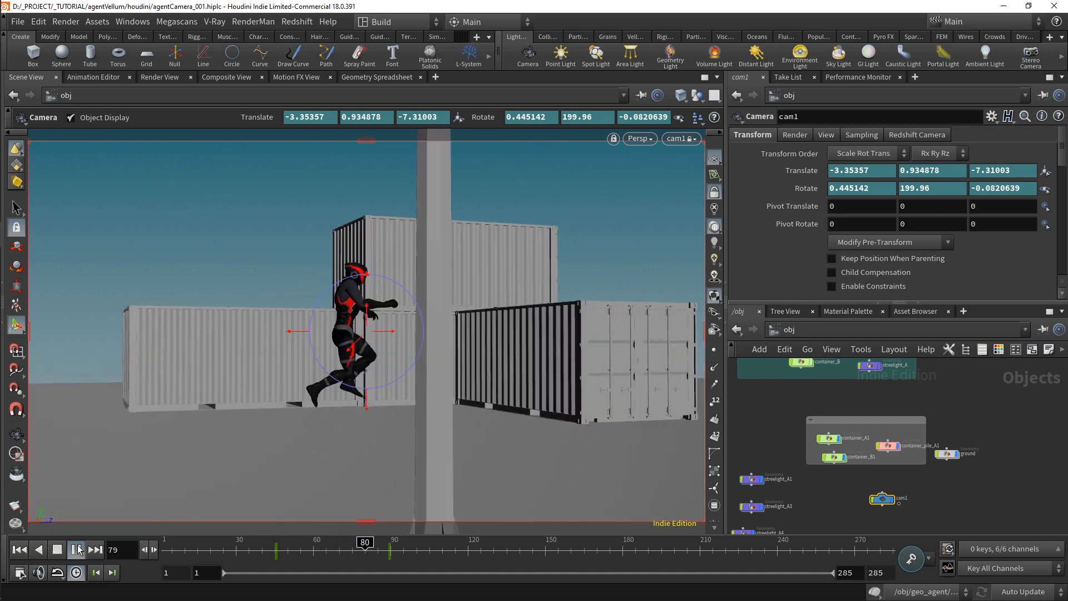
click(79, 549)
mouse_move(298, 552)
mouse_down()
mouse_move(276, 551)
mouse_move(288, 547)
mouse_up()
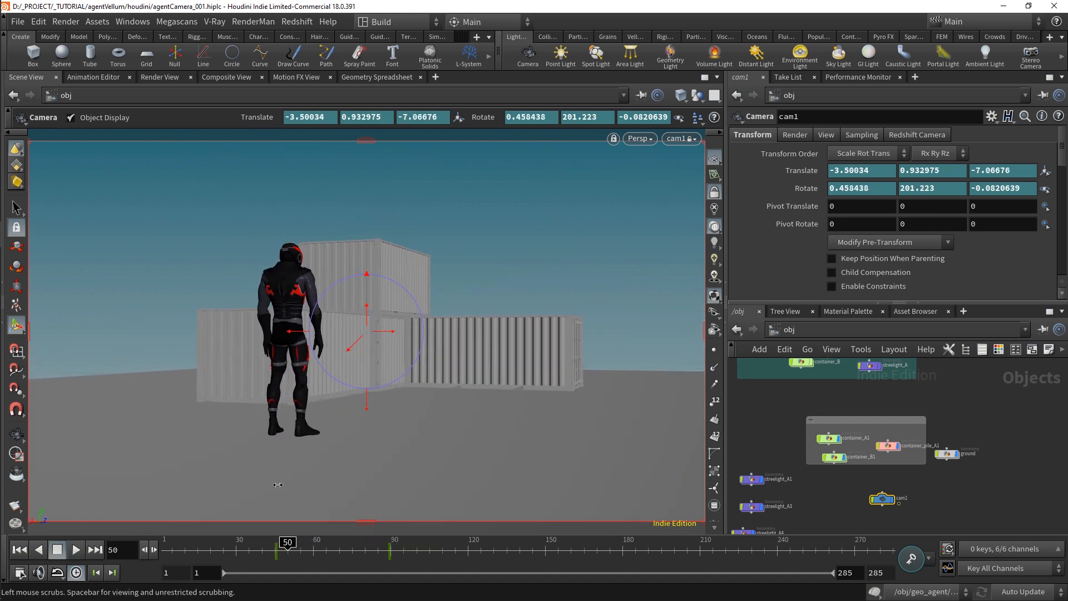
In the Animation Editor, select the cam1 keyframes at frames 45 and 89 and set their segments to Bezier
click(100, 77)
middle_drag(341, 198, 391, 339)
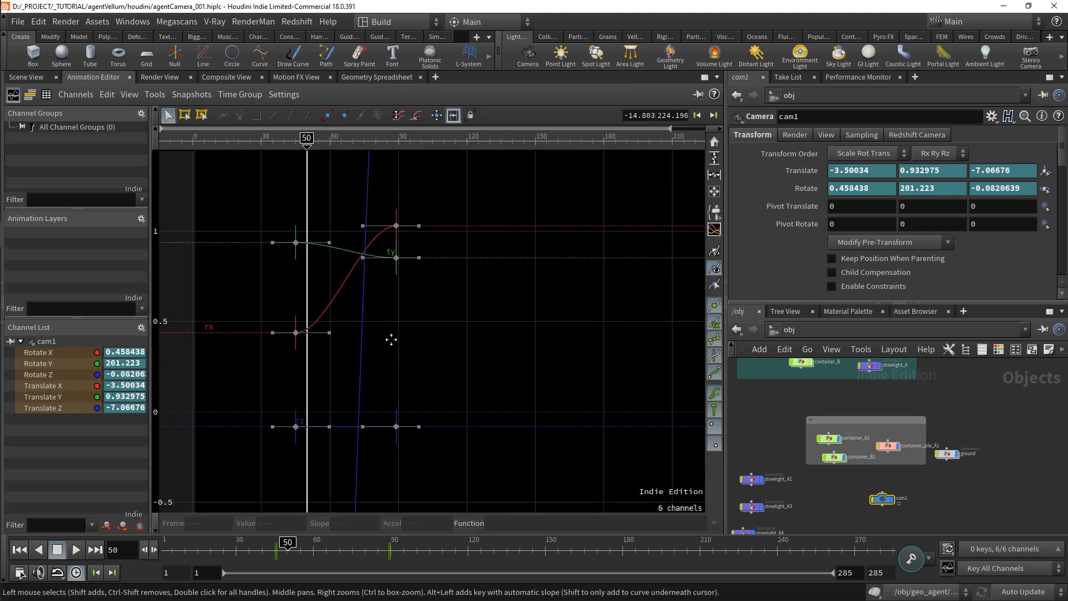
scroll(336, 332, up, 3)
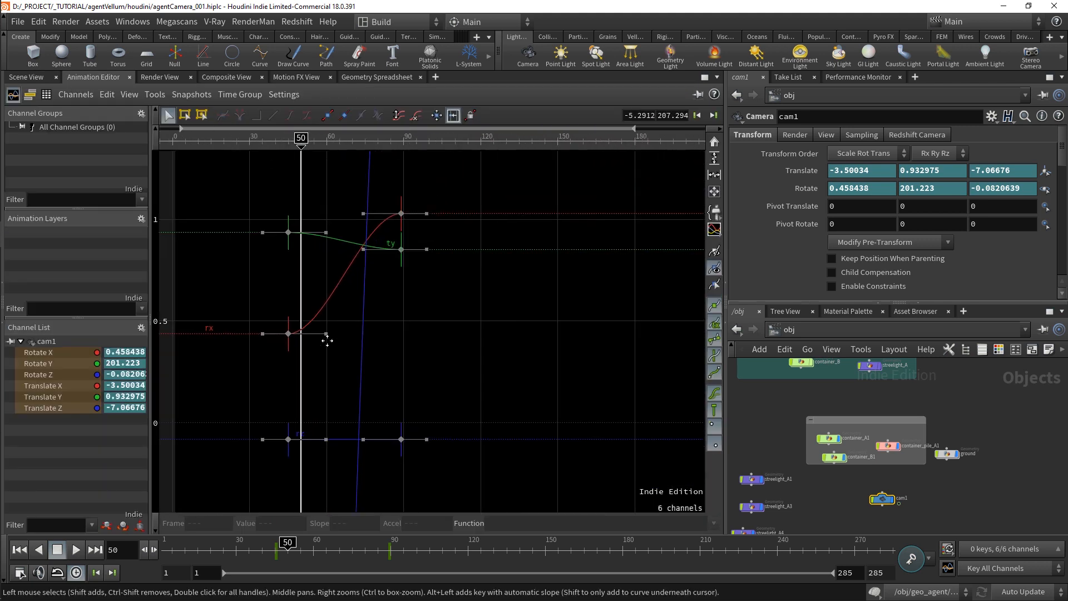
drag(243, 481, 449, 198)
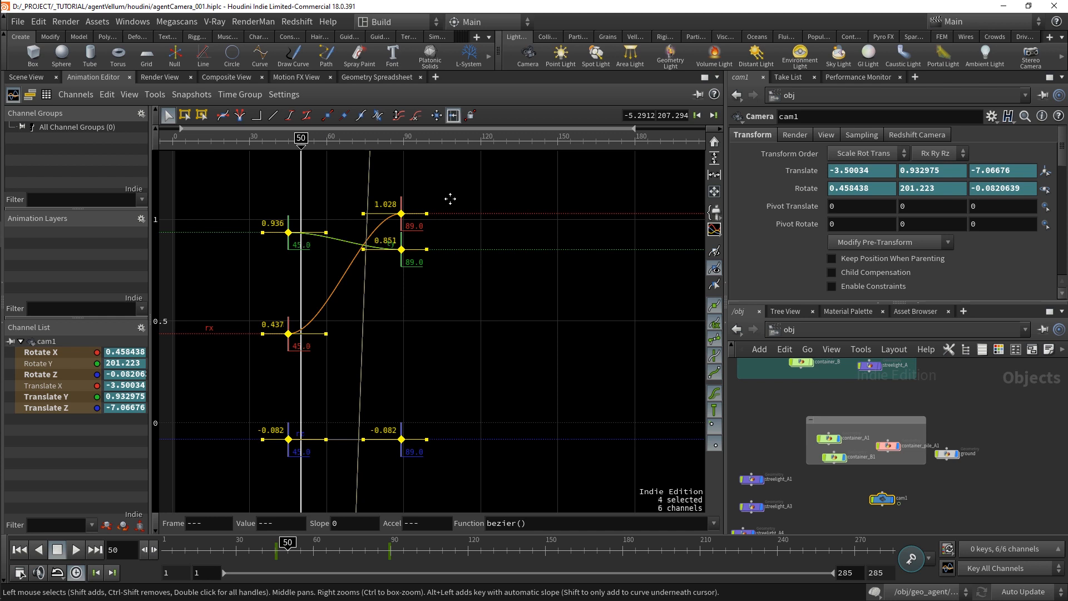
right_click(401, 214)
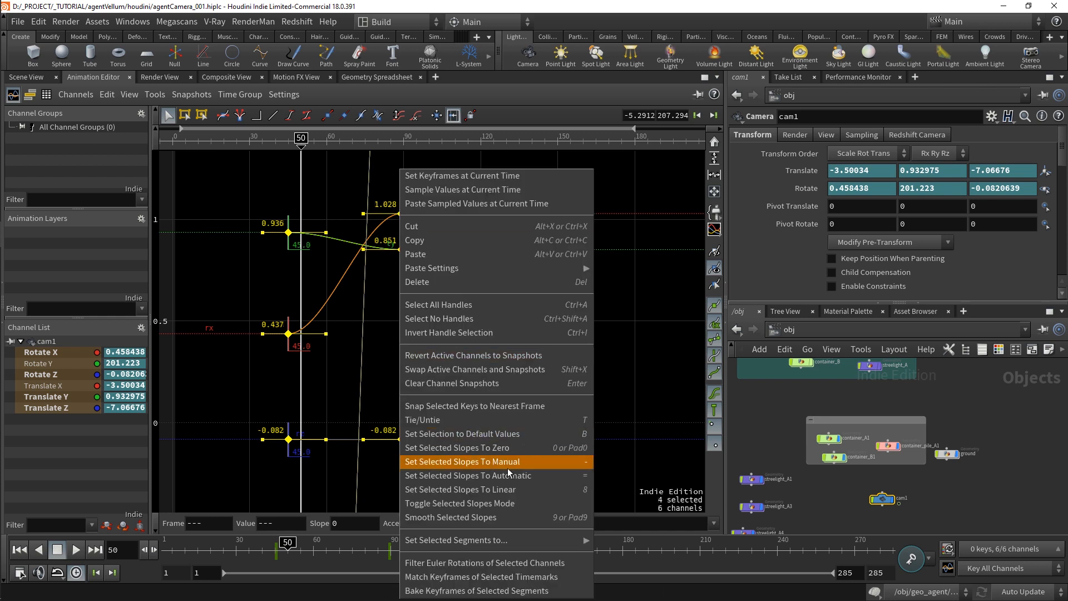
mouse_move(504, 539)
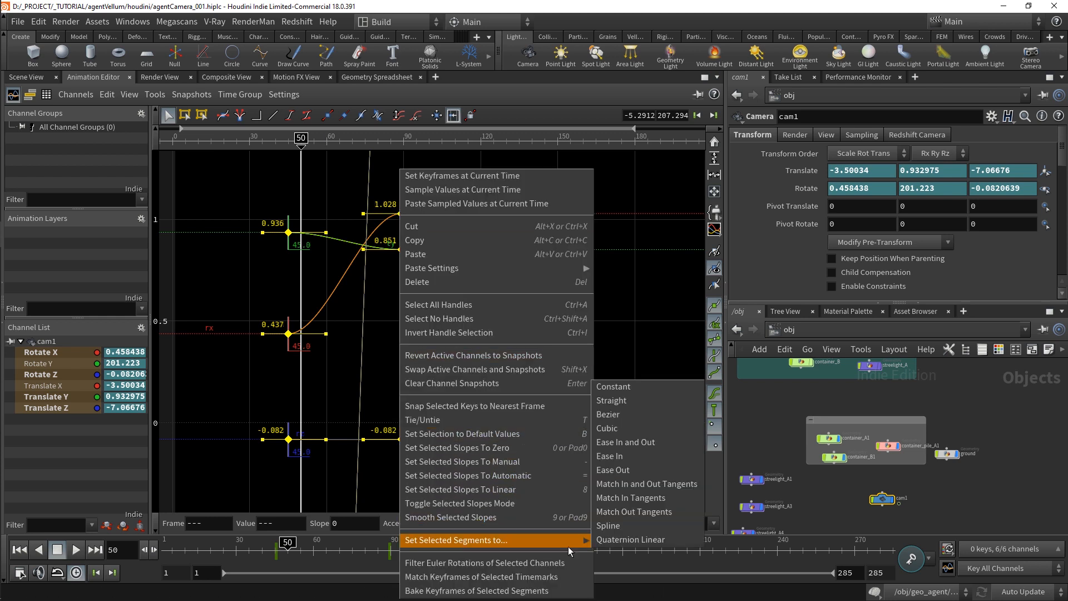
click(651, 409)
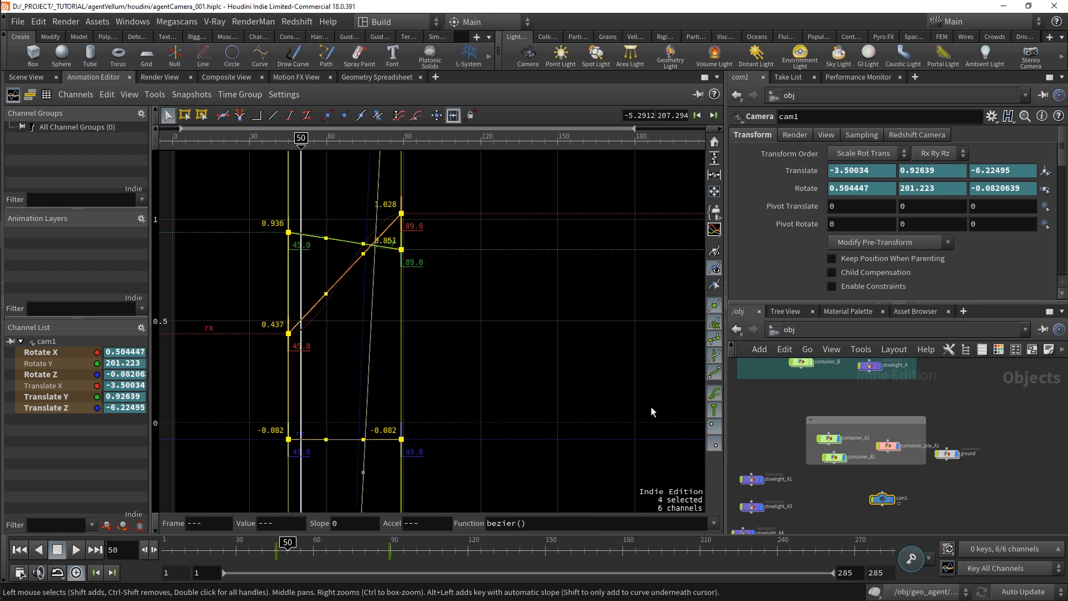
click(466, 342)
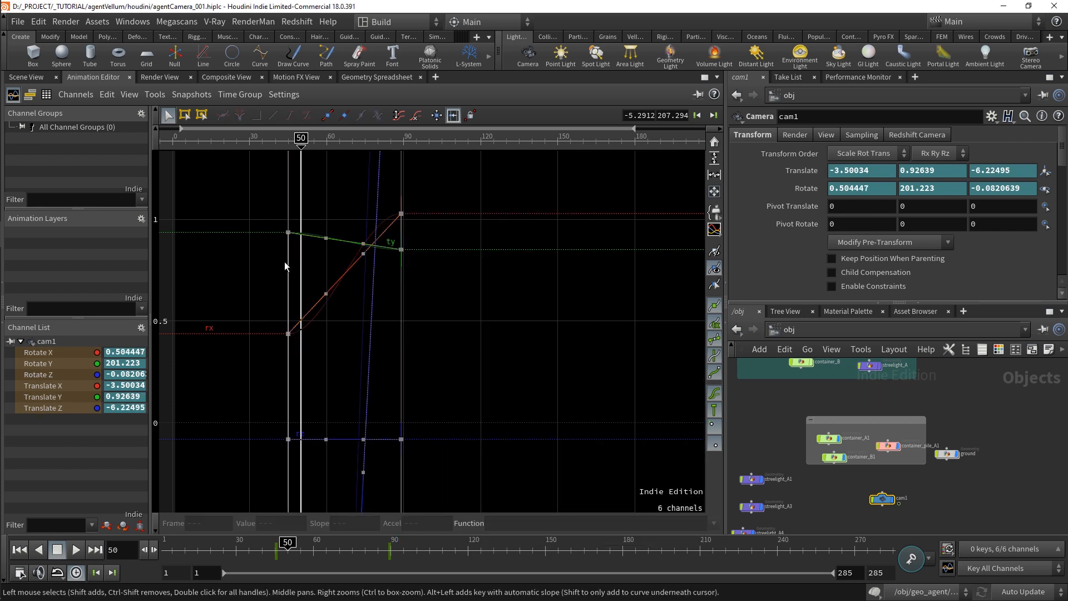
Return to the scene view and play back the camera move from around frame 45 to check the changed curves
click(26, 77)
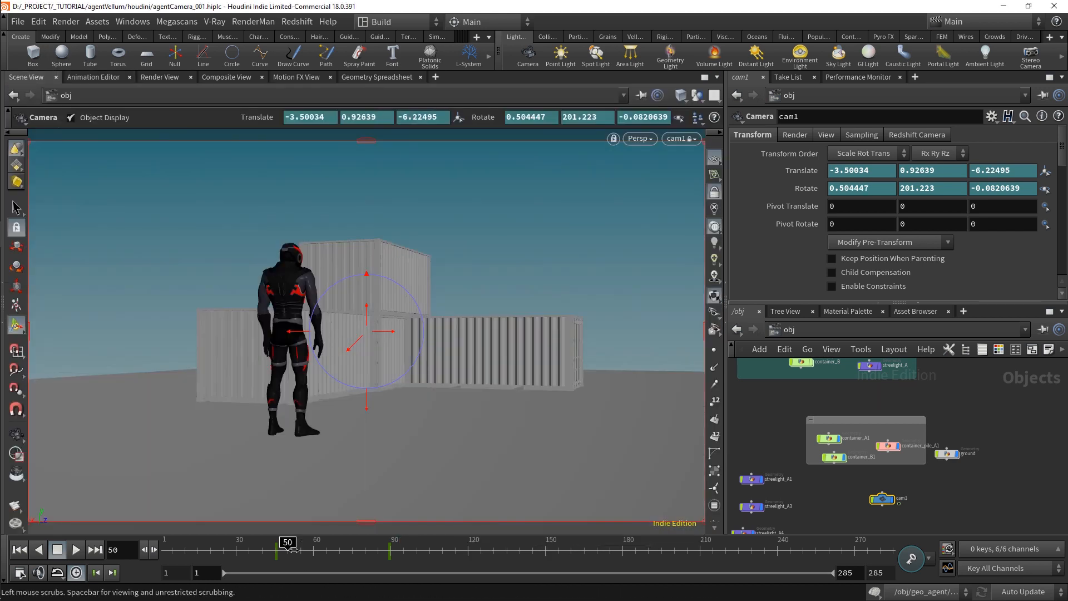
drag(292, 550, 273, 550)
click(76, 550)
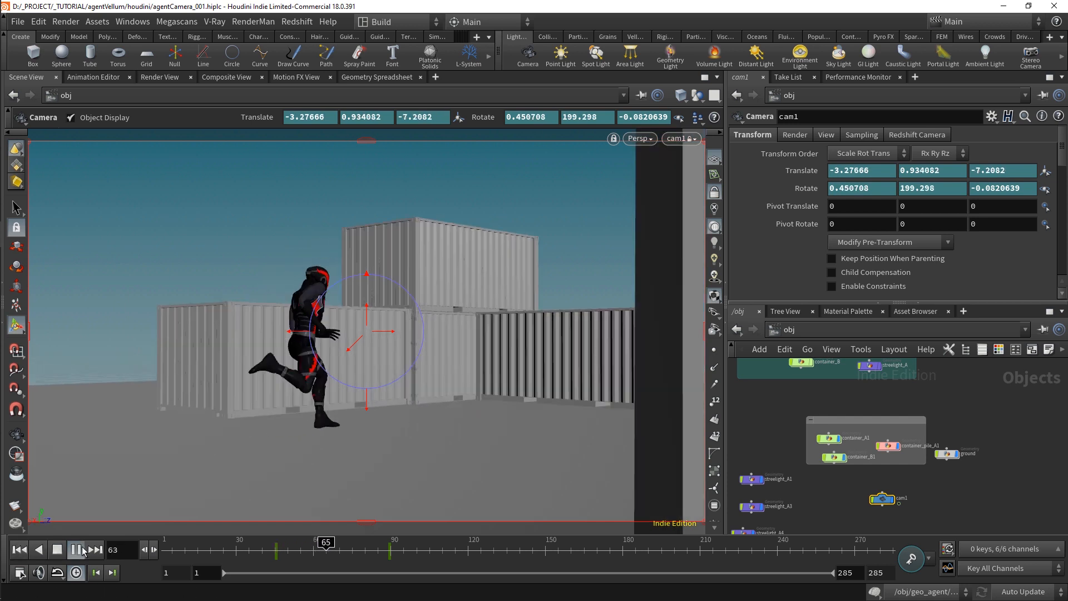
click(64, 550)
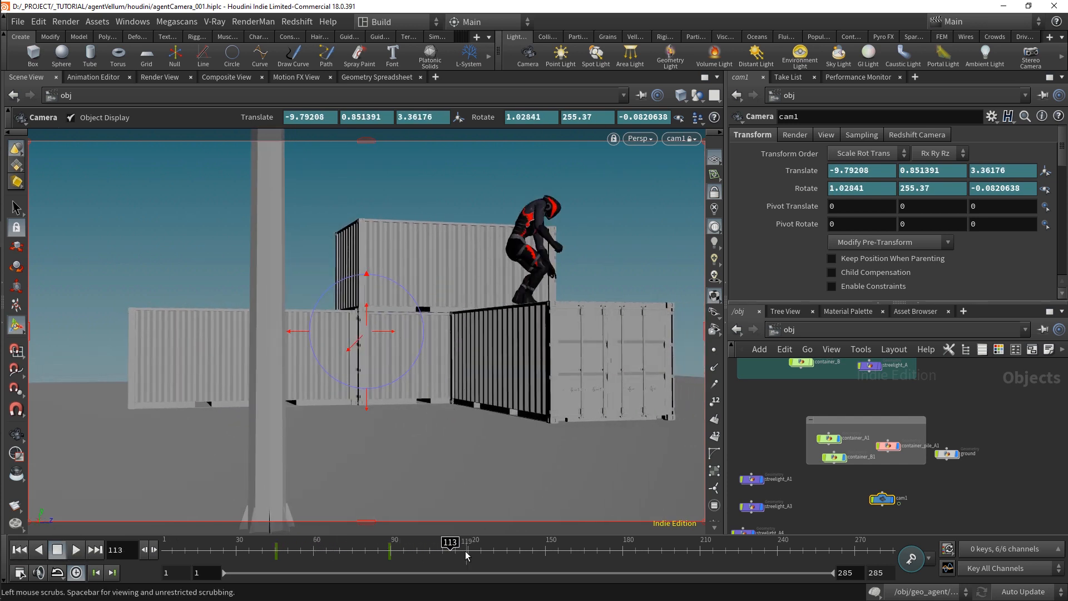
drag(465, 555, 284, 561)
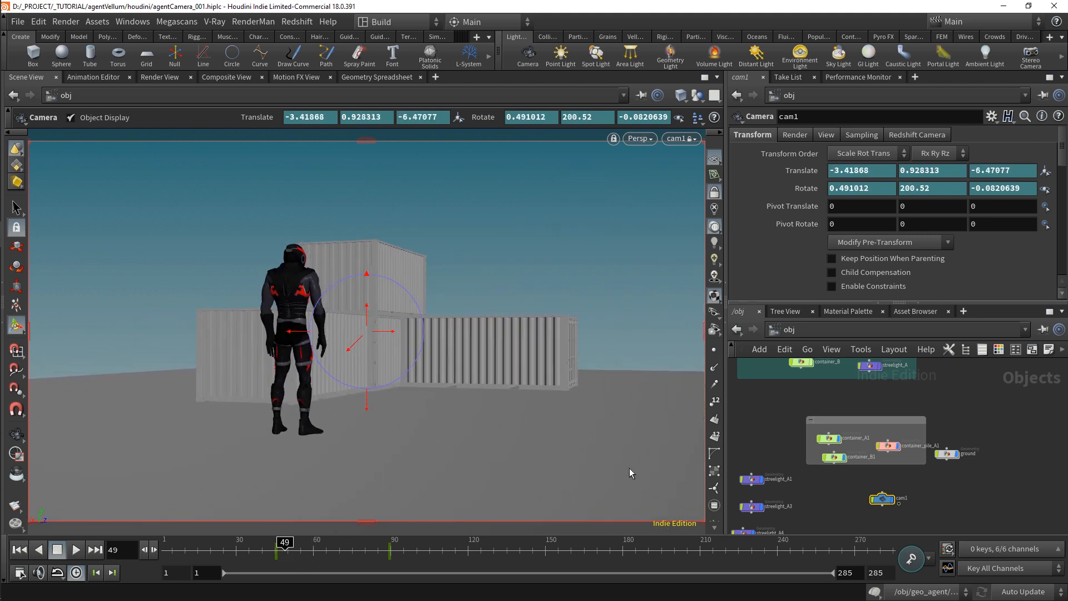
Rename the cam1 node to cam_keyframe_test
scroll(912, 499, up, 5)
double_click(922, 496)
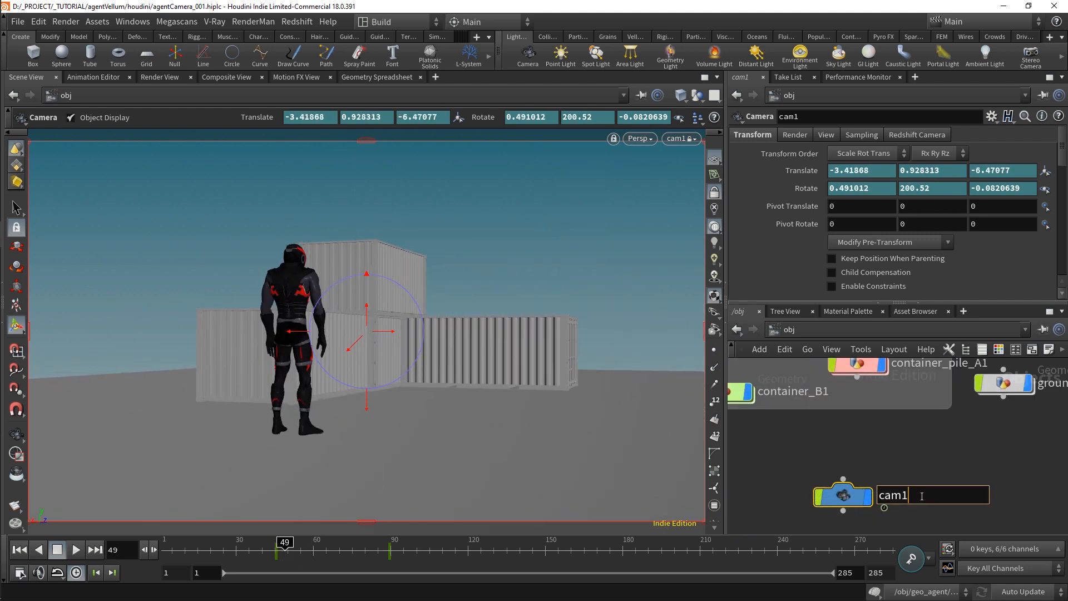
text(cam_keyframe_test)
key(Return)
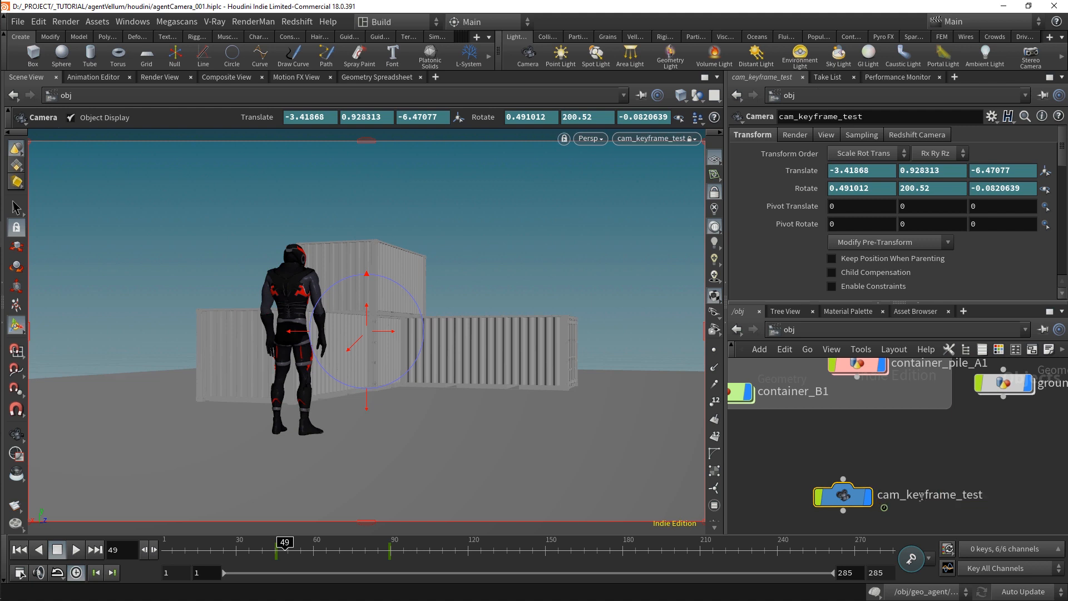
Add a second Camera node below cam_keyframe_test and name it cam_follow
scroll(922, 496, down, 3)
scroll(922, 496, down, 2)
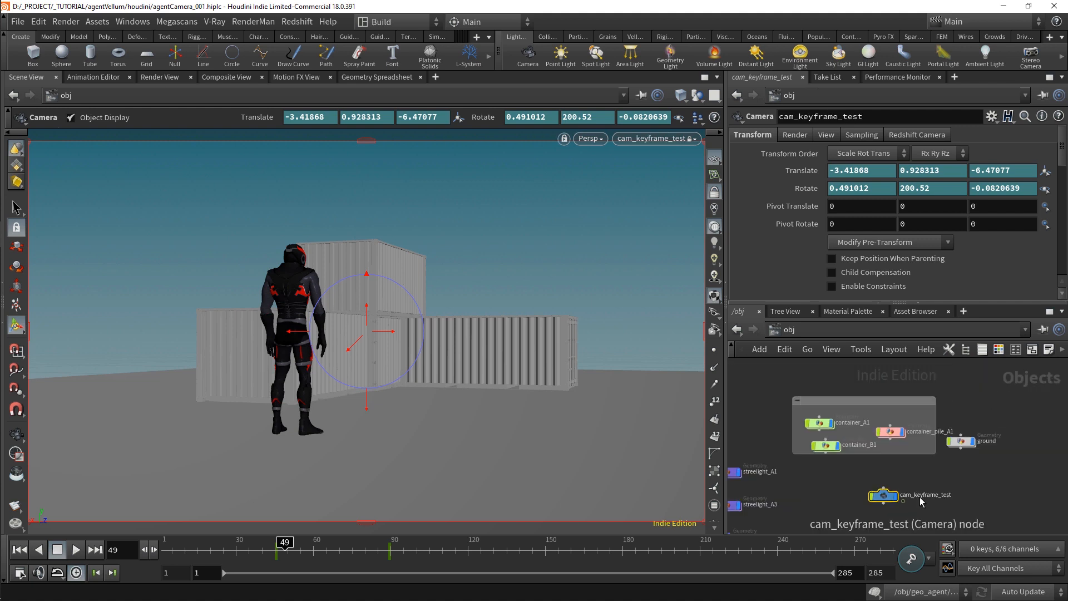
middle_drag(921, 496, 923, 451)
scroll(880, 493, up, 1)
click(881, 492)
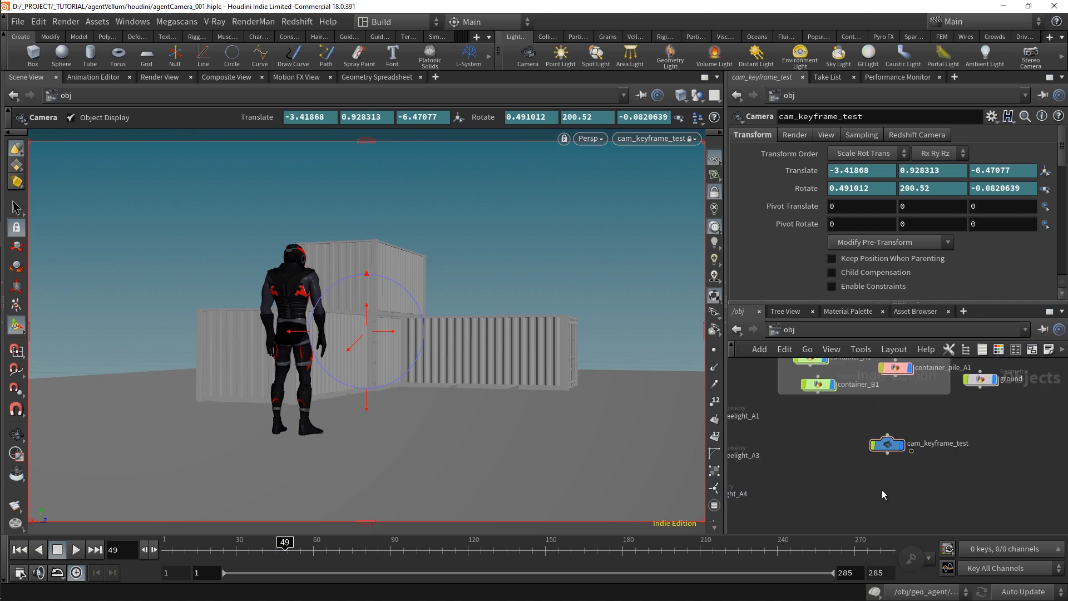
key(Tab)
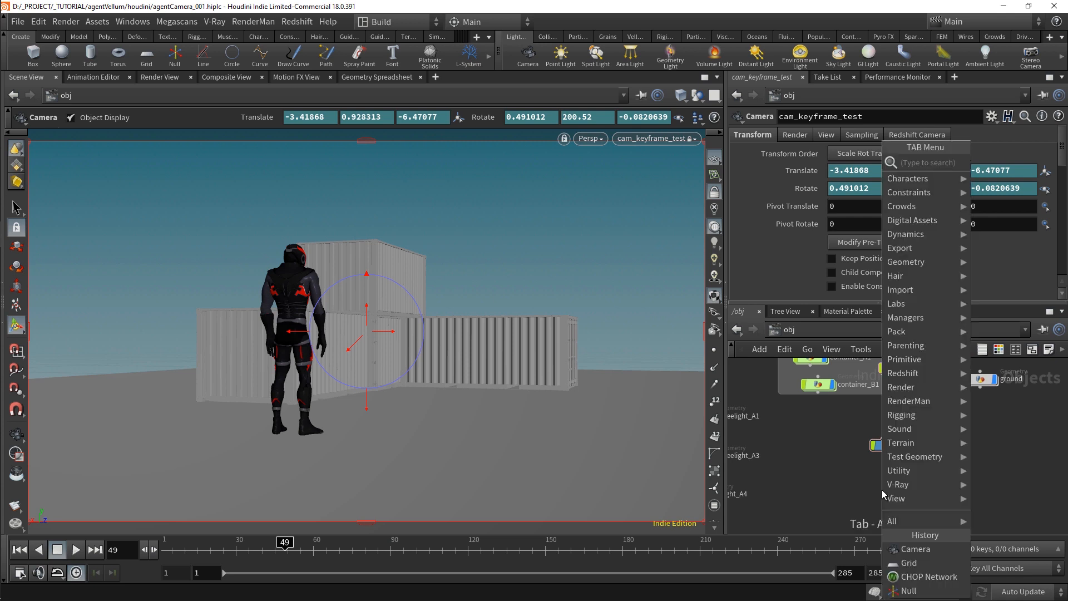
text(camer)
key(Return)
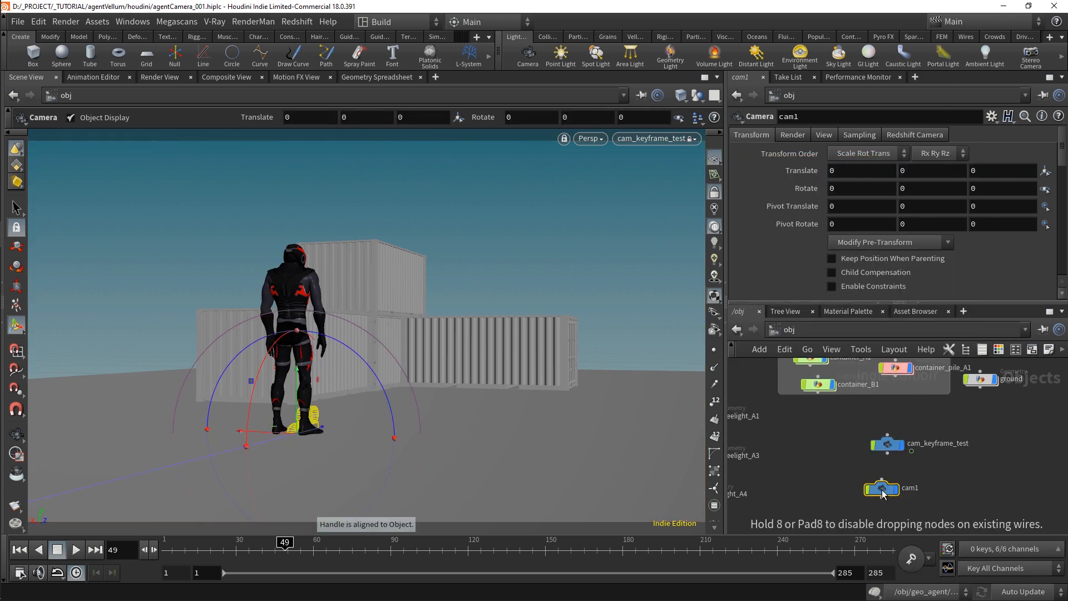
double_click(921, 492)
key(BackSpace)
text(_follow)
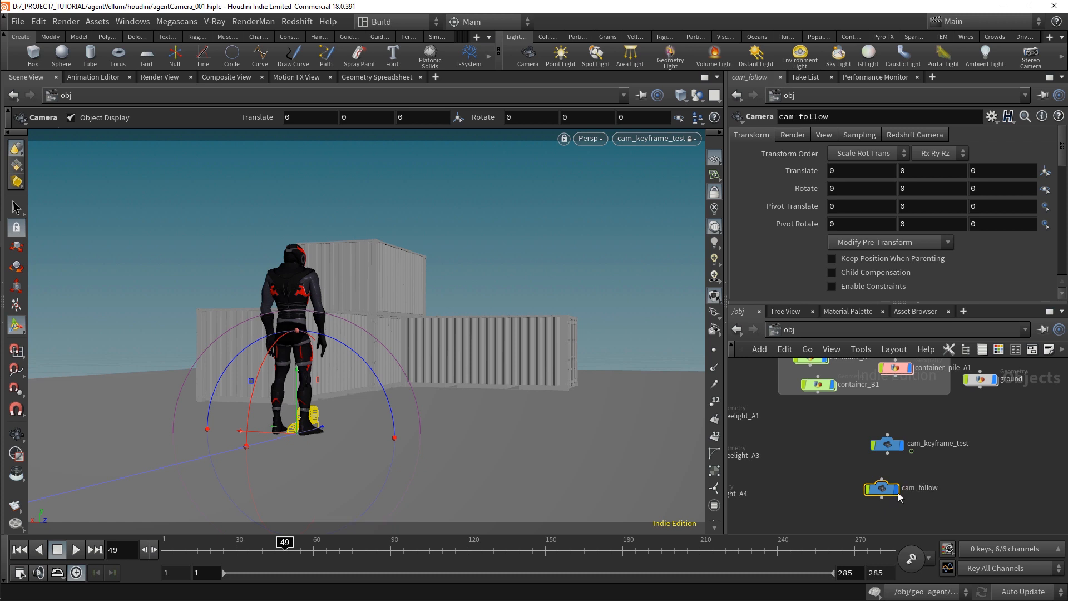
mouse_move(897, 494)
middle_drag(924, 504, 925, 487)
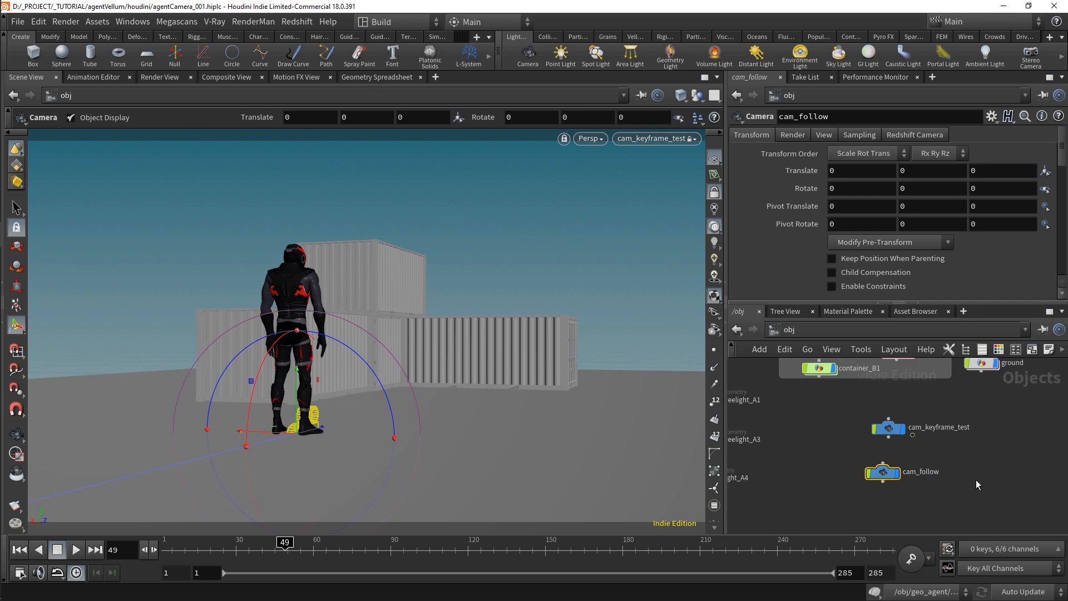
key(Tab)
text(nu)
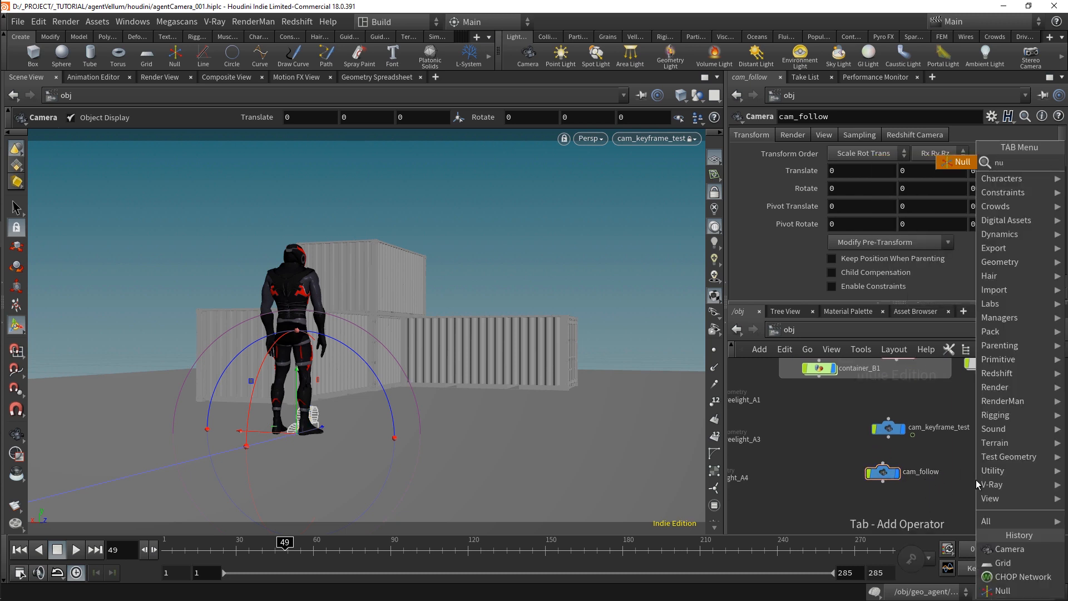
key(Escape)
Leave the camera view, parent cam_follow to cam_keyframe_test, and scrub the timeline to check how it moves with its parent
middle_drag(785, 434, 798, 477)
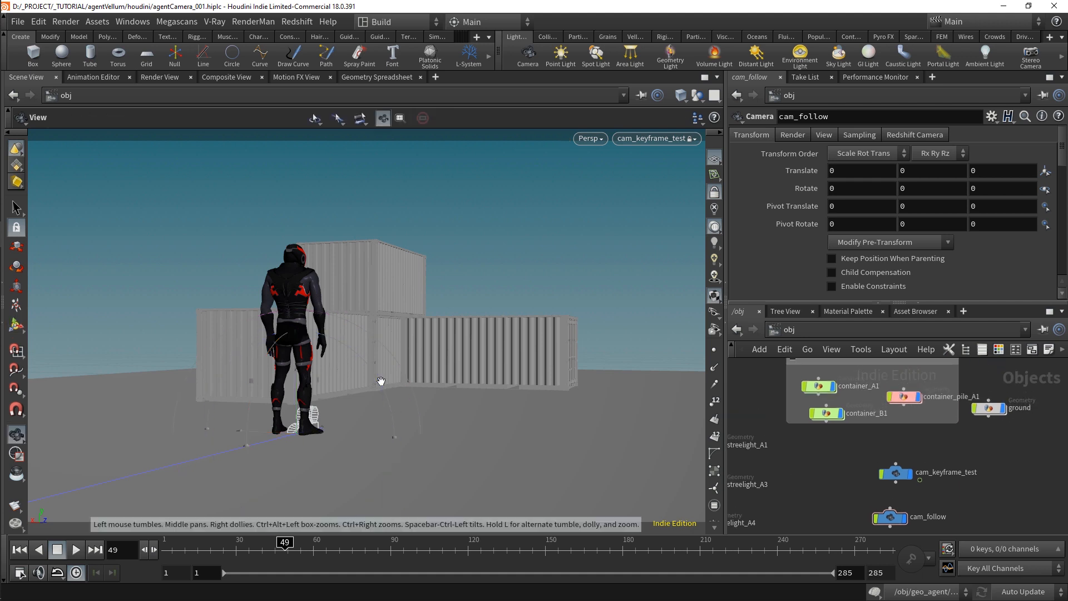
drag(443, 382, 369, 393)
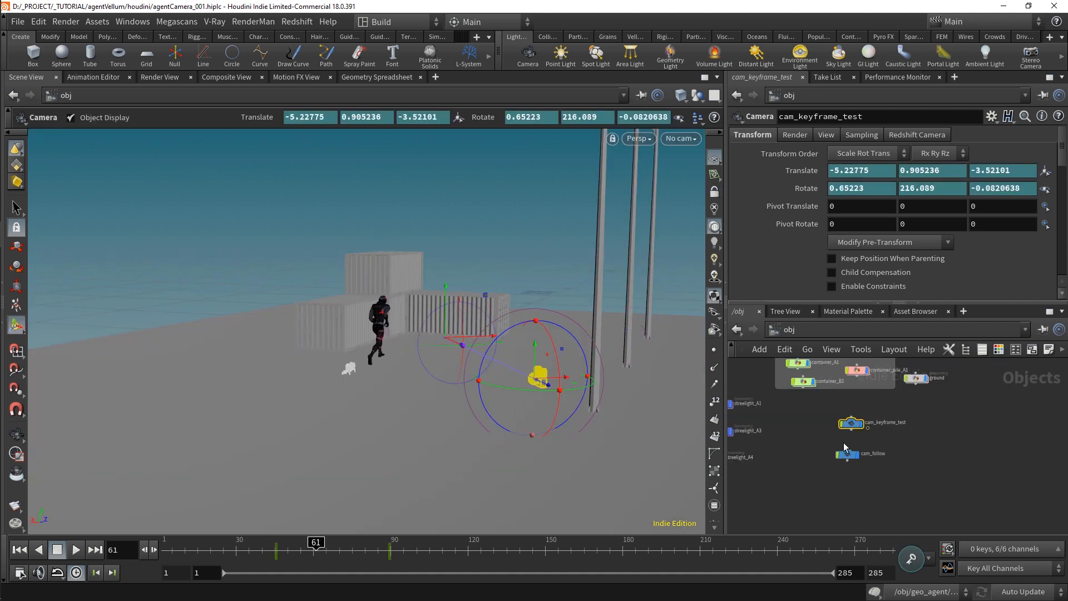
scroll(843, 446, up, 2)
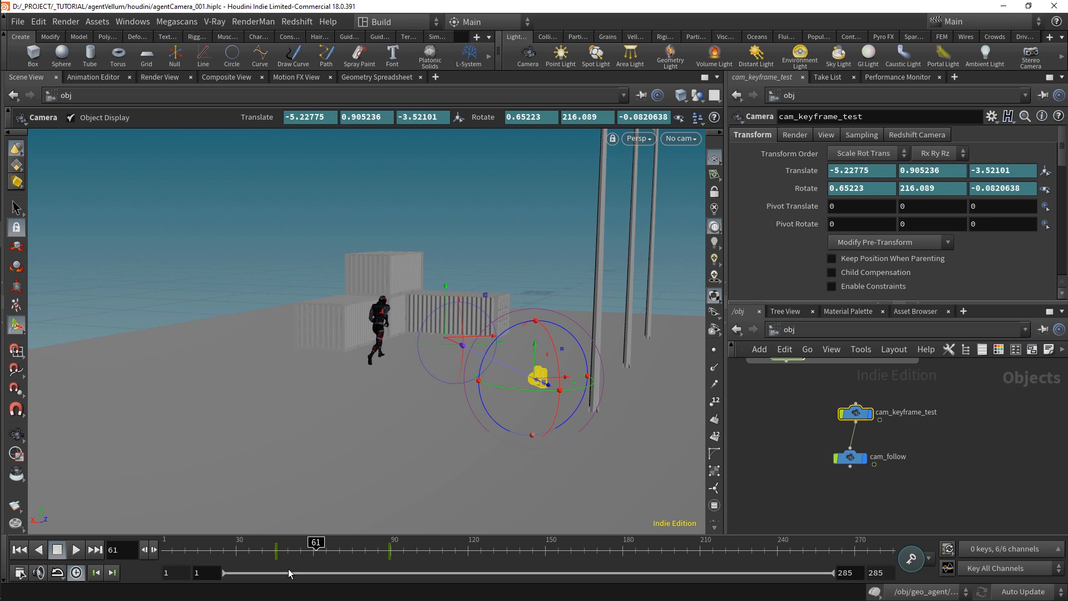
drag(289, 551, 303, 548)
Disconnect cam_follow and parent it to cam_keyframe_test again with Keep Position When Parenting enabled
click(892, 457)
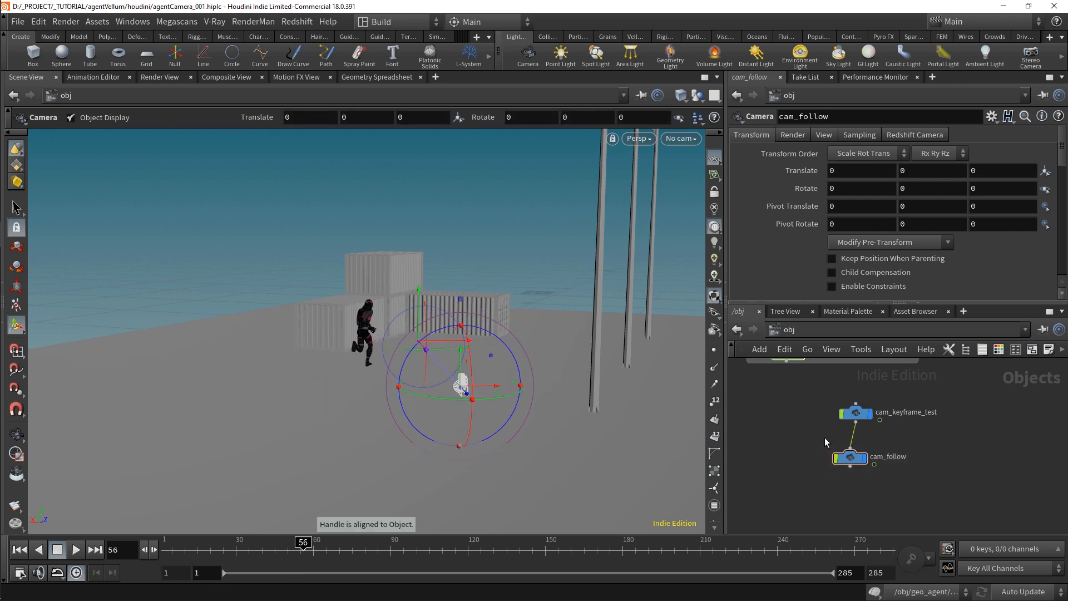
key(y)
drag(825, 442, 864, 446)
click(859, 456)
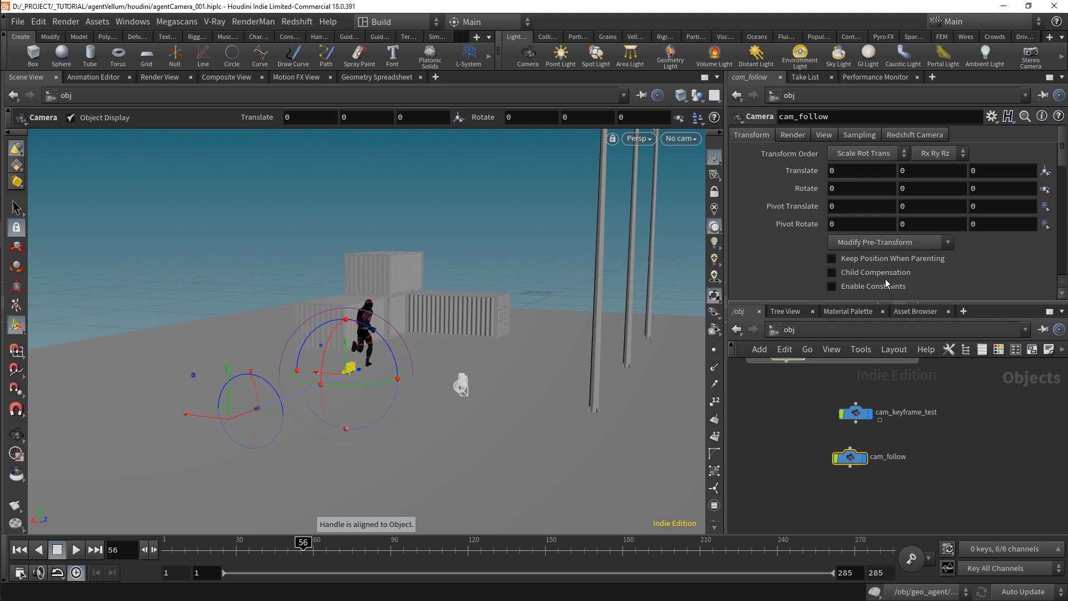
click(884, 259)
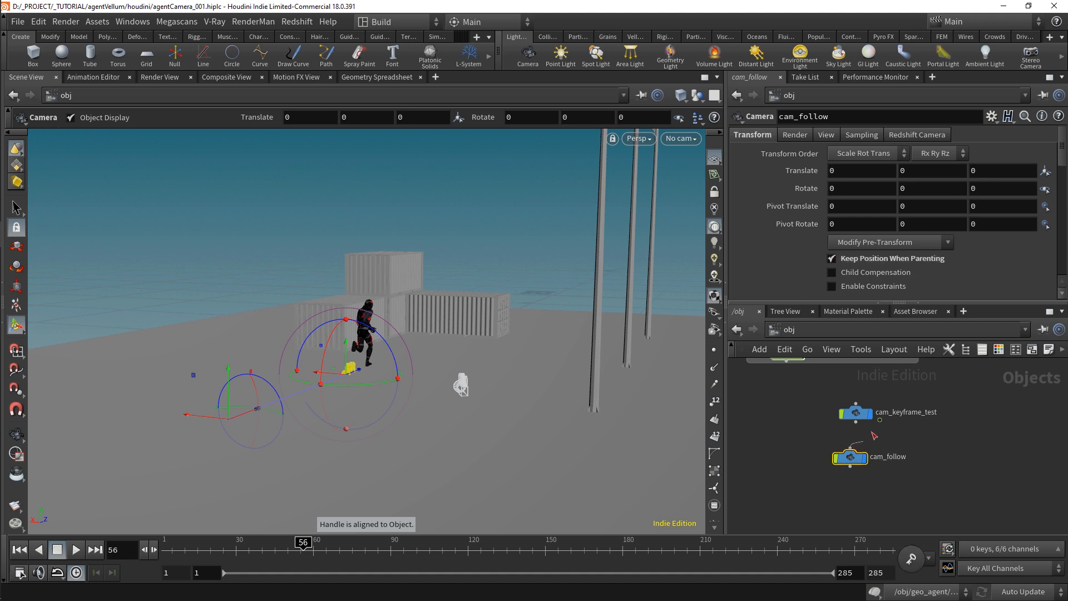
drag(856, 422, 849, 448)
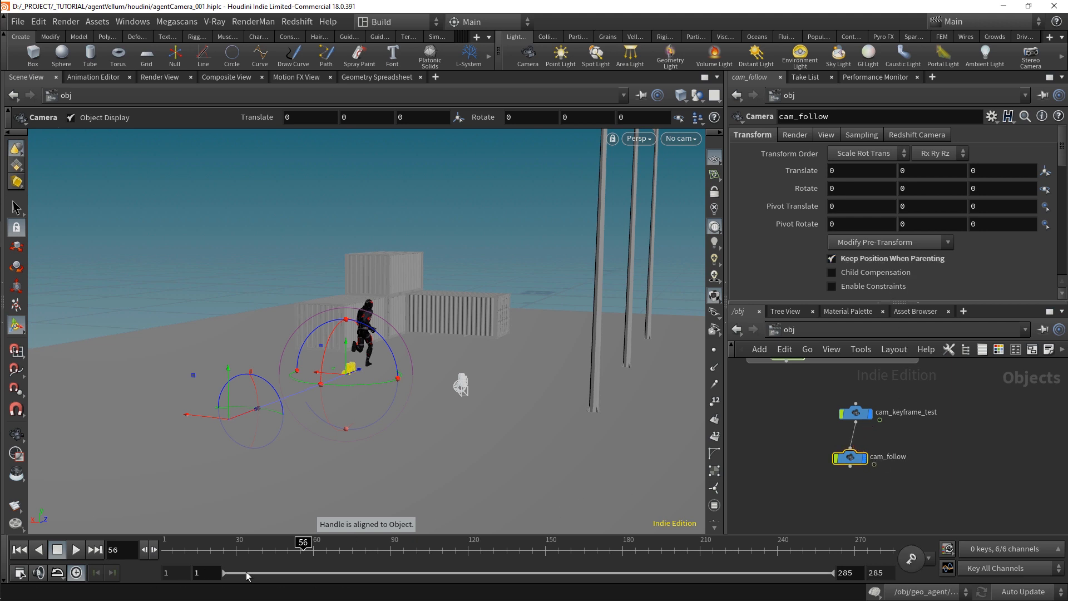
Scrub the timeline to check how cam_follow moves under cam_keyframe_test, repositioning the cam_follow node slightly in the network
drag(303, 551, 353, 551)
drag(303, 555, 297, 555)
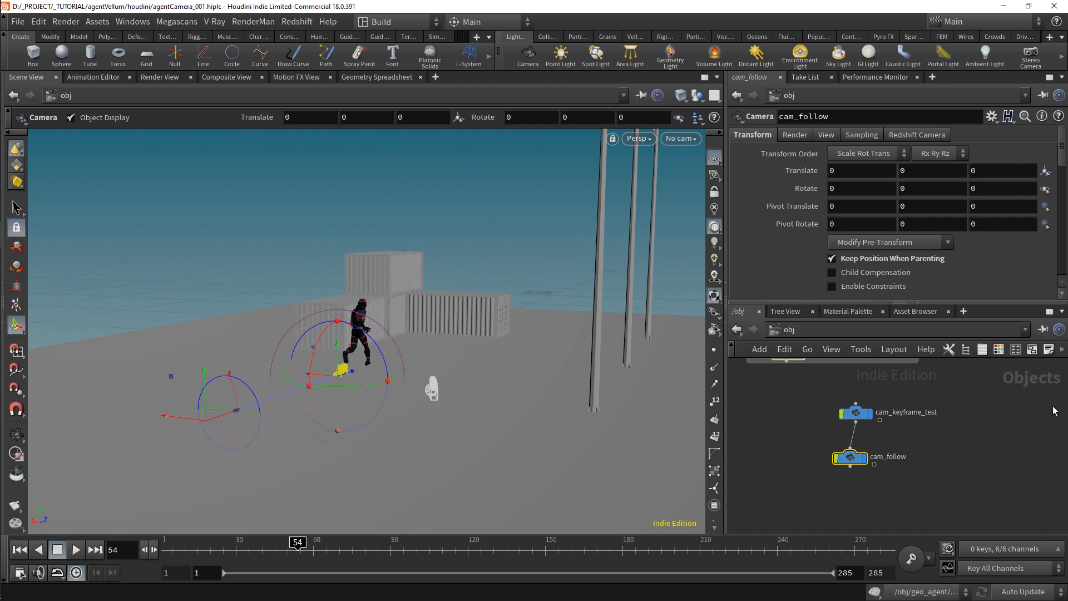
drag(850, 460, 837, 473)
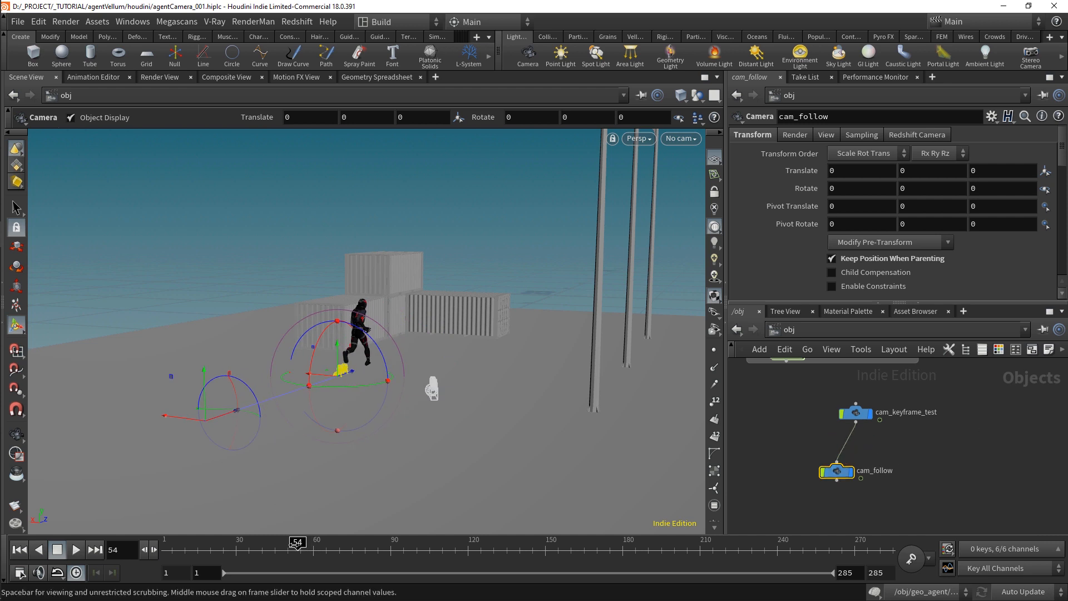
drag(297, 550, 254, 551)
Disconnect cam_follow from cam_keyframe_test, parent it to geo_agent, and scrub the timeline to compare its motion with the agent's
click(840, 456)
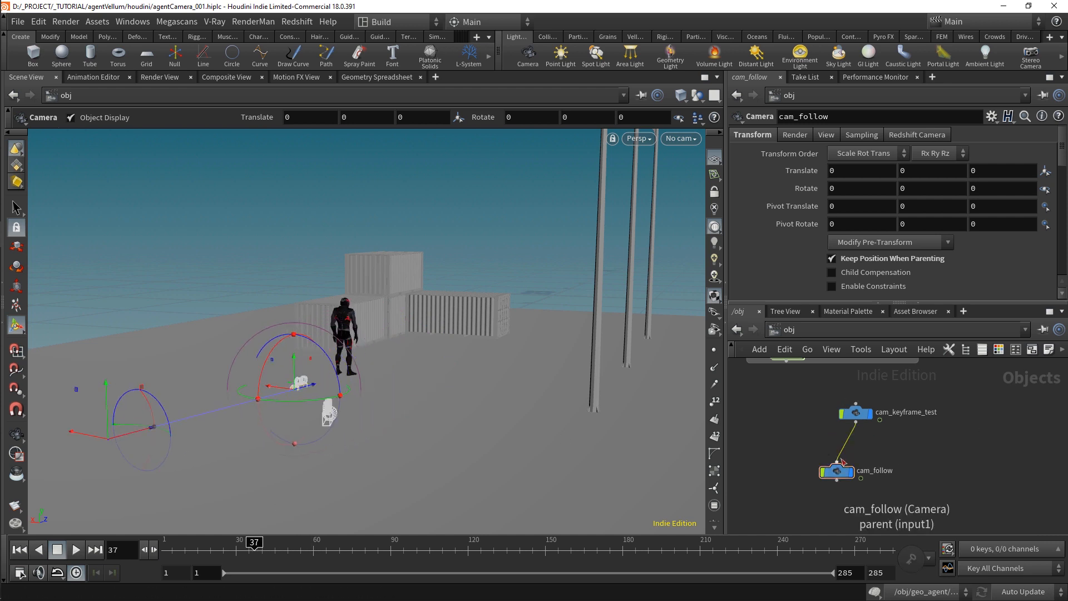
key(Delete)
middle_drag(860, 461, 888, 474)
scroll(888, 474, down, 2)
drag(876, 482, 830, 448)
middle_drag(846, 452, 876, 517)
drag(860, 512, 784, 379)
scroll(822, 455, up, 3)
middle_drag(817, 360, 843, 491)
scroll(822, 455, down, 2)
drag(803, 486, 845, 393)
middle_drag(873, 378, 824, 492)
scroll(825, 491, up, 3)
drag(769, 508, 885, 462)
middle_drag(806, 488, 846, 457)
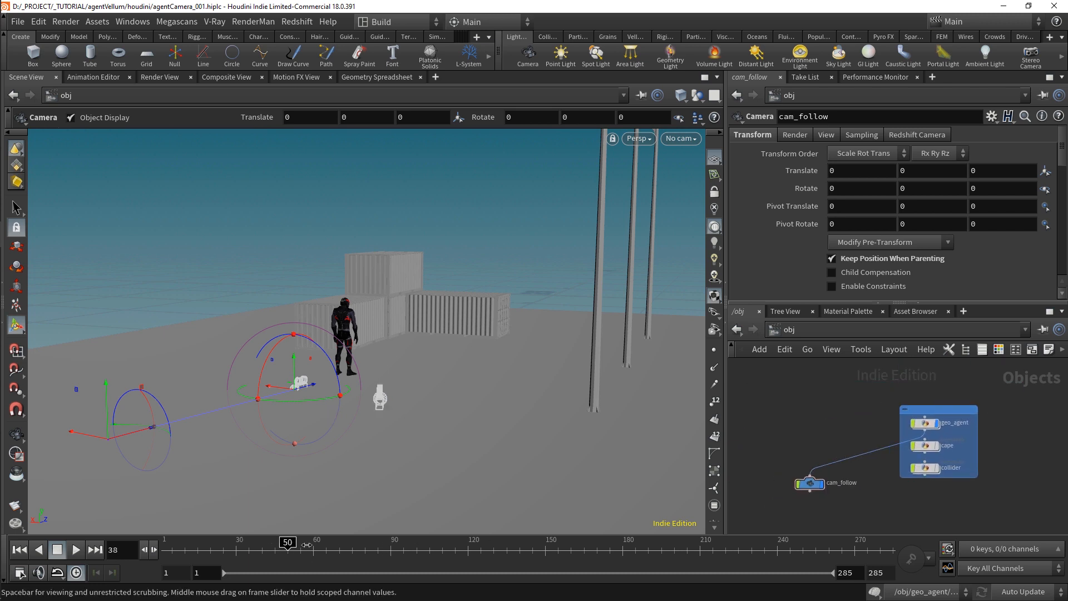
scroll(895, 419, up, 2)
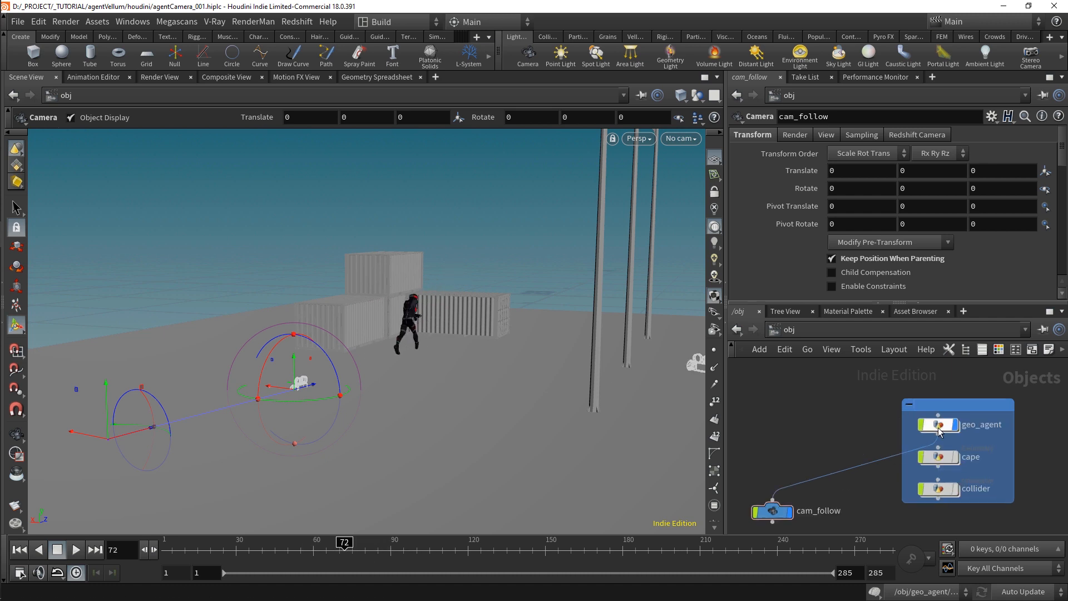
click(938, 424)
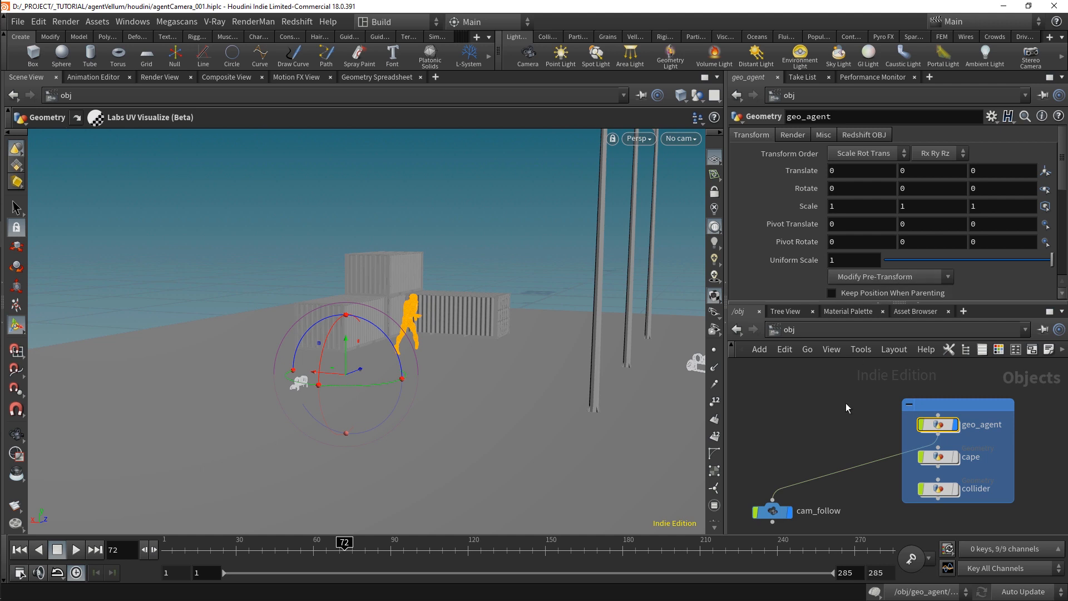
Add a Geometry node in the empty area above cam_follow and name it agent_transformations
middle_drag(790, 443, 830, 439)
click(829, 443)
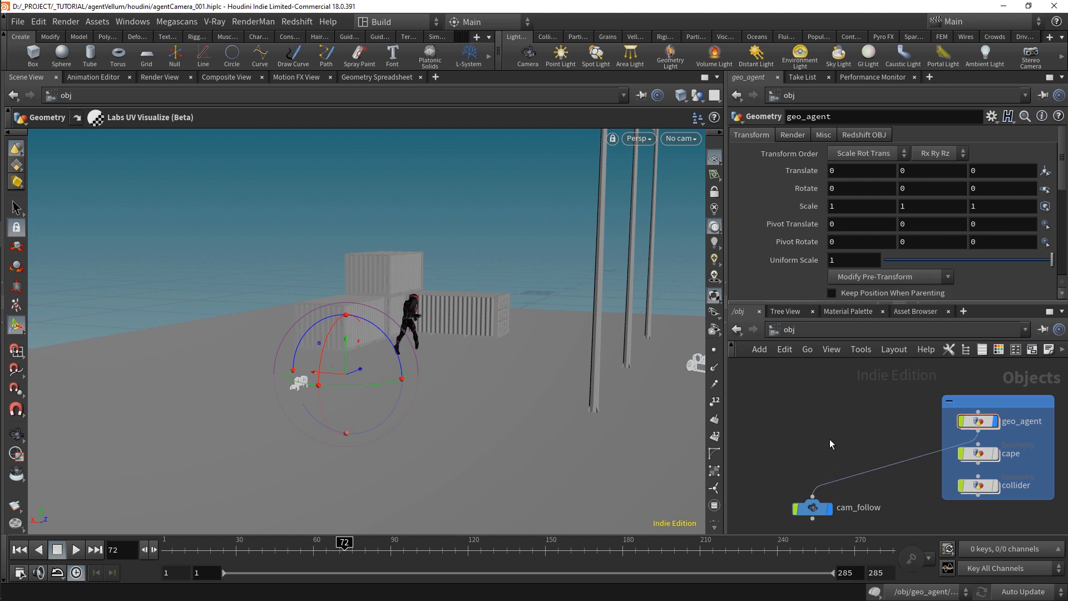
middle_drag(830, 443, 836, 446)
key(Tab)
text(geo)
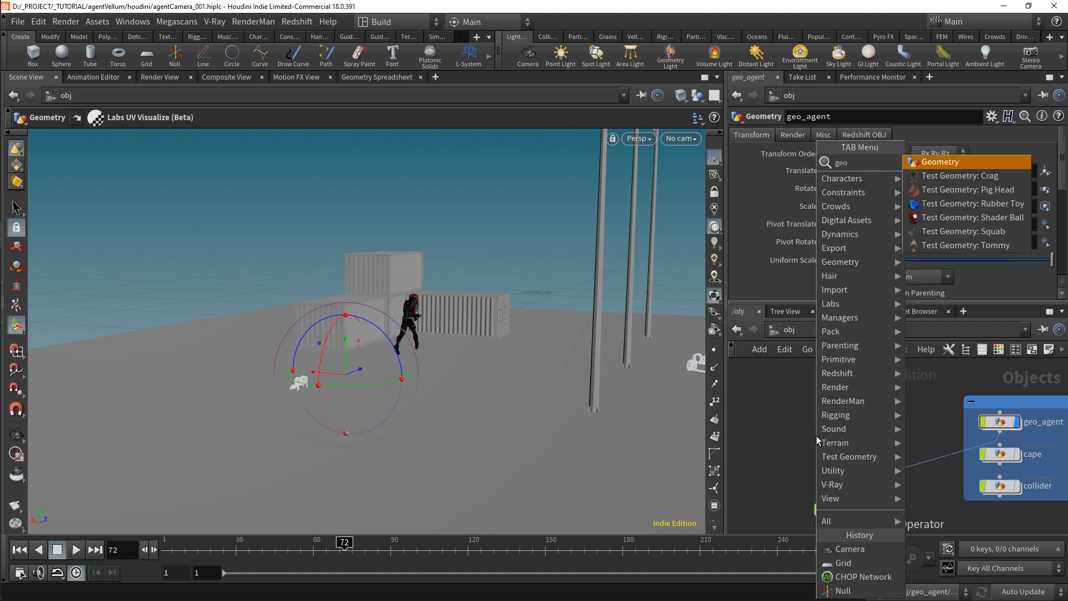
key(Return)
click(816, 435)
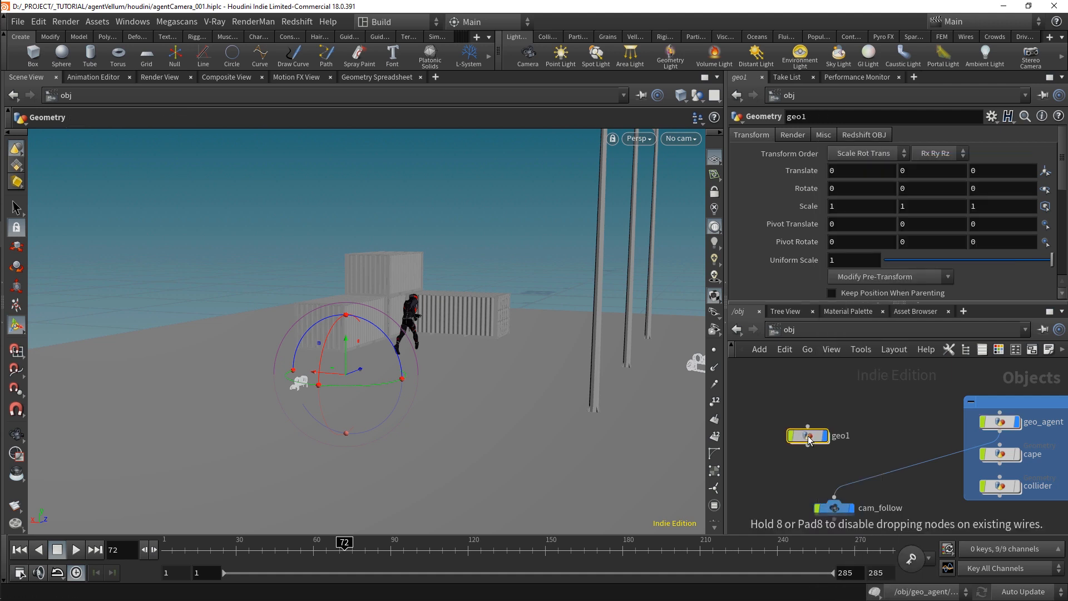
double_click(844, 434)
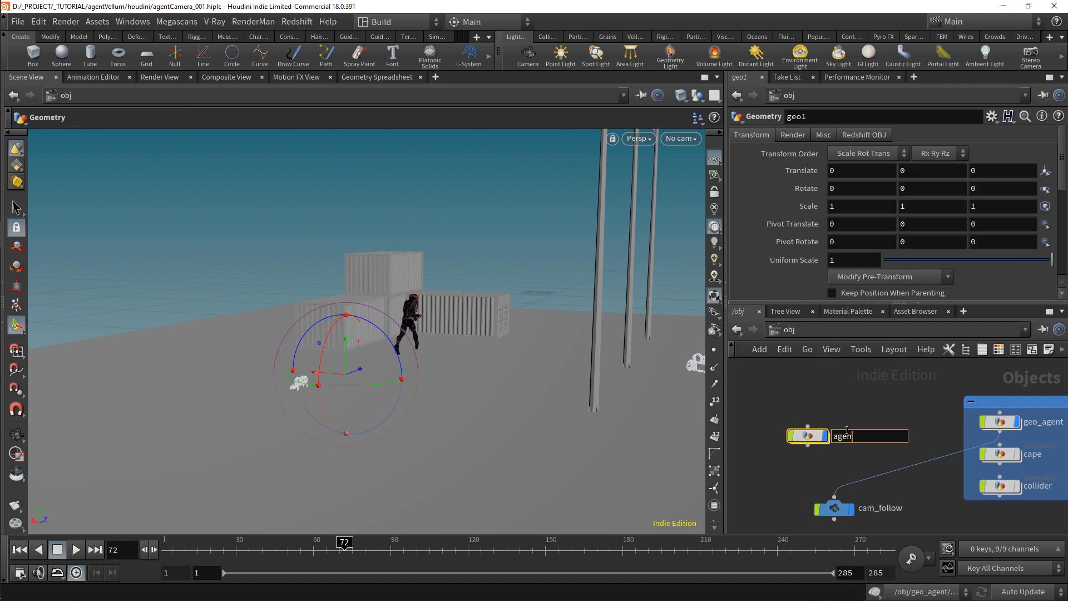
key(Return)
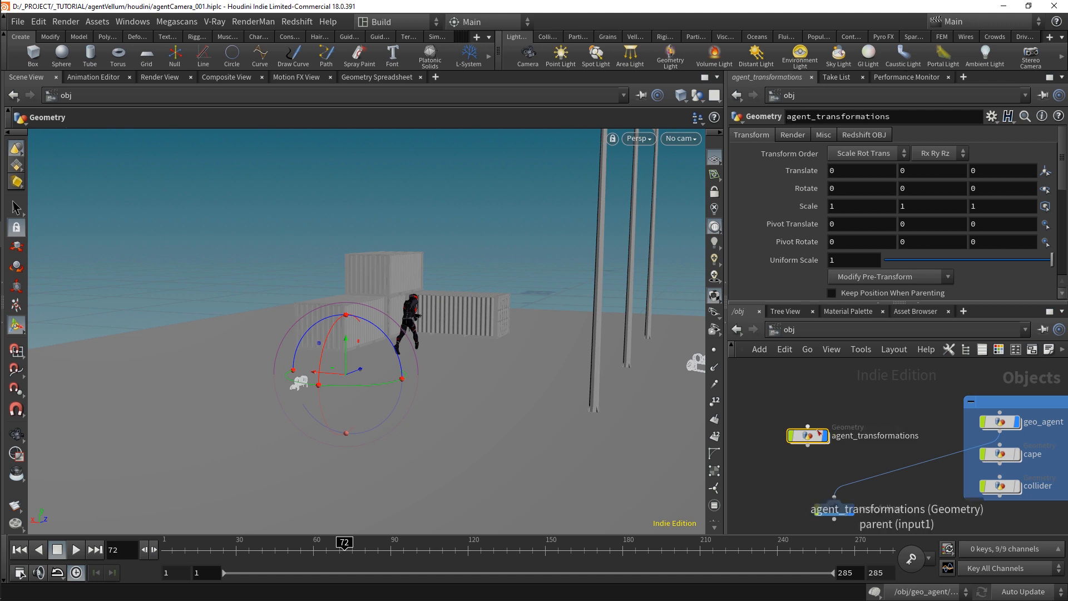
Go inside agent_transformations and add an Object Merge node
drag(808, 437, 805, 438)
key(c)
click(994, 458)
key(c)
double_click(804, 438)
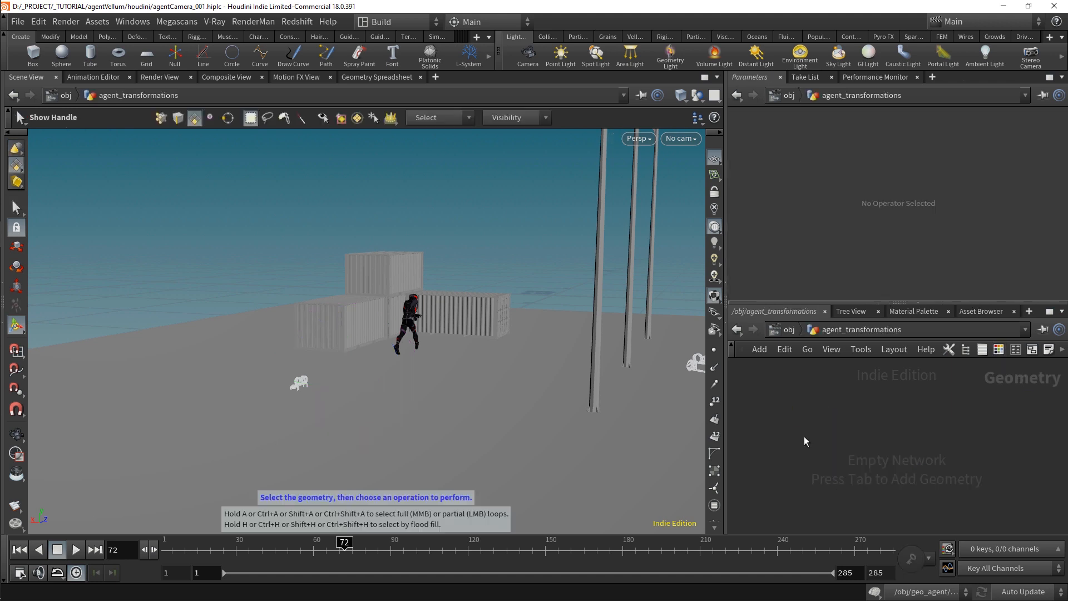
key(Tab)
text(object)
key(Return)
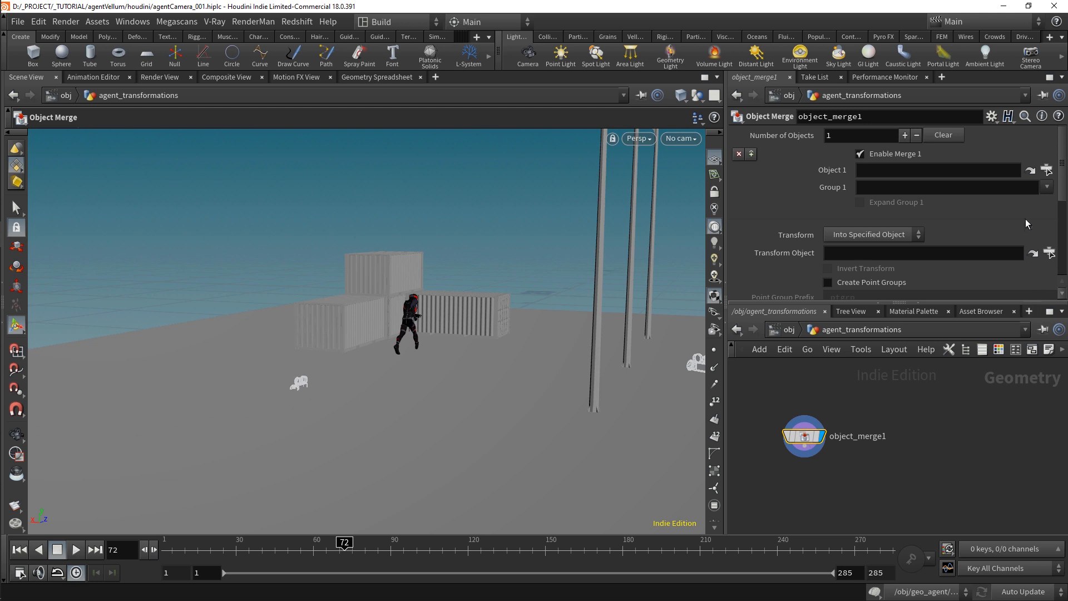
Set Object 1 of the Object Merge to /obj/geo_agent/OUTPOUT_AGENT
click(1045, 168)
click(916, 190)
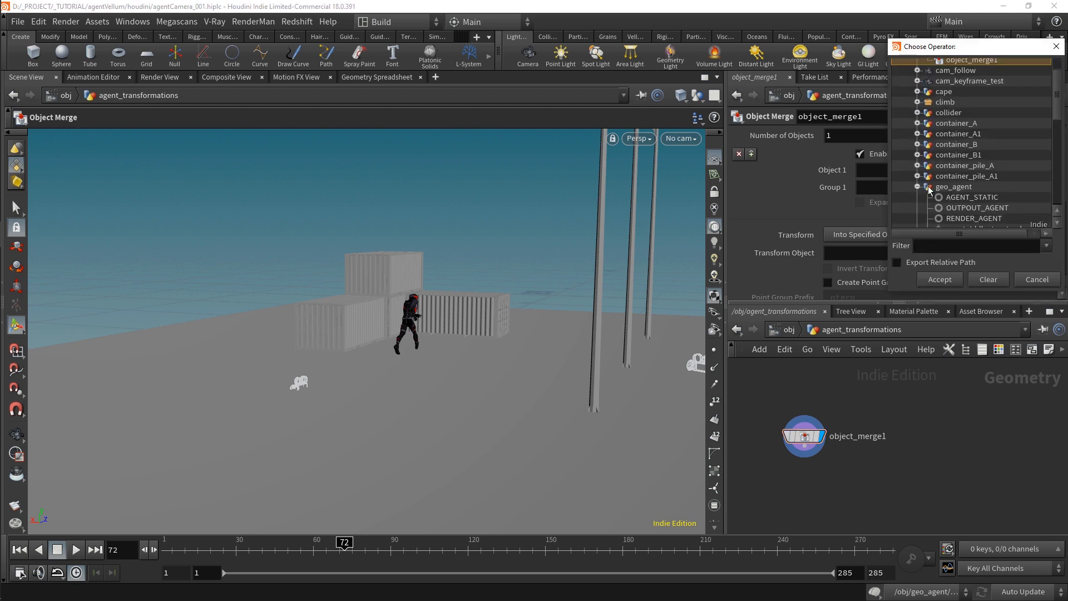
scroll(997, 198, down, 2)
scroll(997, 198, down, 1)
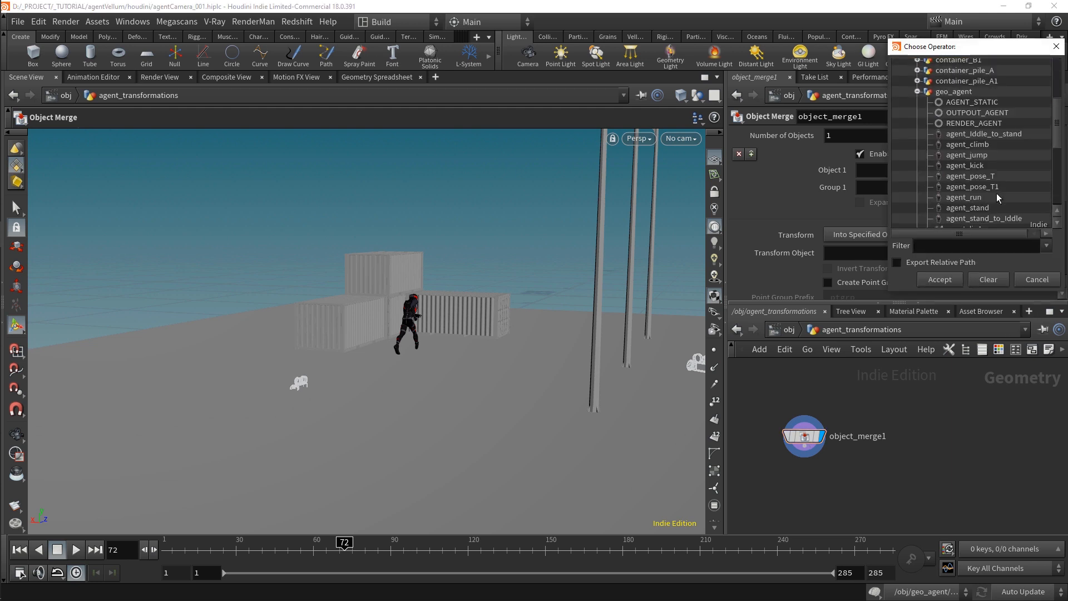
click(976, 112)
click(939, 279)
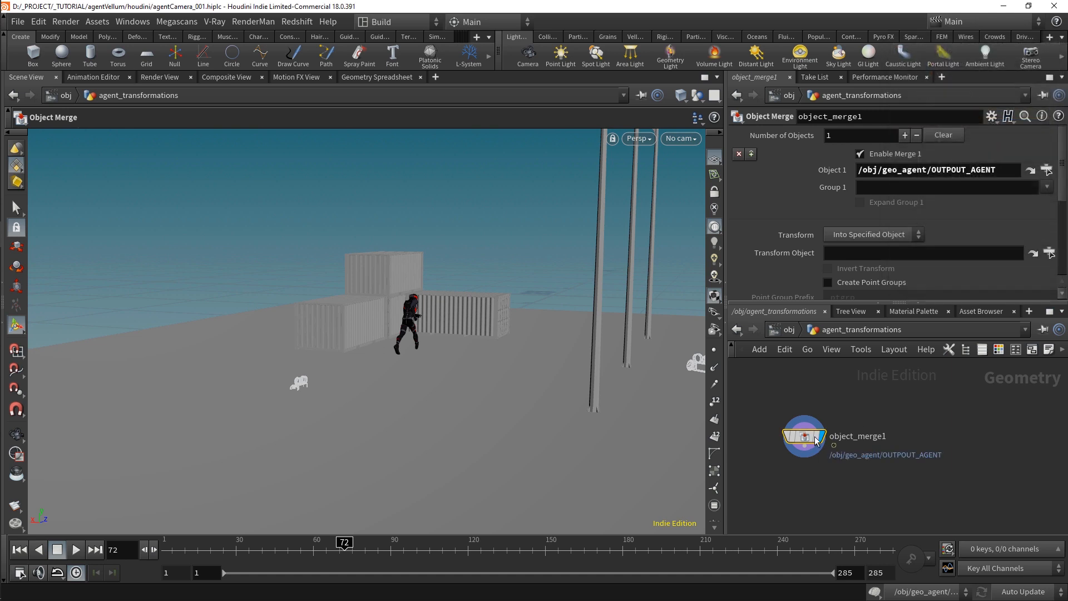
Hide the other objects in the viewport and scrub the timeline to check the merged agent's animation
click(696, 95)
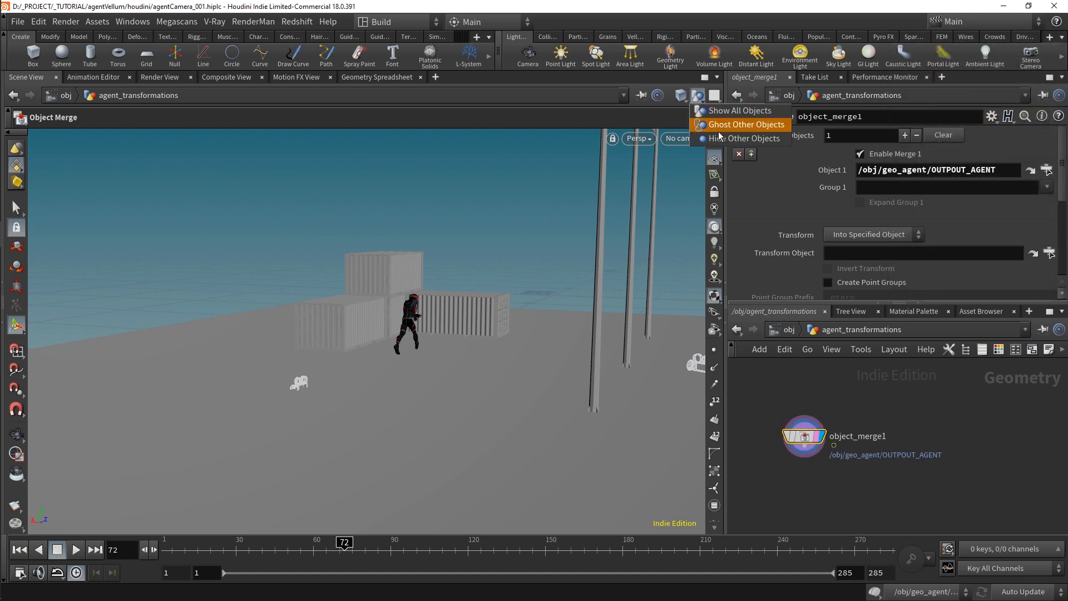
click(719, 138)
click(293, 547)
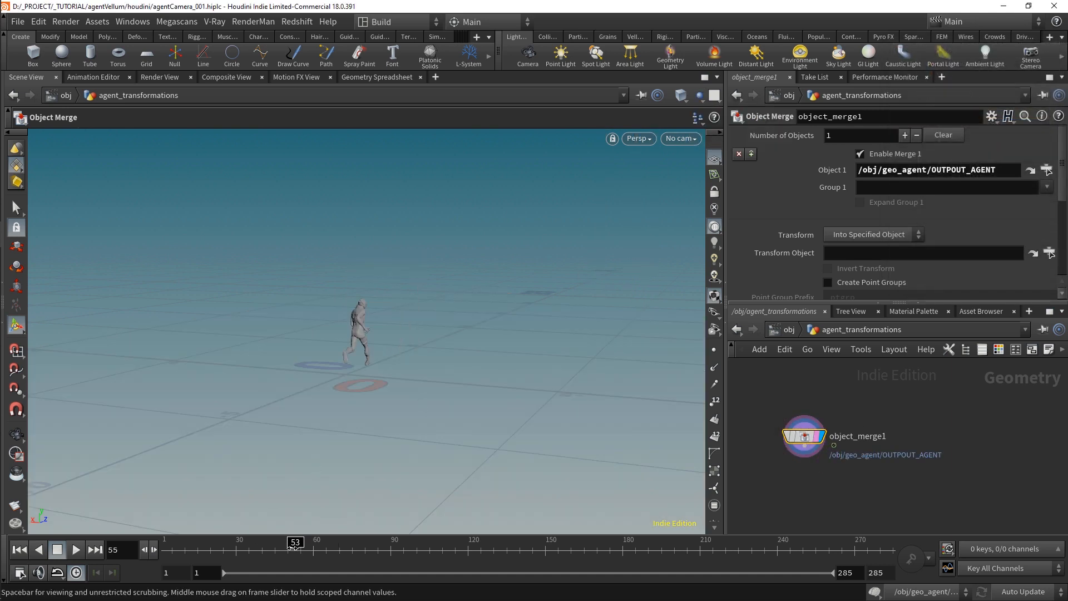
drag(293, 547, 308, 548)
Display the agent as wireframe with point numbers and look closely at its head to find a suitable point
scroll(446, 348, up, 5)
key(Escape)
key(shift+w)
click(714, 400)
drag(623, 356, 482, 344)
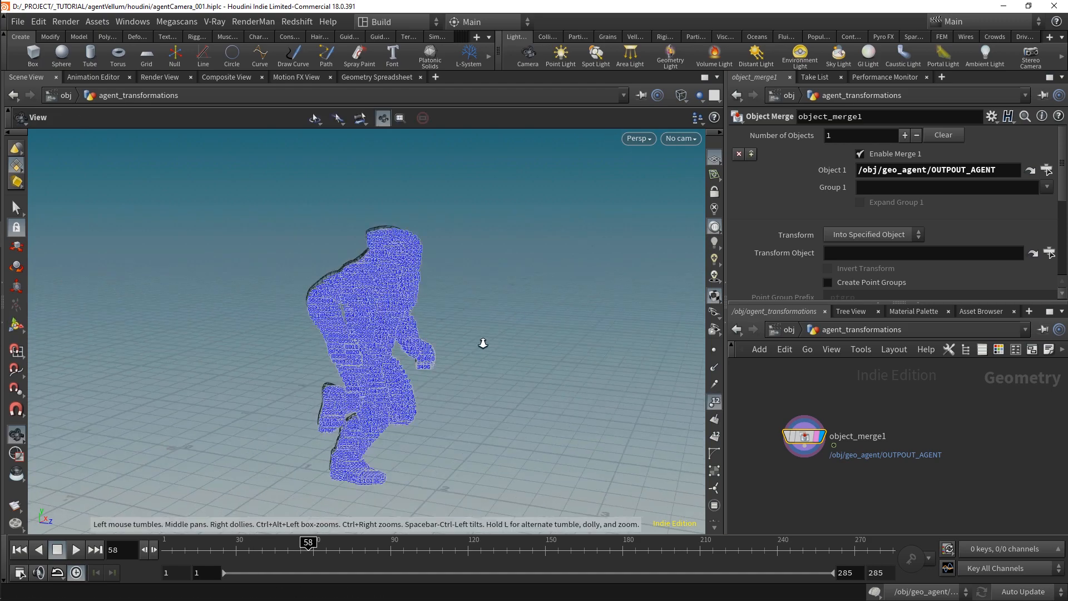
scroll(483, 343, up, 10)
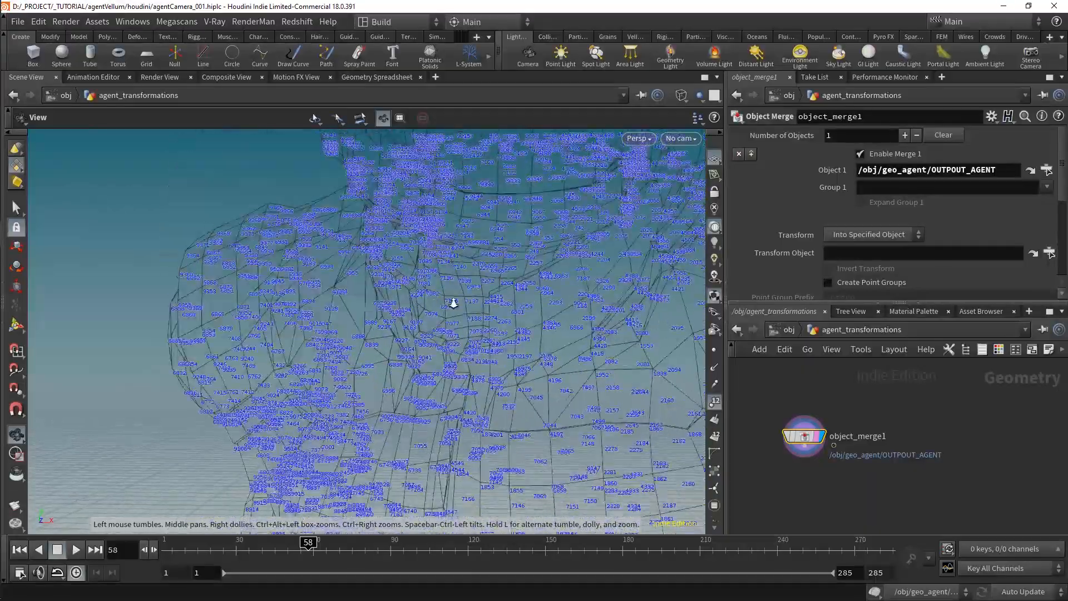
middle_drag(453, 303, 479, 302)
right_drag(479, 302, 584, 295)
drag(583, 295, 565, 312)
middle_drag(565, 312, 555, 301)
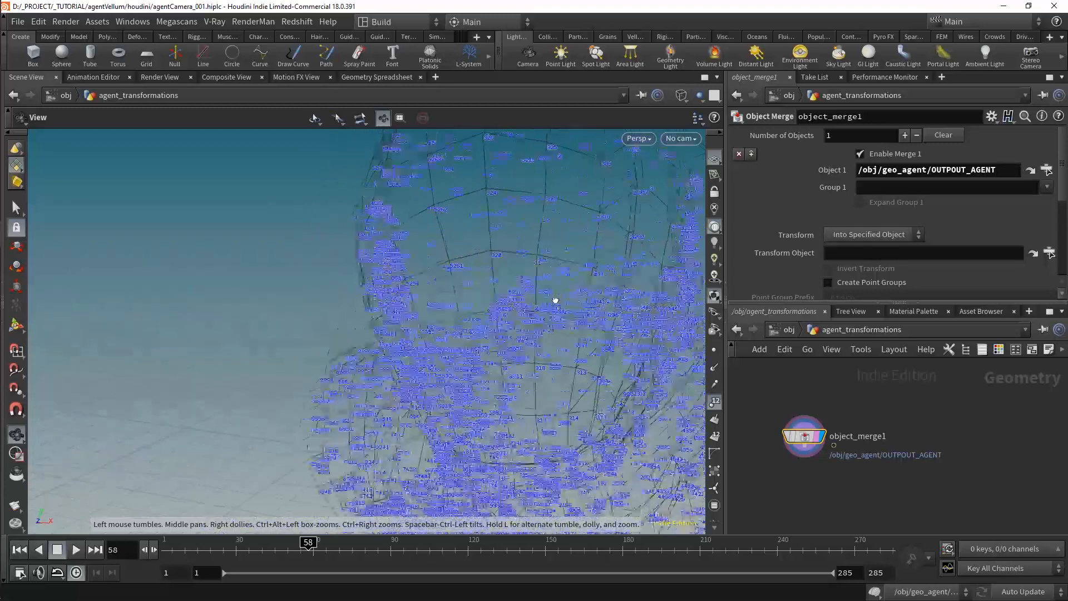
mouse_move(555, 301)
mouse_down()
mouse_move(563, 291)
mouse_move(556, 299)
mouse_up()
Add a Delete node fed by the Object Merge and set its Entity to Points
middle_drag(799, 508, 846, 505)
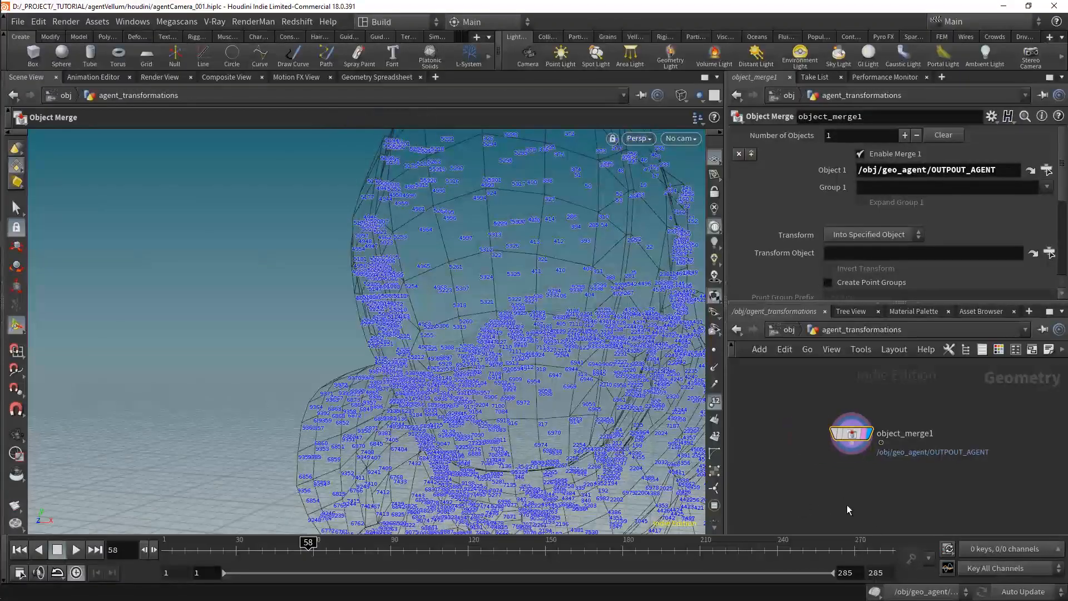
key(Tab)
text(delete)
key(Return)
click(846, 505)
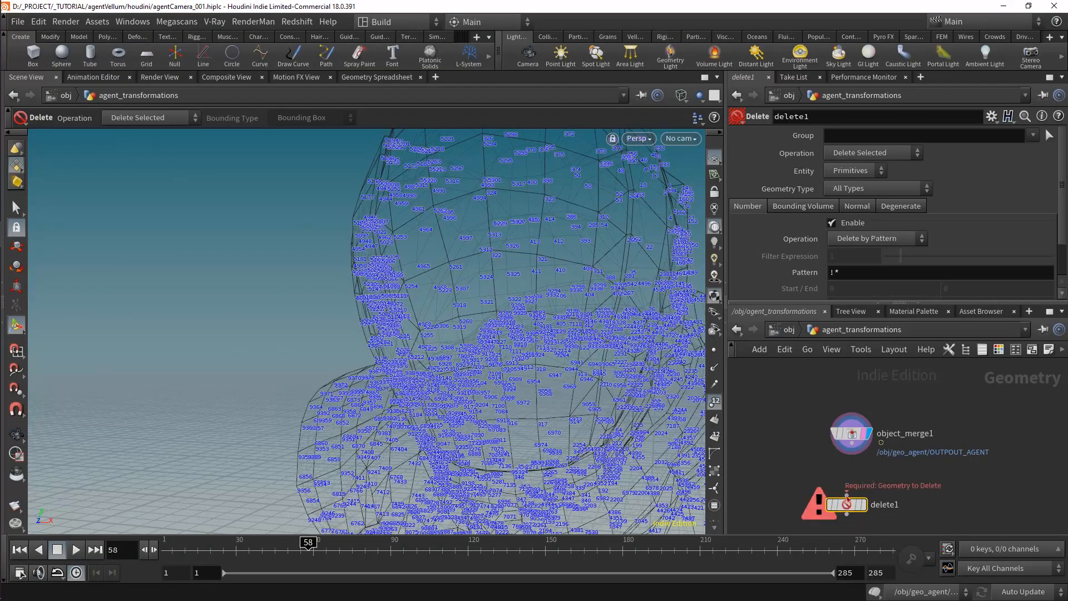
drag(846, 496, 863, 449)
click(851, 171)
click(848, 182)
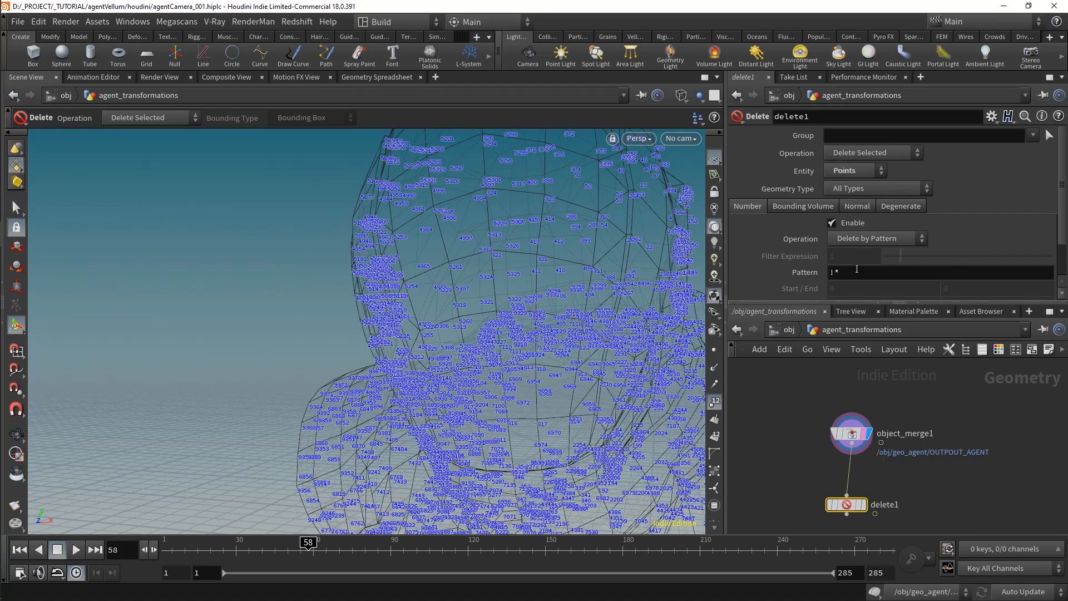
Set the Delete node's Pattern to 322, display the node, and change its Operation to Delete Non-Selected
click(856, 270)
text(322)
key(Return)
scroll(872, 515, up, 2)
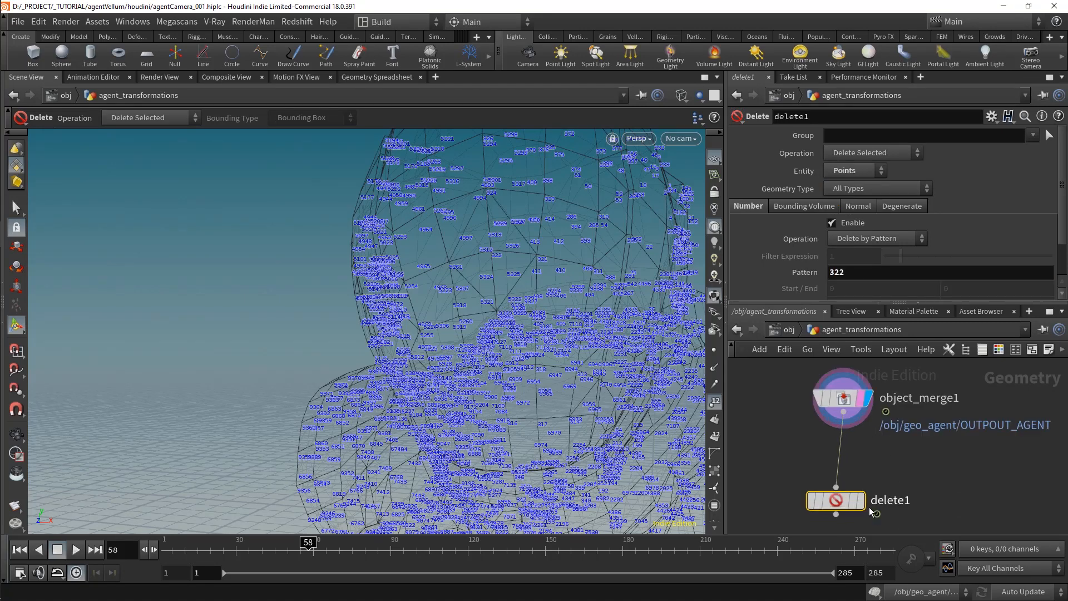
click(859, 500)
click(870, 153)
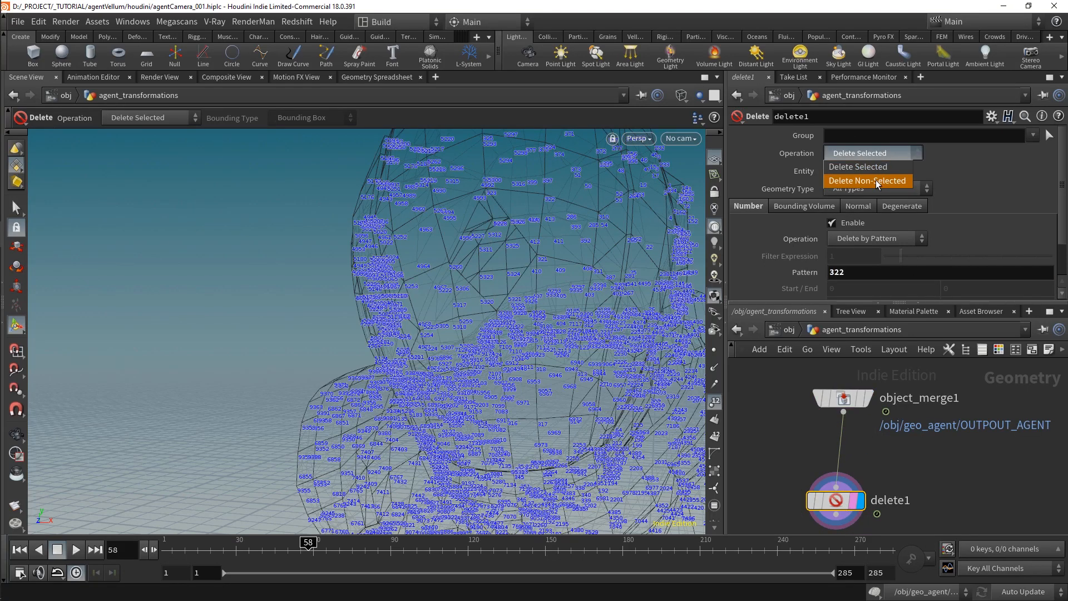
click(877, 179)
key(Escape)
Scrub the timeline to check how the isolated head point travels with the agent's animation
alt+drag(621, 330, 629, 302)
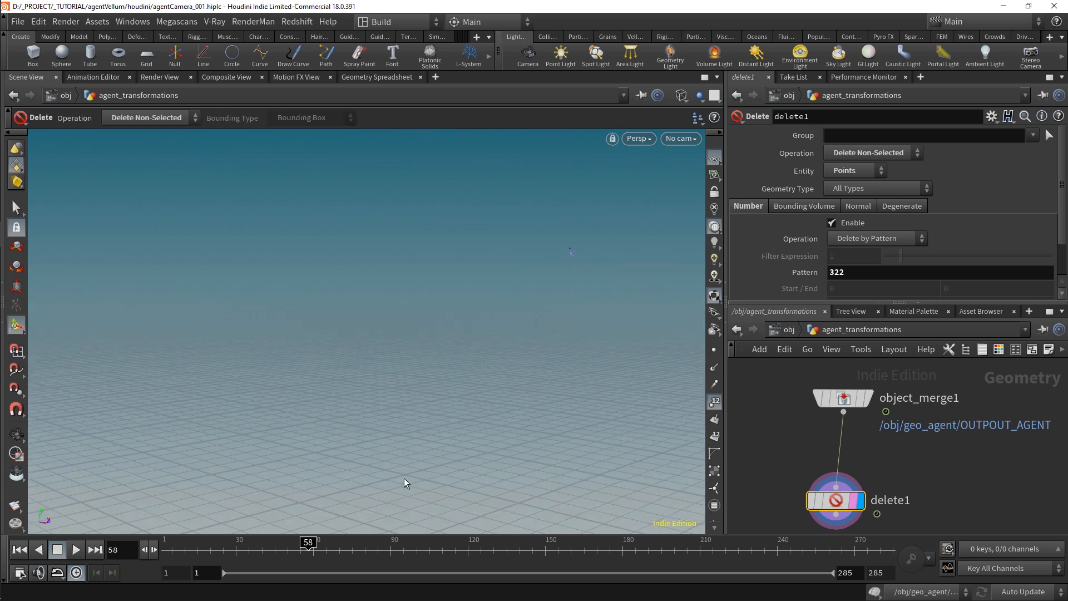
drag(283, 555, 331, 552)
key(Escape)
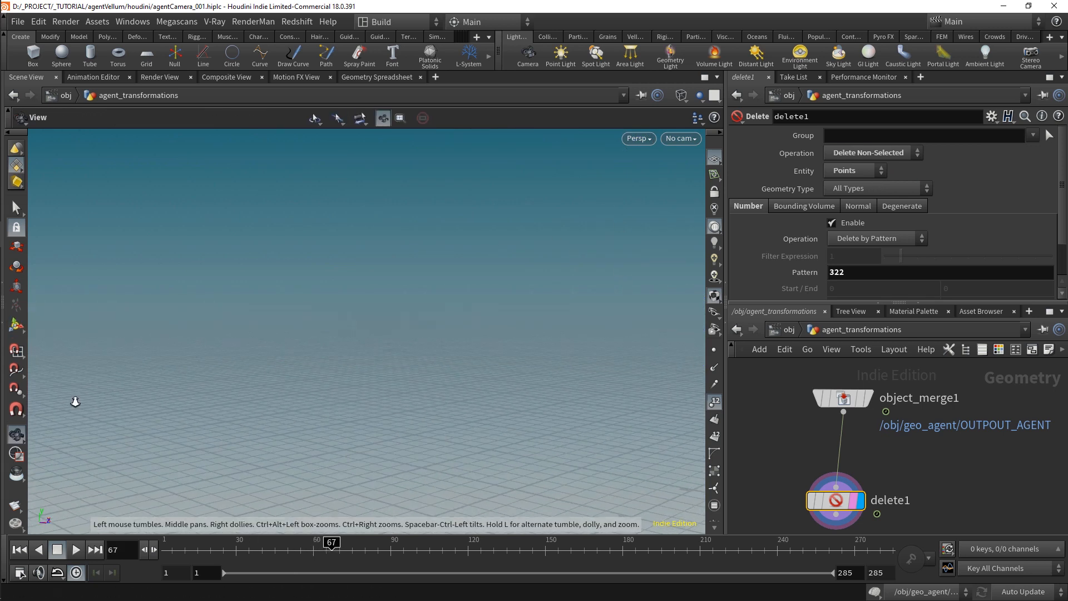
alt+right_drag(615, 440, 393, 356)
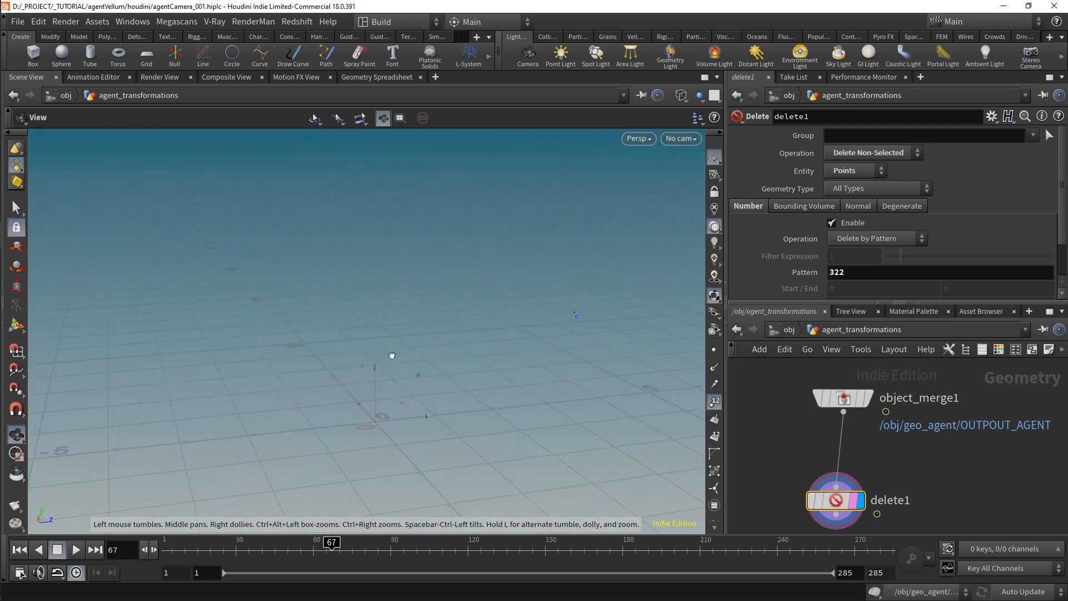
drag(302, 553, 334, 549)
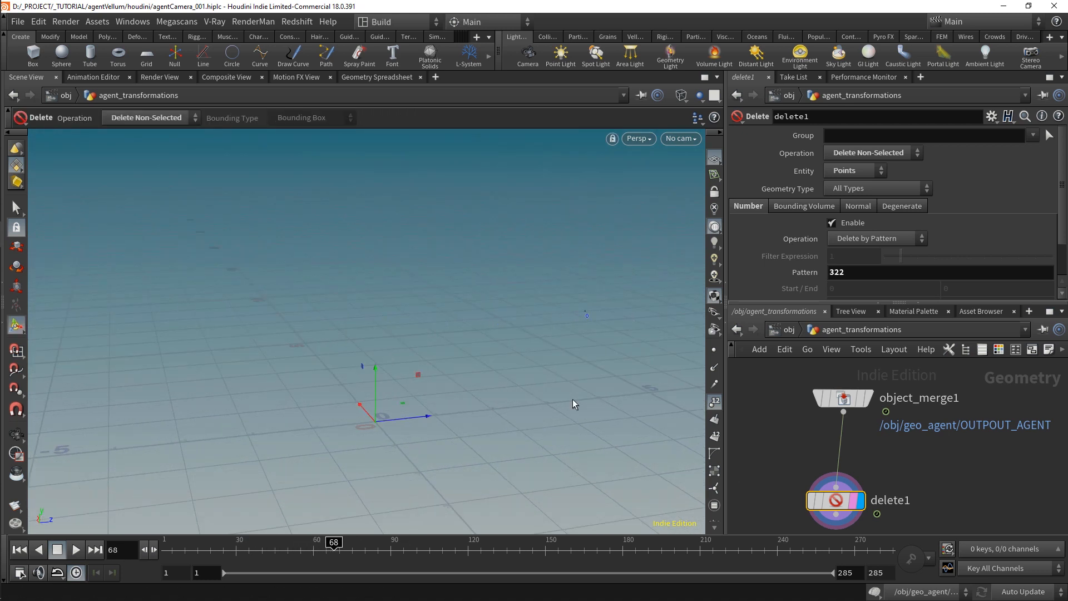
alt+middle_drag(436, 376, 380, 377)
Add a Null node connected to the Delete node's output and rename it AGENT_ANIMATION
middle_drag(897, 478, 893, 443)
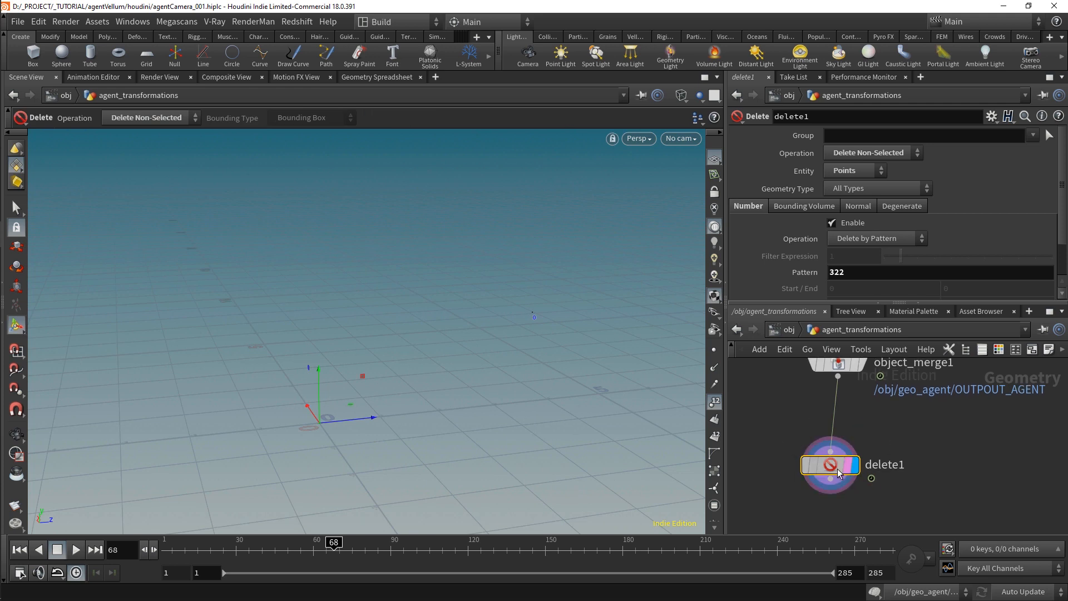
drag(841, 468, 848, 468)
scroll(849, 468, down, 1)
middle_drag(886, 503, 855, 441)
key(Tab)
text(null)
key(Return)
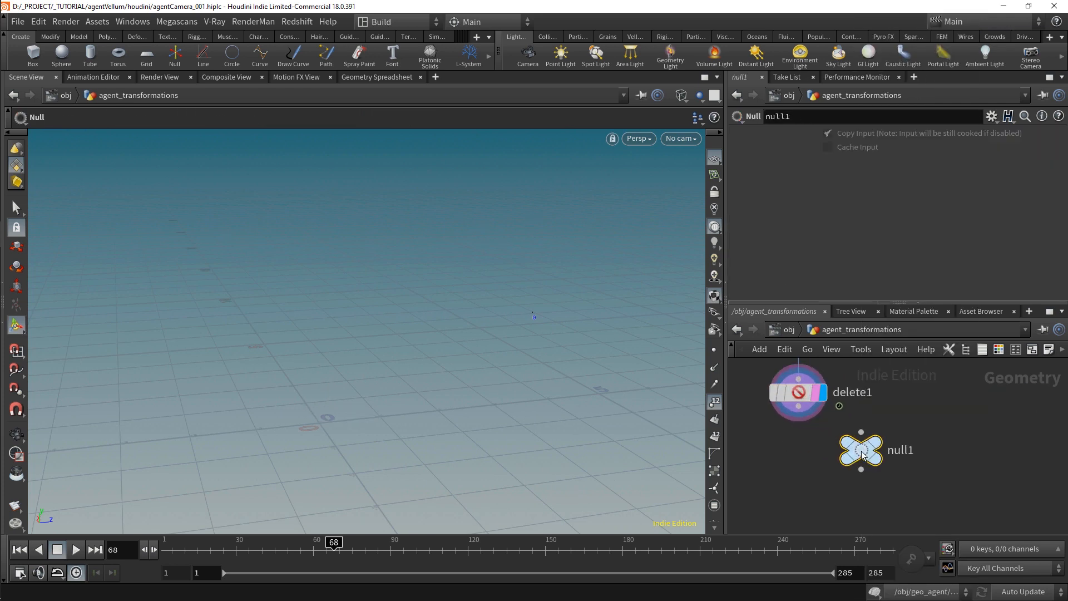
click(916, 480)
double_click(949, 481)
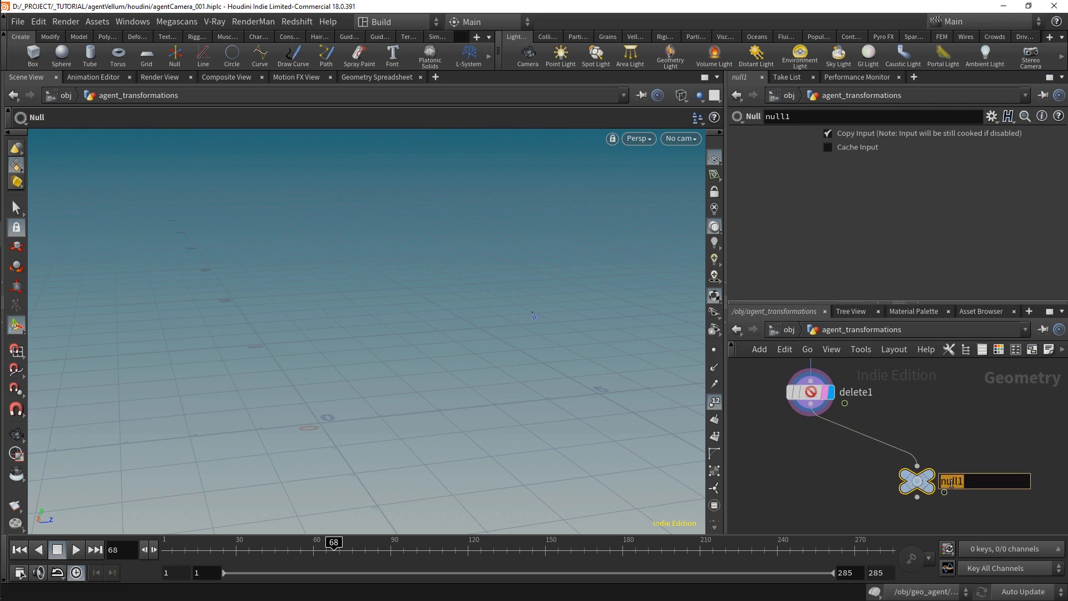
text(AGENT_ANIMATION)
key(Return)
Add a Retime node below the Delete node, beside AGENT_ANIMATION
middle_drag(843, 478, 894, 481)
key(Tab)
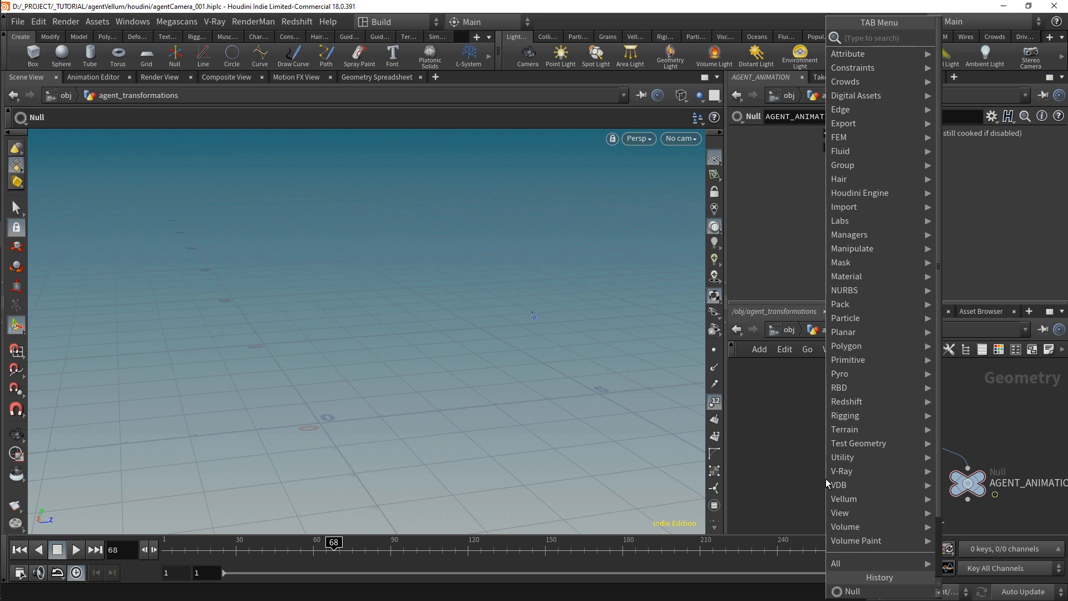
text(retime)
key(Return)
click(826, 478)
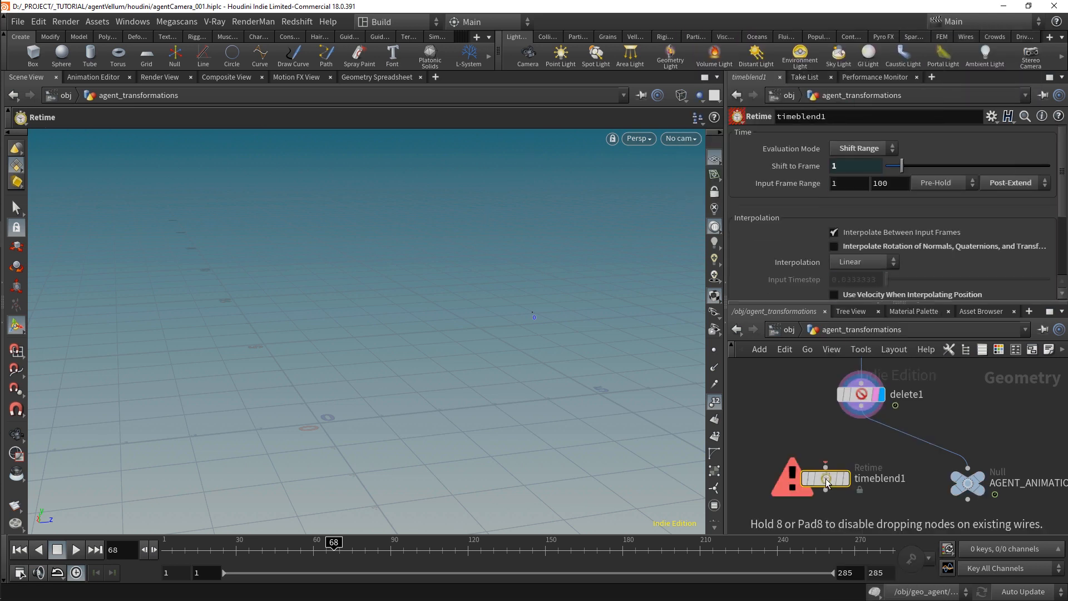
Connect the Delete node's output to the Retime node, set its Evaluation Mode to By Frame, and set Frame to 1
drag(826, 466, 863, 391)
click(859, 148)
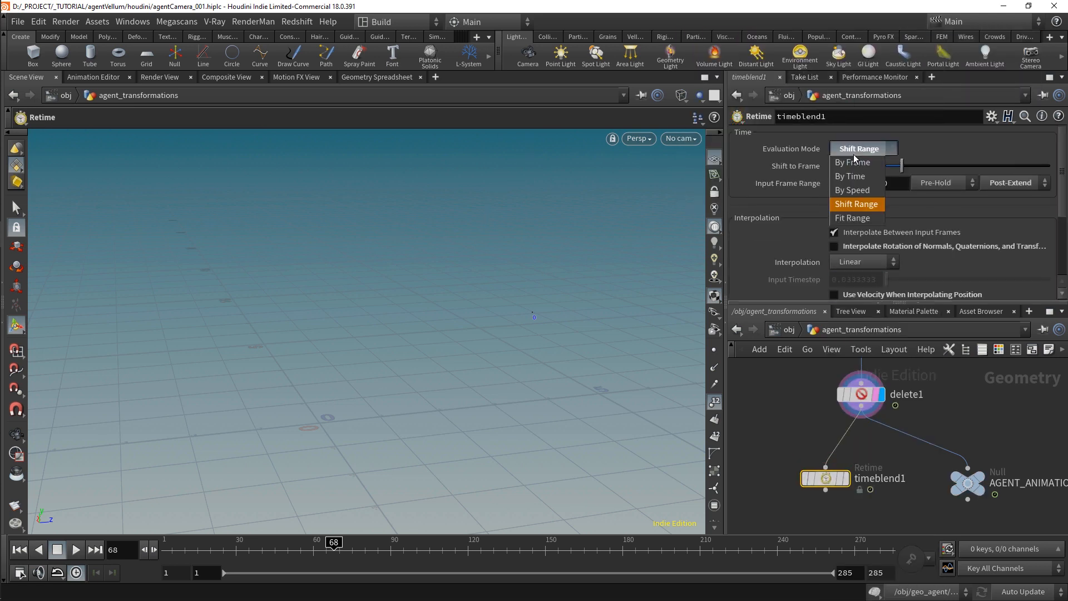
click(860, 167)
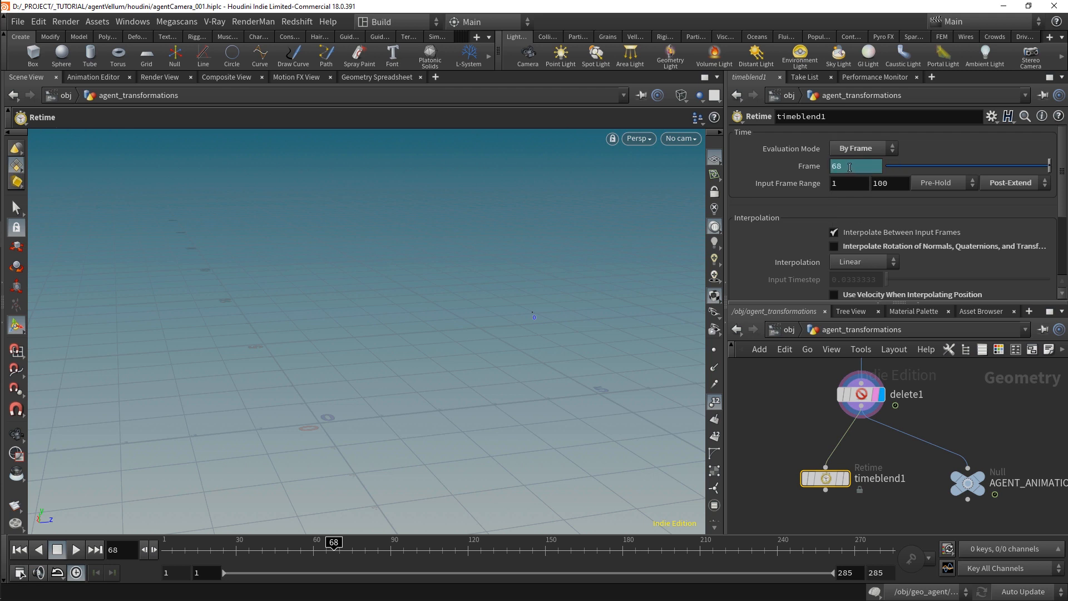
click(885, 166)
double_click(869, 165)
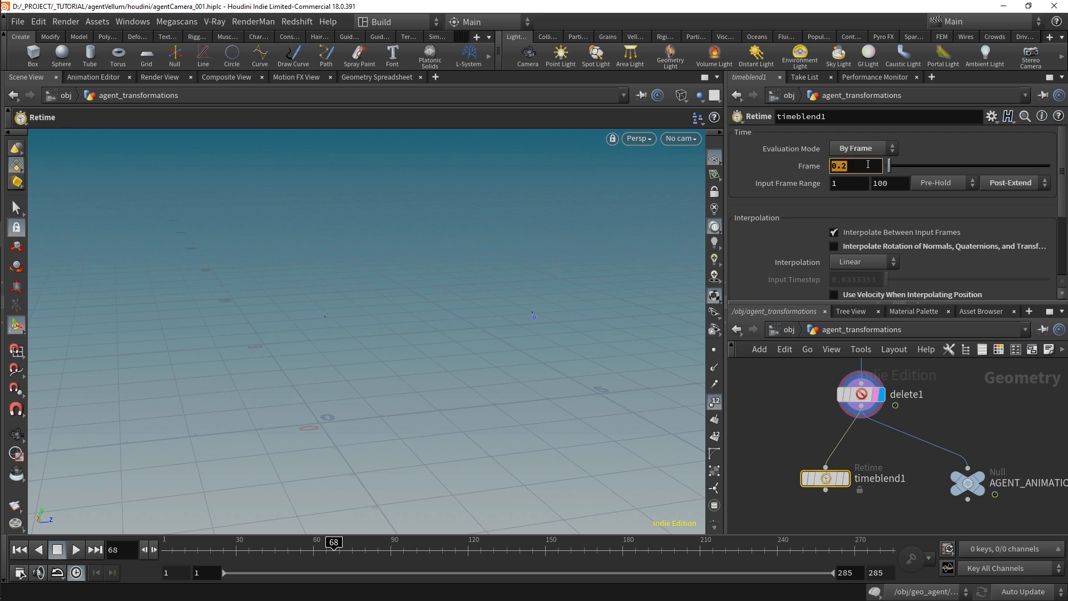
text(1)
key(Return)
Display the Retime node and scrub the timeline to check whether the head point stays still
middle_drag(899, 466, 903, 435)
click(848, 447)
click(854, 472)
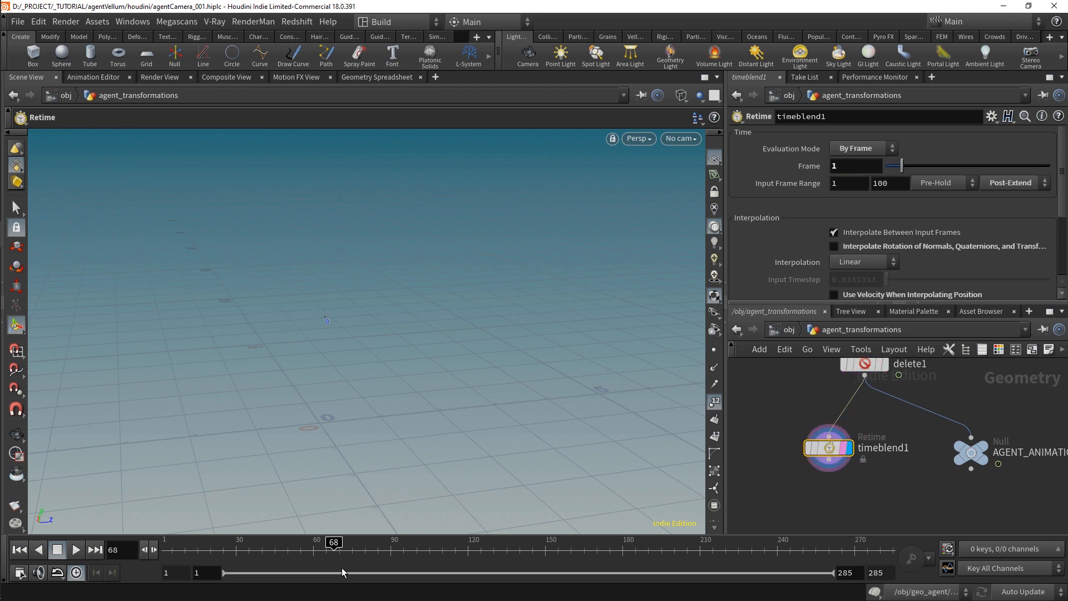
drag(354, 542, 284, 540)
drag(641, 558, 178, 549)
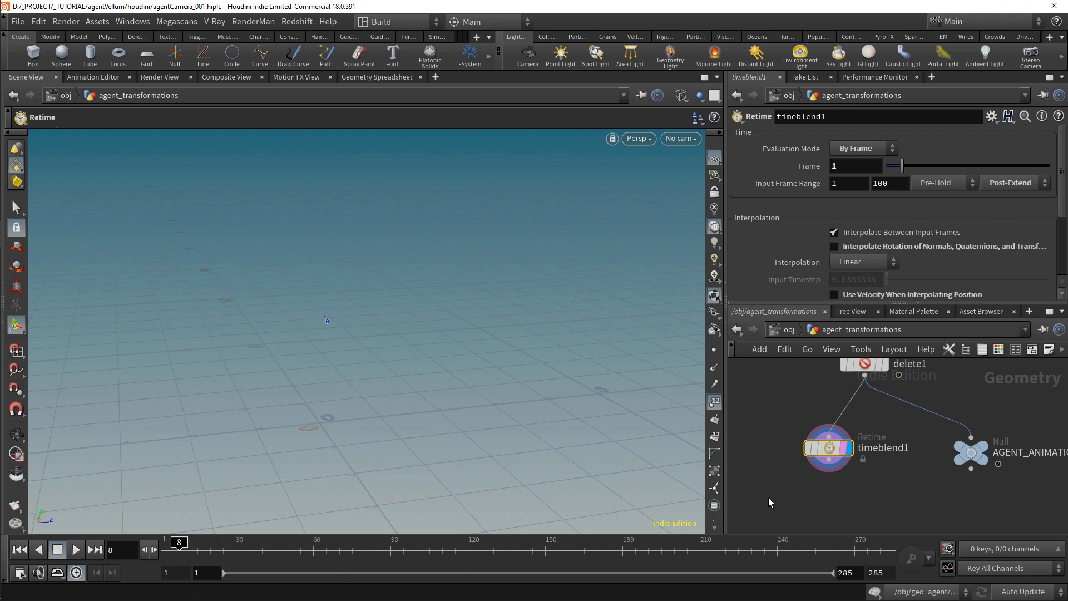
Duplicate the AGENT_ANIMATION null, connect the copy below the Retime node, and rename it AGENT_STATIC
scroll(971, 462, down, 2)
drag(937, 500, 1010, 420)
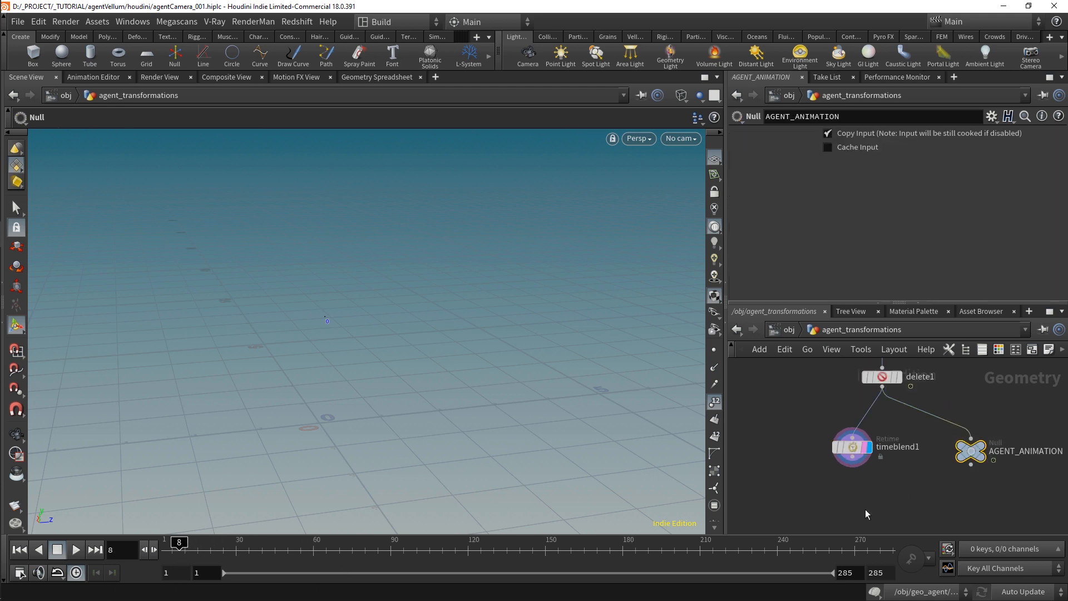
key(ctrl+c)
key(ctrl+v)
drag(851, 457, 841, 490)
double_click(904, 493)
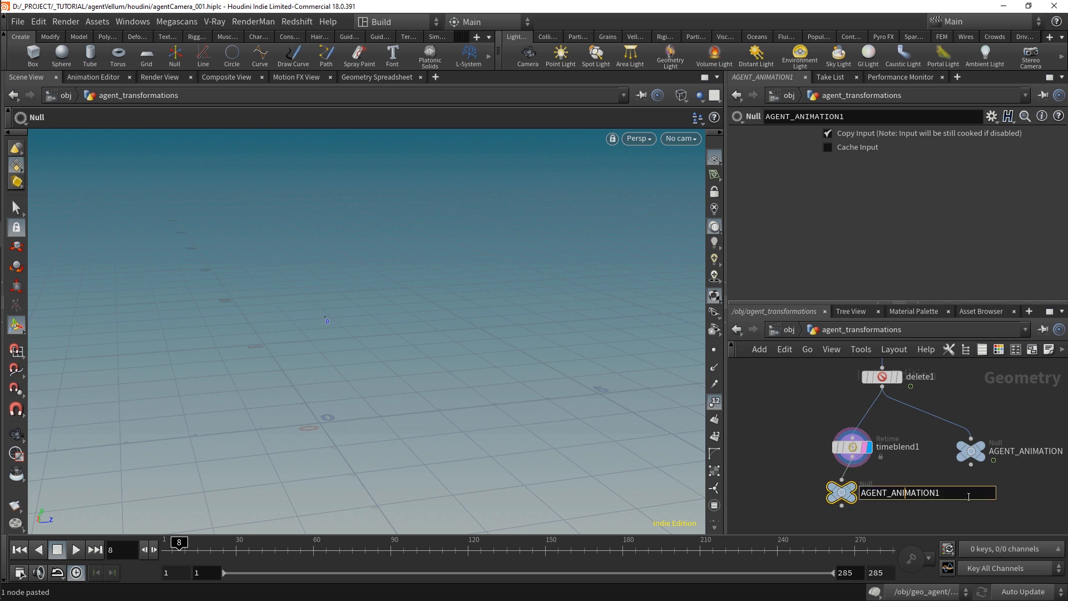
text(STATIC)
key(Return)
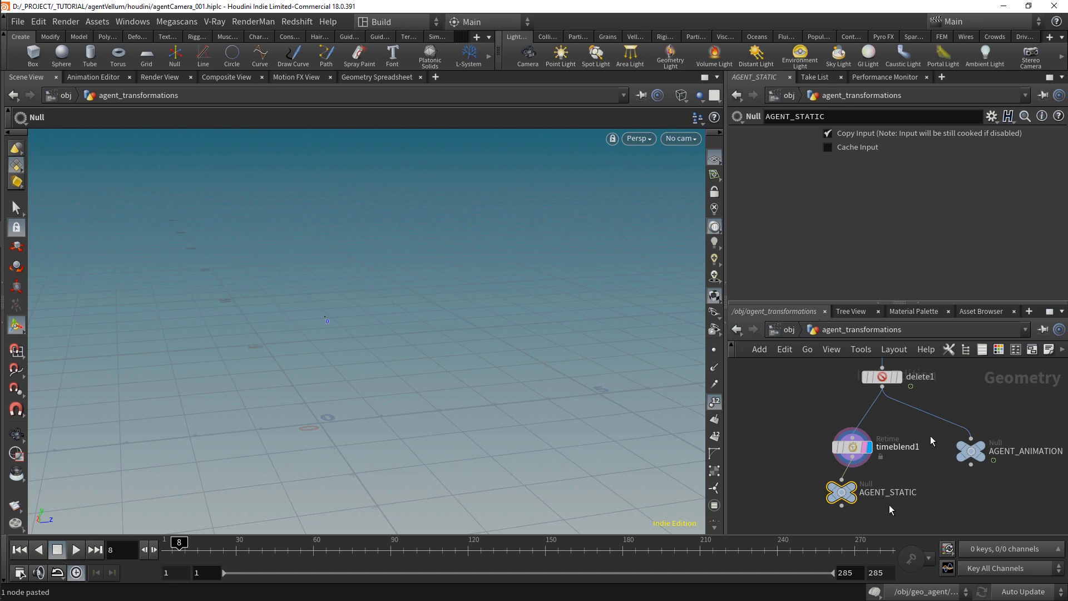
Return to the obj level and add an Extract Transform node below agent_transformations
click(788, 329)
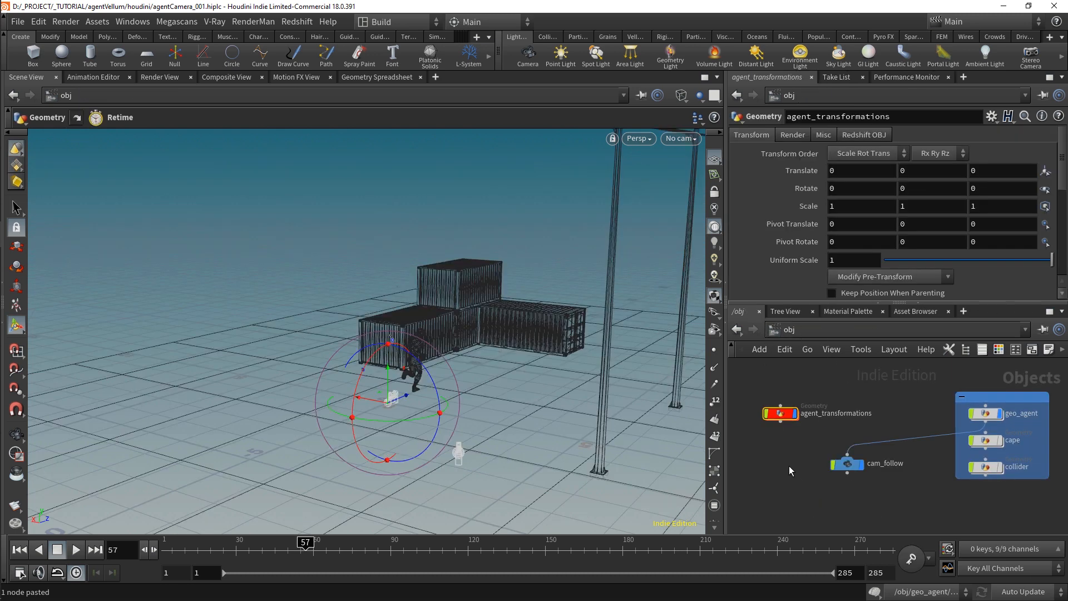
key(Tab)
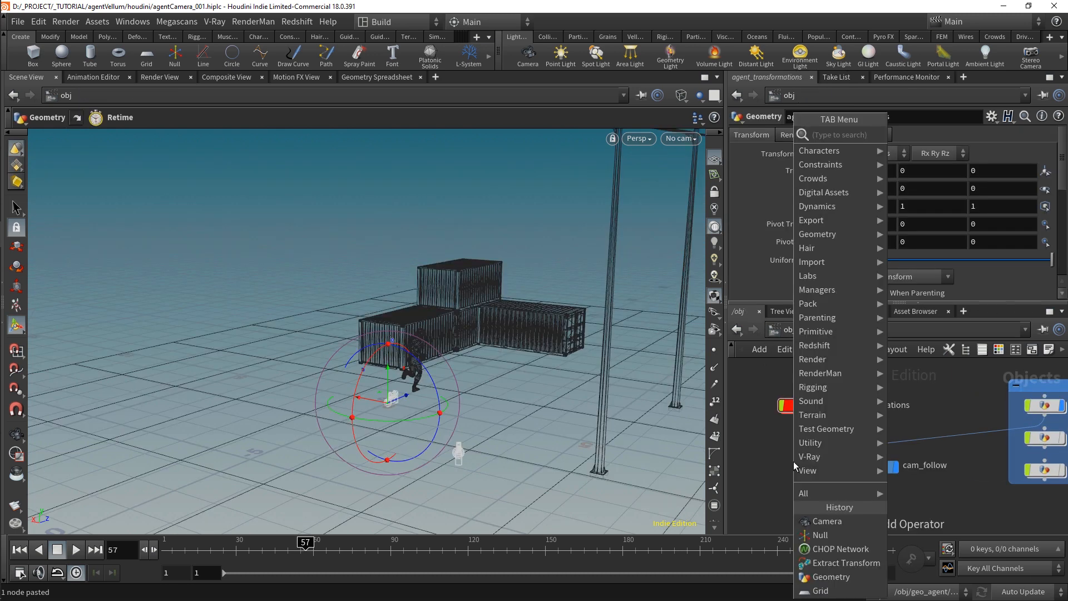
text(extract)
key(Return)
click(793, 463)
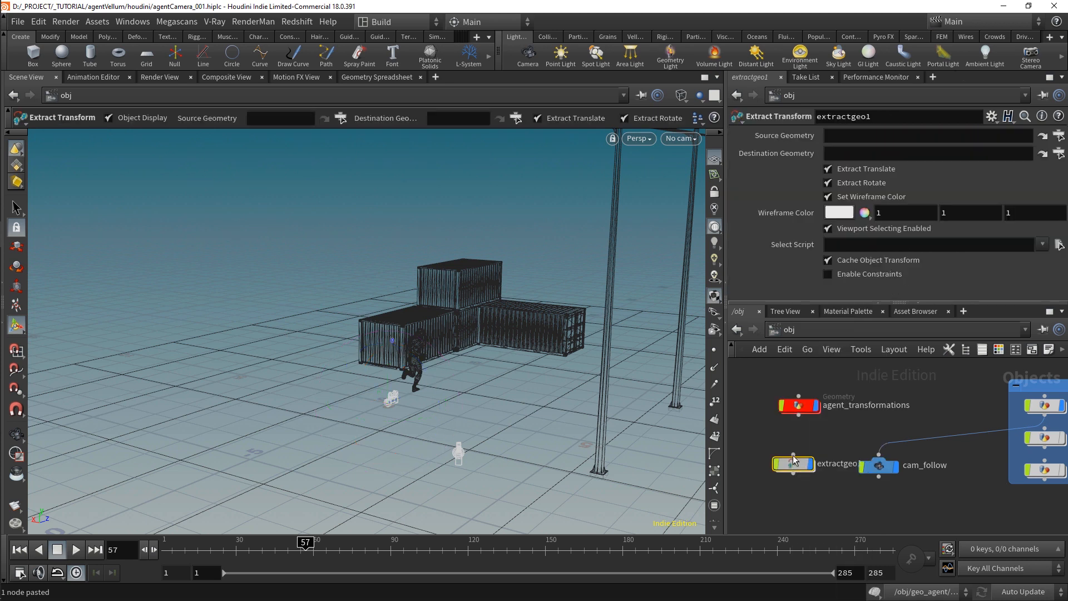
drag(794, 466, 789, 452)
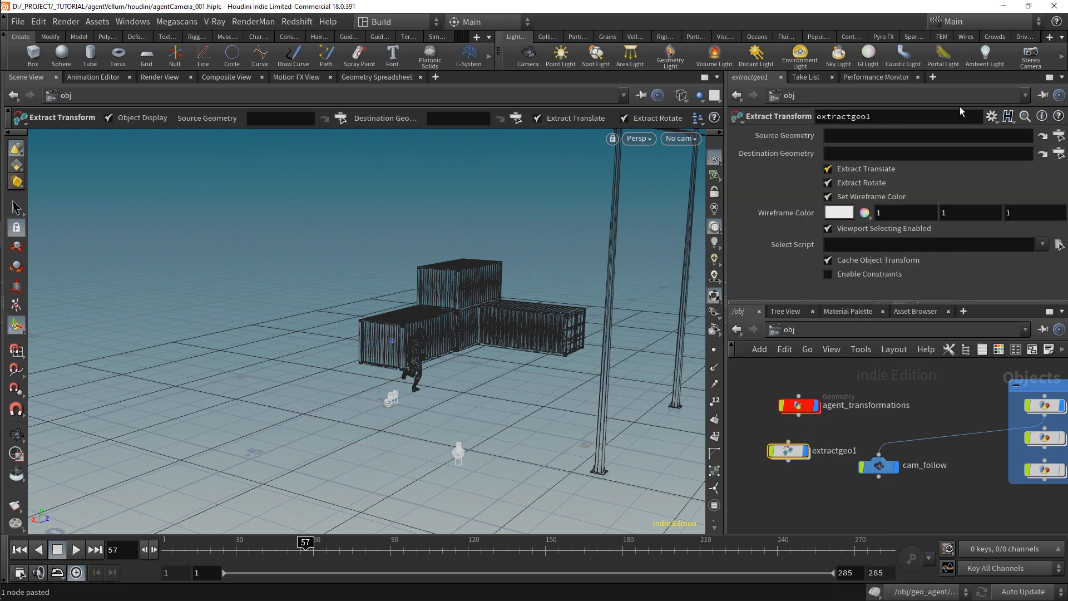
Set the Extract Transform node's Source Geometry to /obj/agent_transformations/AGENT_STATIC
click(1058, 137)
scroll(939, 111, up, 2)
click(974, 59)
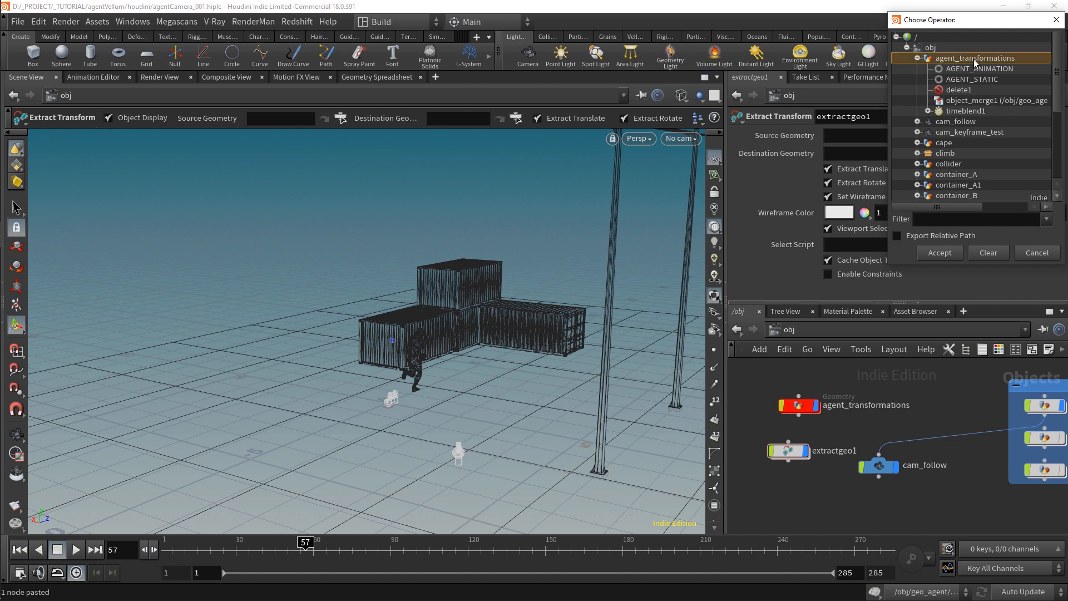
click(974, 80)
double_click(975, 80)
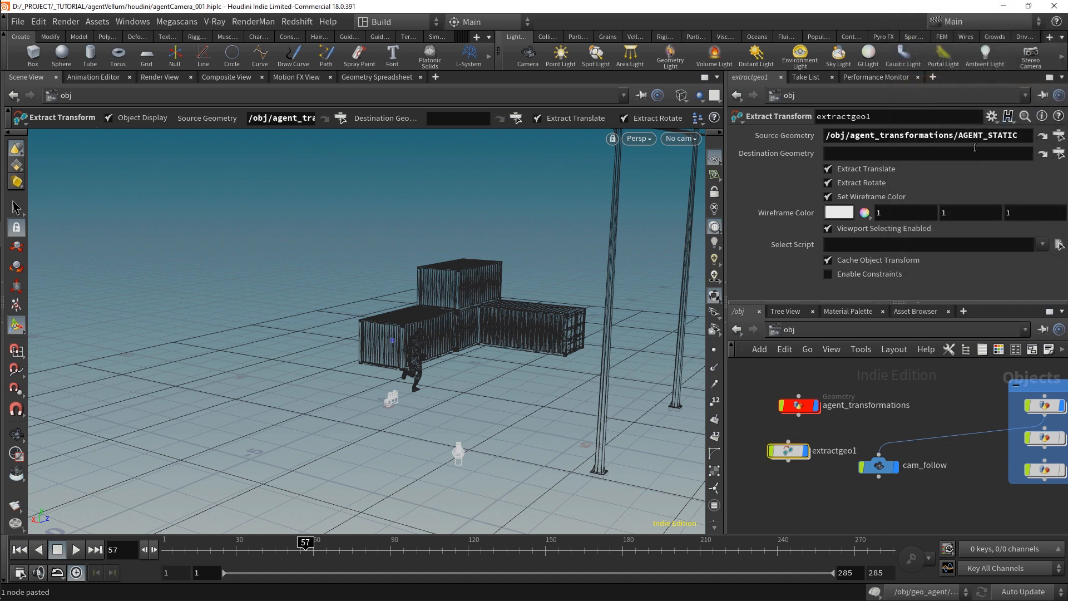
Set the Destination Geometry to /obj/agent_transformations/AGENT_ANIMATION and disable Extract Rotate
click(1052, 155)
scroll(968, 97, up, 2)
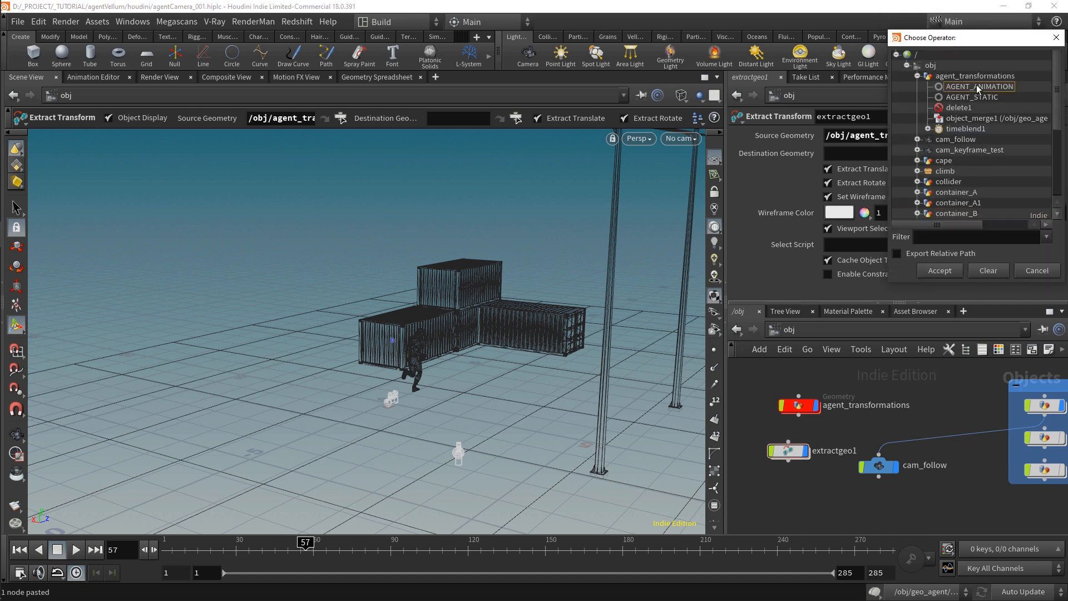
double_click(977, 87)
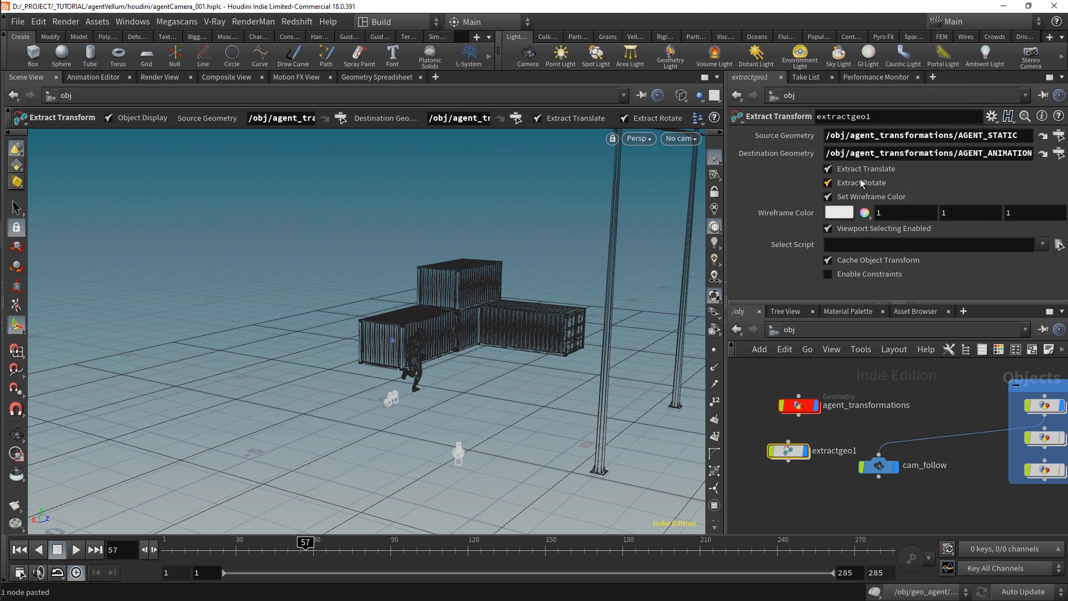
click(861, 183)
Reposition the Extract Transform node beneath agent_transformations and rename it extract_animation
middle_drag(824, 478, 900, 474)
scroll(876, 471, up, 2)
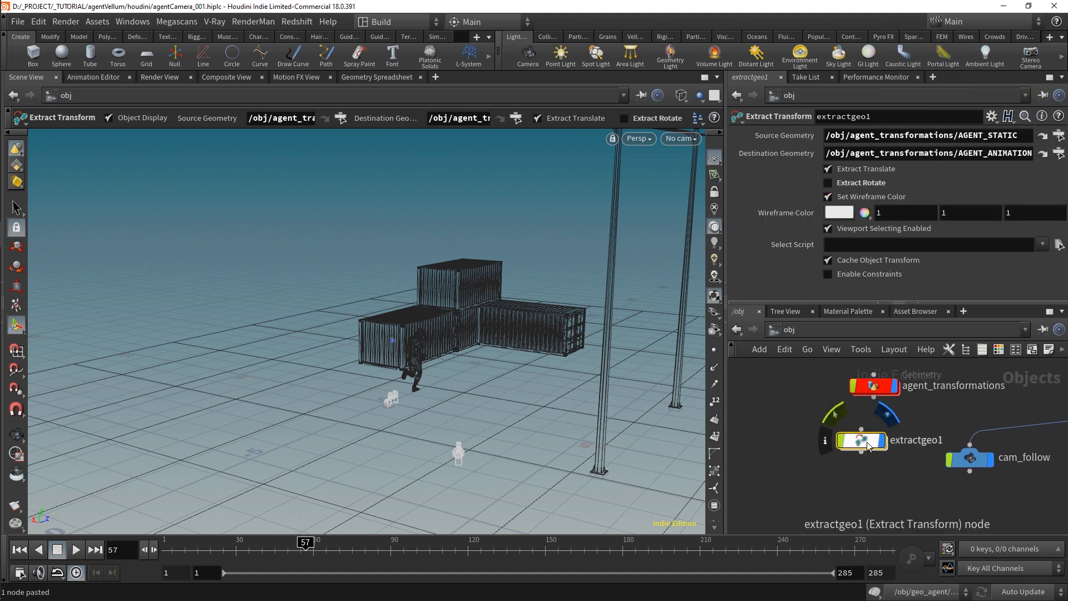
drag(867, 445, 844, 442)
double_click(924, 438)
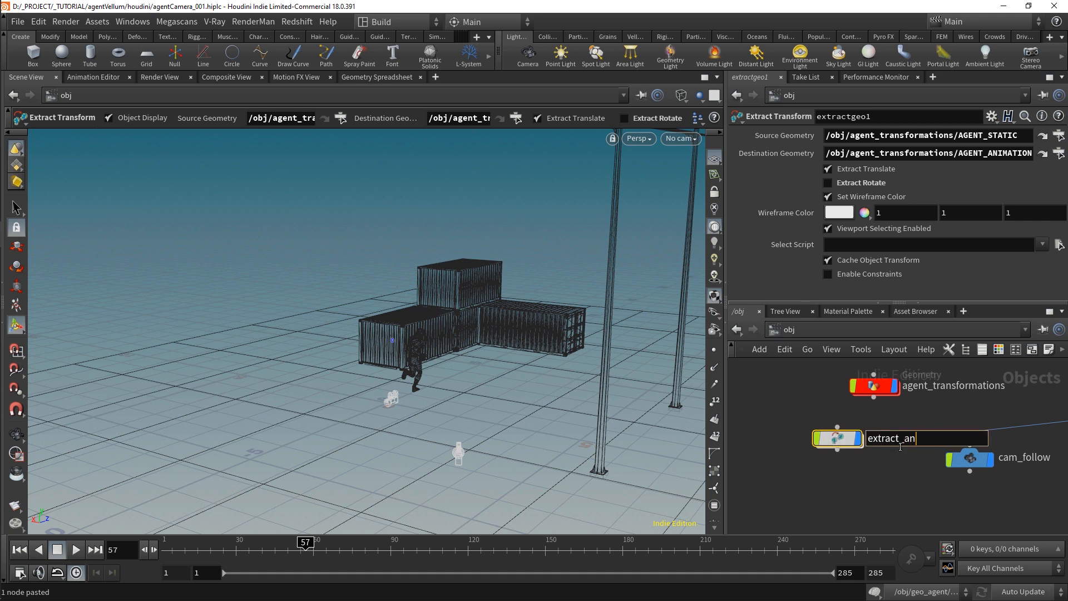
text(extract_animation)
key(Return)
Add a Null node parented to extract_animation, rename it OUTPOUT_ANIM, and align it below its parent
middle_drag(834, 495, 863, 475)
key(Tab)
text(nul)
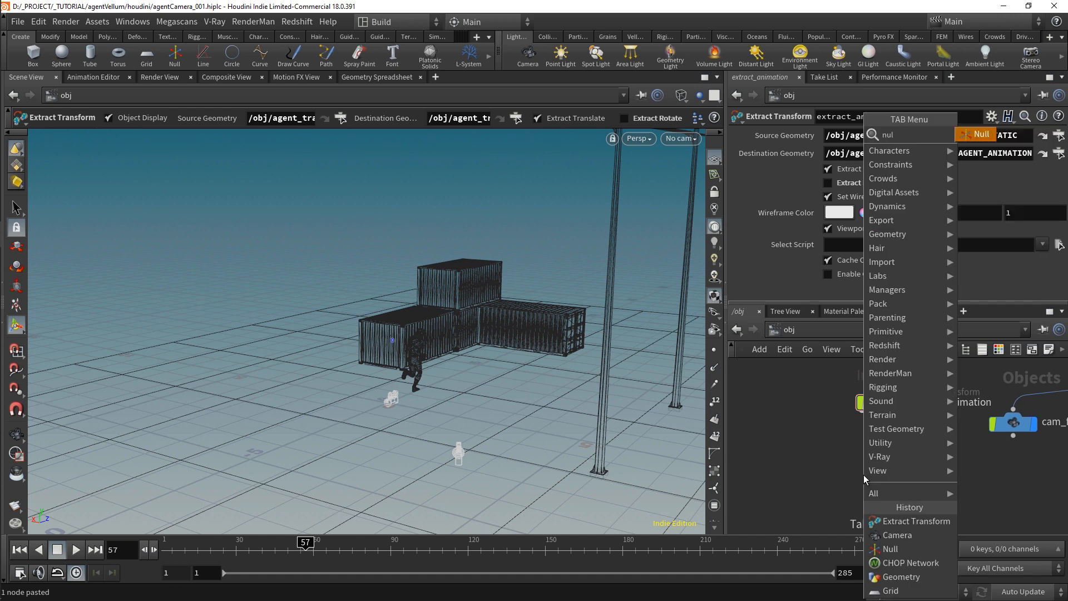
key(Return)
click(848, 475)
mouse_move(847, 460)
mouse_down()
mouse_move(874, 421)
mouse_move(858, 463)
mouse_up()
double_click(890, 462)
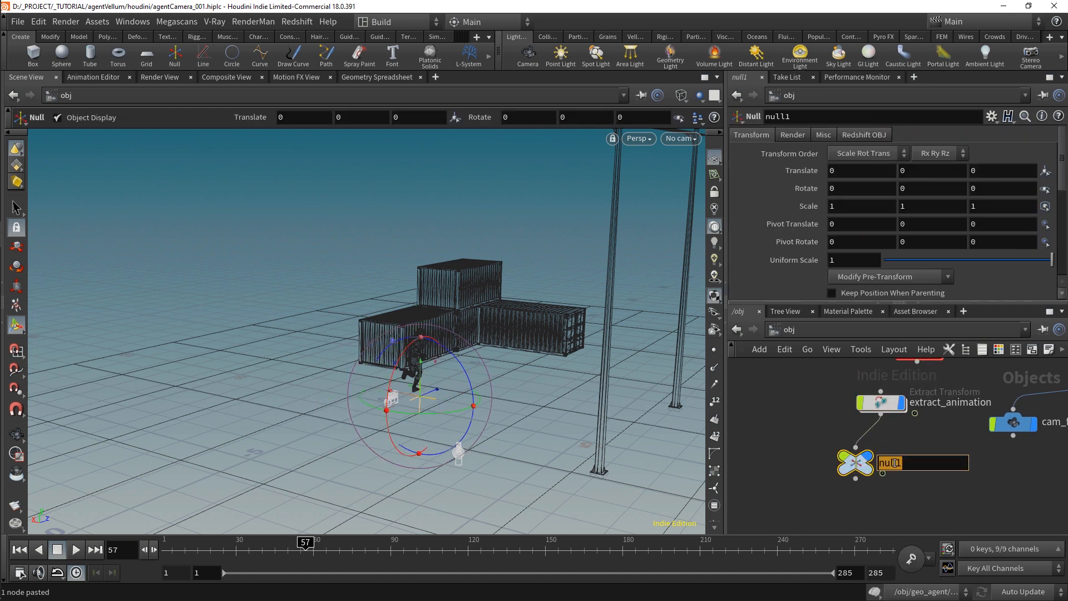
key(Return)
scroll(891, 462, down, 1)
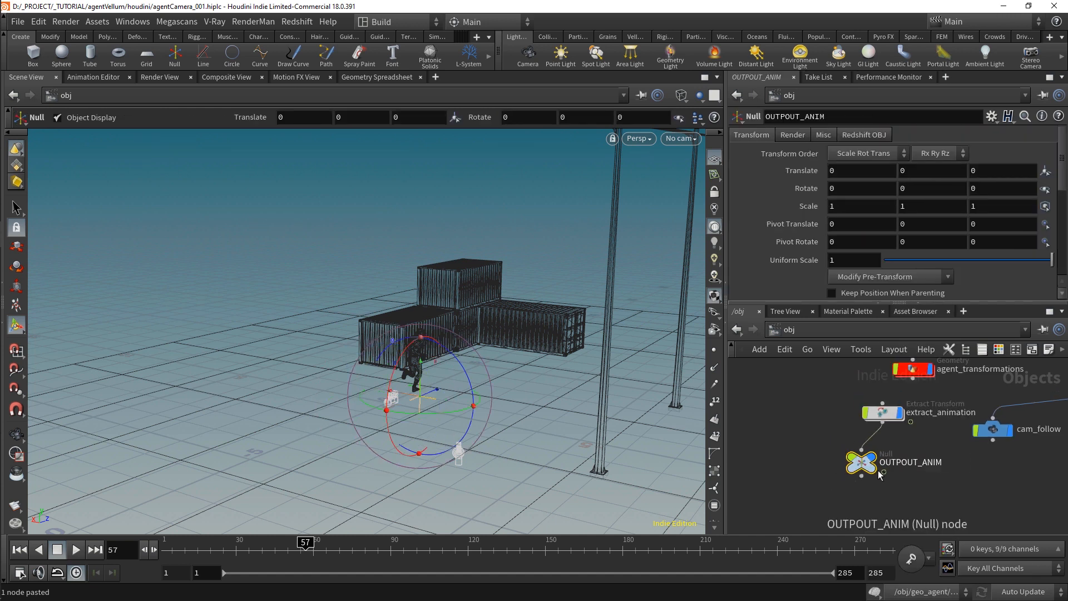
drag(869, 461, 889, 462)
Move cam_follow lower in the network and remove its parent connection to geo_agent
scroll(891, 462, down, 1)
middle_drag(946, 437, 907, 448)
drag(936, 446, 937, 483)
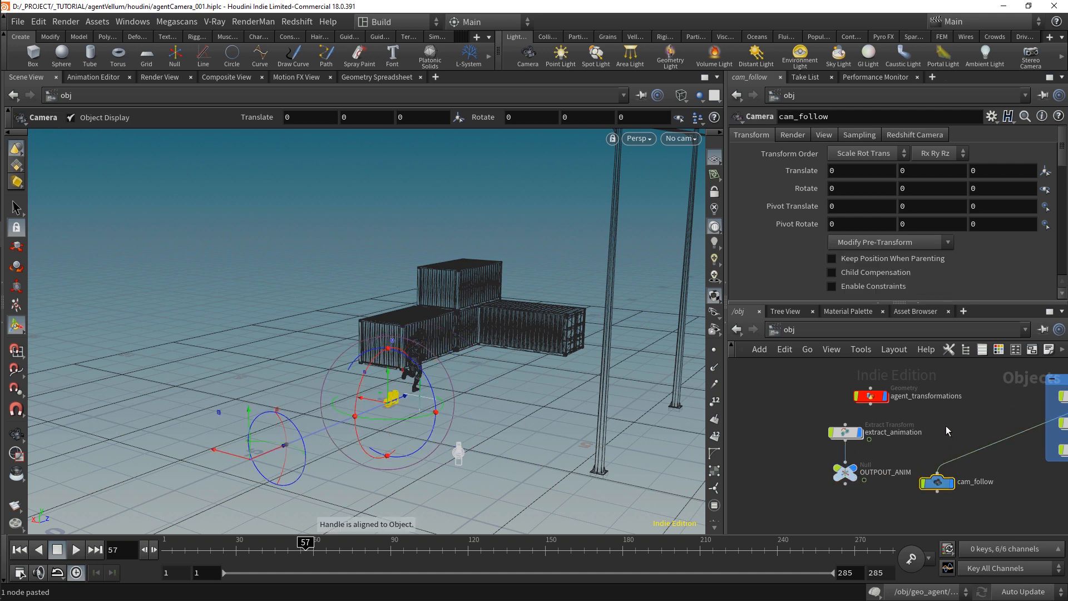
drag(1003, 460, 1003, 462)
key(Delete)
Add a Null node above cam_follow and parent the camera to it
key(Tab)
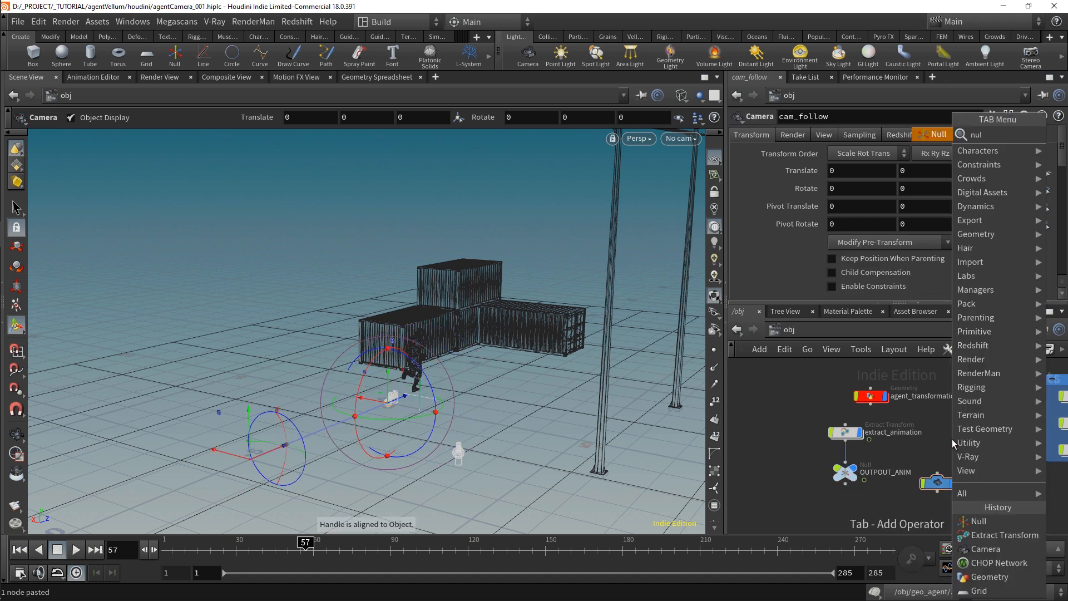
text(null)
key(Return)
click(941, 424)
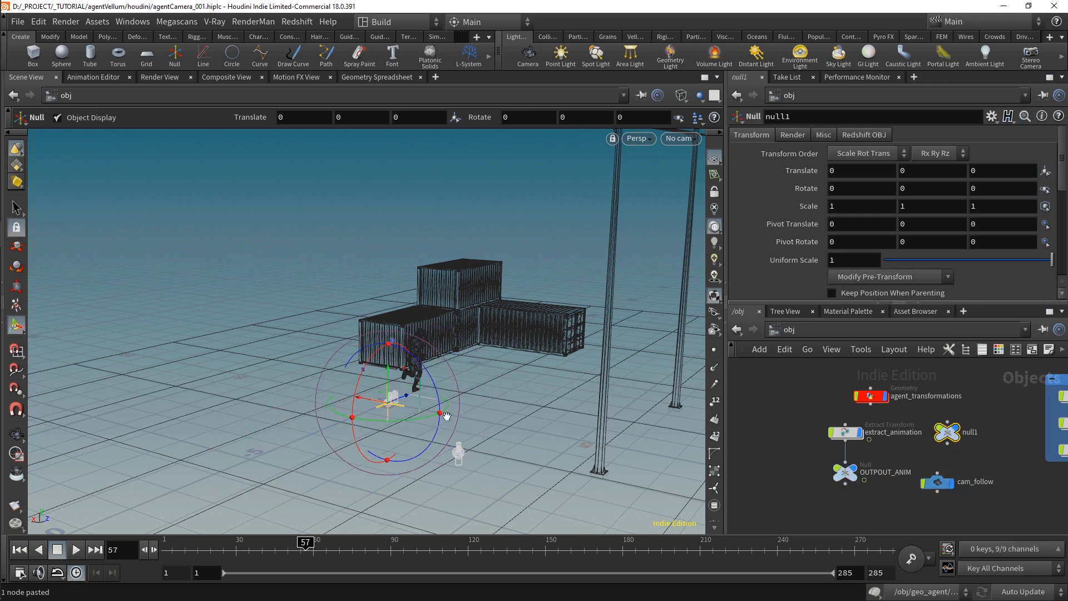
key(Escape)
alt+right_drag(481, 422, 507, 412)
alt+drag(507, 412, 473, 421)
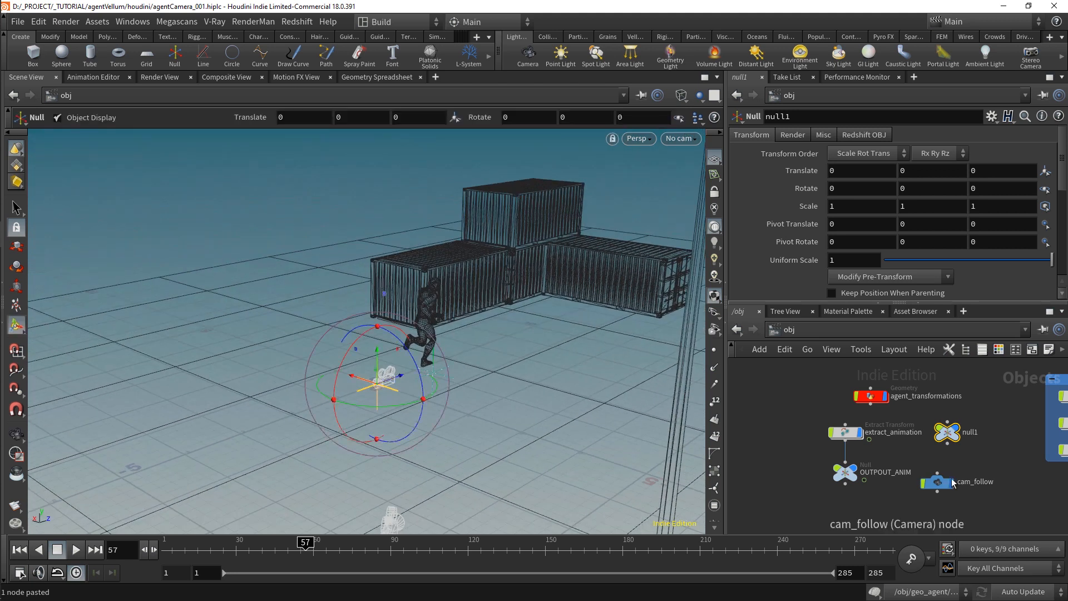
drag(937, 481, 946, 480)
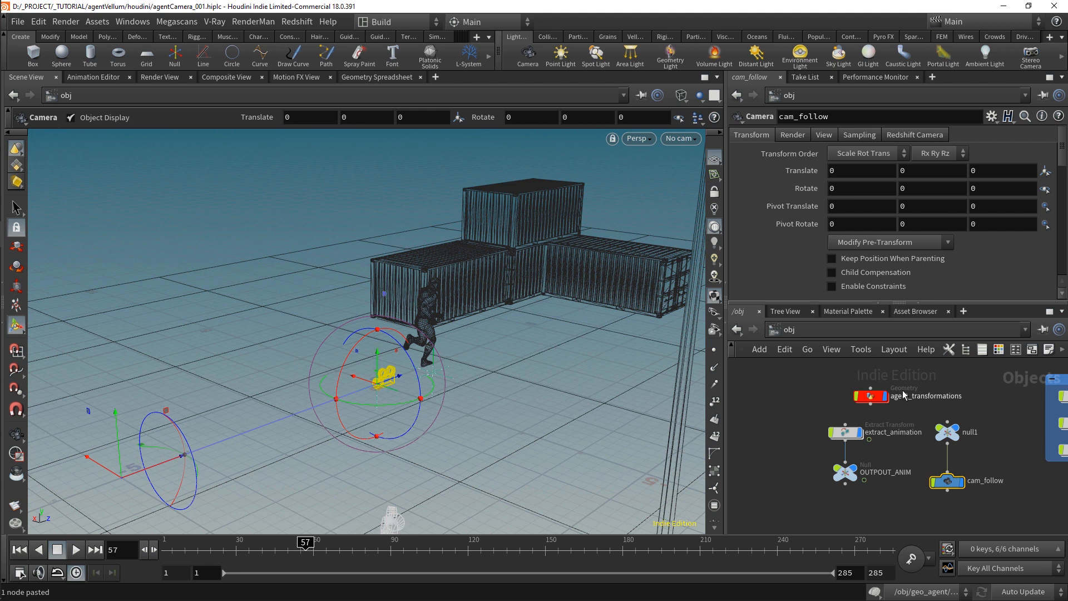
Try moving null1 in the viewport to test the camera's parenting, and undo the move
click(972, 433)
drag(386, 384, 426, 393)
key(ctrl+z)
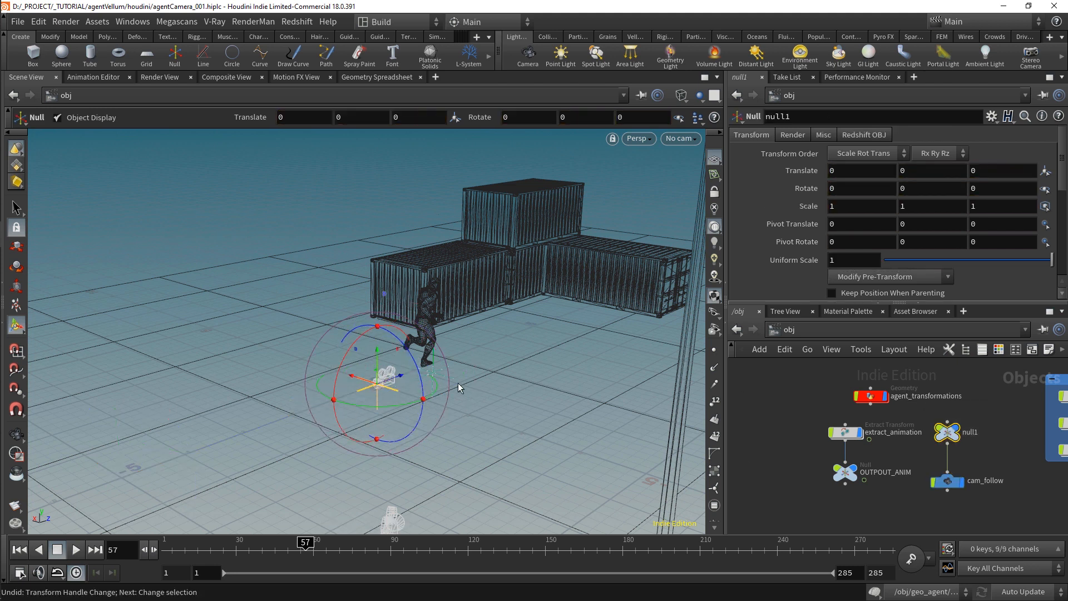
Add a CHOP Network node at the object level and place it below cam_follow
click(850, 432)
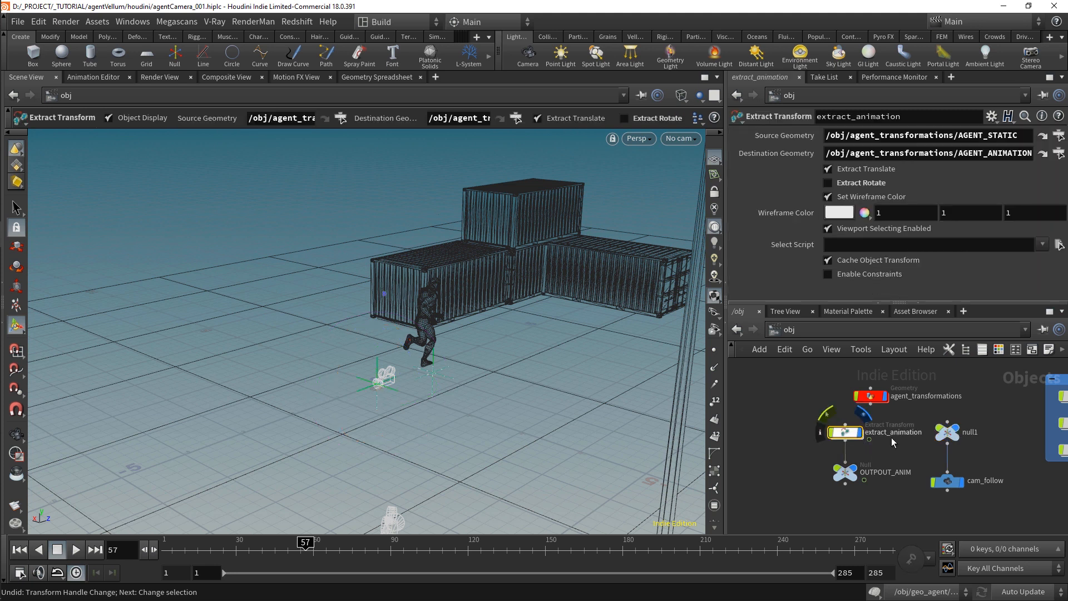
key(Tab)
click(869, 516)
click(869, 516)
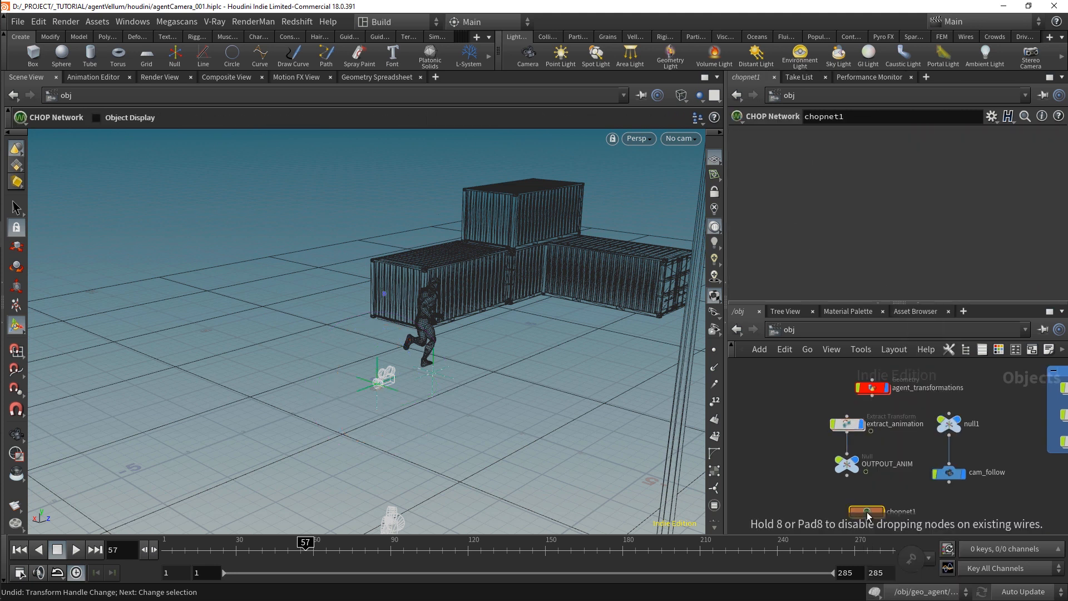
middle_drag(924, 503, 916, 460)
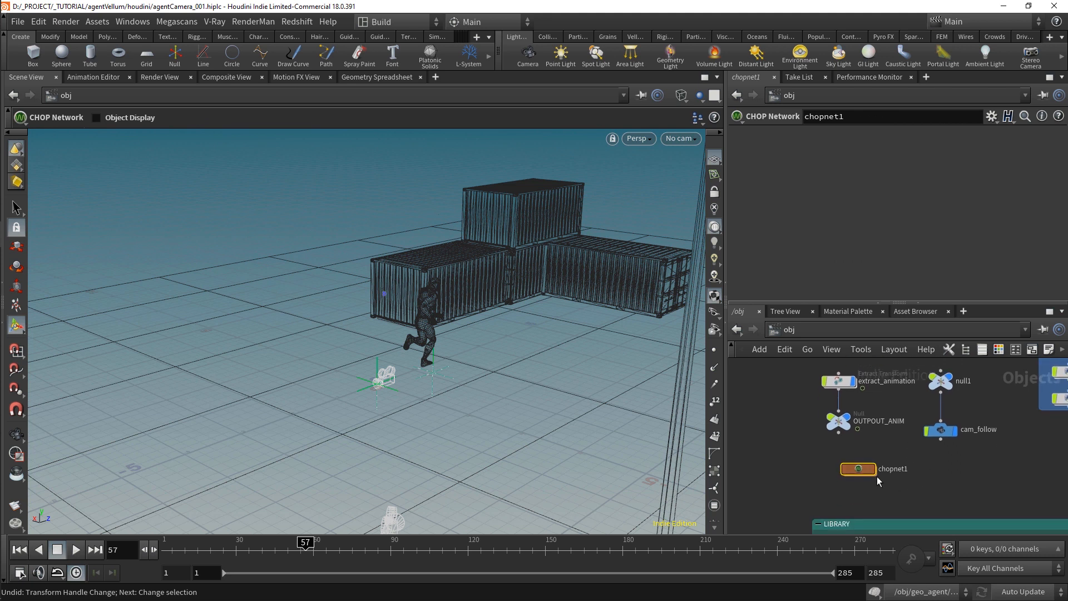
drag(876, 476, 949, 476)
middle_drag(889, 473, 881, 483)
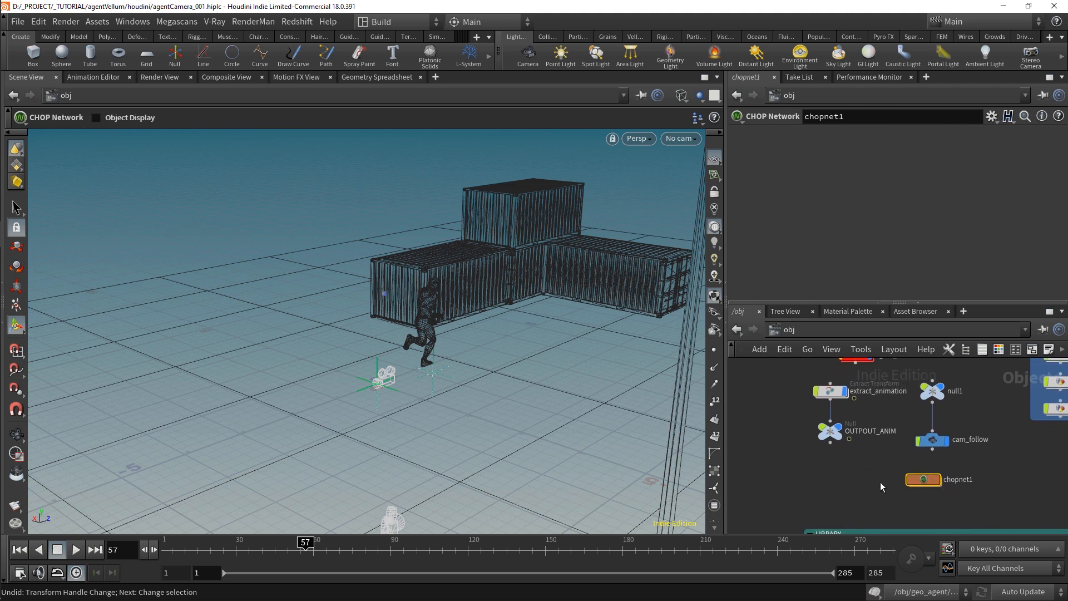
Group null1, cam_follow and chopnet1 in a network box and move the box to the other side of the agent_transformations nodes
drag(889, 514, 962, 380)
click(1031, 351)
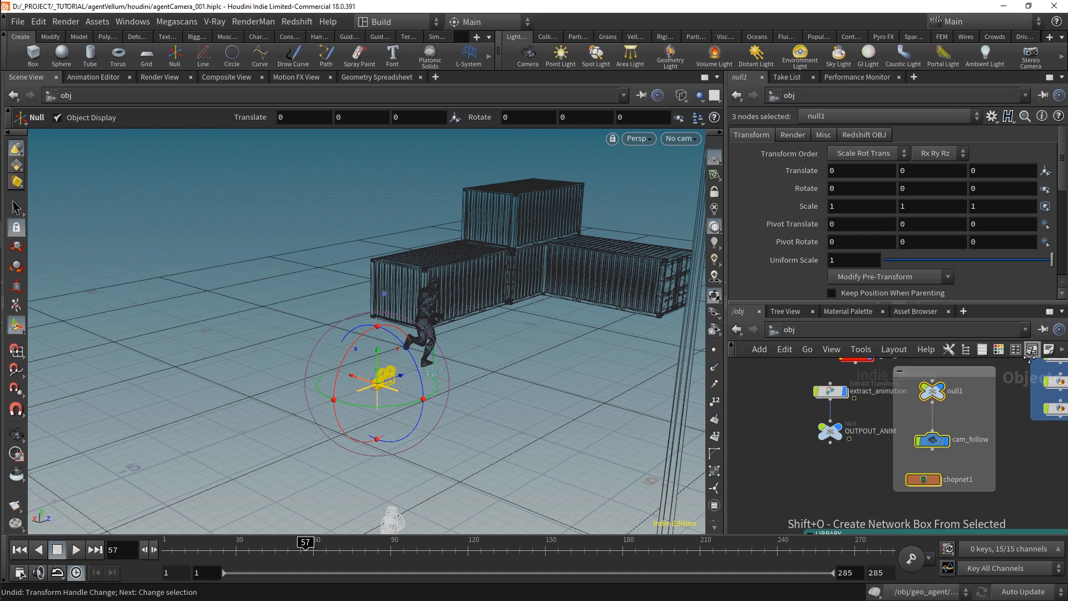
middle_drag(1011, 439, 1041, 449)
scroll(1041, 449, down, 1)
drag(990, 392, 769, 386)
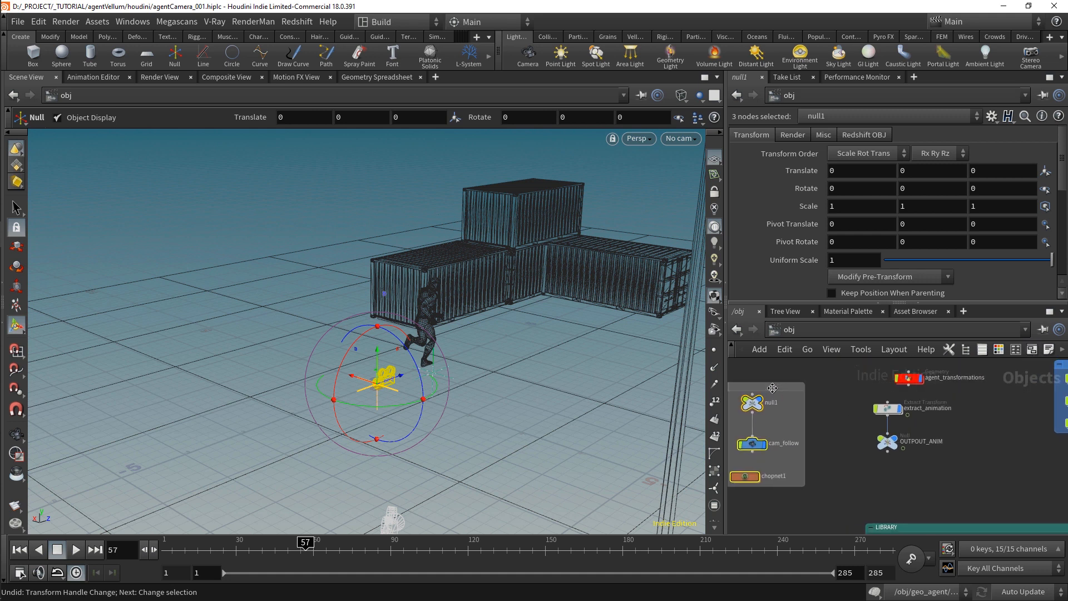
Title the network box FOLLOW CAM - SHOT 01
middle_drag(851, 424, 857, 429)
scroll(857, 430, up, 2)
double_click(808, 410)
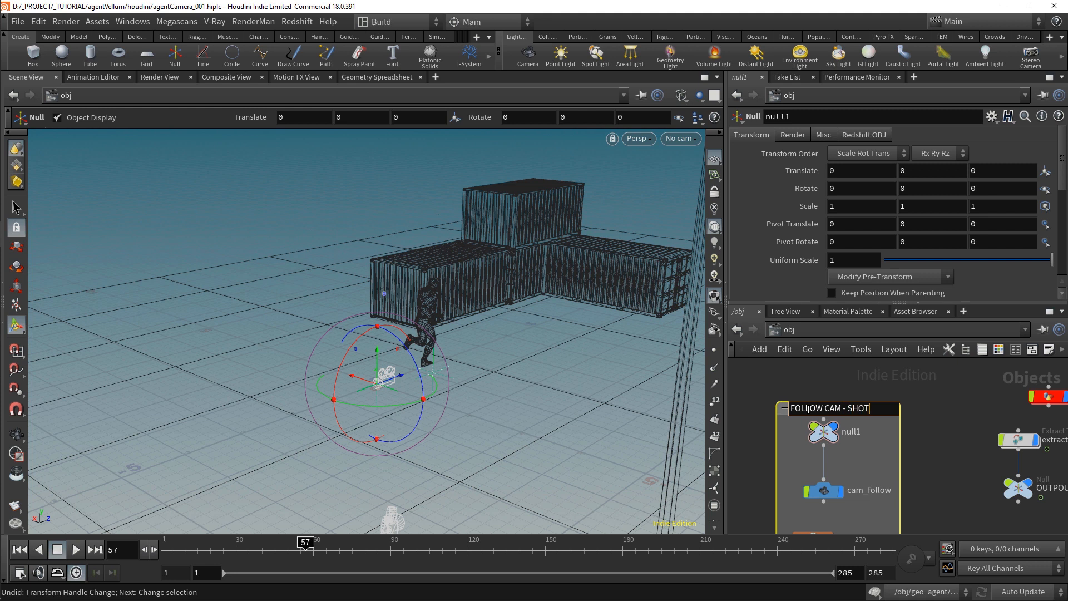
key(Return)
scroll(808, 408, down, 2)
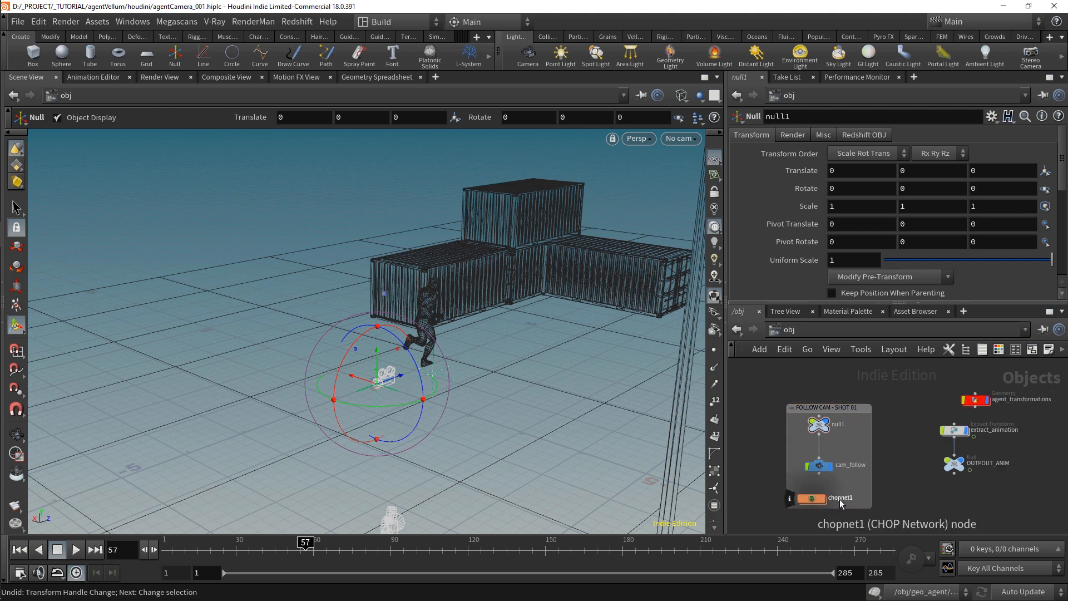
Rename the CHOP network in the FOLLOW CAM - SHOT 01 box as chopnet_follow
double_click(841, 500)
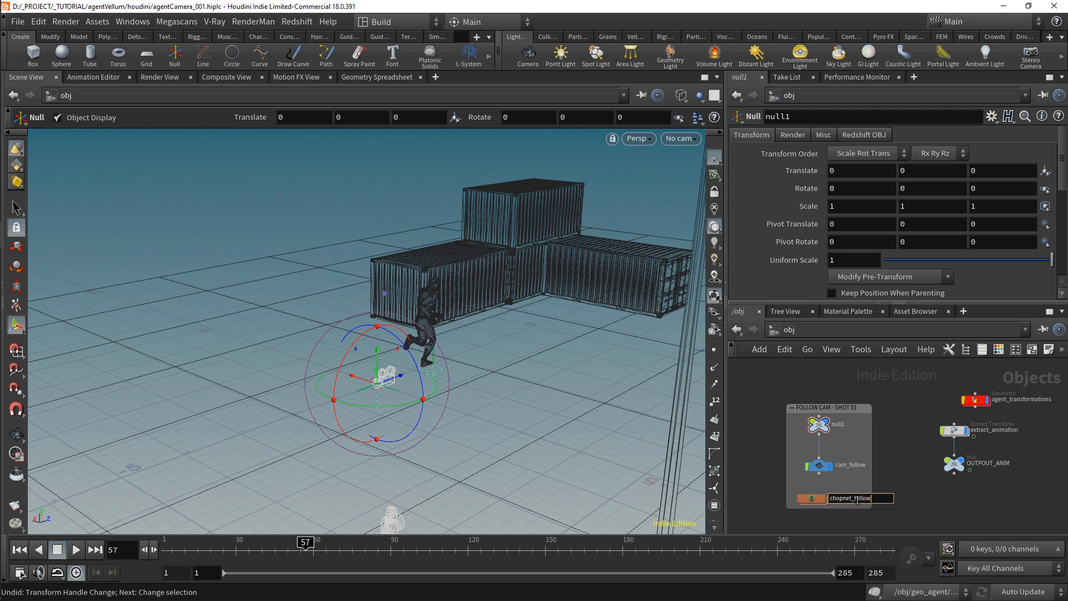
text(_follow)
key(Return)
Add an Object node inside the chopnet_follow network
scroll(823, 499, up, 2)
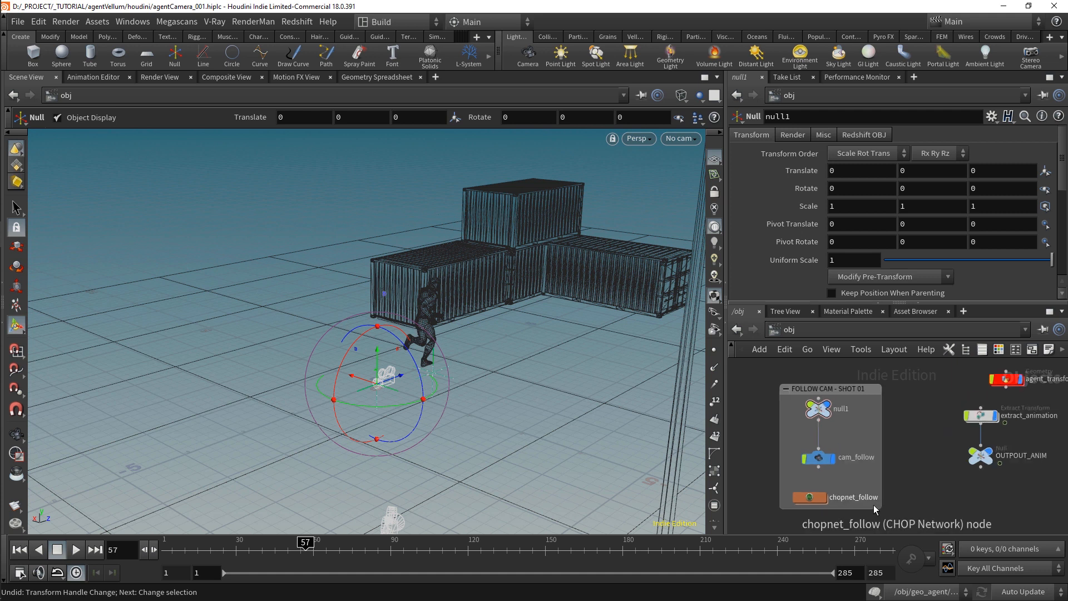
click(812, 497)
double_click(812, 497)
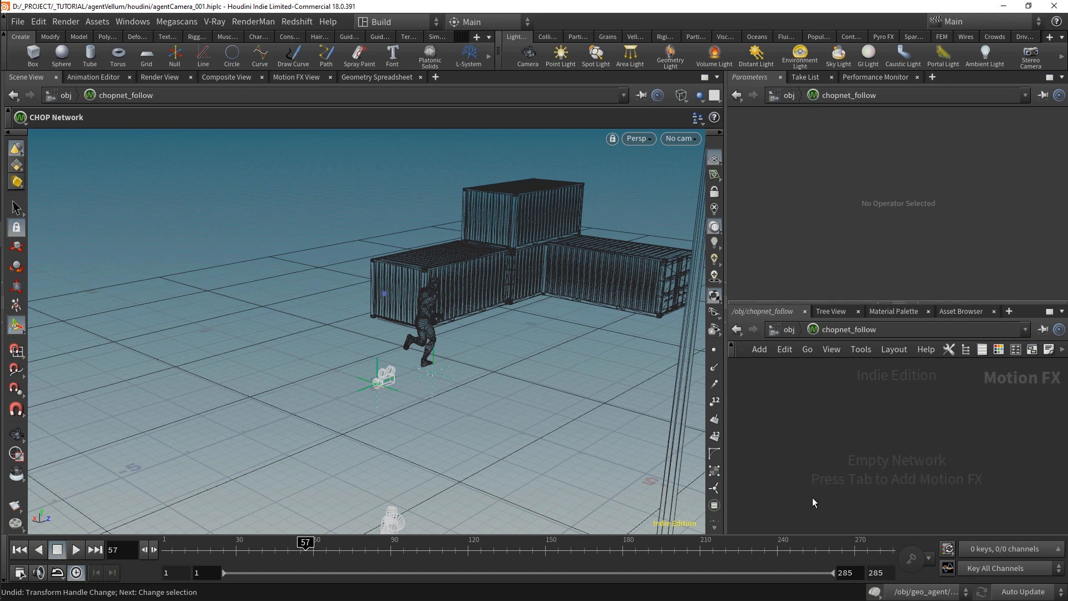
key(Tab)
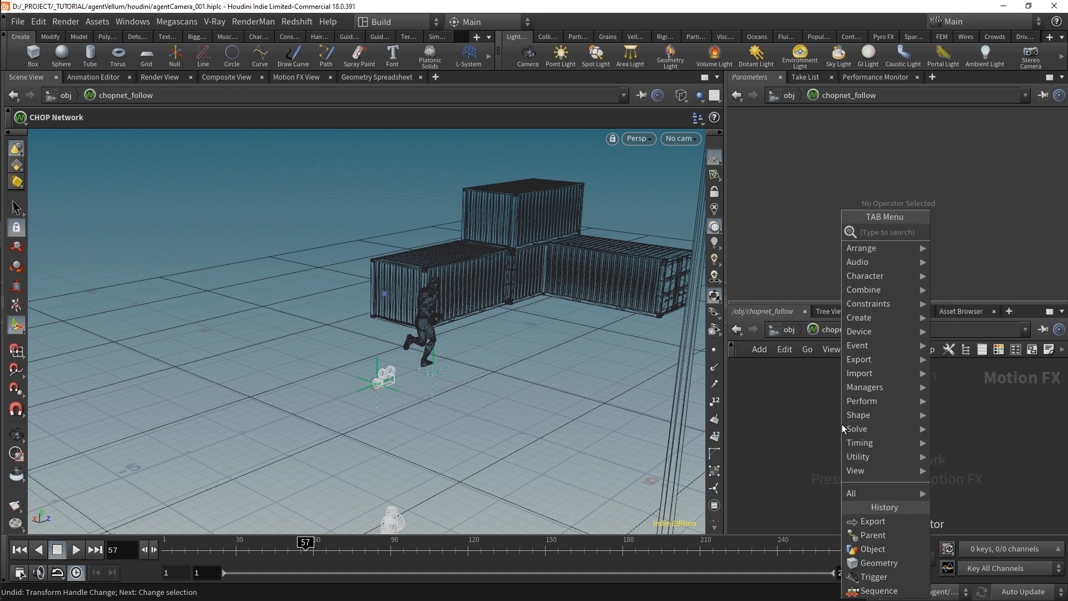
text(objec)
key(Return)
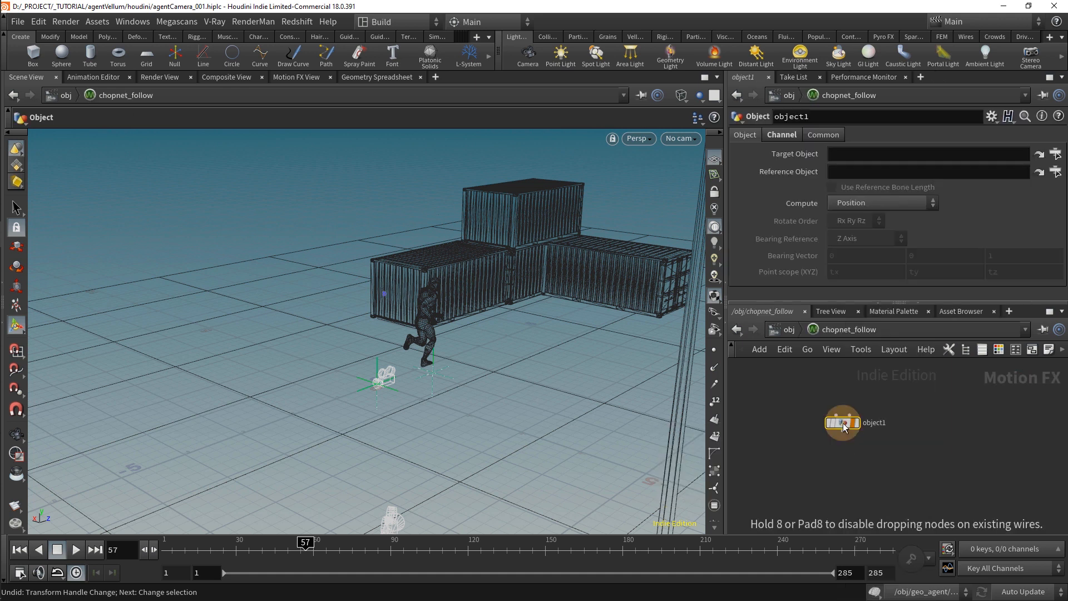
click(842, 422)
Set the Object node's target object to /obj/OUTPOUT_ANIM
click(1055, 154)
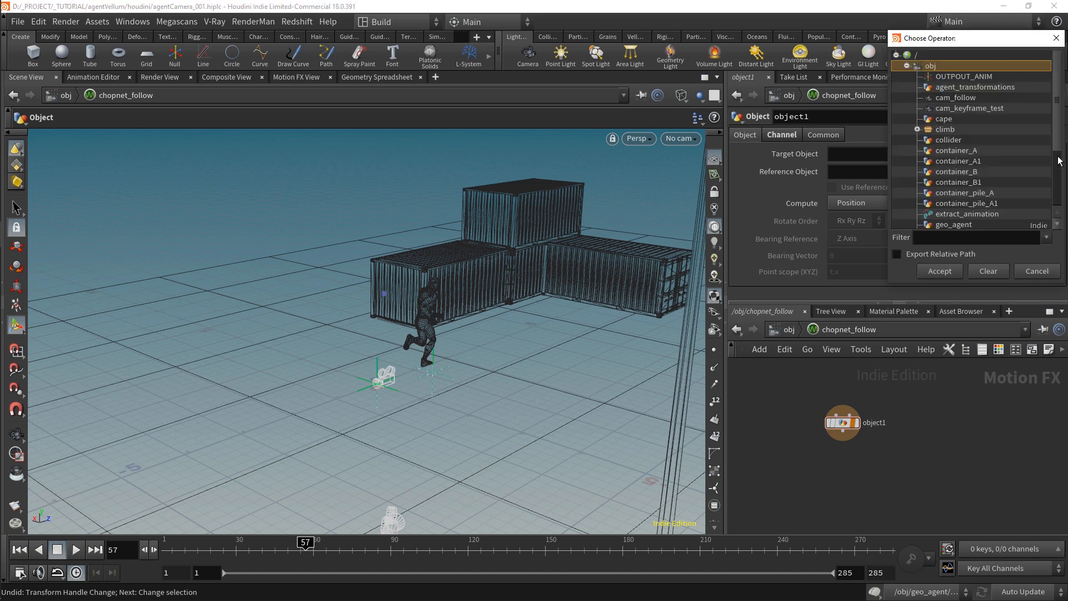
click(953, 78)
click(939, 270)
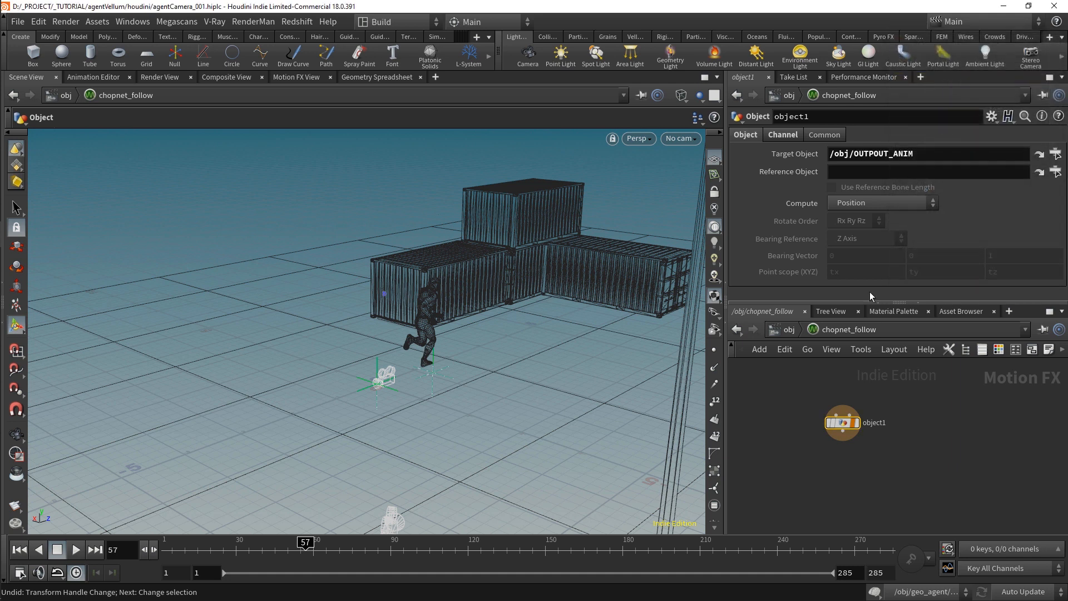
Try Position and Rotation as the Object node's compute mode, and switch it back to Position
click(863, 203)
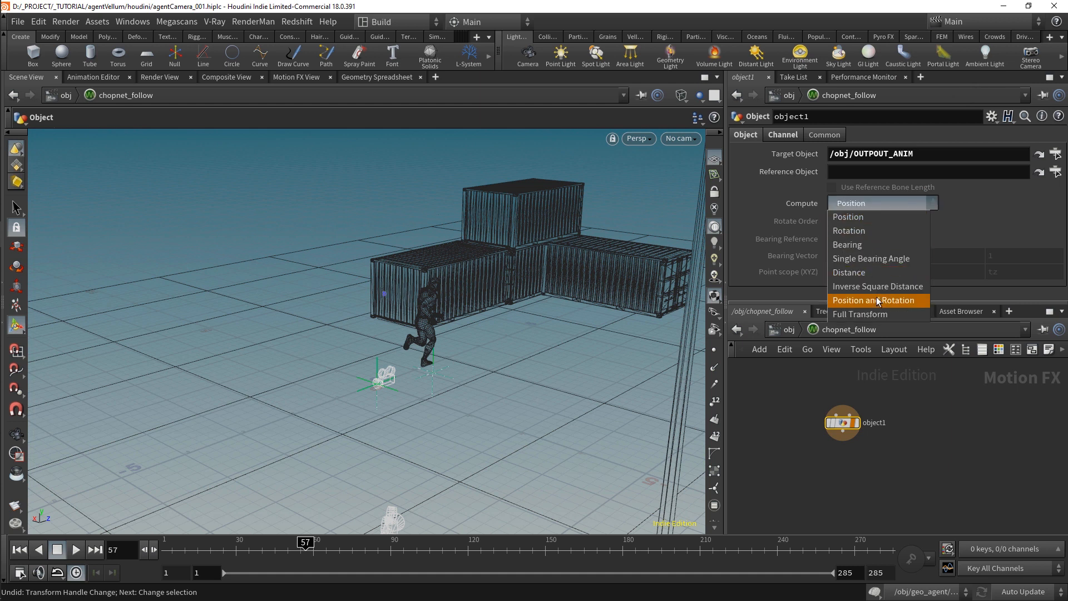
click(878, 301)
click(872, 202)
click(872, 221)
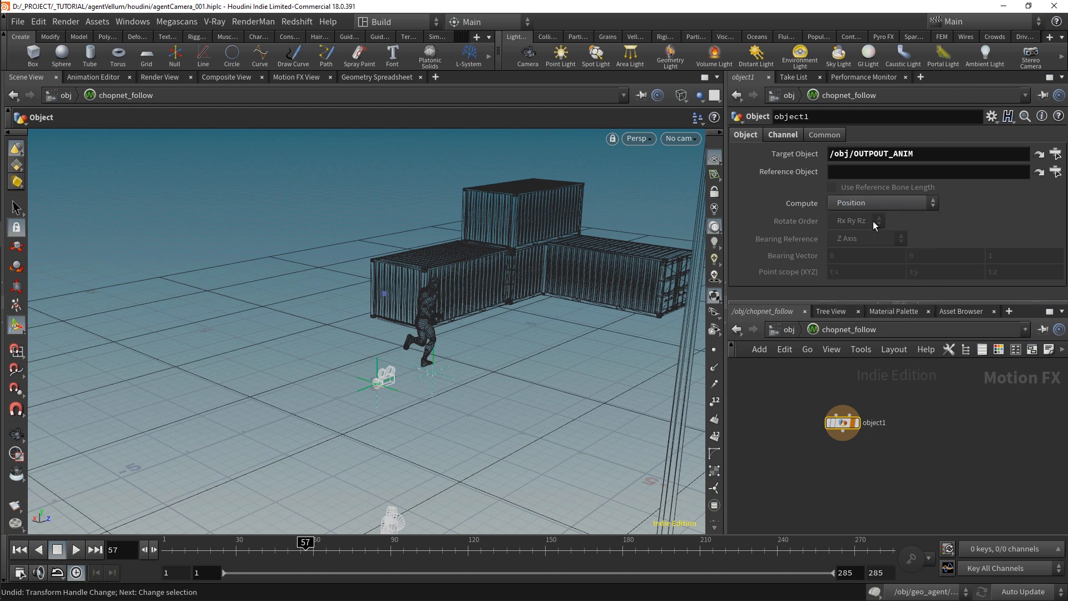
Add an Export node below object1, connect object1's output to its first input, and turn on its display flag
key(Tab)
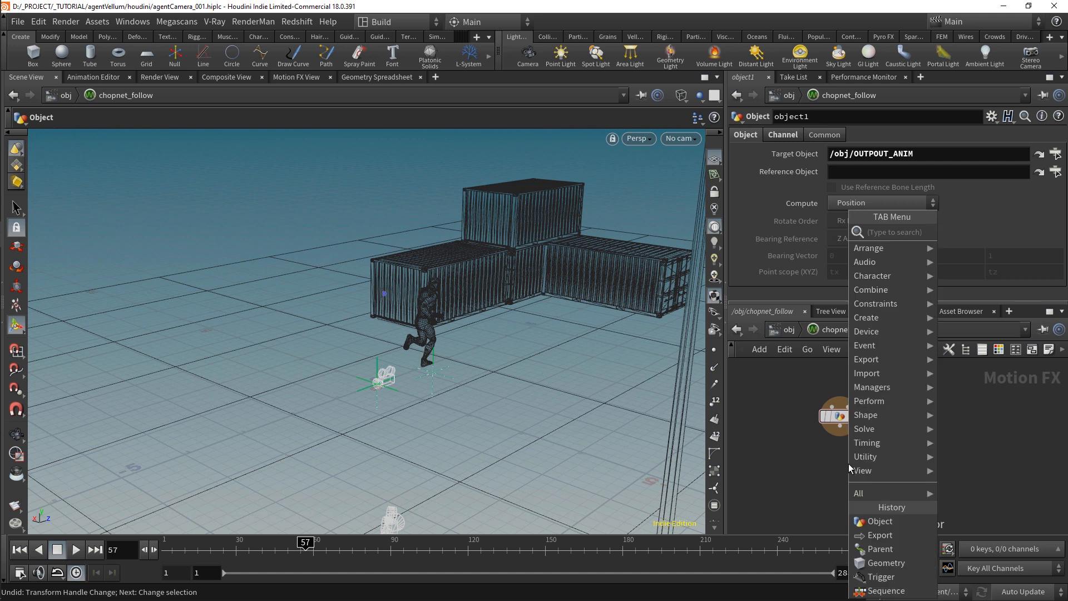
text(expo)
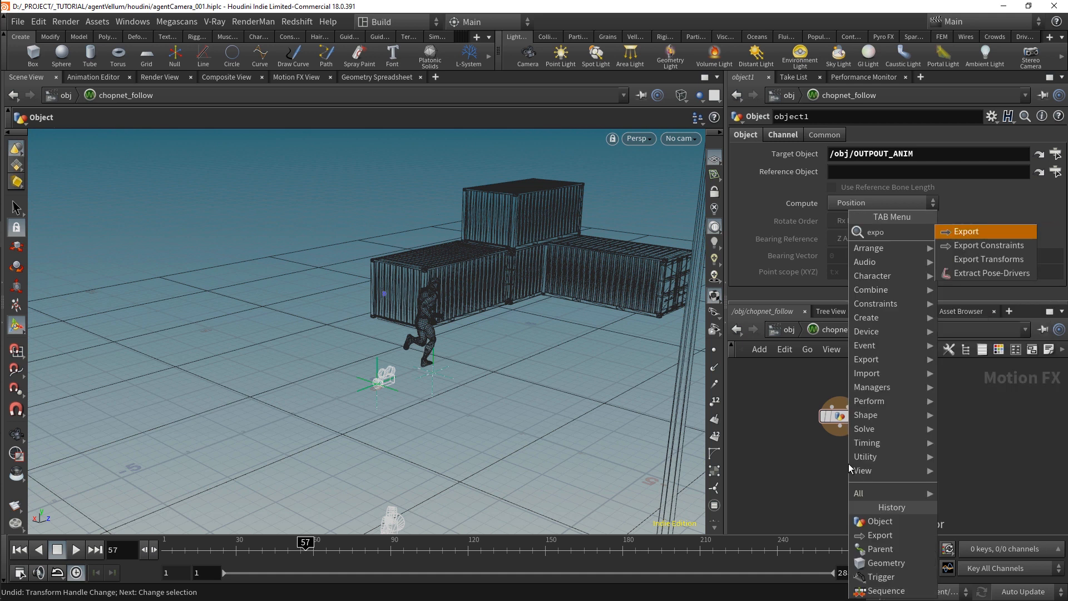
key(Return)
click(849, 463)
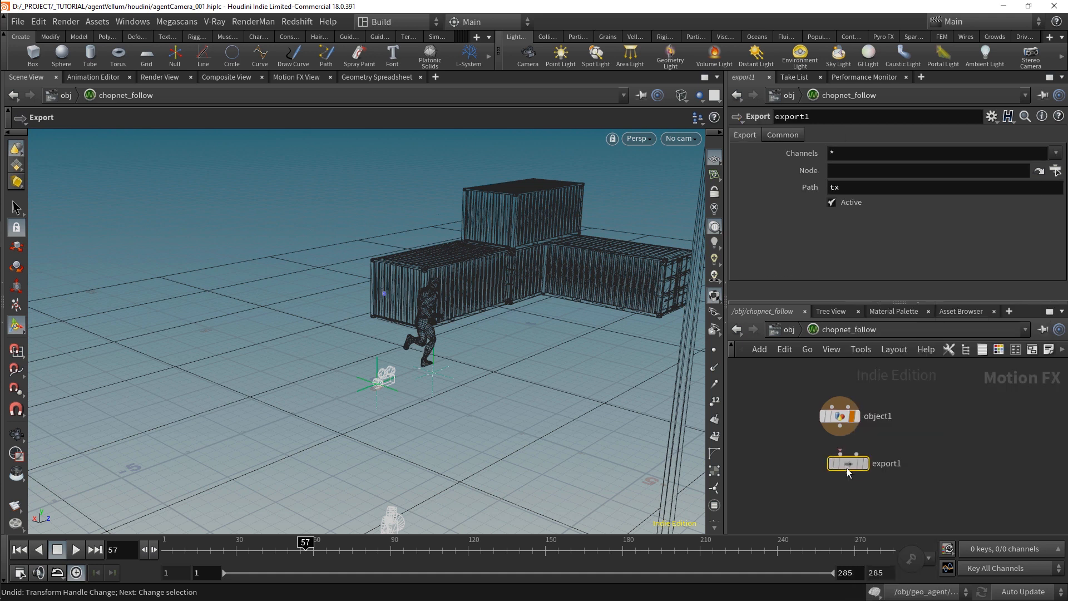
scroll(834, 445, up, 2)
drag(828, 436, 837, 404)
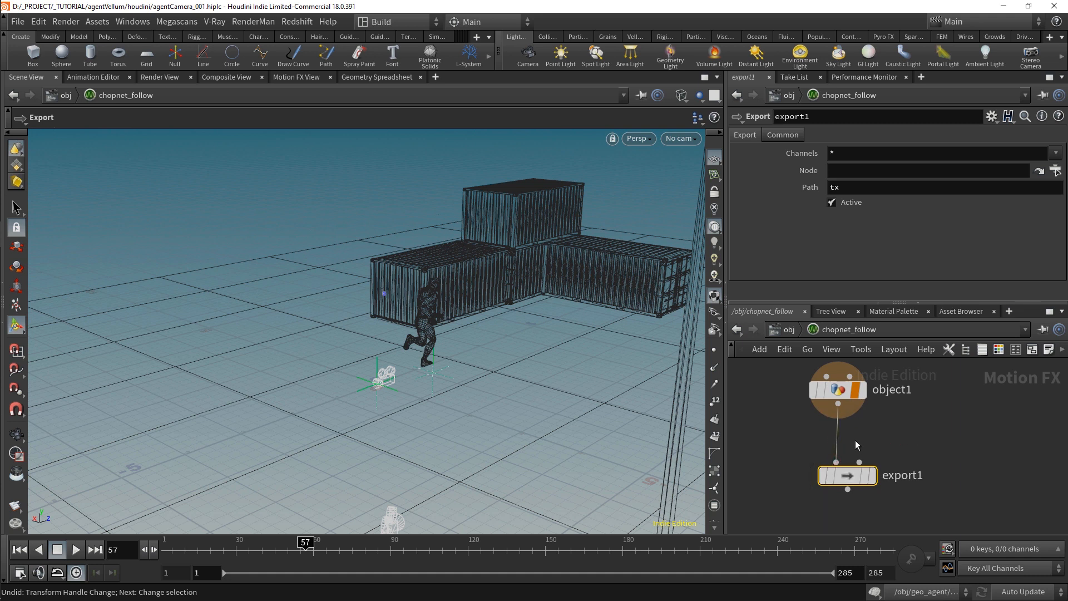
click(869, 480)
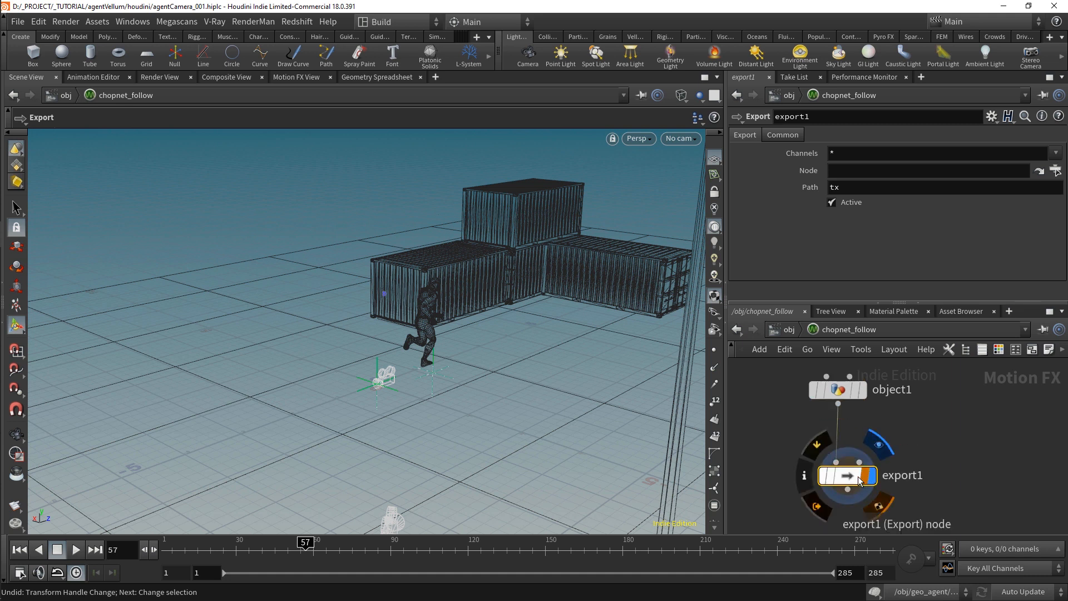
click(1055, 171)
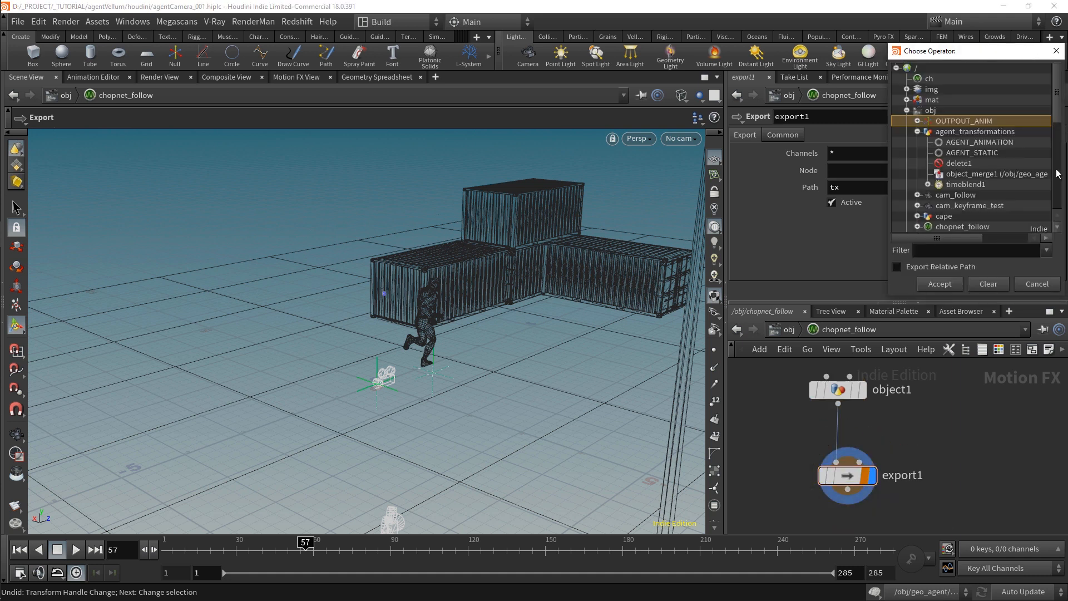
click(917, 132)
scroll(957, 174, down, 4)
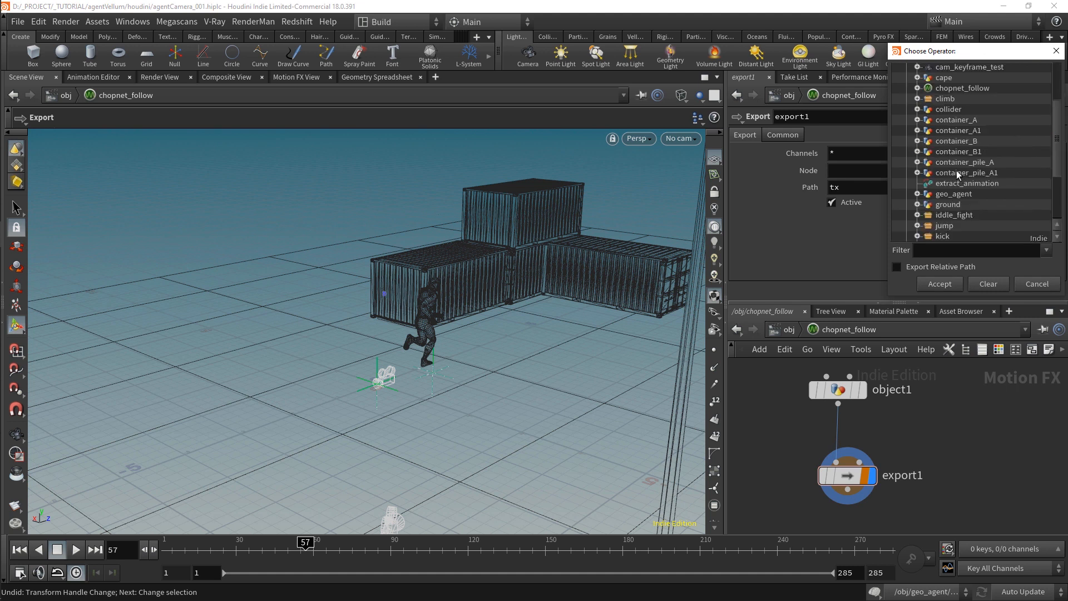
scroll(958, 177, up, 4)
click(1030, 285)
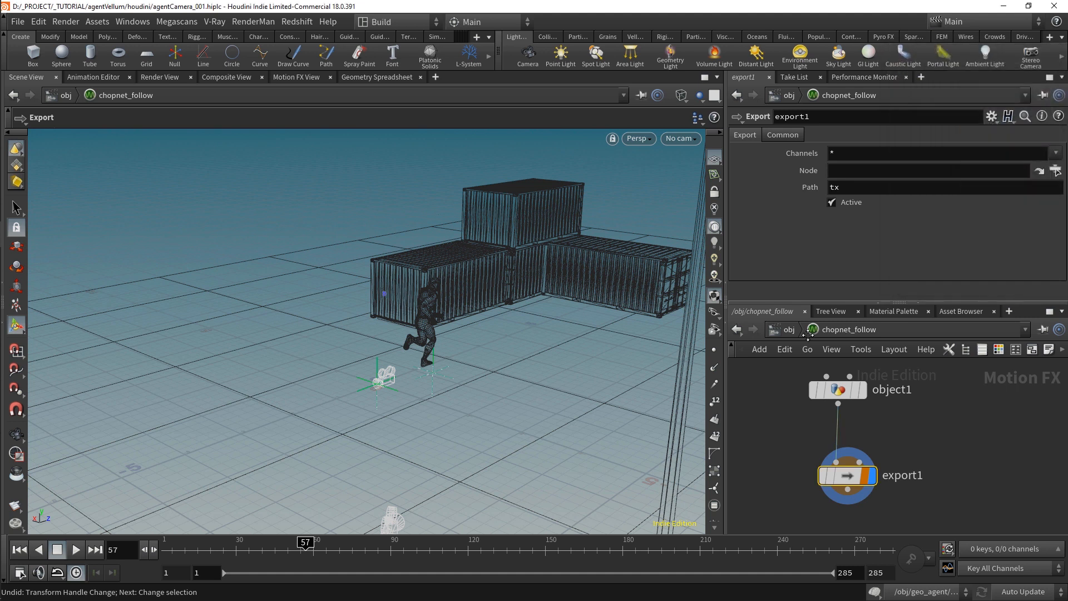
Rename null1 at the object level as PARENT_CAM_FOLLOW and go back inside chopnet_follow
click(789, 330)
double_click(848, 410)
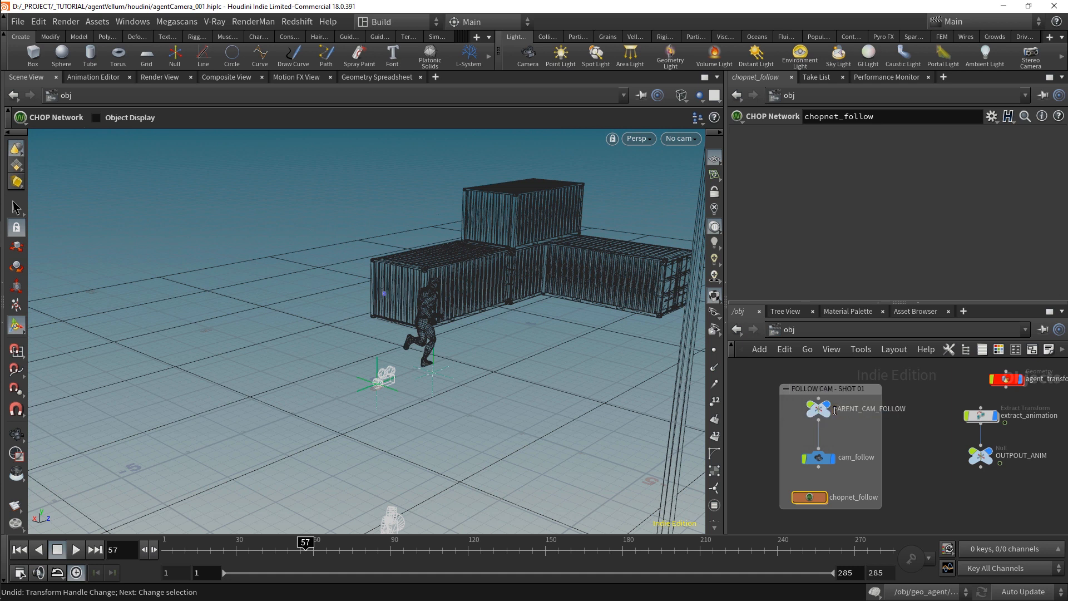
double_click(810, 497)
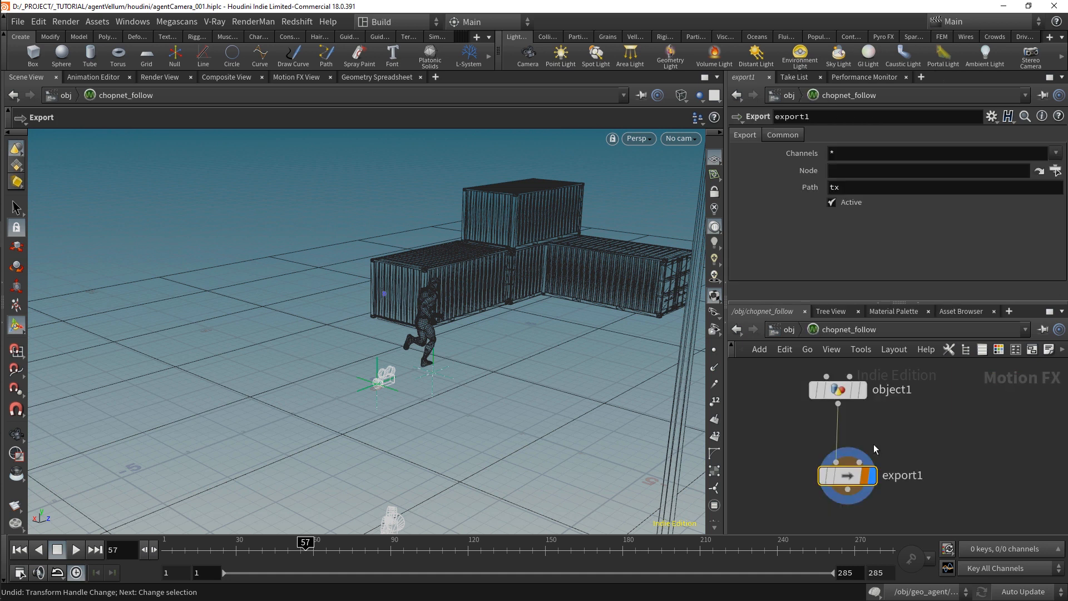
Set the Export node's target node to /obj/PARENT_CAM_FOLLOW, with tx ty tz as both its channels and path
click(1054, 171)
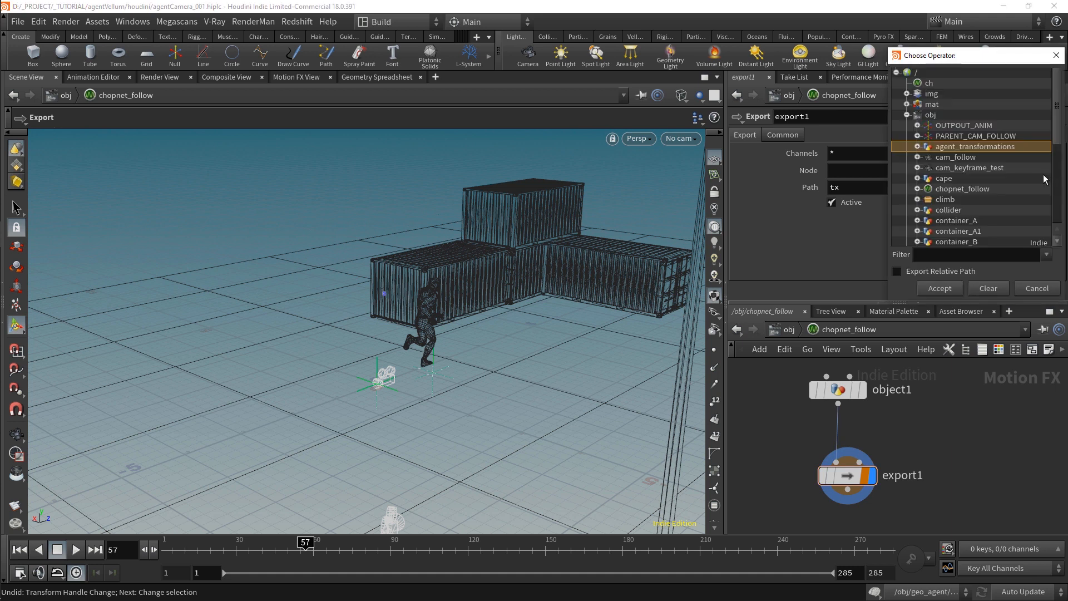
double_click(980, 137)
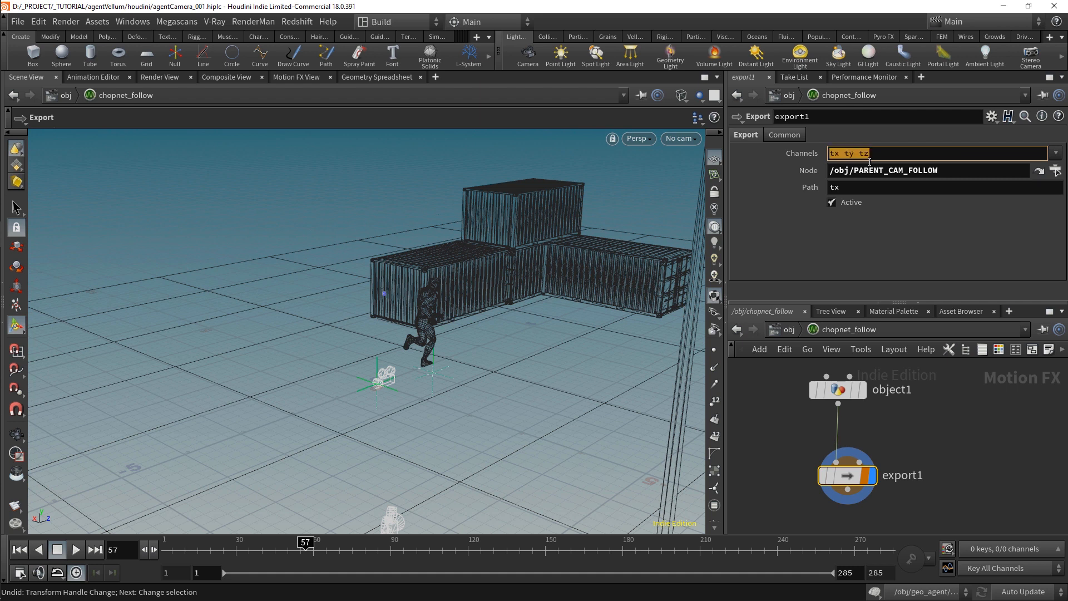
double_click(860, 192)
text(tx ty tz)
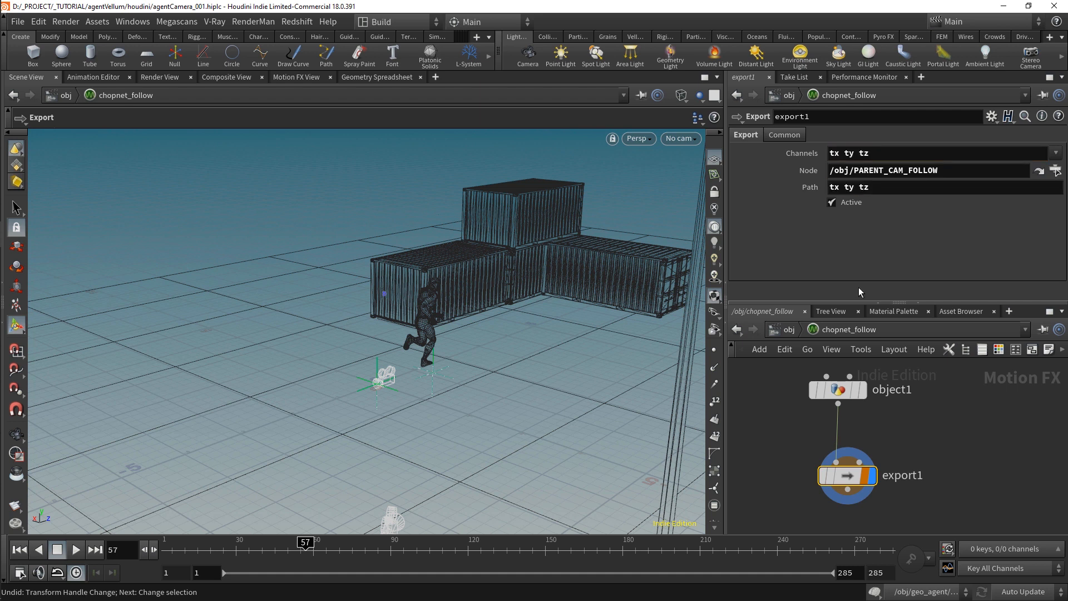
Turn on the export flag of export1 and check the overridden translation of PARENT_CAM_FOLLOW at object level while scrubbing the timeline
mouse_move(829, 479)
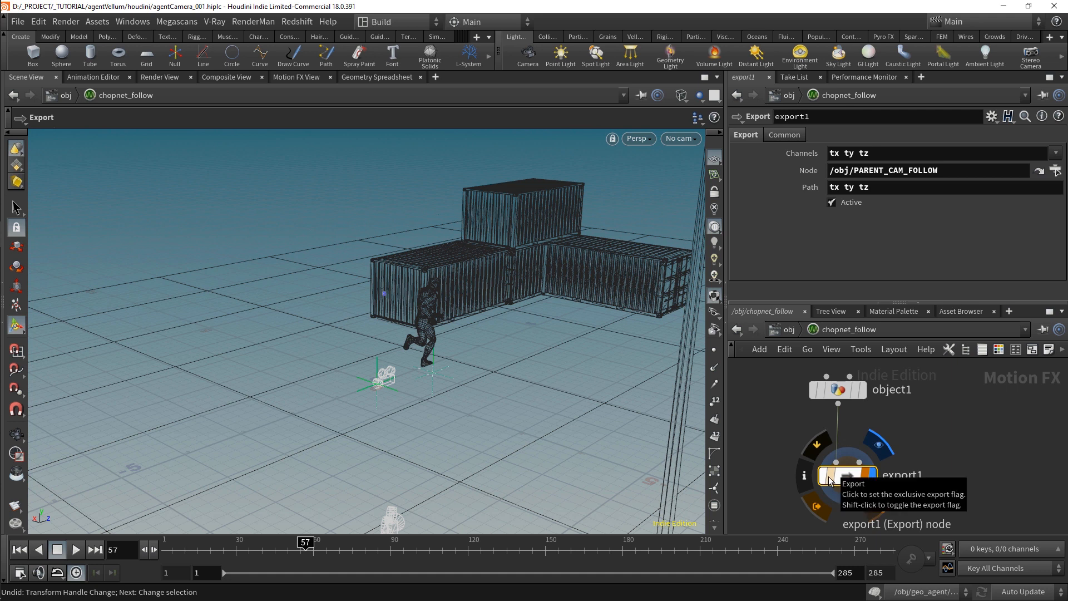
click(818, 508)
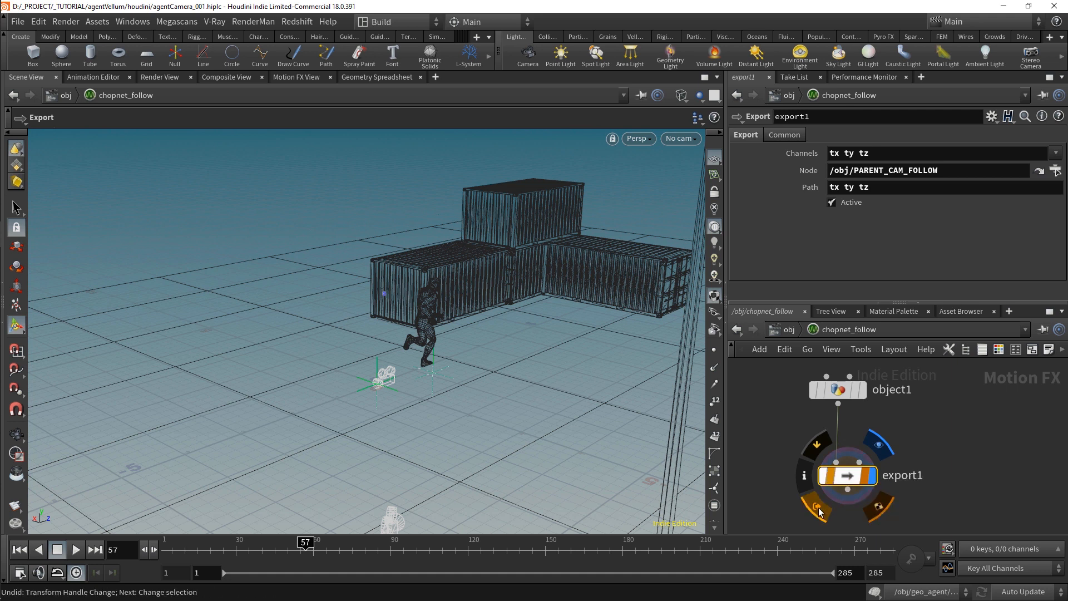
click(790, 331)
click(818, 409)
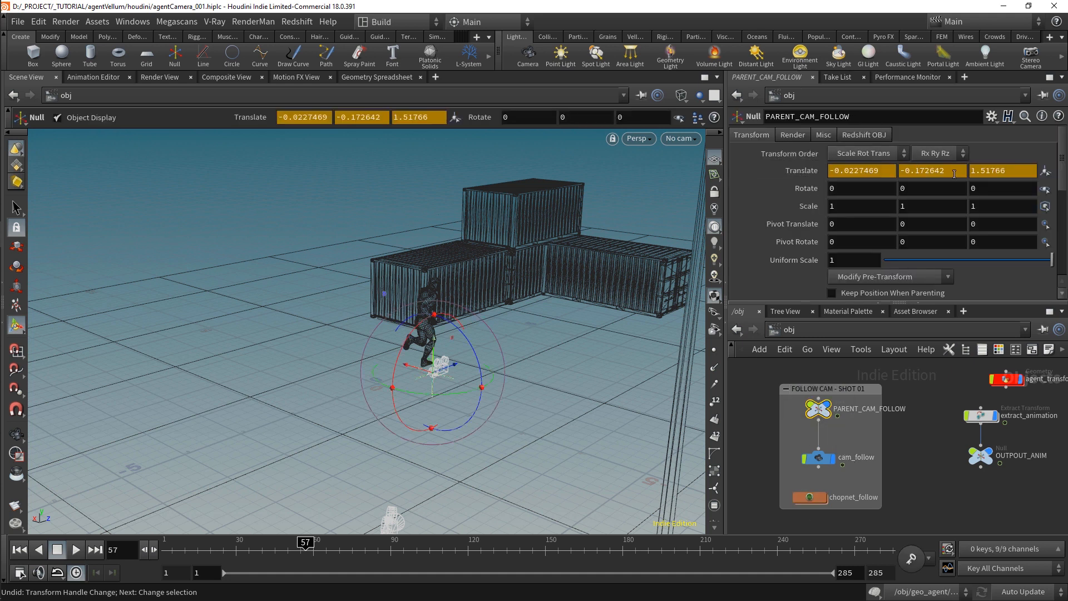
click(821, 171)
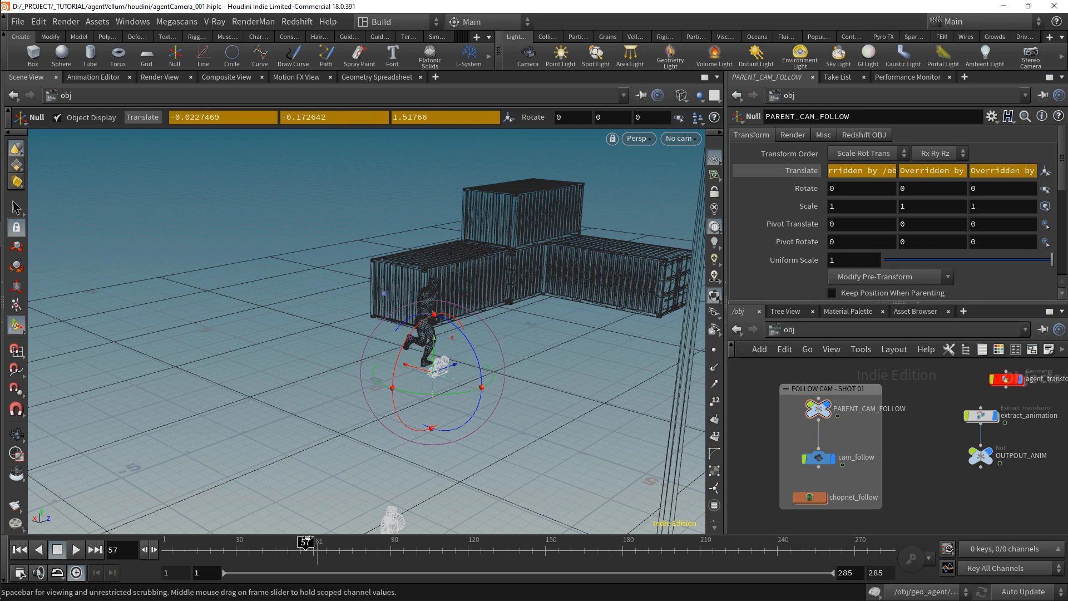
drag(259, 547, 321, 558)
Place cam_follow beside the running character at about -1.695, 1.4, -0.941, turned about -100.3 degrees around Y
alt+right_drag(516, 316, 678, 367)
click(818, 458)
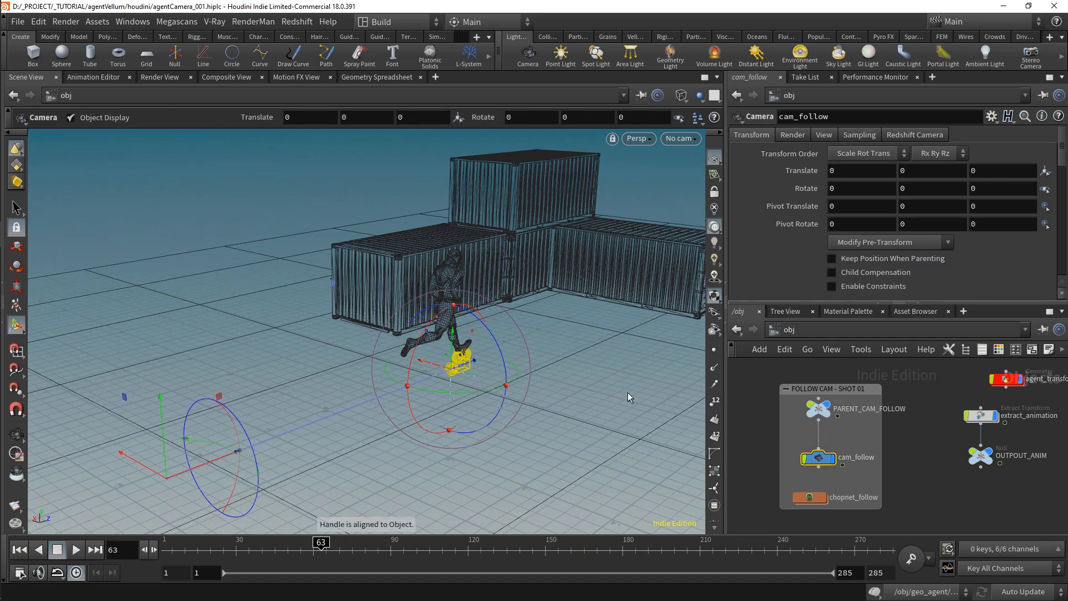
drag(209, 463, 511, 391)
alt+drag(520, 381, 497, 381)
drag(535, 385, 508, 409)
middle_drag(913, 172, 1037, 170)
Look through cam_follow and reframe the character at about -1.754, 1.4, -0.331 with a Y rotation of about -95.5 degrees
click(691, 140)
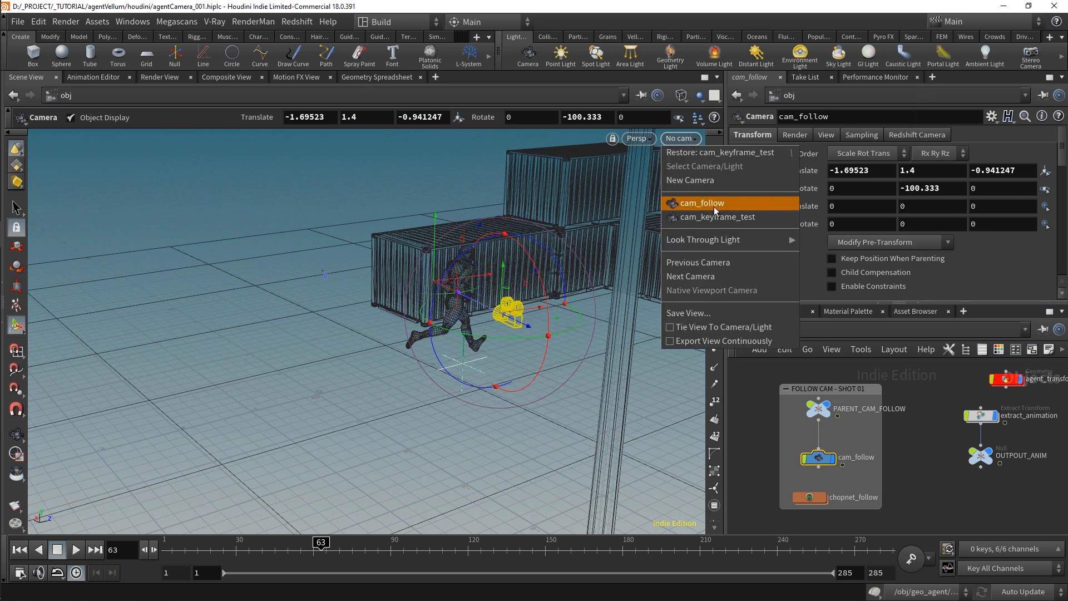
click(714, 208)
middle_drag(852, 171, 860, 171)
key(ctrl+z)
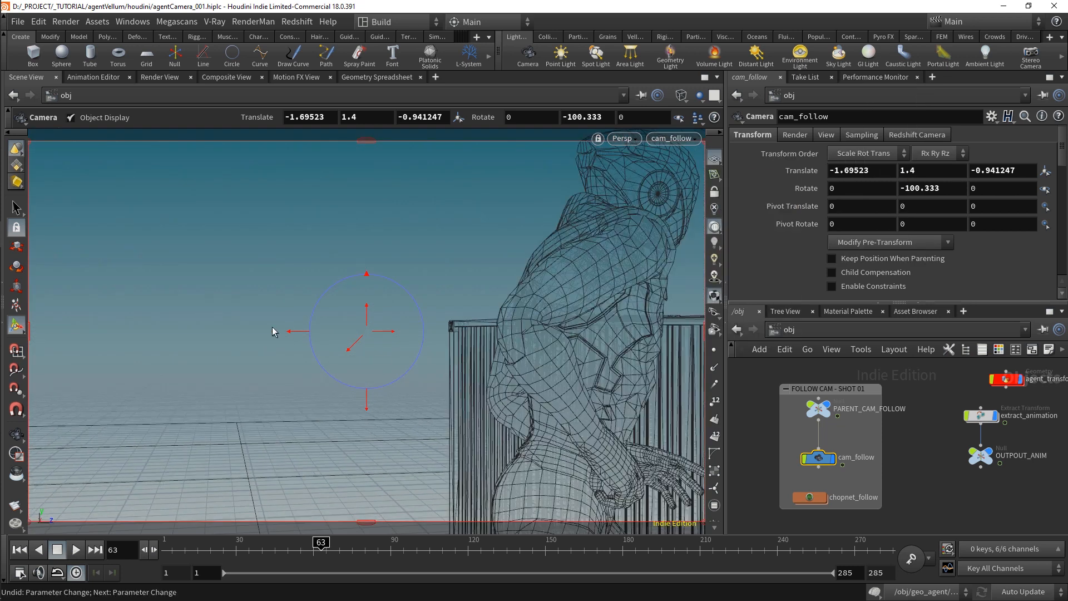
drag(293, 331, 554, 316)
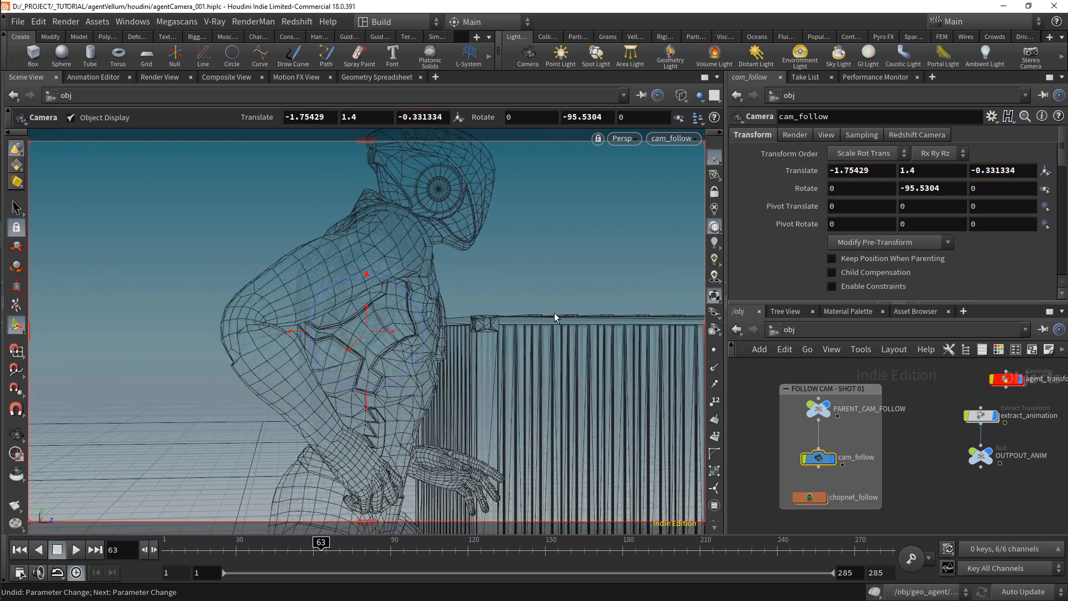
Set the focal length of cam_follow to 40 millimeters
click(794, 135)
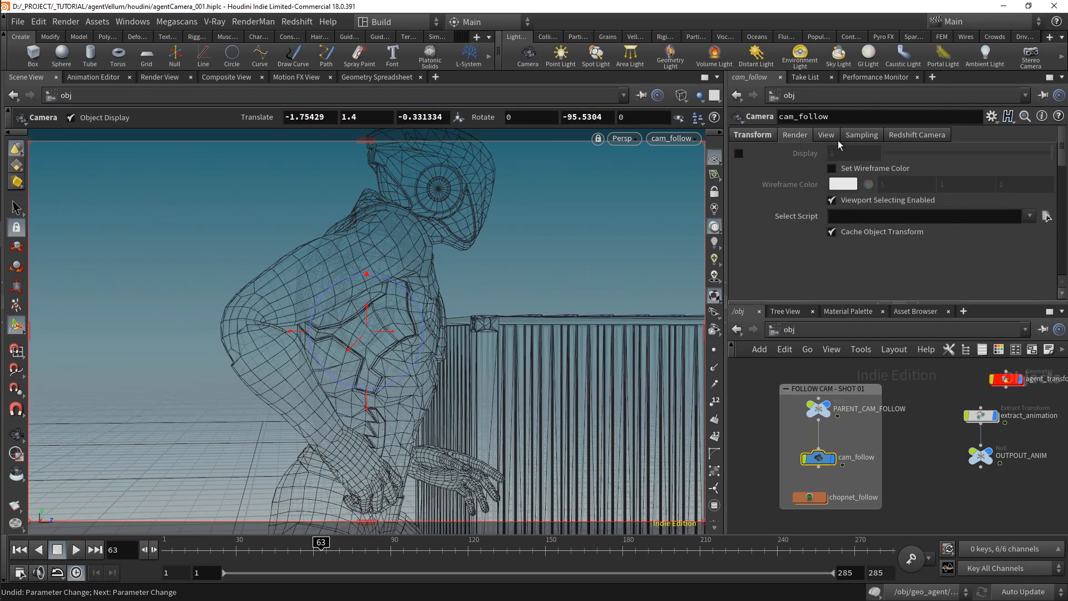
click(836, 139)
click(842, 239)
text(40)
key(Return)
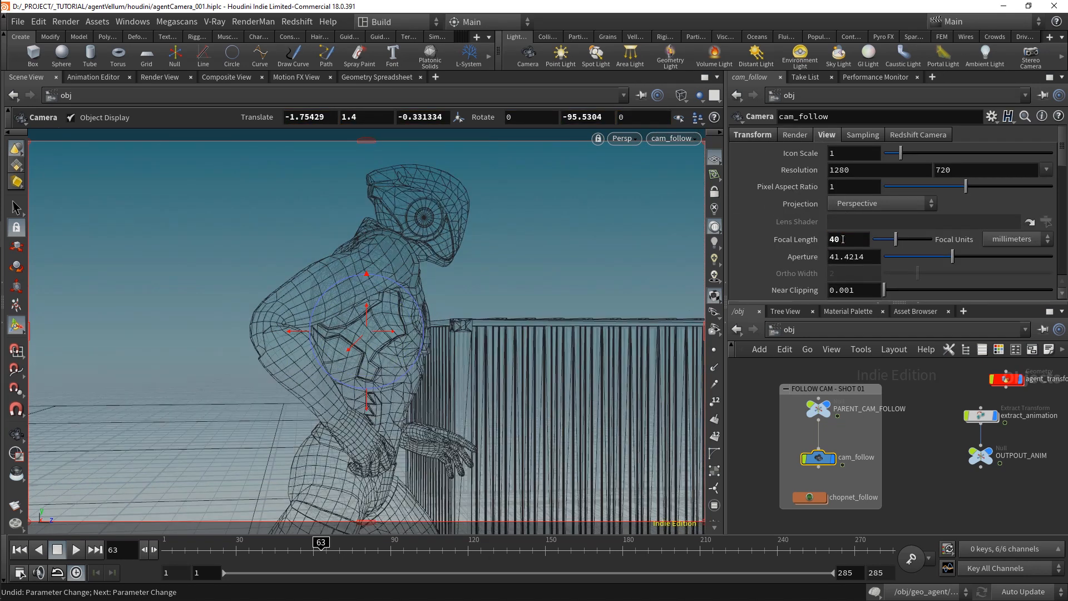
Play the animation from the early frames through cam_follow to check how it follows the character
drag(321, 549, 200, 554)
click(78, 550)
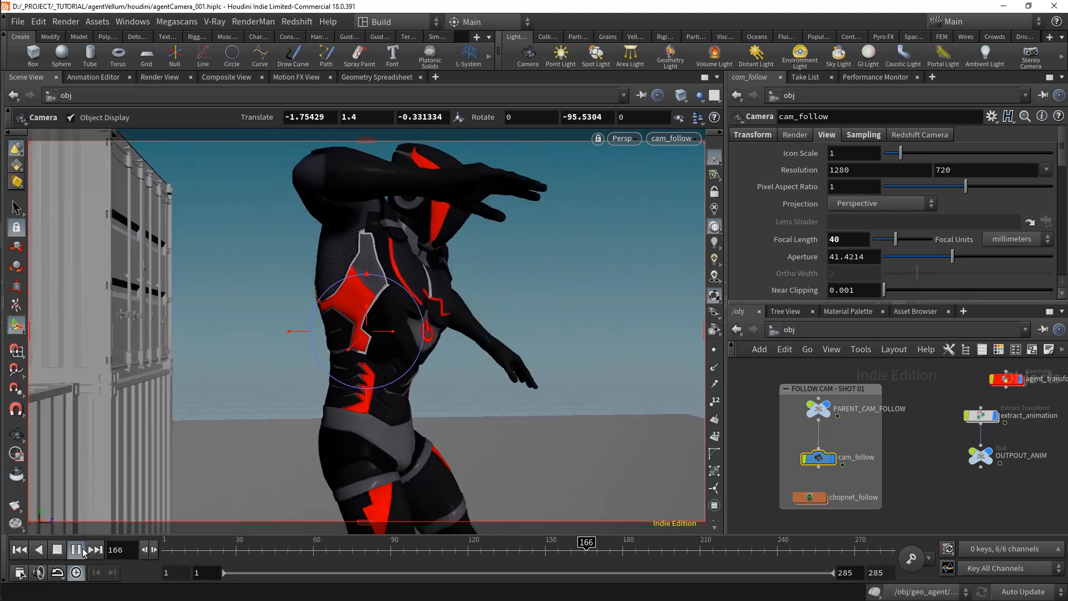
click(82, 551)
drag(351, 548, 337, 549)
Insert a Jiggle node between object1 and export1 inside chopnet_follow
click(812, 496)
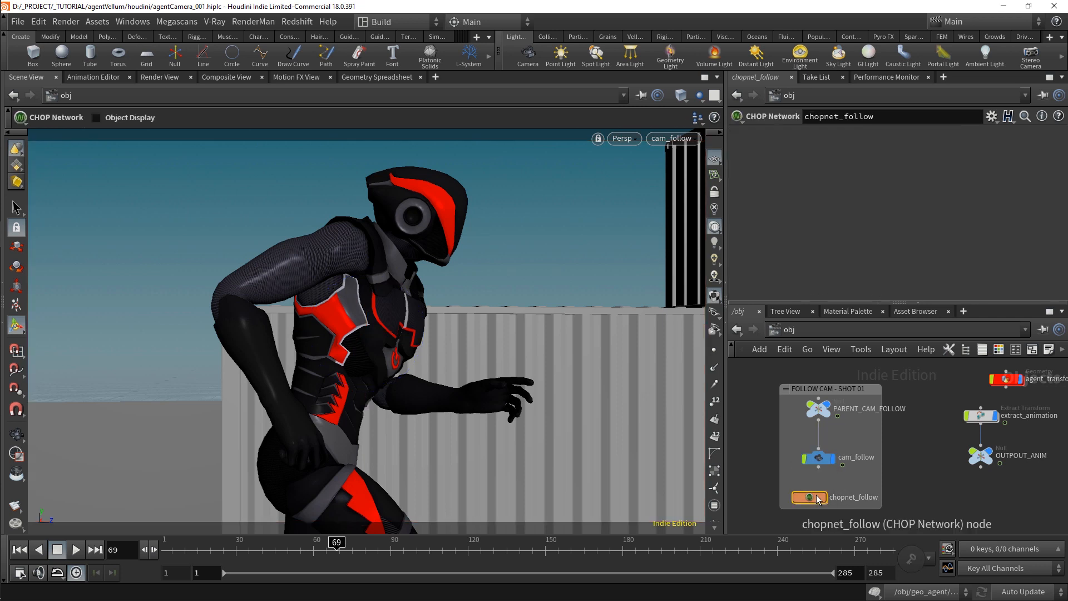
double_click(817, 498)
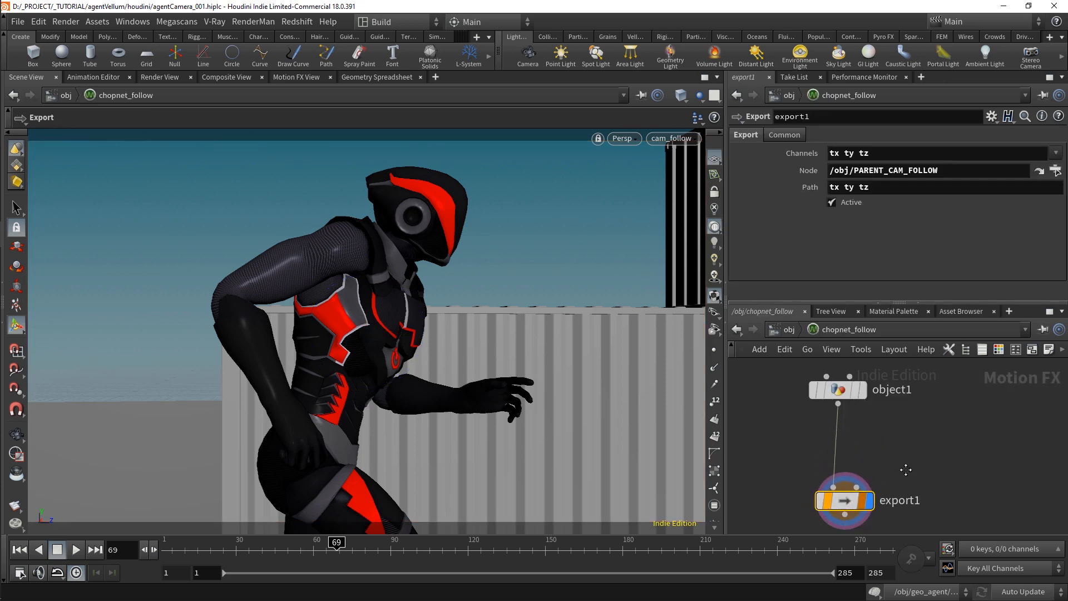
scroll(843, 419, up, 3)
key(Tab)
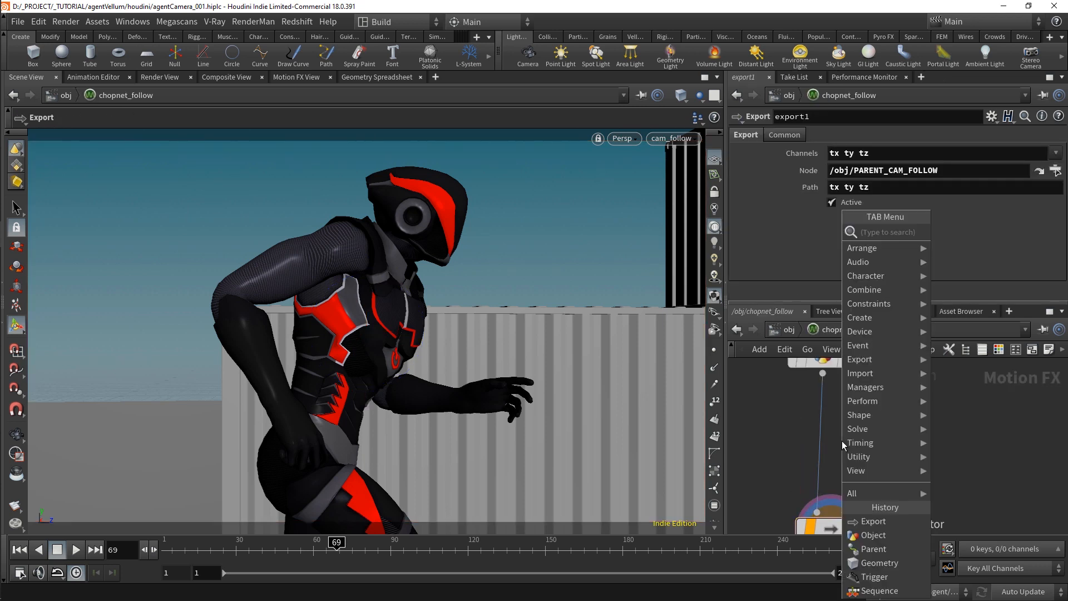
key(Return)
click(813, 445)
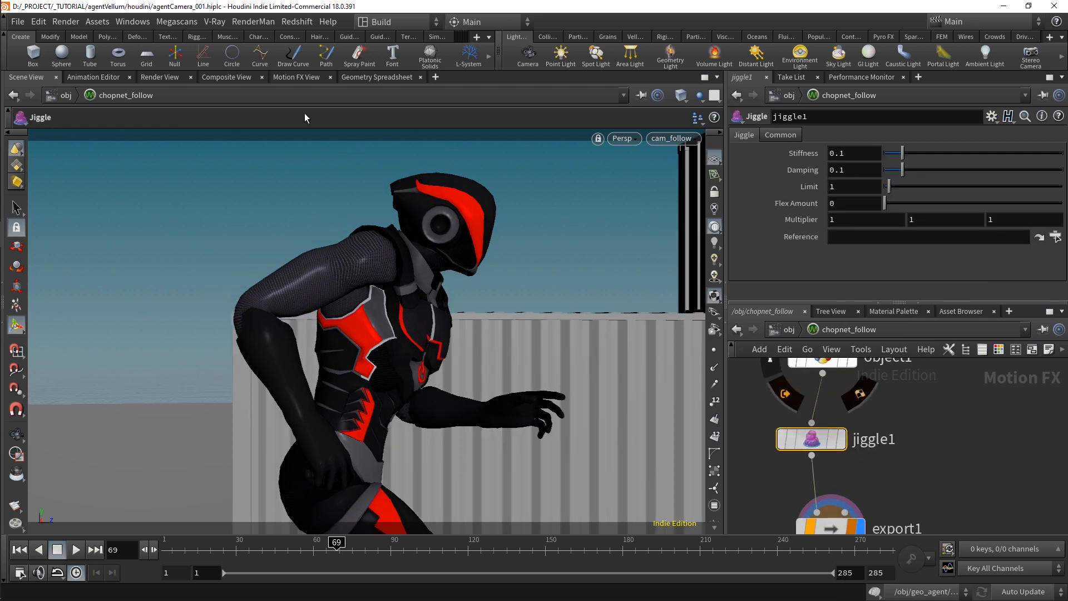
Compare the tx, ty and tz motion curves with jiggle1 bypassed and active
click(297, 77)
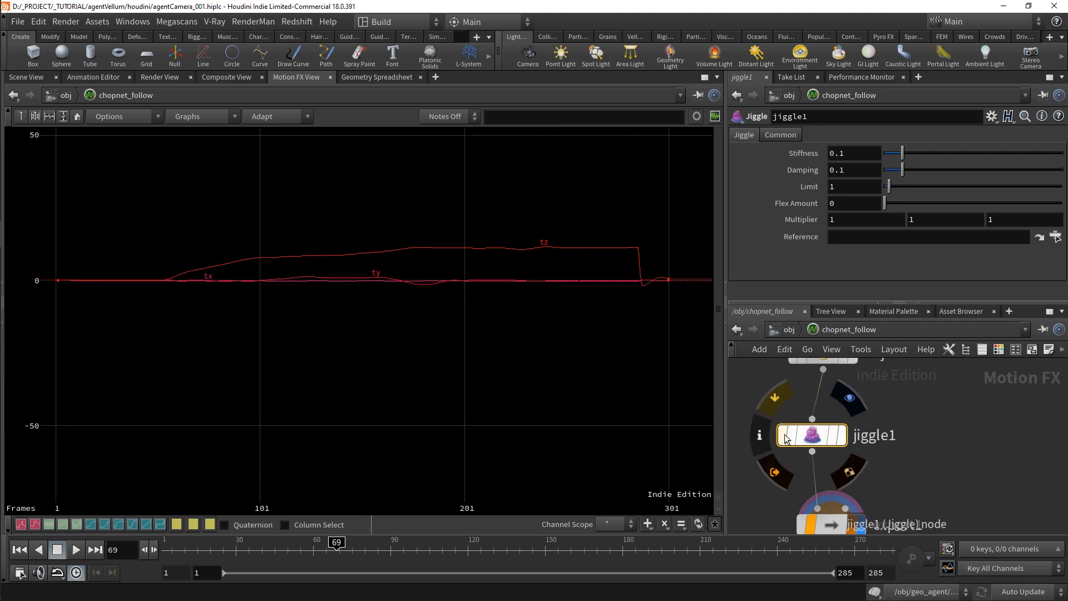
scroll(326, 283, up, 5)
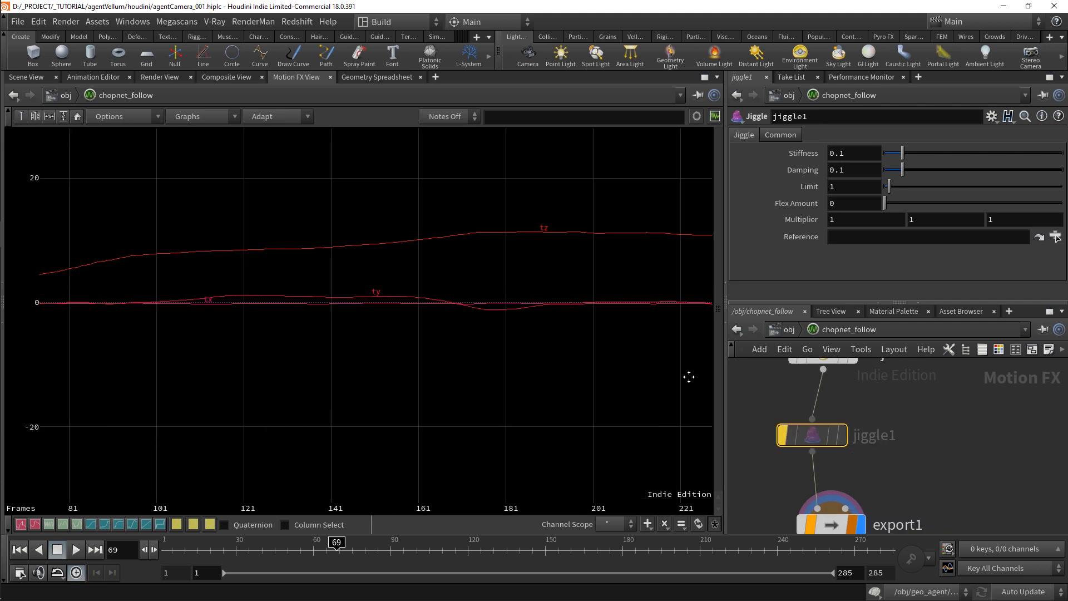
click(782, 436)
click(782, 436)
click(783, 436)
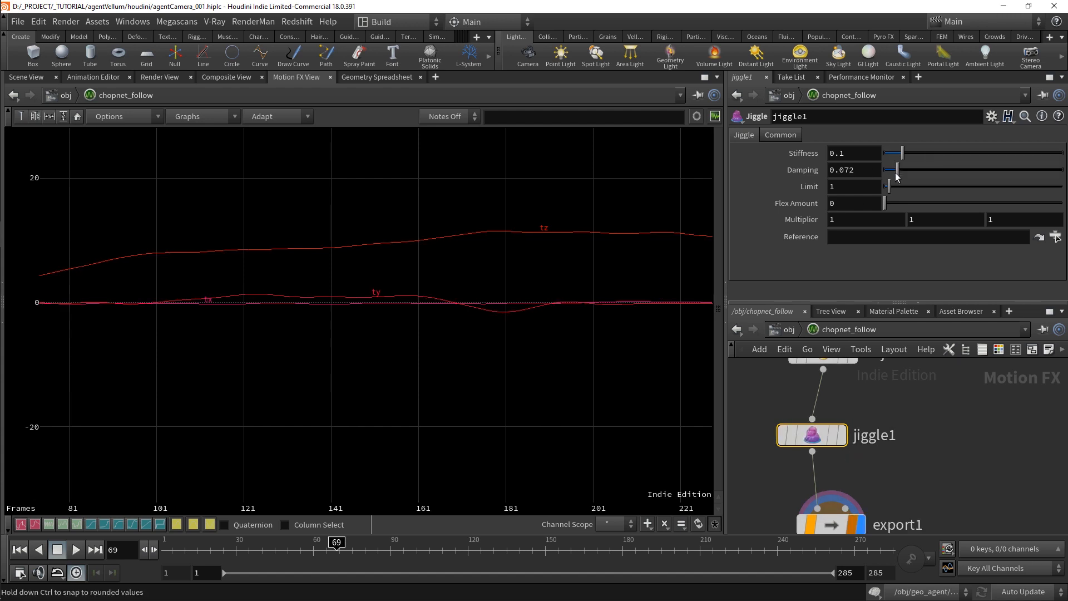
Set jiggle1's Stiffness to 0.013, Damping to 0.031 and Flex Amount to 0.013, and play the shot through the follow camera
mouse_move(892, 176)
mouse_down()
mouse_move(1062, 172)
mouse_move(878, 181)
mouse_move(945, 156)
mouse_move(1062, 155)
mouse_move(878, 159)
mouse_move(888, 157)
mouse_up()
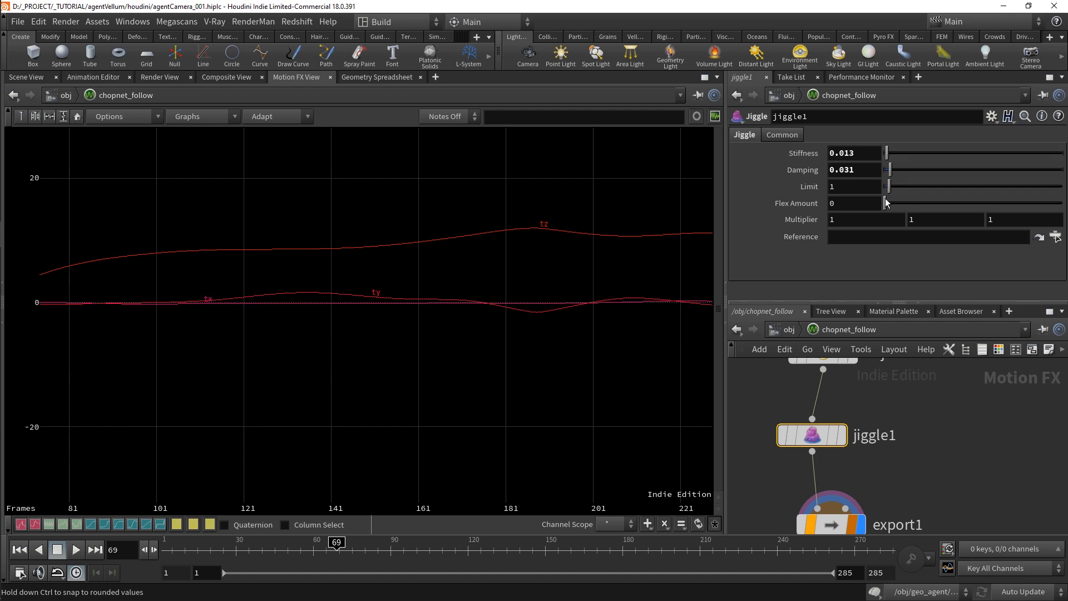
mouse_move(887, 203)
mouse_down()
mouse_move(941, 204)
mouse_move(887, 204)
mouse_up()
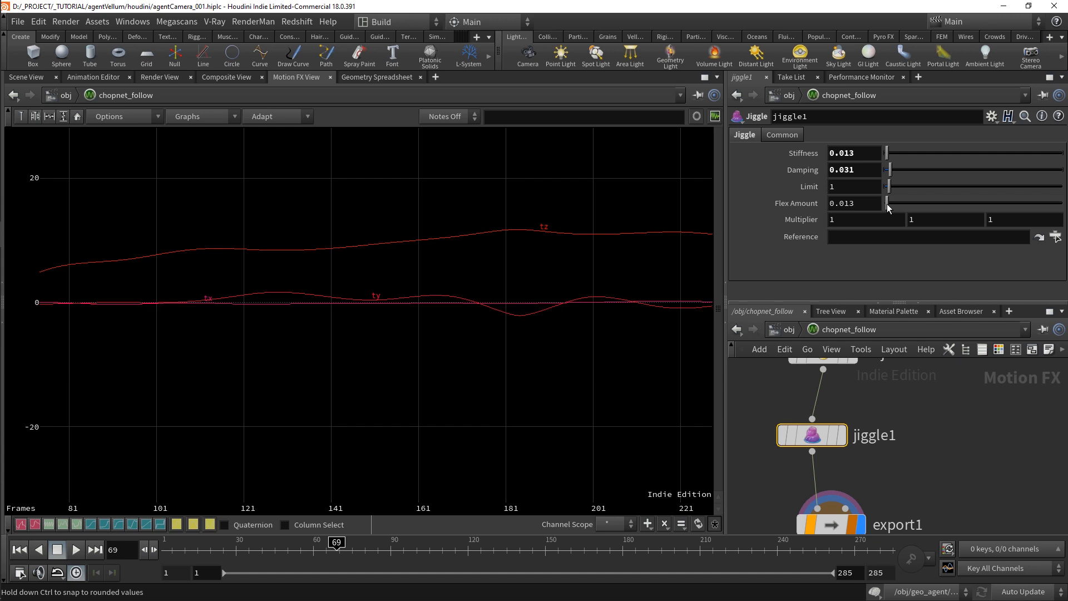
click(40, 76)
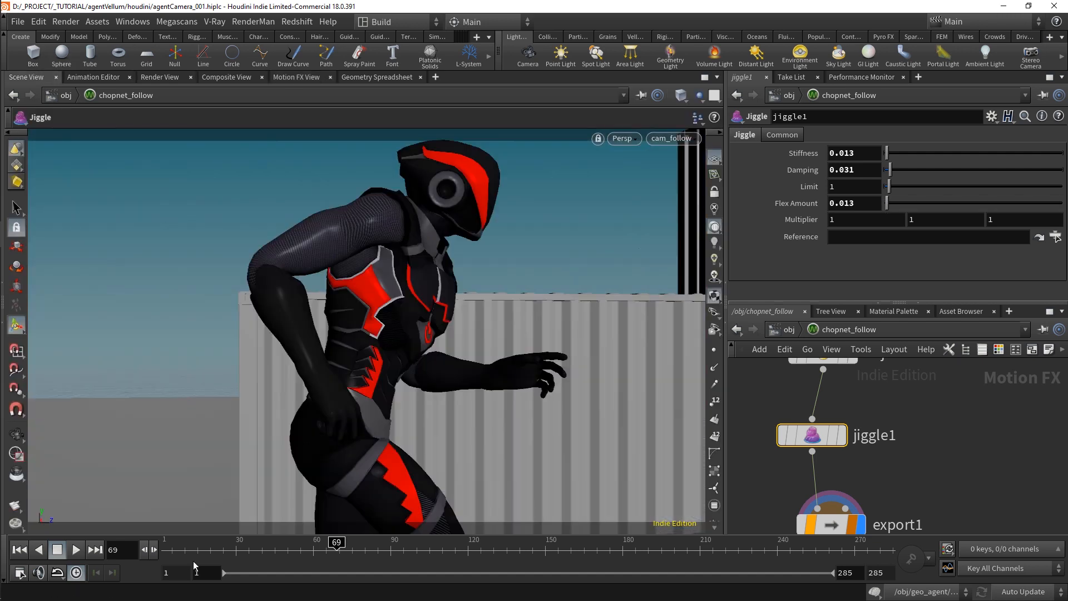
click(75, 549)
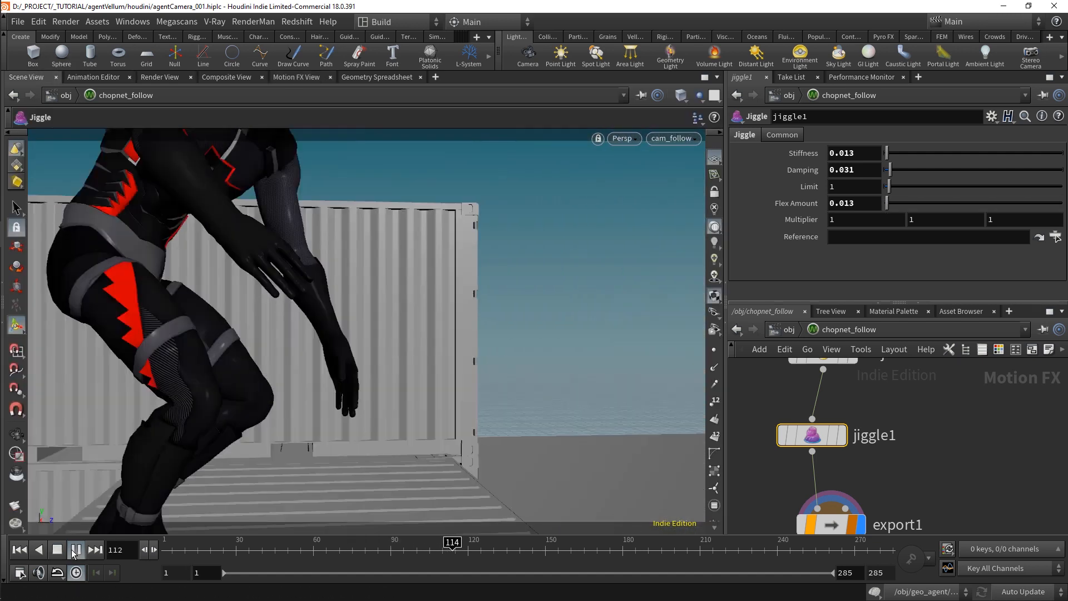
click(73, 551)
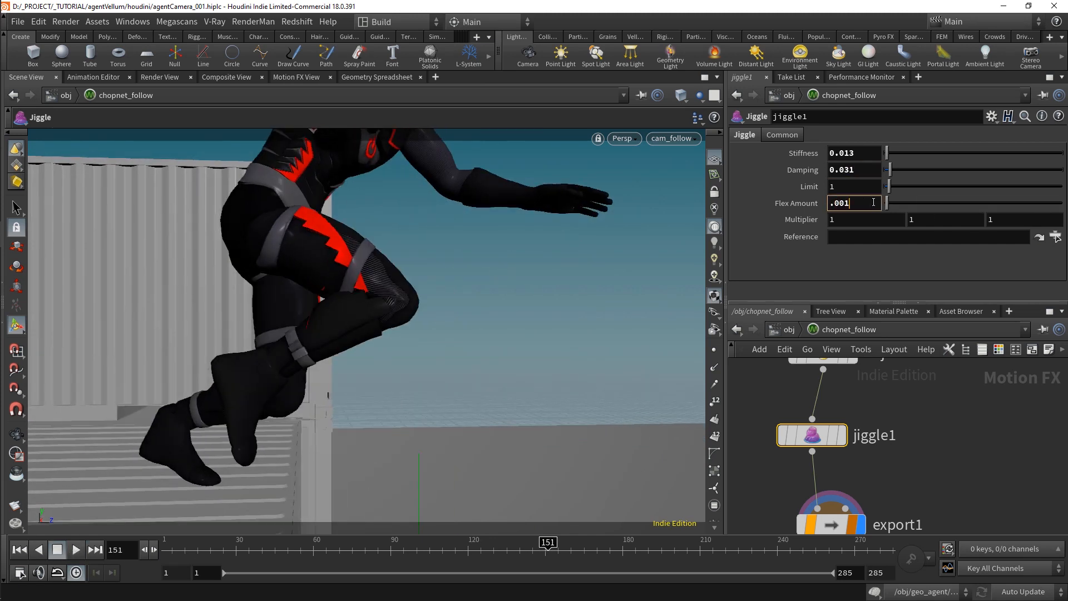
Set jiggle1's Flex Amount to .001 and Stiffness to 0.2, and play back the camera motion
key(Return)
drag(537, 540, 338, 550)
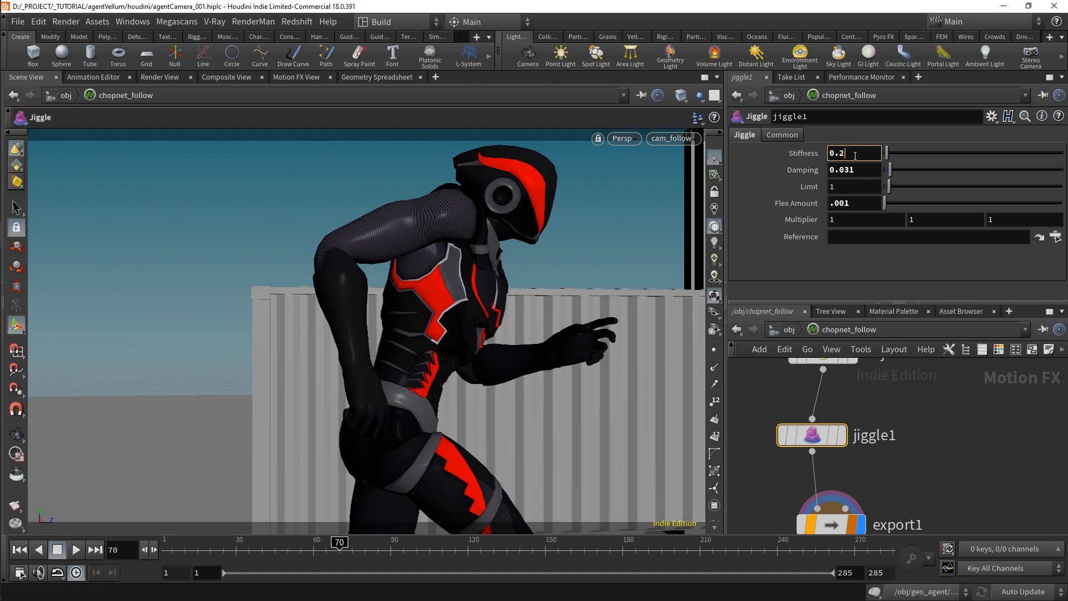
key(Return)
drag(342, 543, 278, 544)
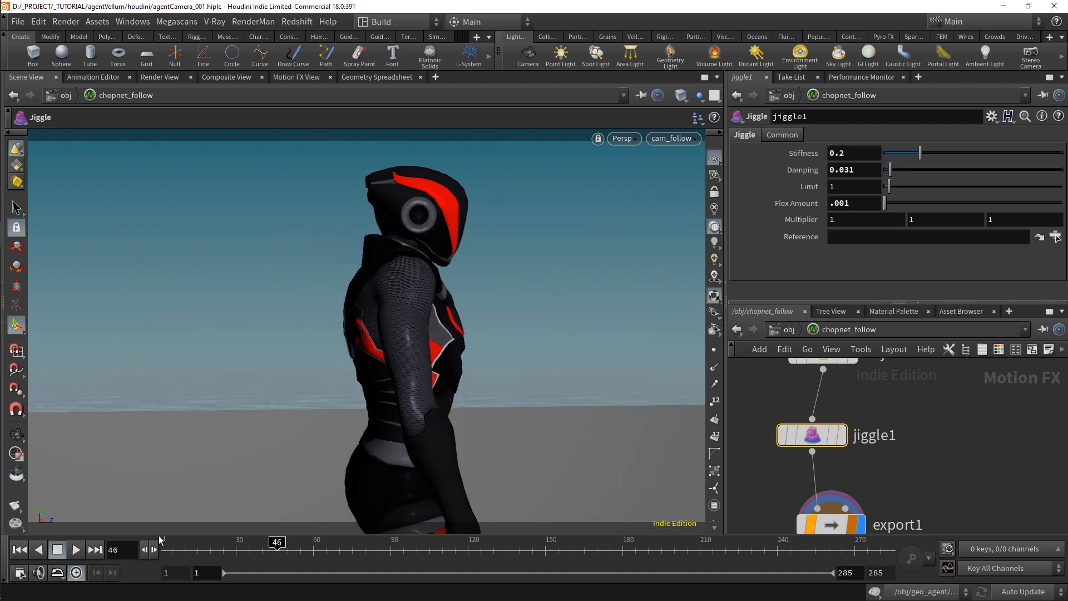
click(75, 550)
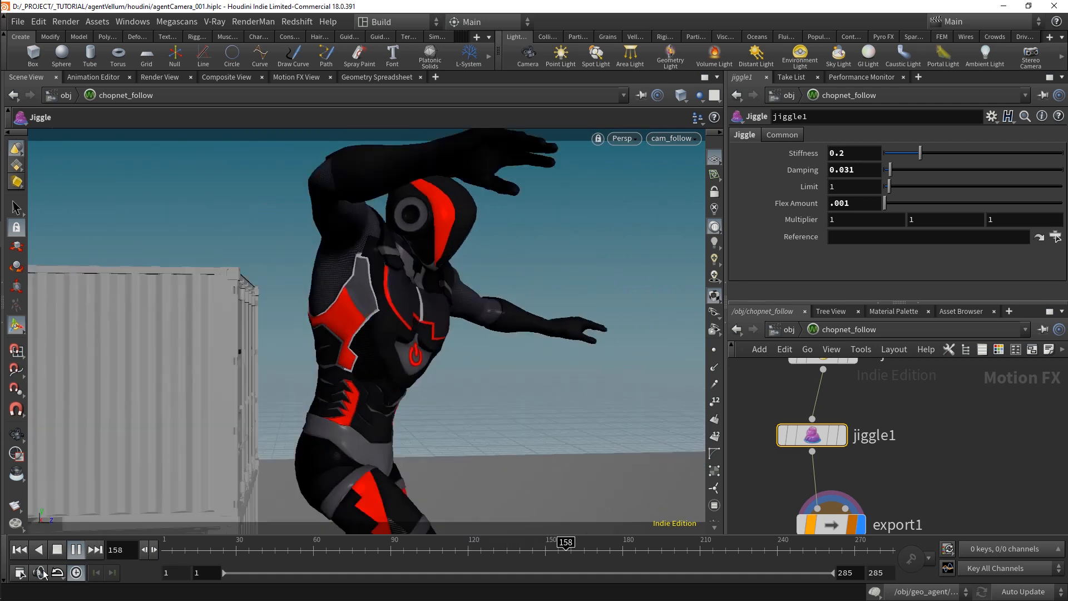
click(58, 549)
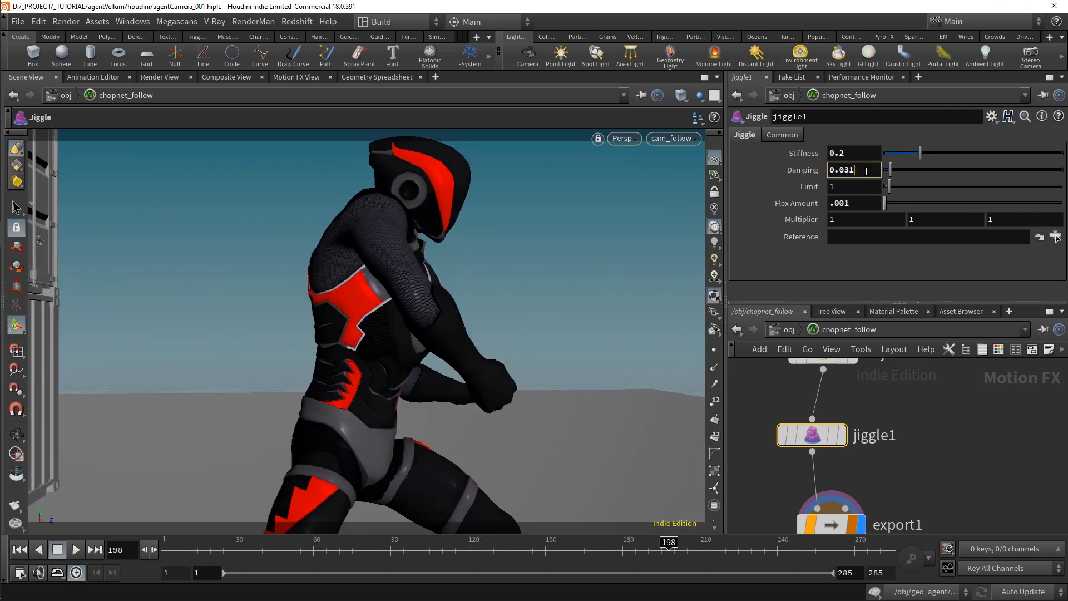
Set jiggle1's Damping to .2 and replay the running shot through the follow camera
text(.2)
key(Return)
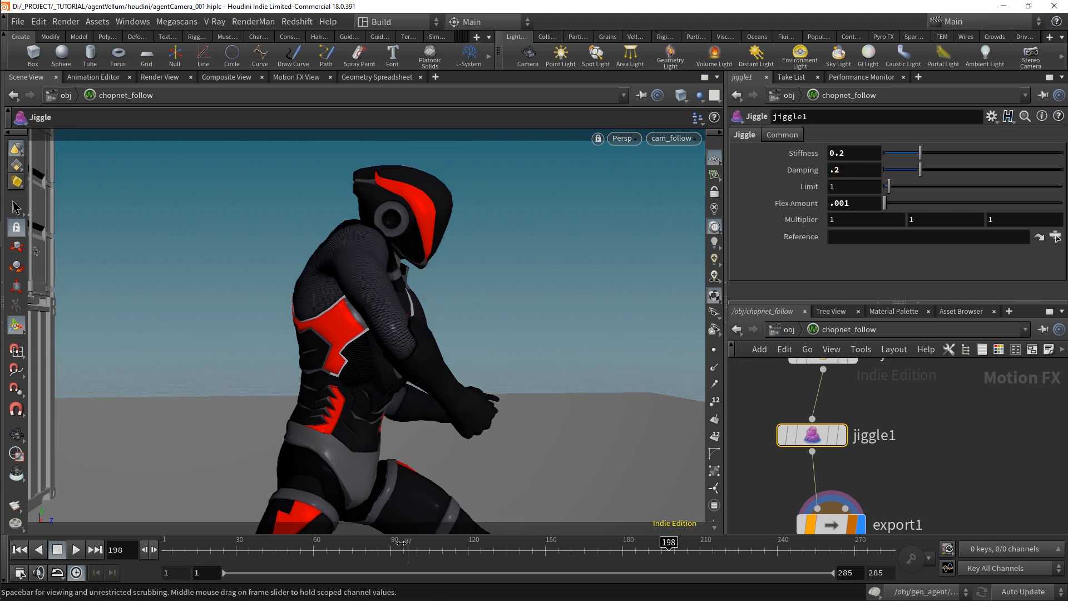
drag(403, 548, 310, 551)
click(74, 549)
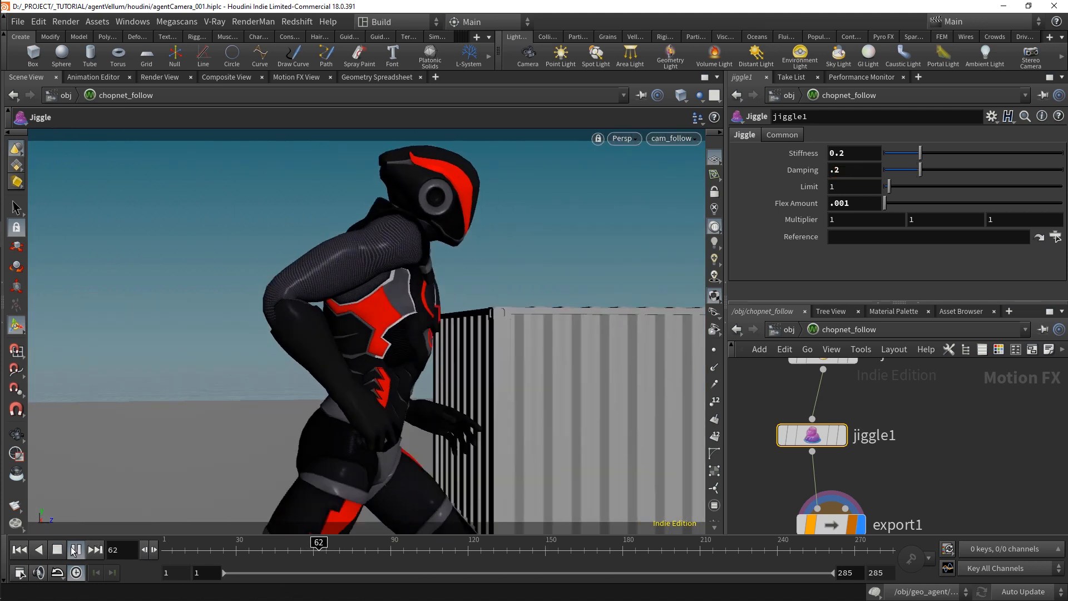
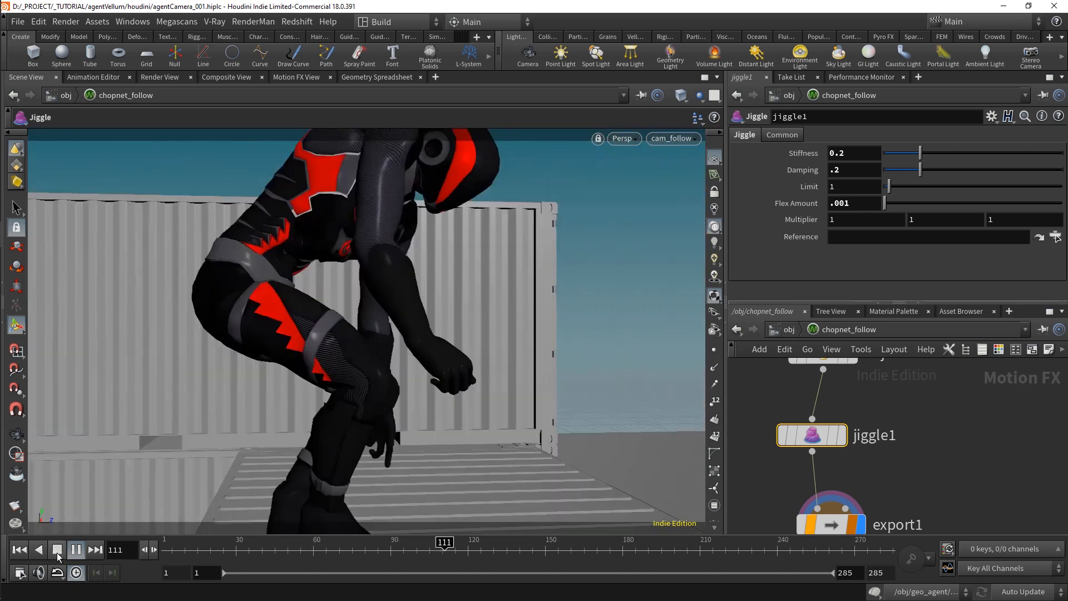
click(58, 555)
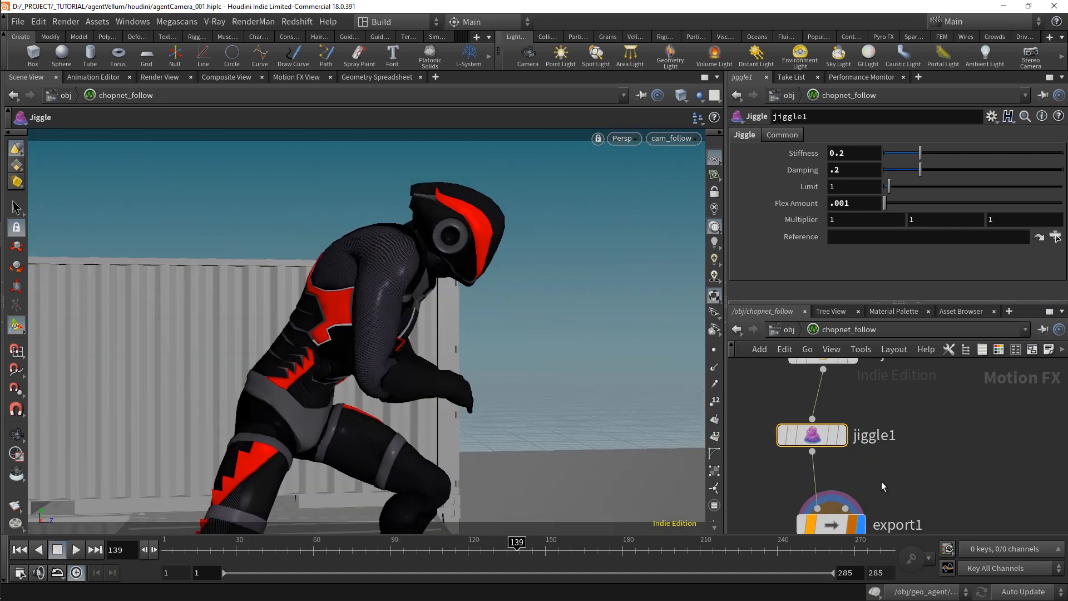
Insert a Lag node between object1 and jiggle1
key(Tab)
text(lag)
key(Return)
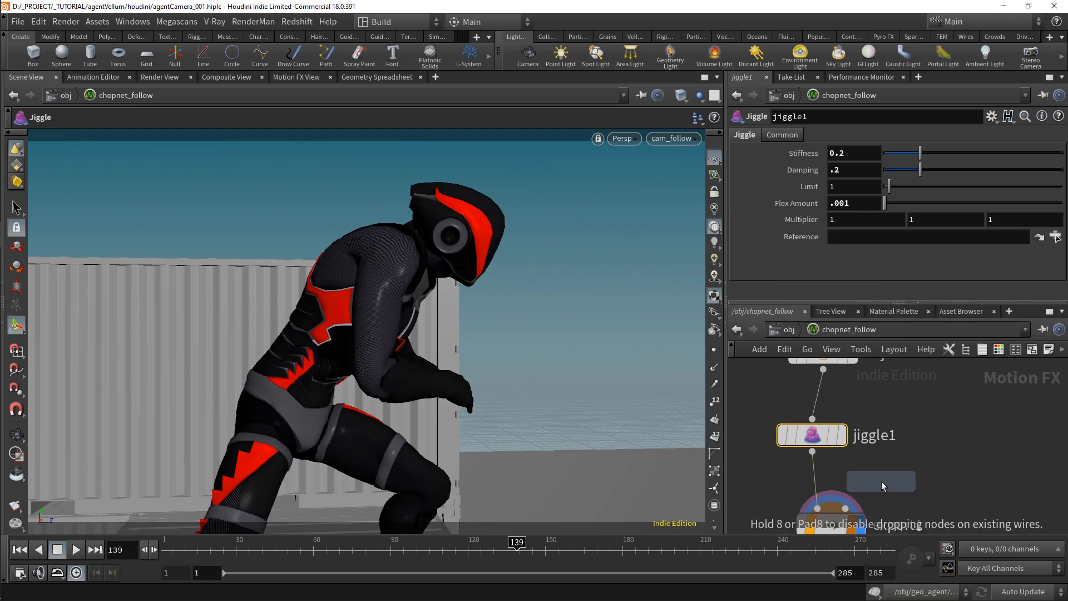
click(813, 425)
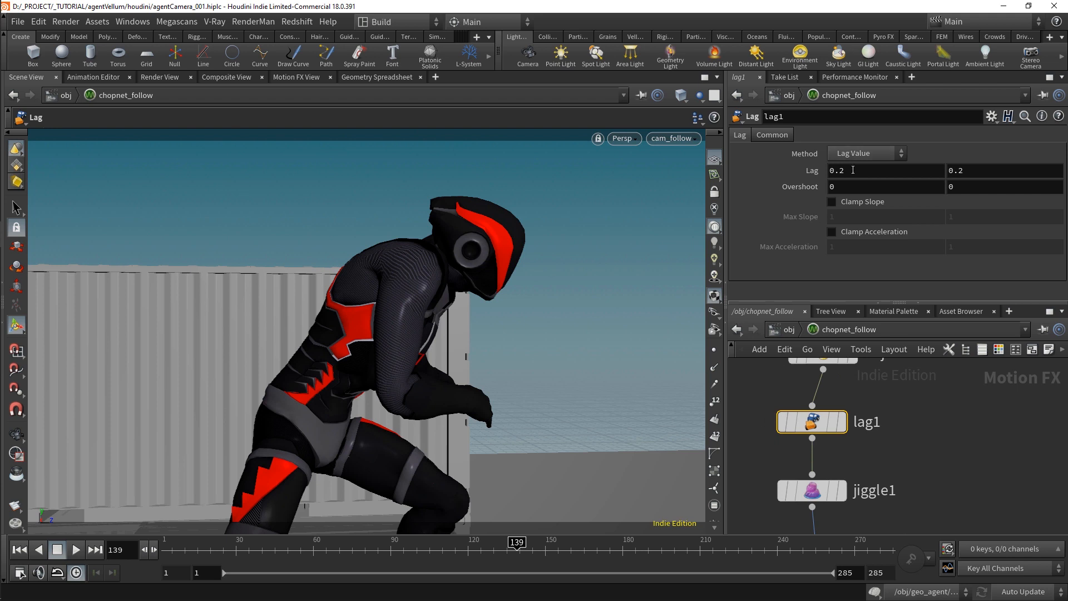
Set lag1's first Lag value to 1.5 and play the shot from around frame 7
middle_drag(853, 170, 761, 215)
click(176, 551)
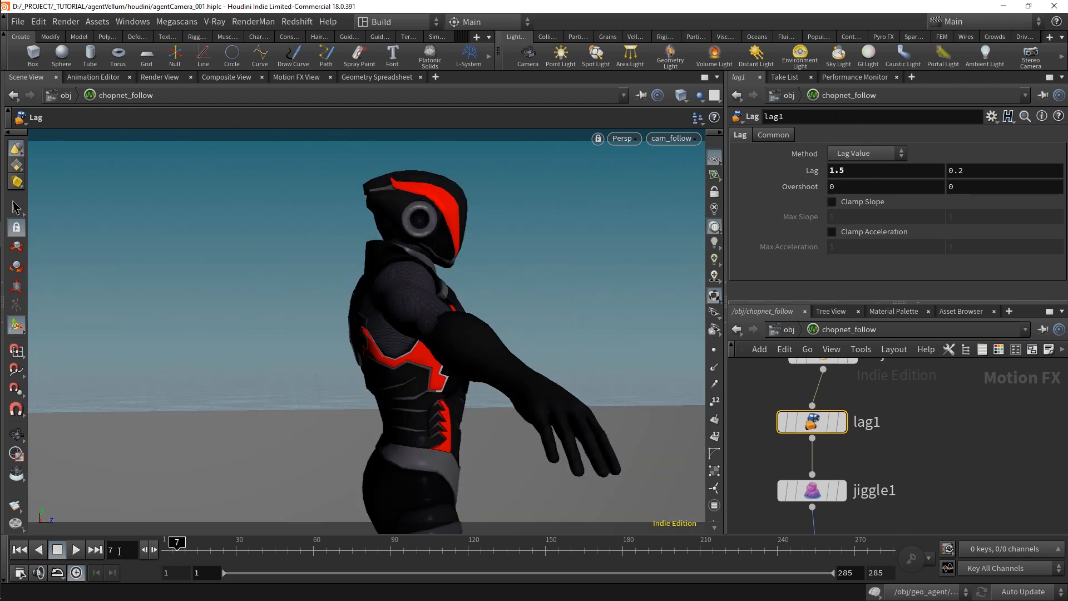
click(76, 549)
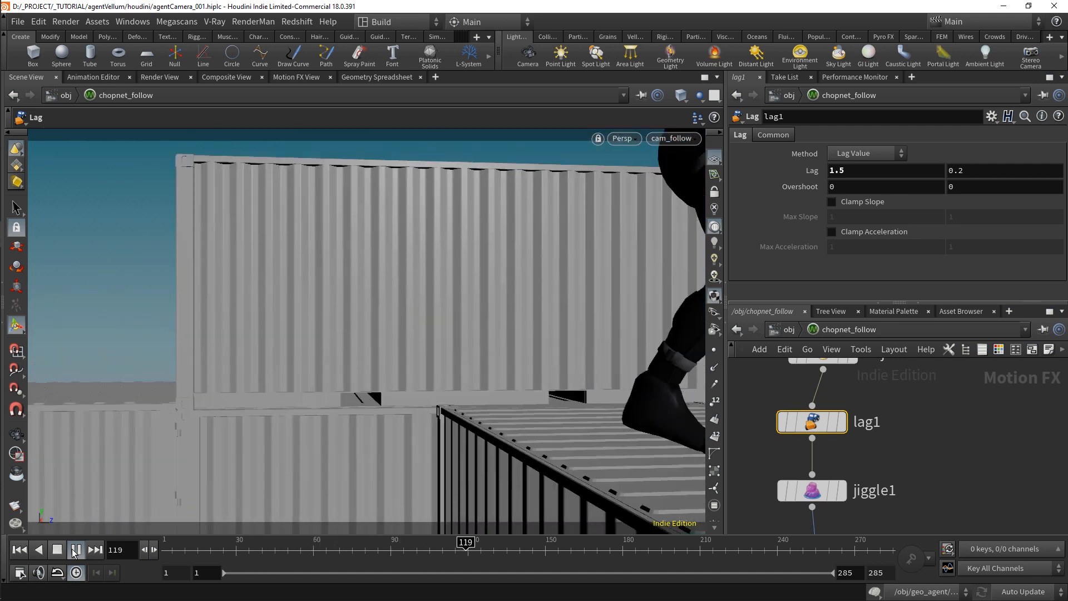
Set lag1's first Lag value to .3 and replay the shot
click(74, 553)
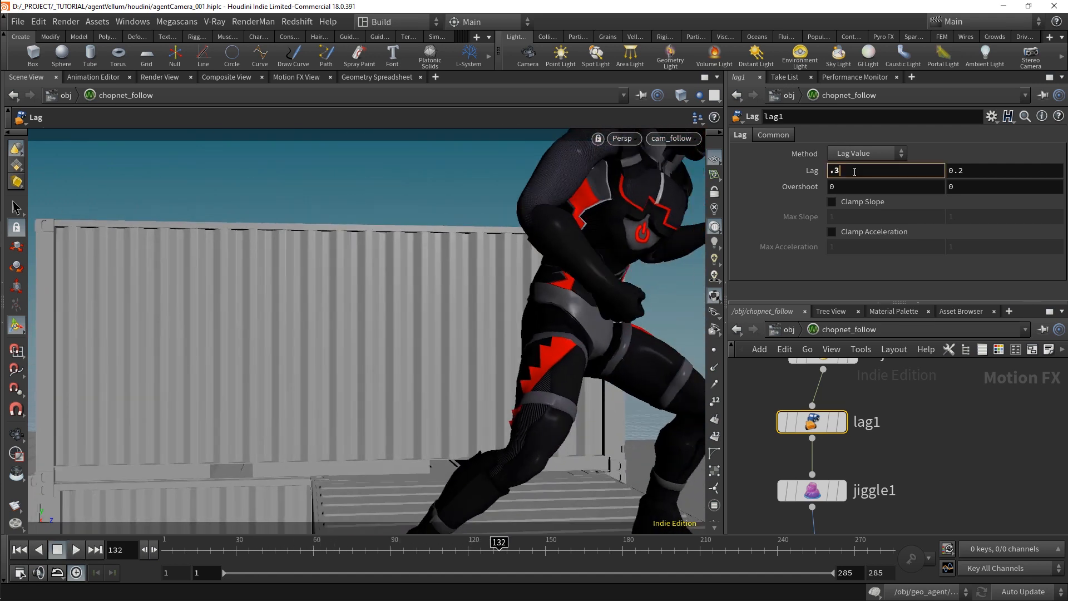
key(Return)
click(216, 549)
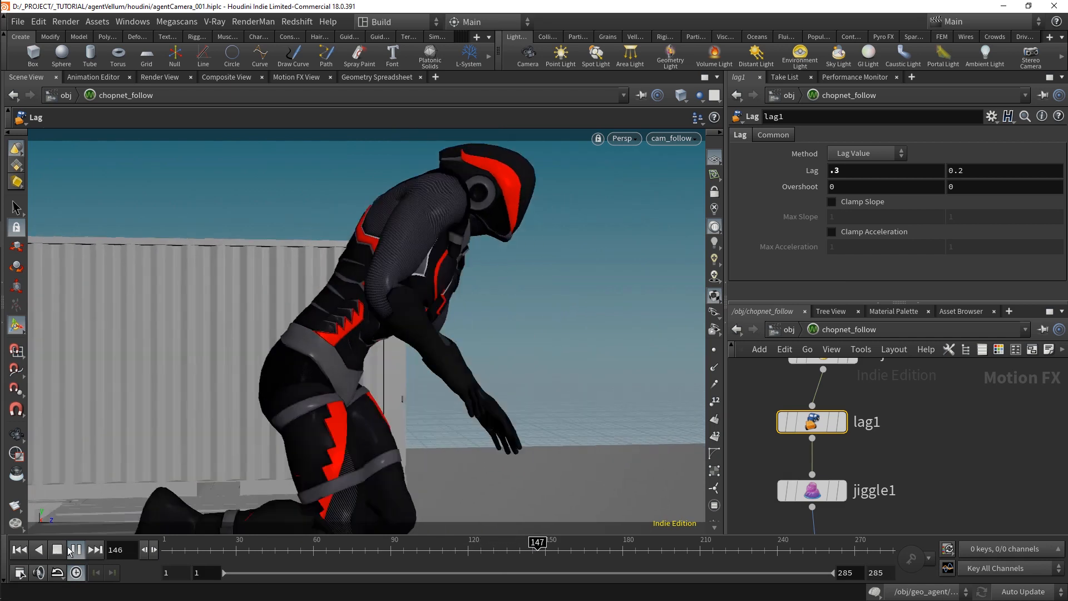
click(74, 550)
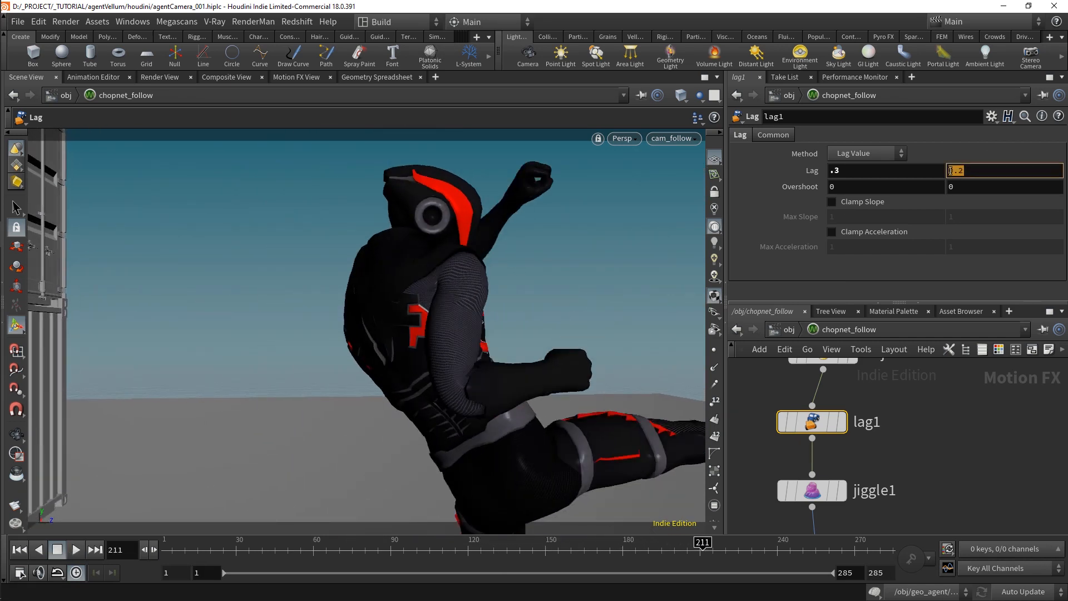
Set lag1's Lag values to .1 and .5 and play the shot through the follow camera
text(.5)
key(Return)
double_click(878, 173)
text(.1)
key(Return)
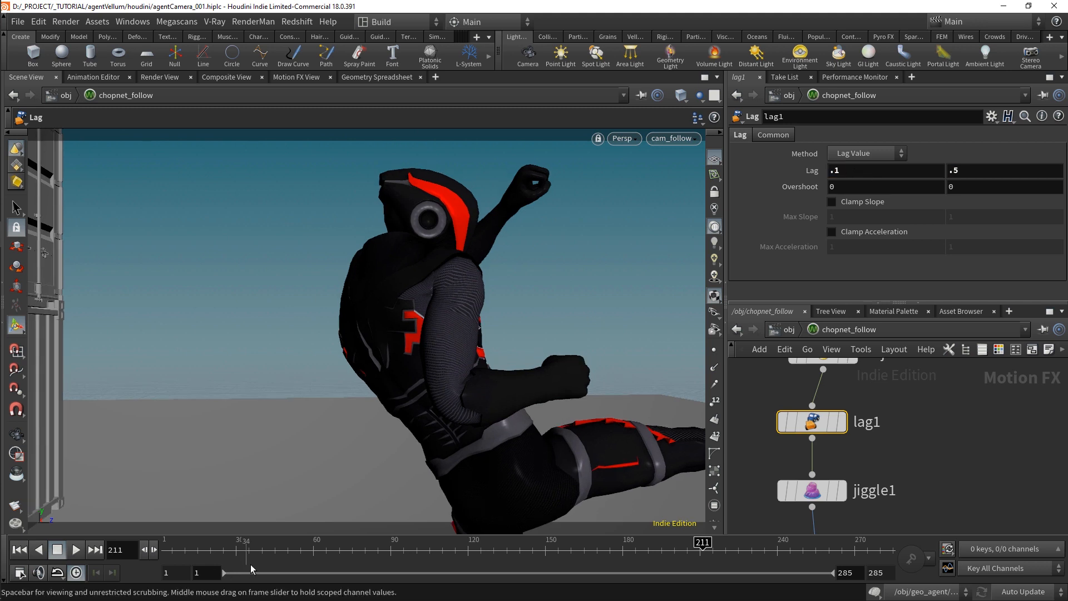
click(77, 549)
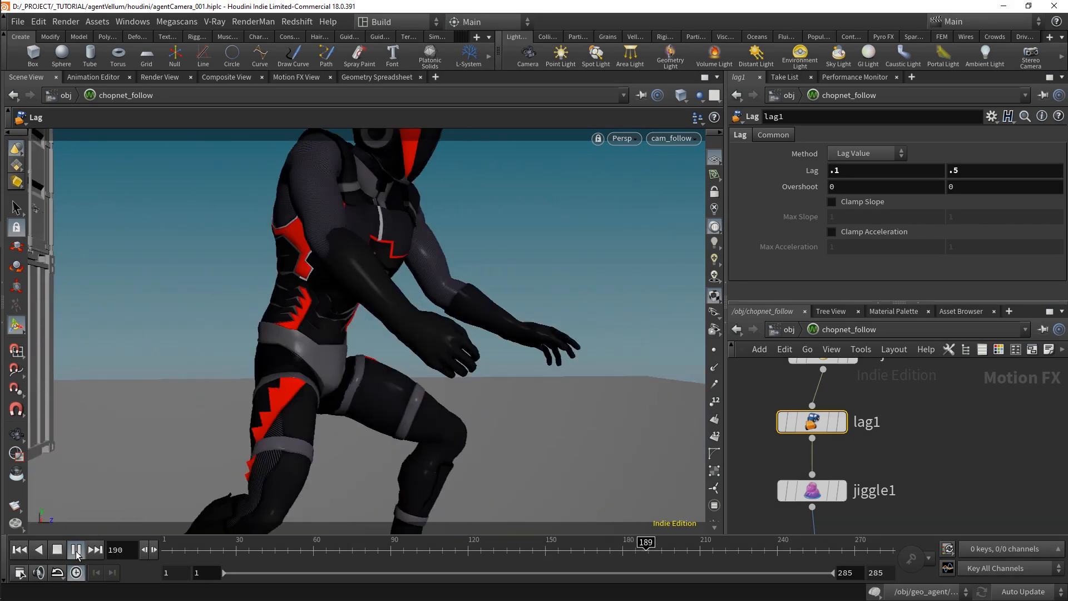
click(76, 550)
Set lag1's second Lag value to .2, replay the shot from frame 99 and scrub to frame 119
click(974, 172)
text(.2)
key(Return)
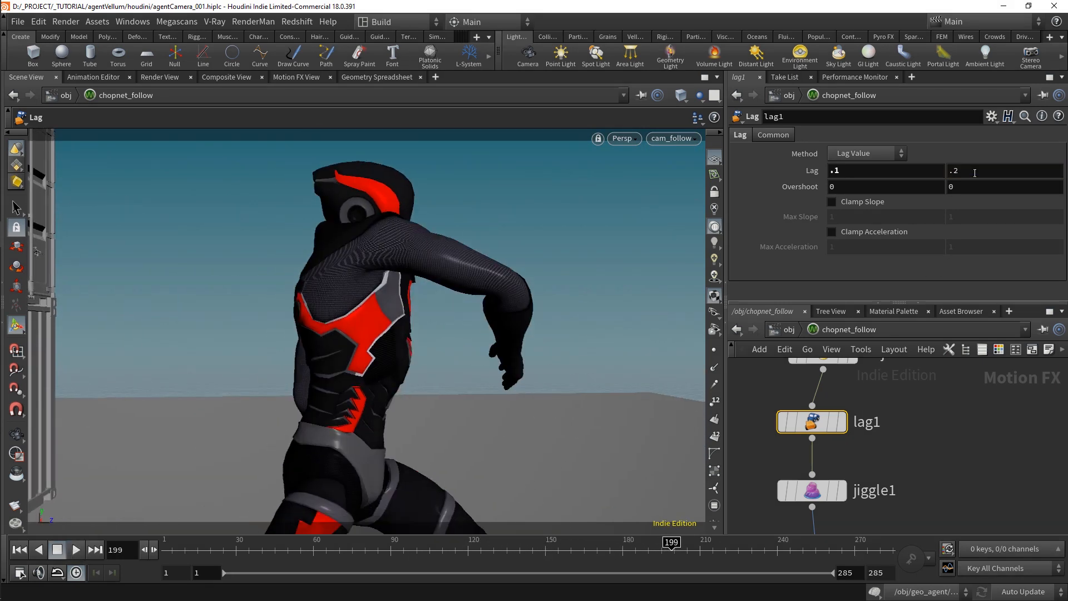
click(414, 555)
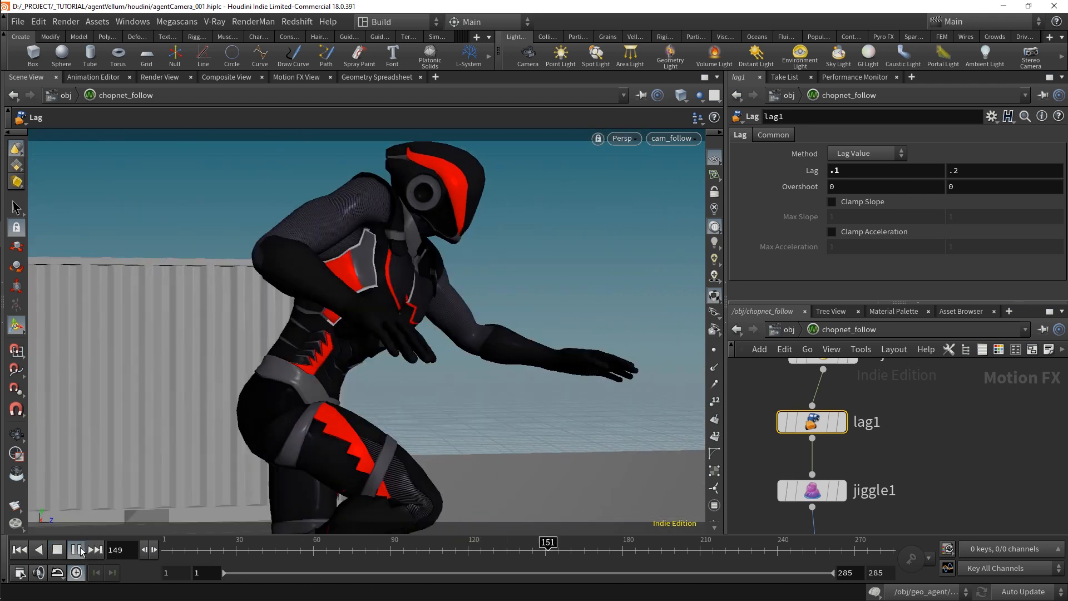
click(58, 551)
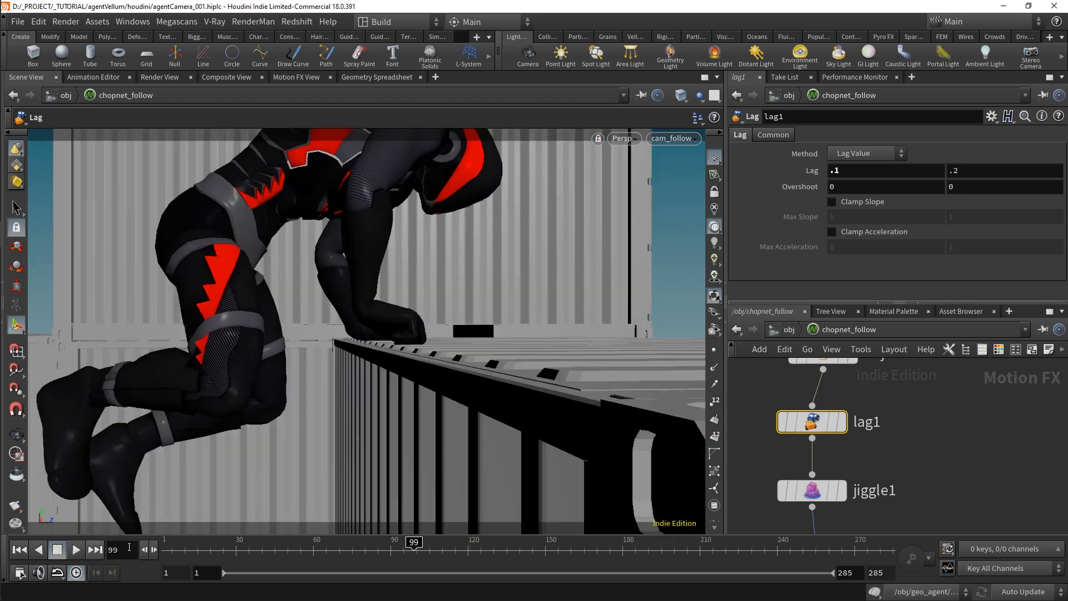
drag(435, 551, 466, 549)
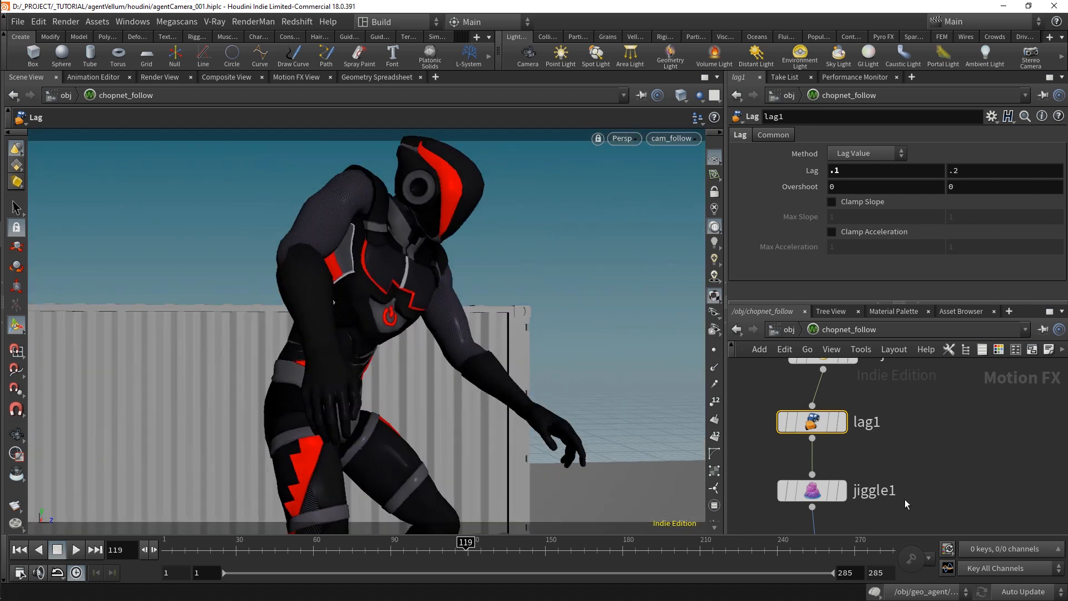
Insert a Filter node between jiggle1 and export1
middle_drag(904, 483, 901, 350)
scroll(892, 458, down, 3)
drag(864, 452, 864, 482)
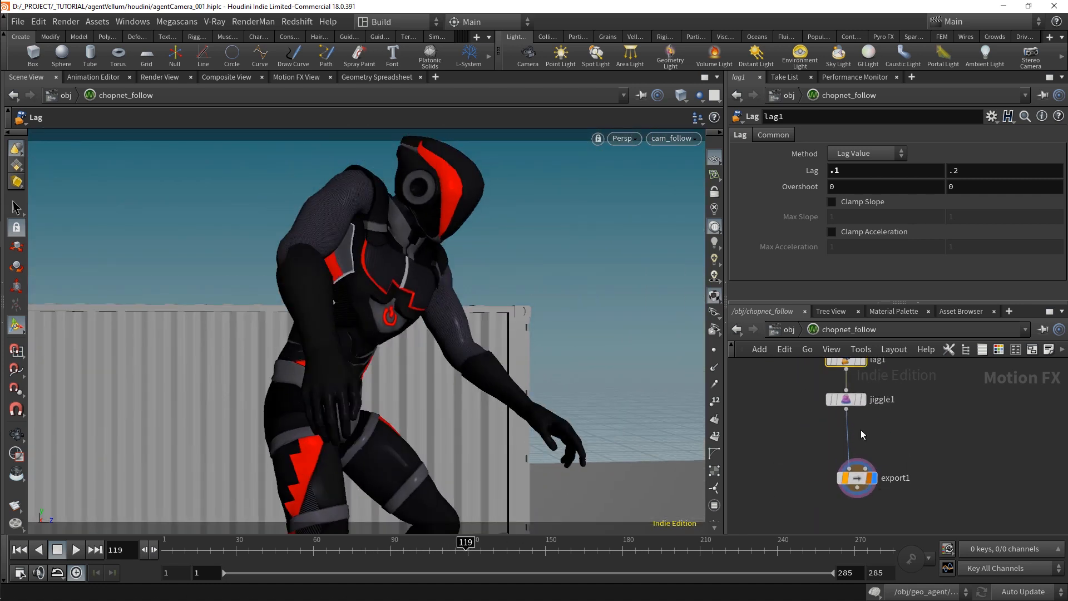
scroll(861, 430, up, 2)
key(Tab)
text(filt)
key(Return)
click(861, 431)
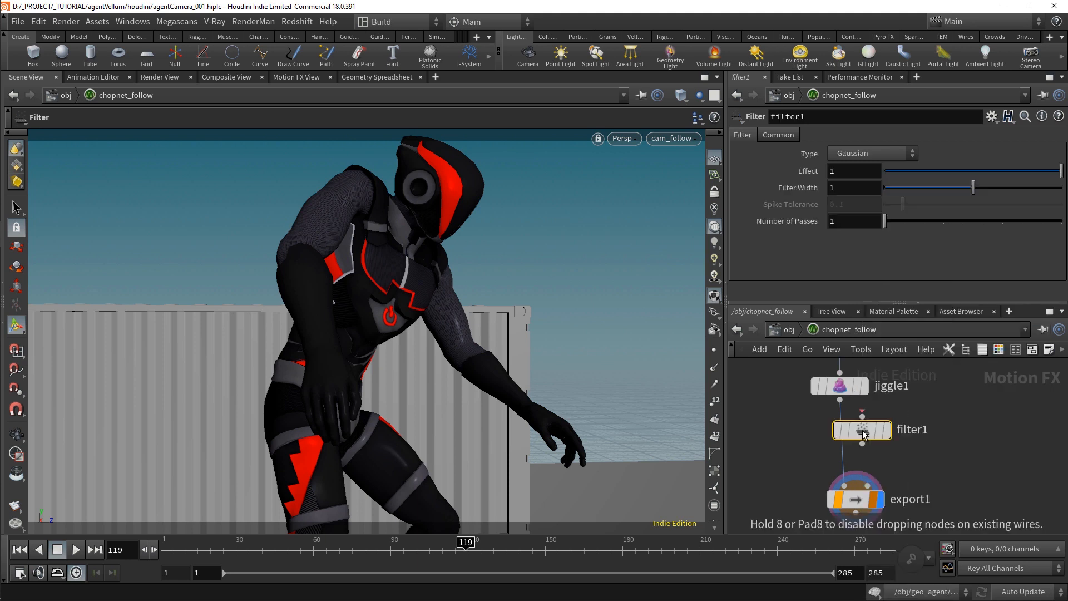
drag(862, 431, 845, 452)
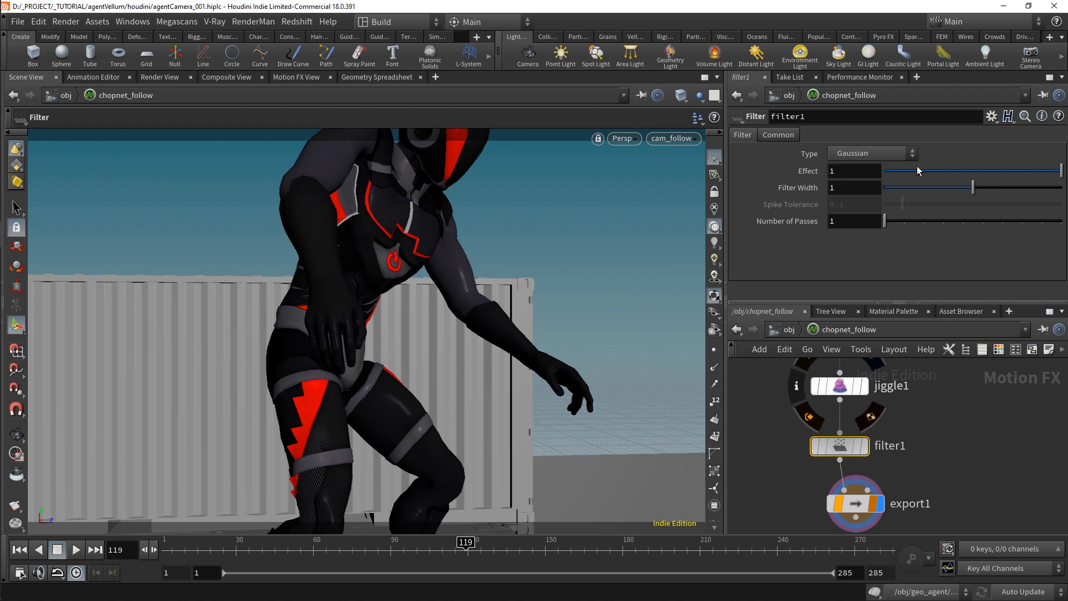
Try different Effect and Filter Width values on filter1 against the Motion FX curves, and undo the changes
click(294, 77)
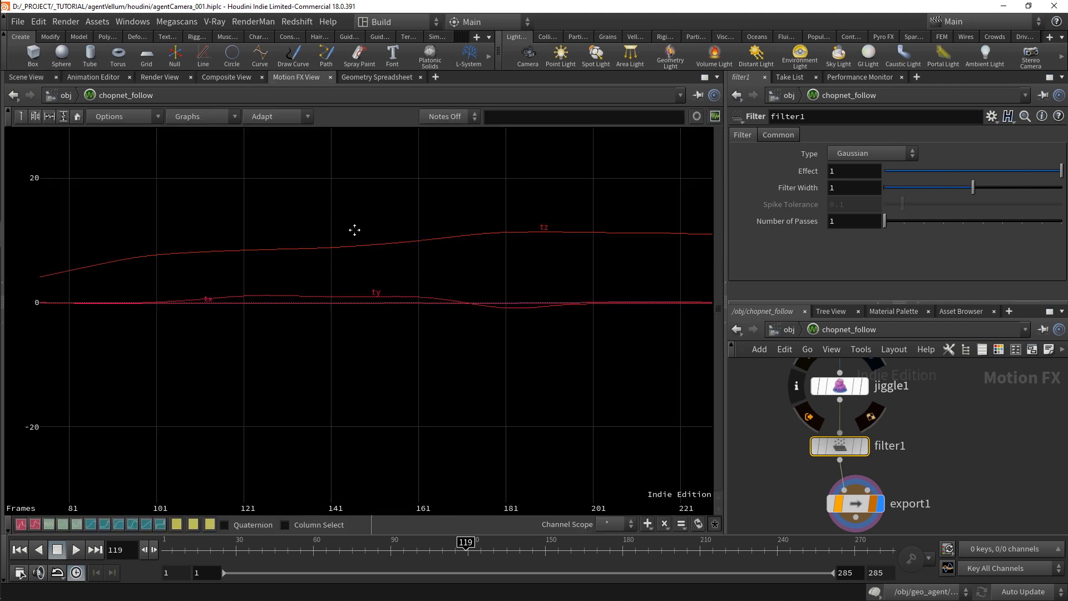
drag(942, 169, 890, 174)
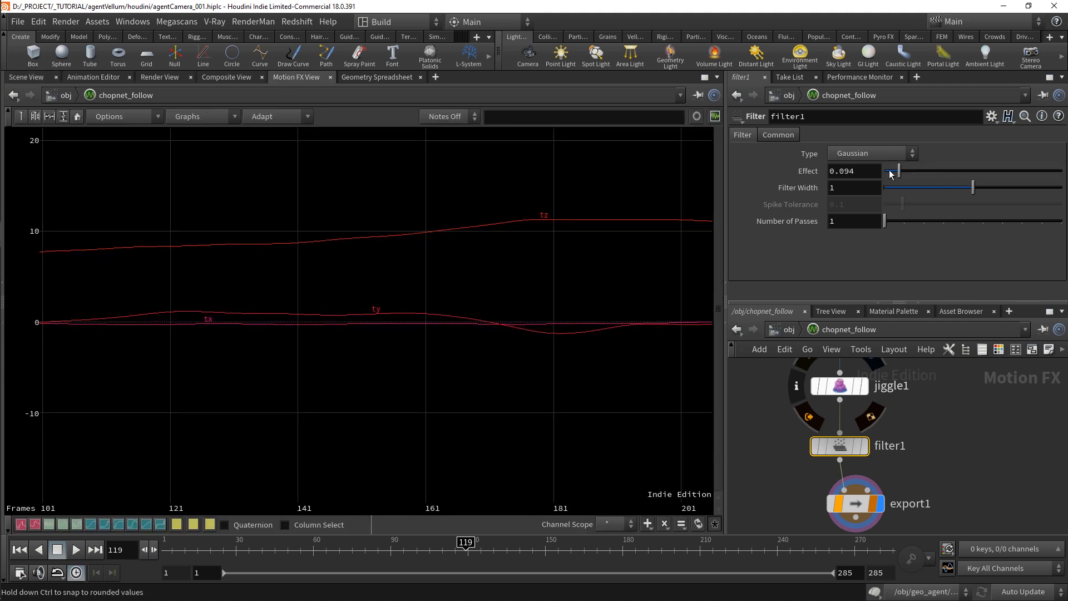
drag(957, 189, 817, 191)
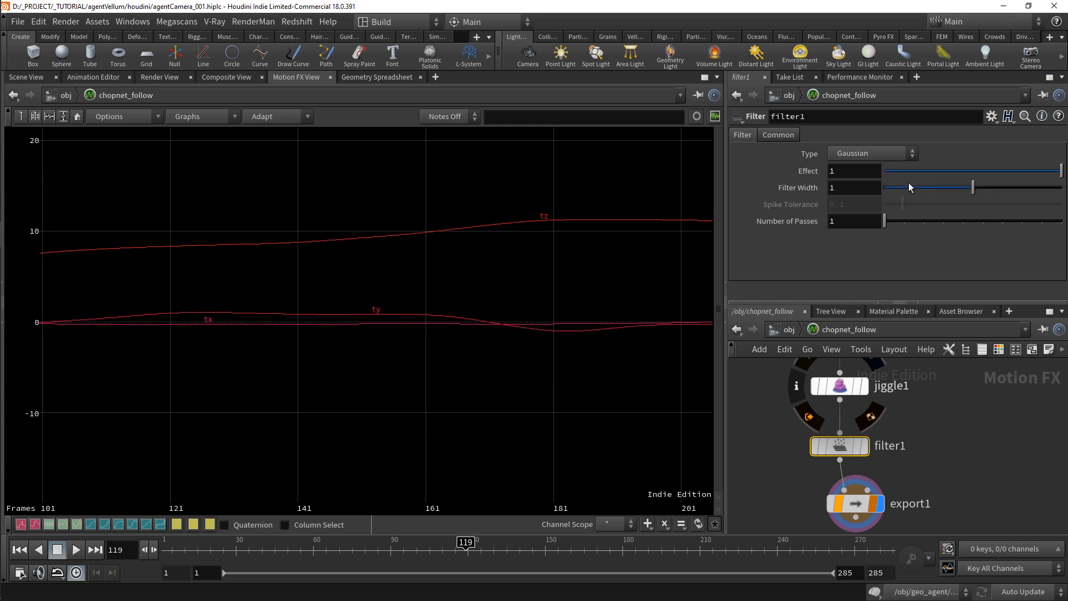
drag(905, 189, 999, 192)
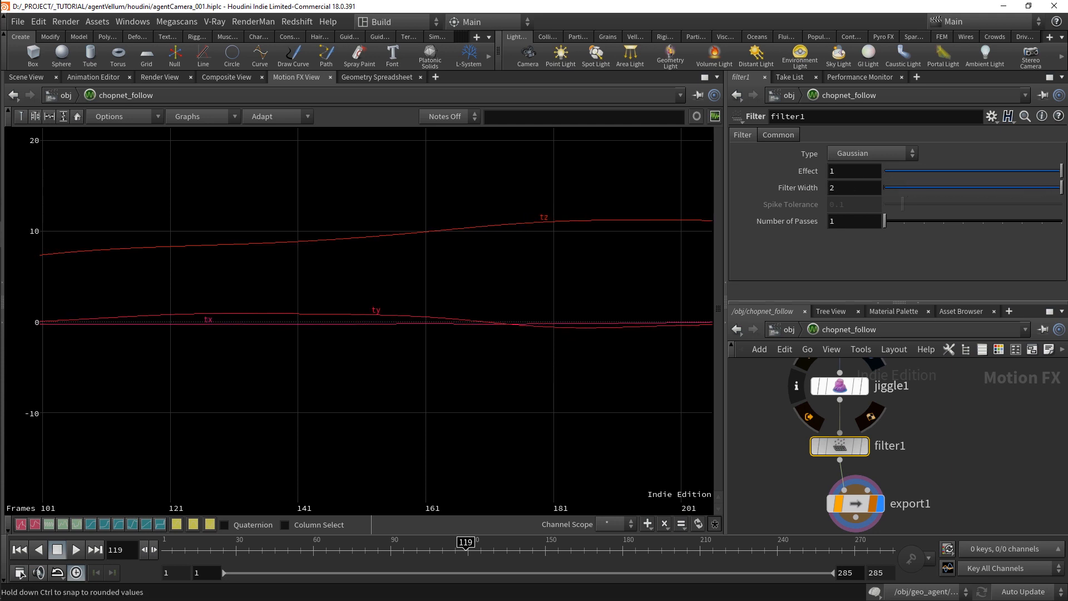
key(ctrl+z)
middle_drag(853, 173, 157, 205)
key(ctrl+z)
Try the Box type on filter1 and return it to Gaussian
click(866, 163)
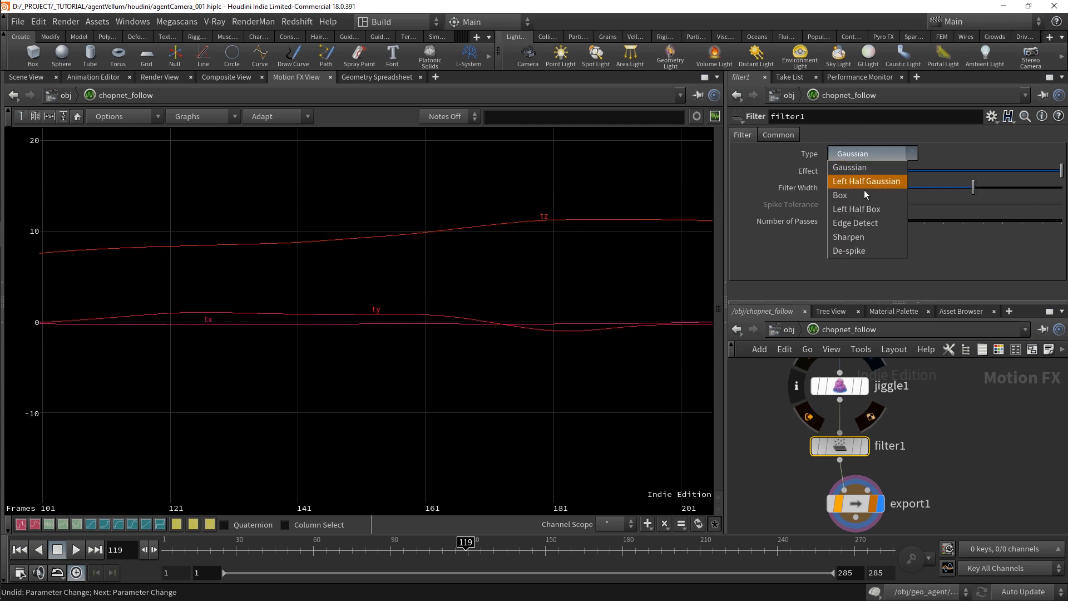
click(866, 196)
click(860, 164)
click(860, 168)
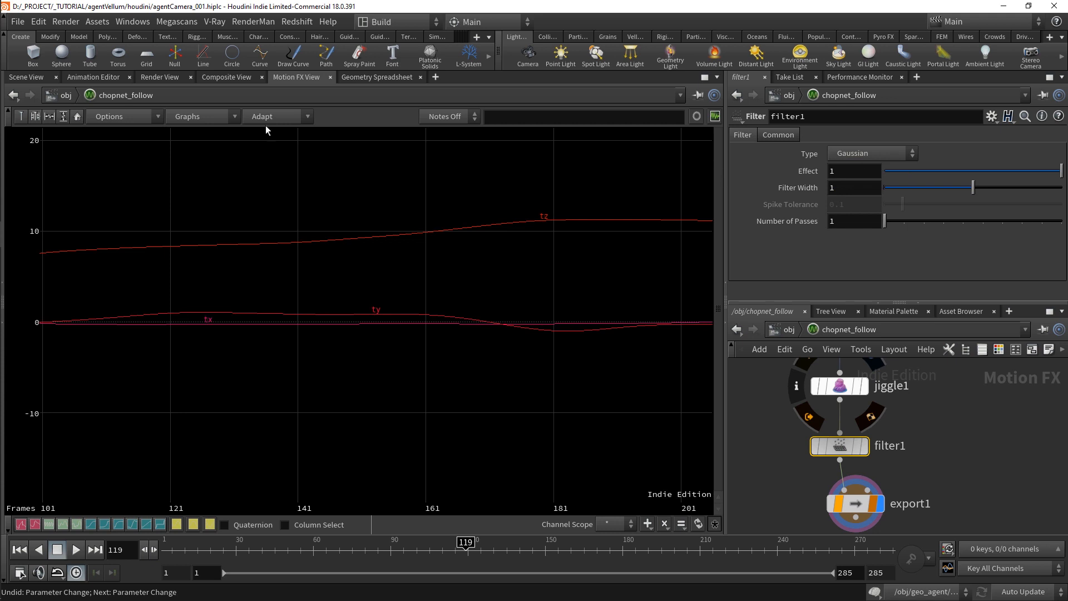
Play the filtered camera motion in the scene view from about frame 68
click(37, 78)
click(271, 549)
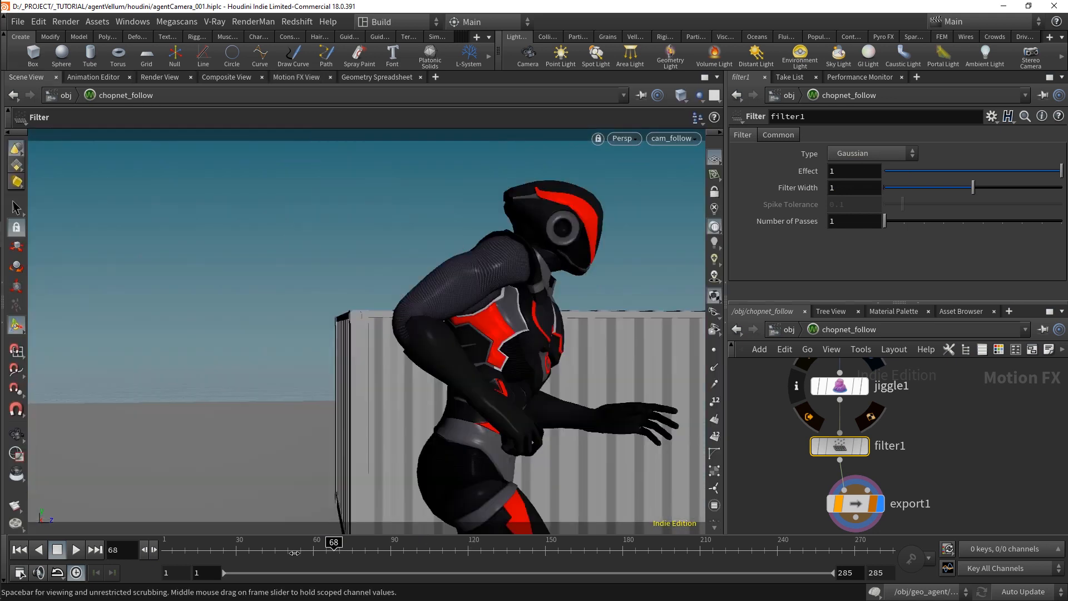
click(76, 550)
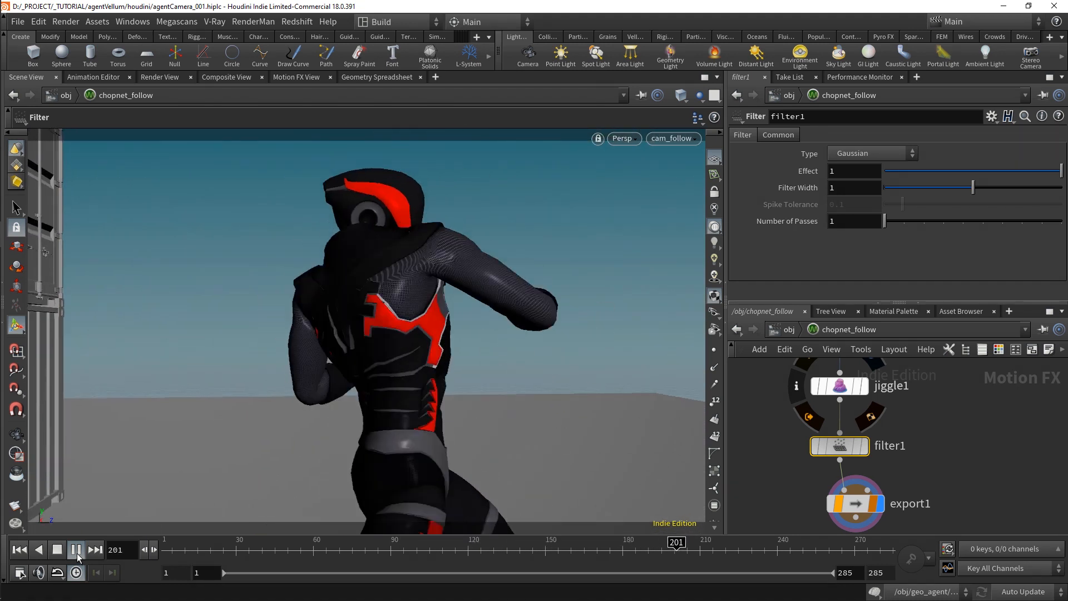
click(76, 553)
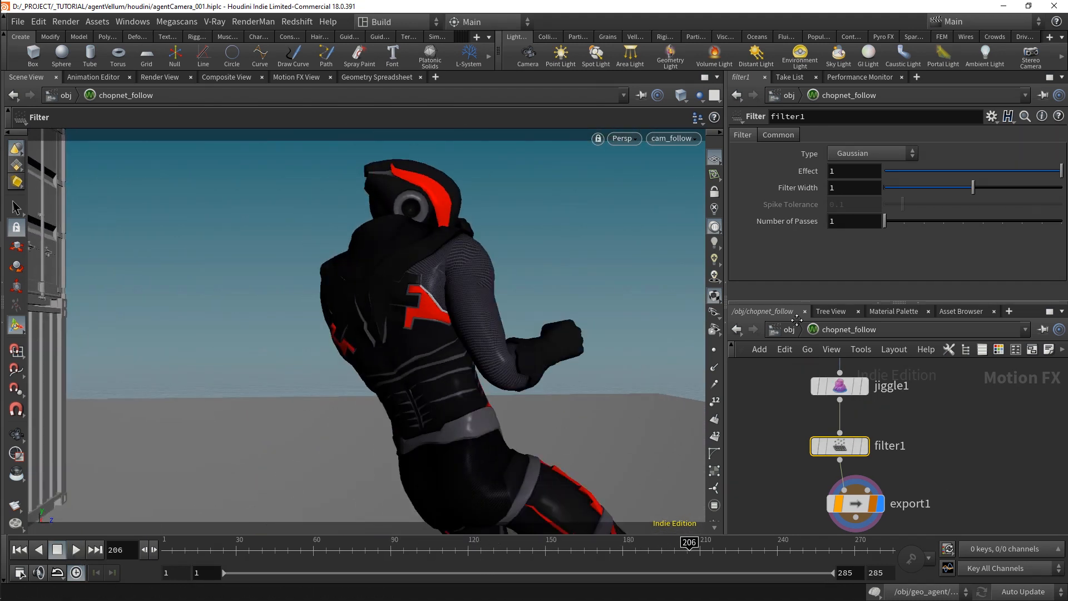
Keyframe the Translate channels of the cam_follow camera at frame 84
click(790, 329)
click(980, 456)
drag(615, 550, 499, 550)
click(818, 458)
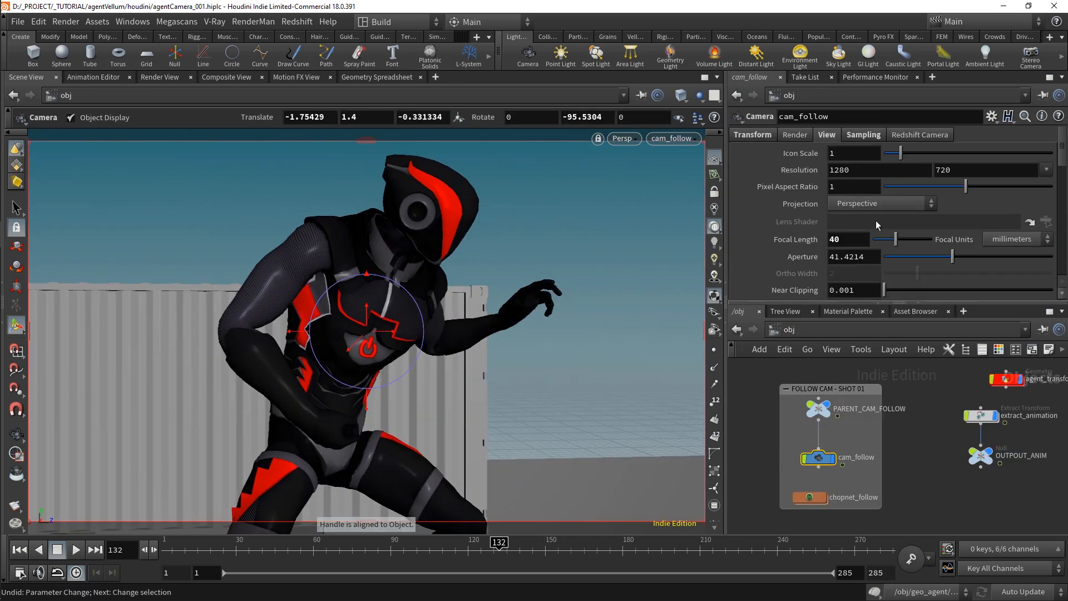
click(753, 133)
mouse_move(916, 171)
middle_down()
mouse_move(945, 171)
mouse_move(915, 172)
middle_up()
drag(514, 551, 375, 545)
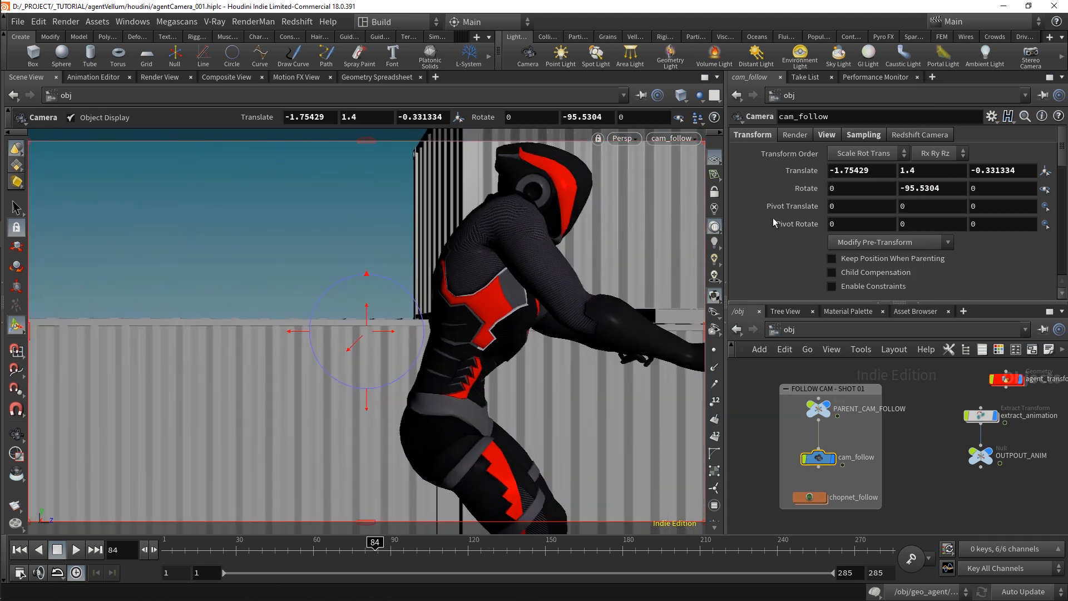
alt+click(800, 171)
Keyframe cam_follow's Translate Y at 1.6 on frame 122 and play back the move
drag(377, 551, 473, 552)
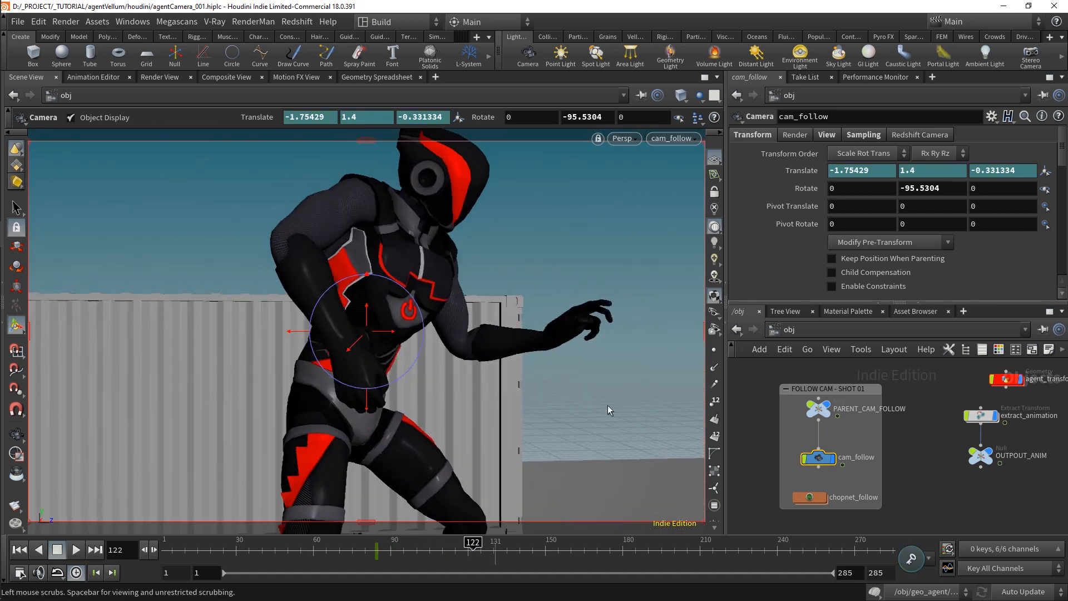
middle_drag(905, 171, 932, 174)
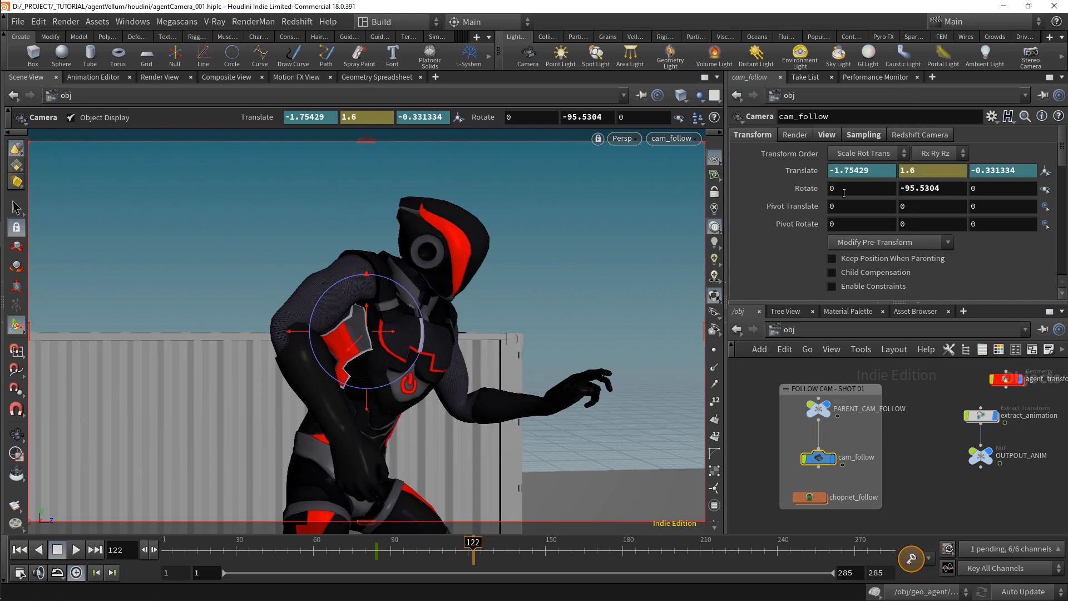
alt+click(914, 173)
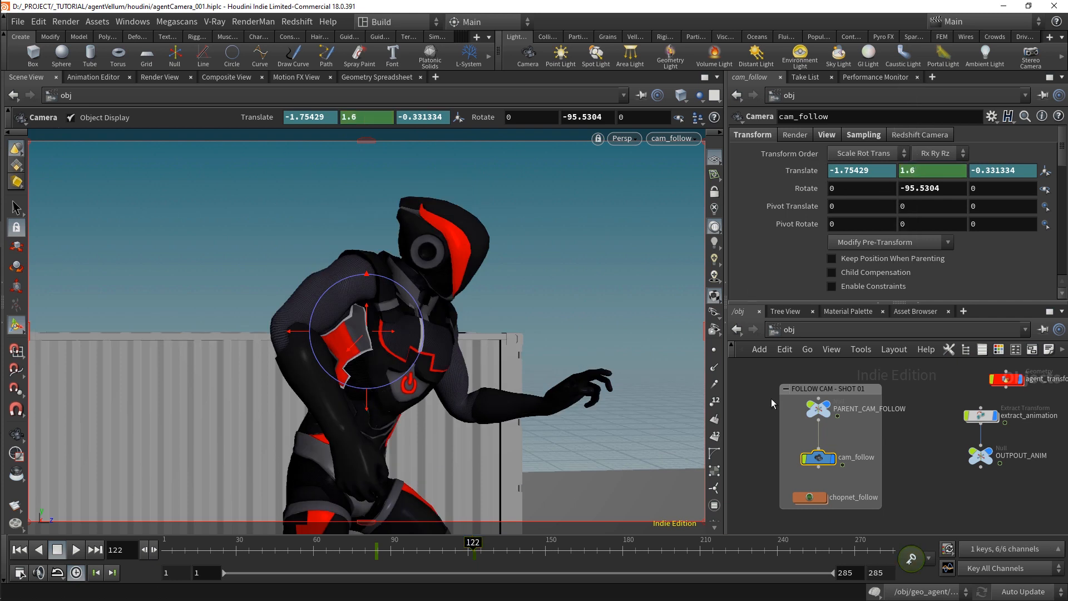
drag(457, 542, 424, 543)
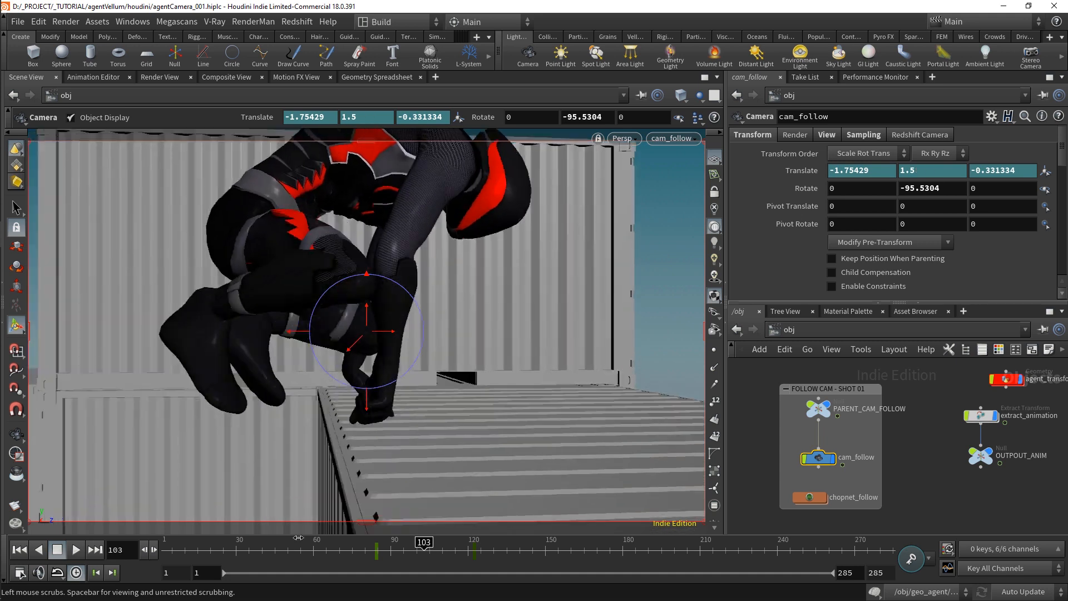
click(78, 550)
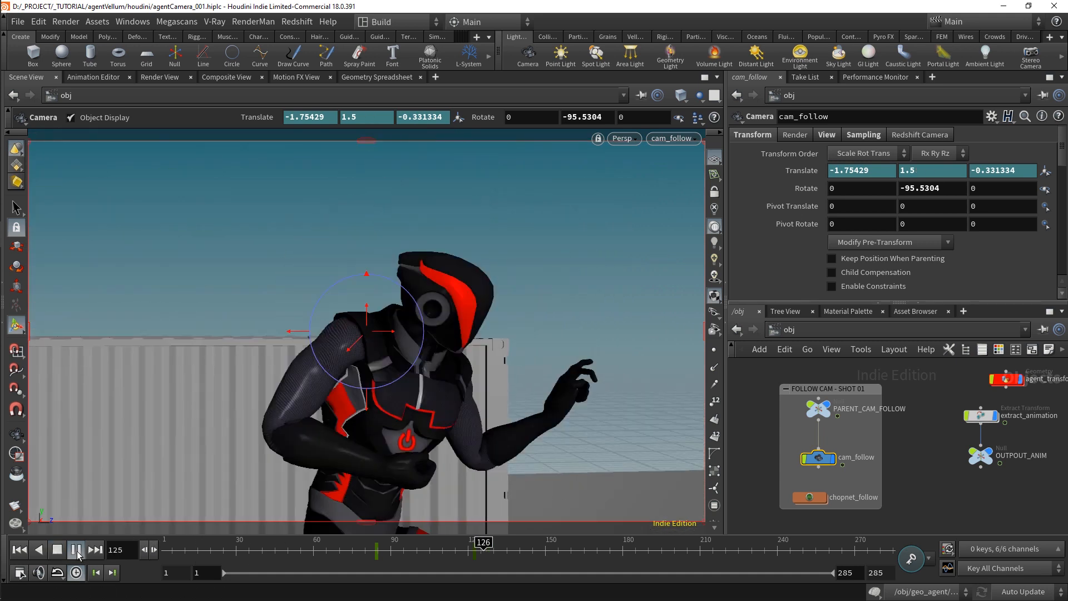
click(76, 549)
Keyframe cam_follow's Rotate channels at frame 122, and set Rotate X -15.7 and Y -105.37 with keys at frame 170
click(473, 548)
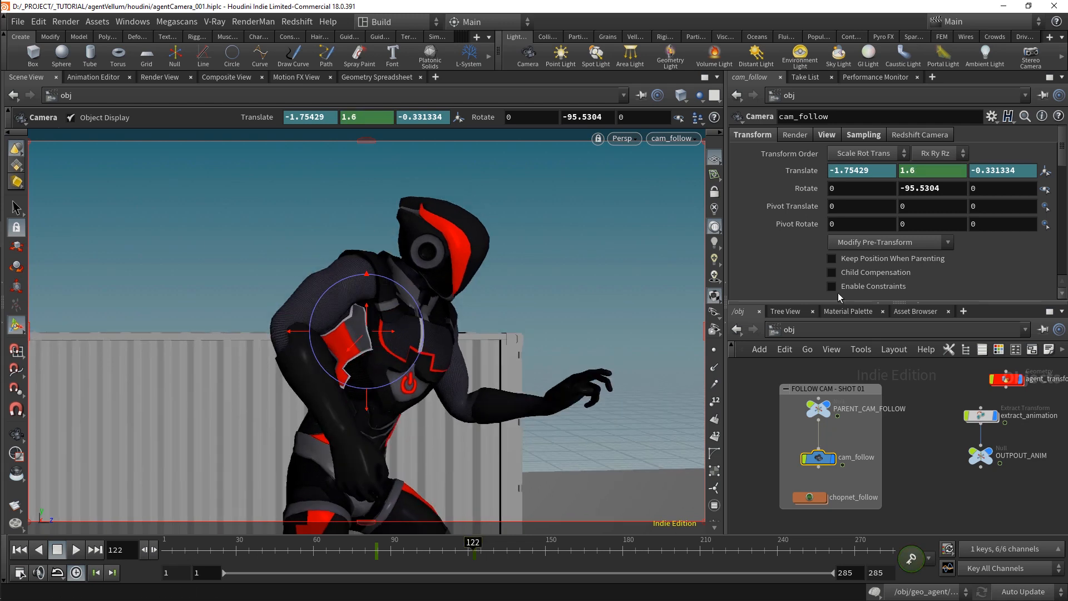
alt+click(813, 190)
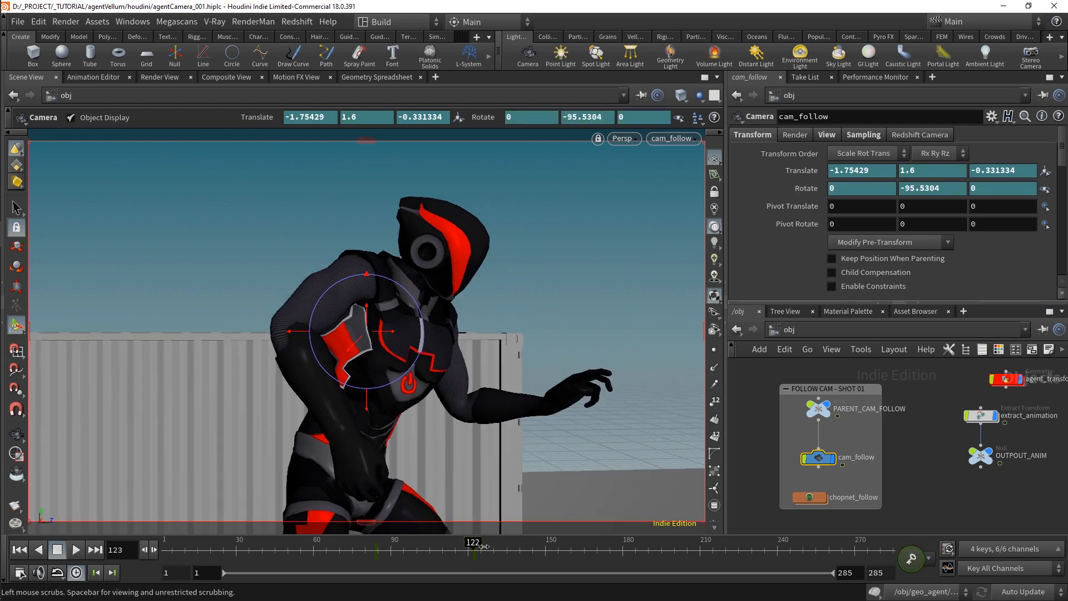
drag(483, 547, 599, 545)
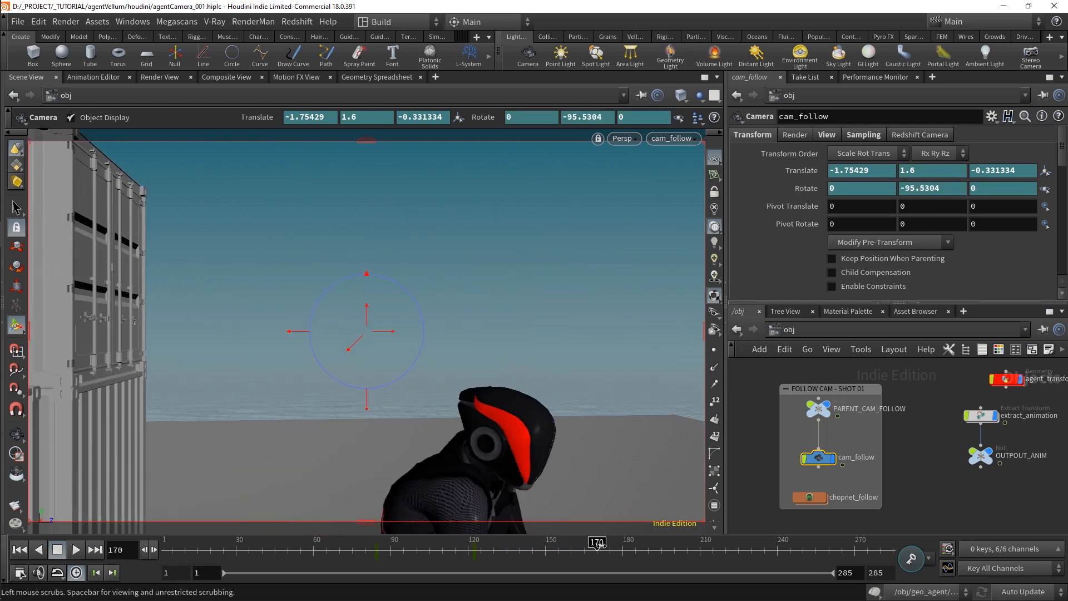
middle_drag(856, 190, 985, 353)
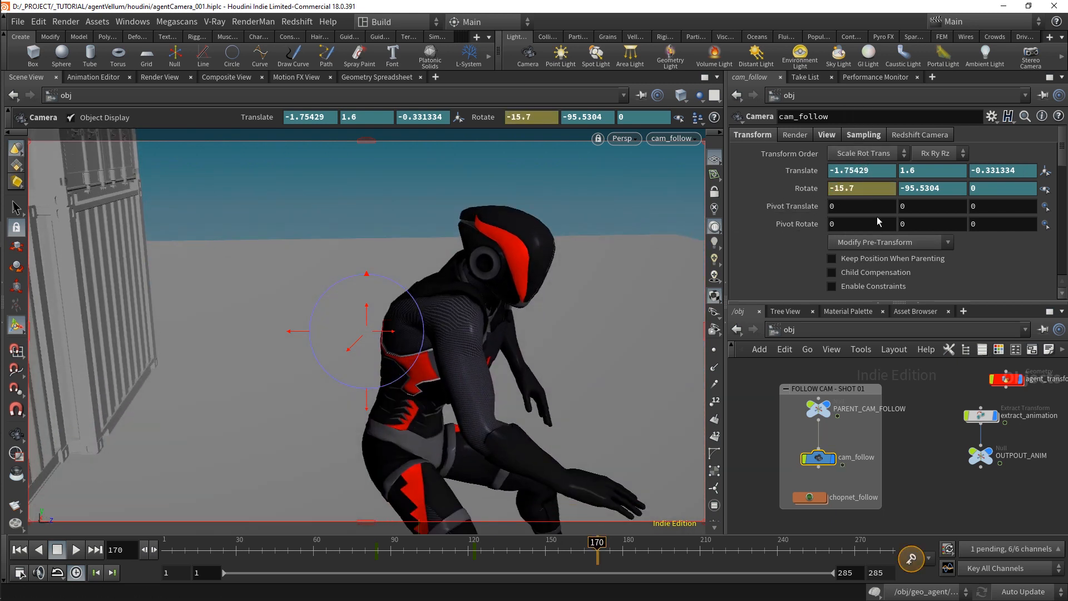
middle_drag(932, 191, 56, 305)
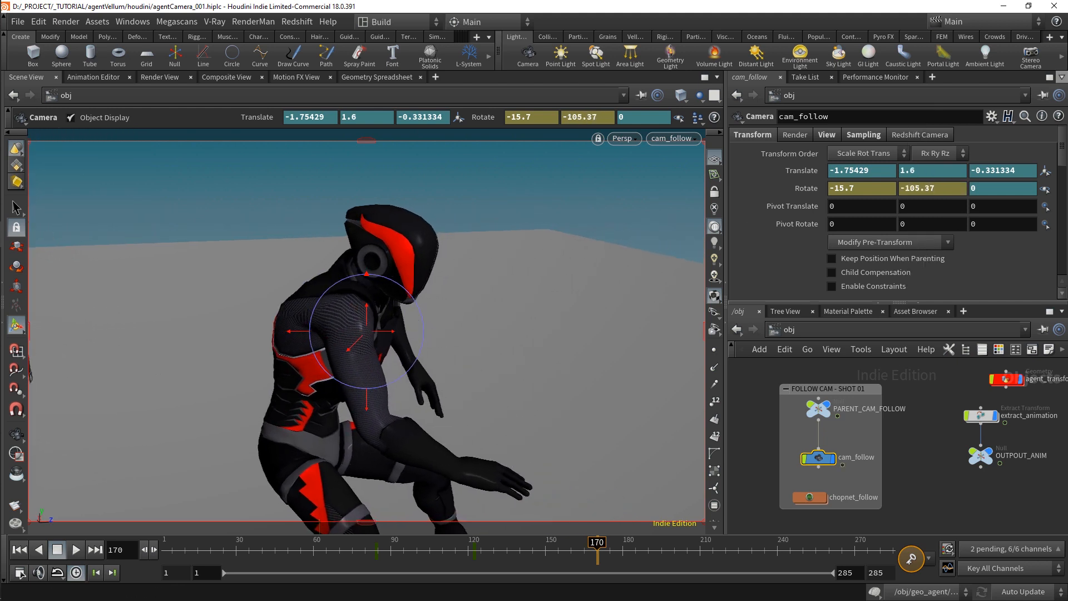
alt+click(921, 194)
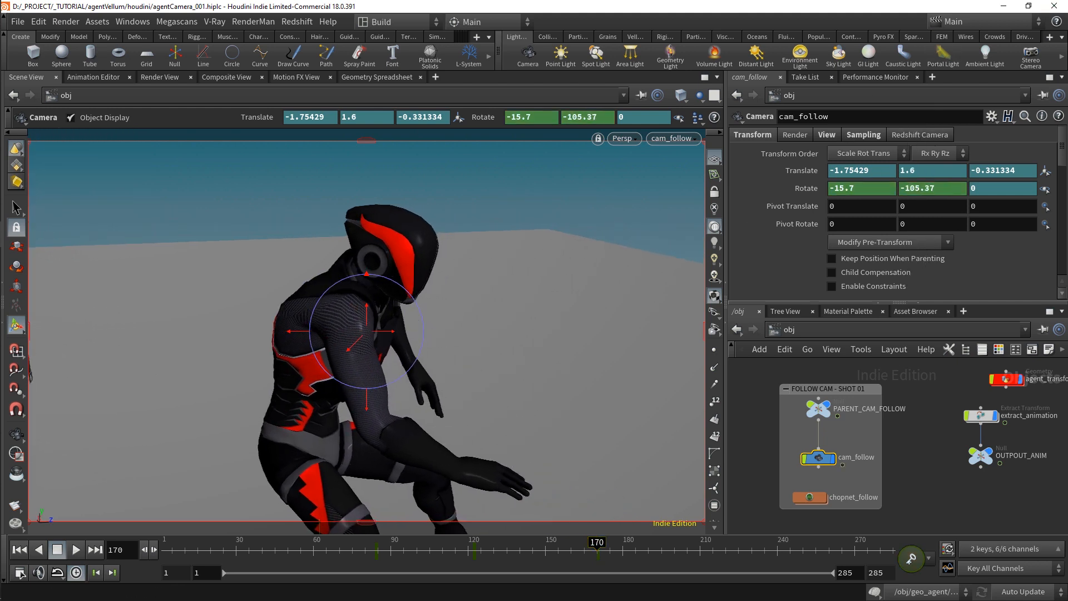
drag(594, 542, 459, 545)
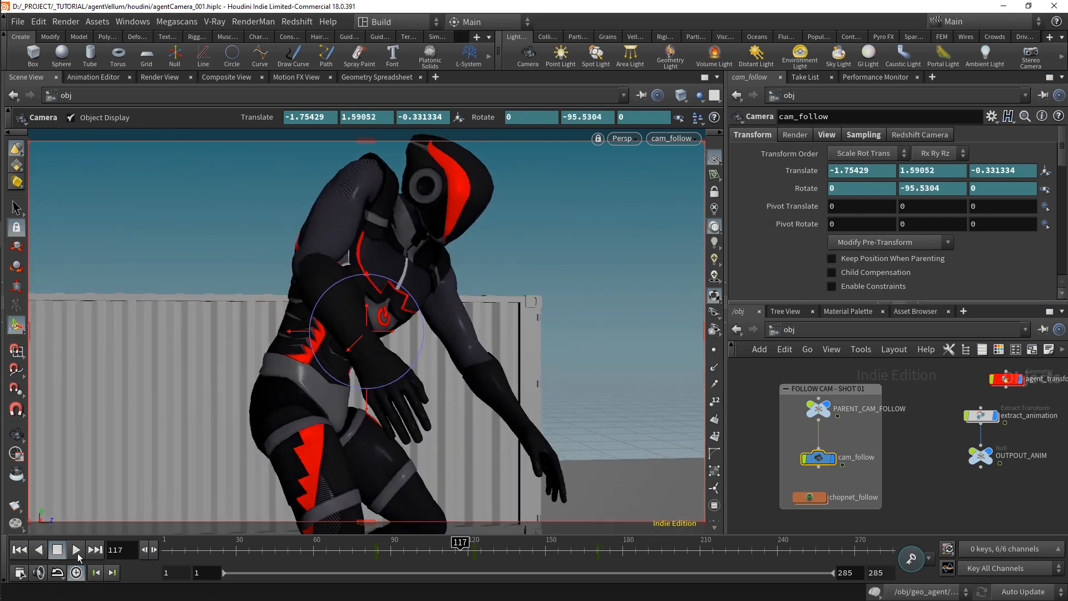
Keyframe cam_follow's Rotate X at 3.3 and Rotate Y at -98.98 on frame 191
click(78, 553)
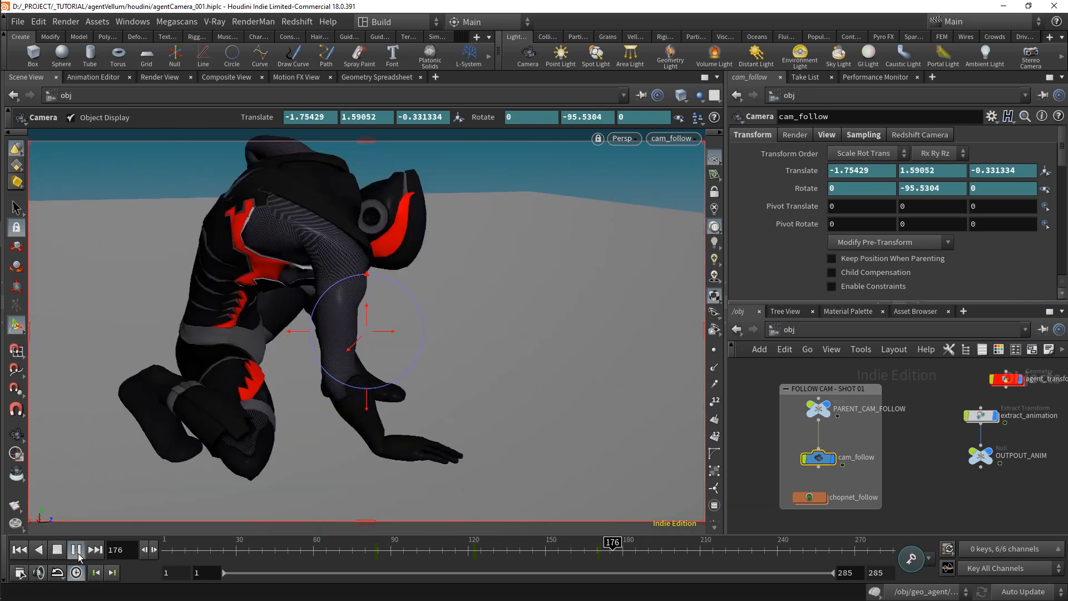
click(78, 553)
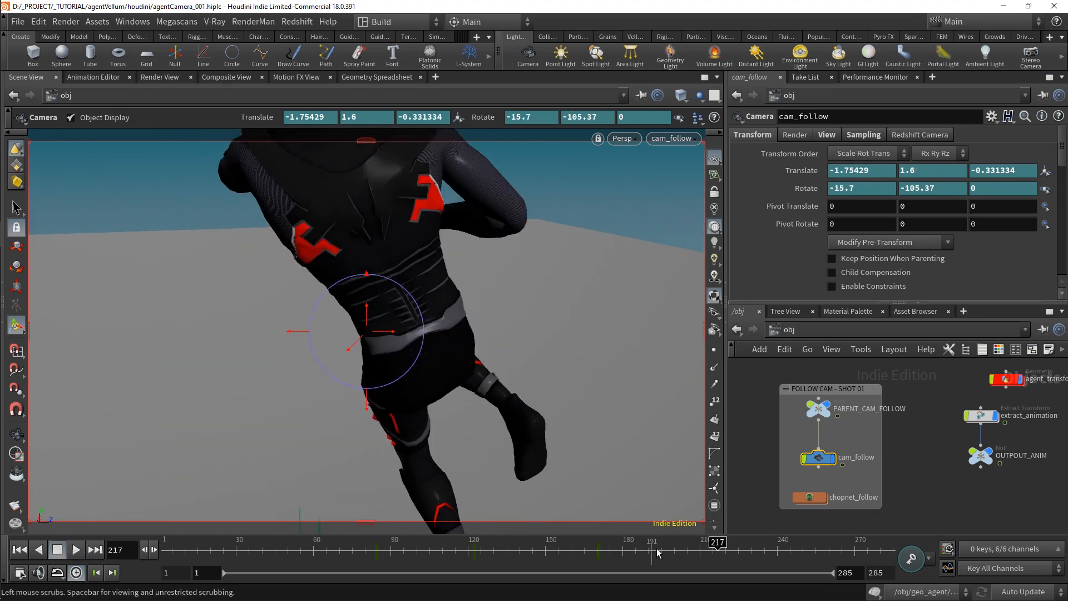
mouse_move(657, 552)
mouse_down()
mouse_move(609, 551)
mouse_move(652, 559)
mouse_up()
middle_drag(857, 190, 921, 187)
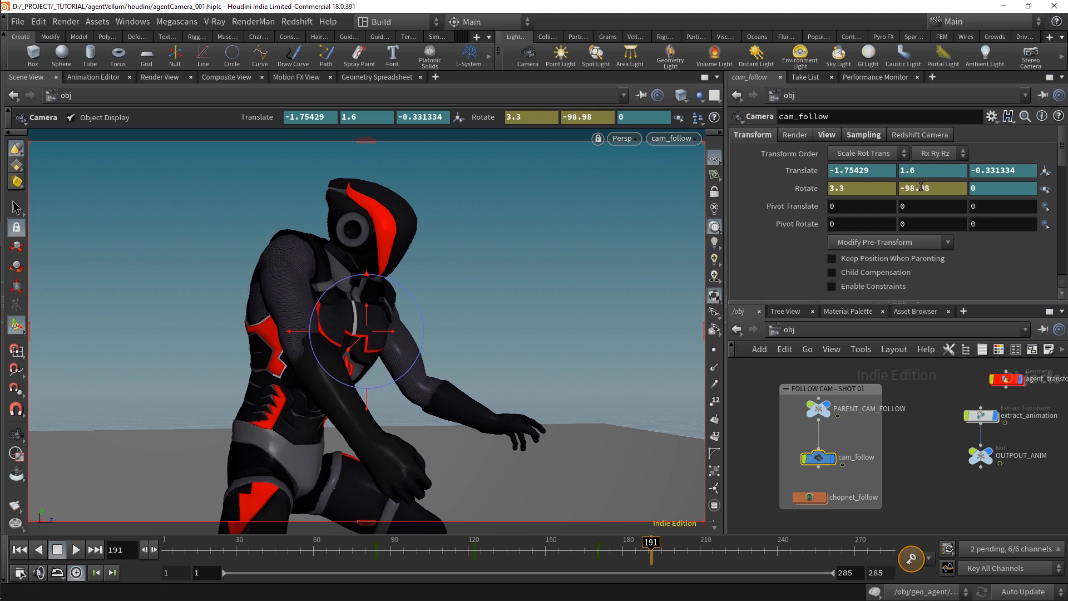
alt+click(865, 191)
Play back the updated follow camera move, including a second playback from about frame 30
drag(646, 545, 491, 549)
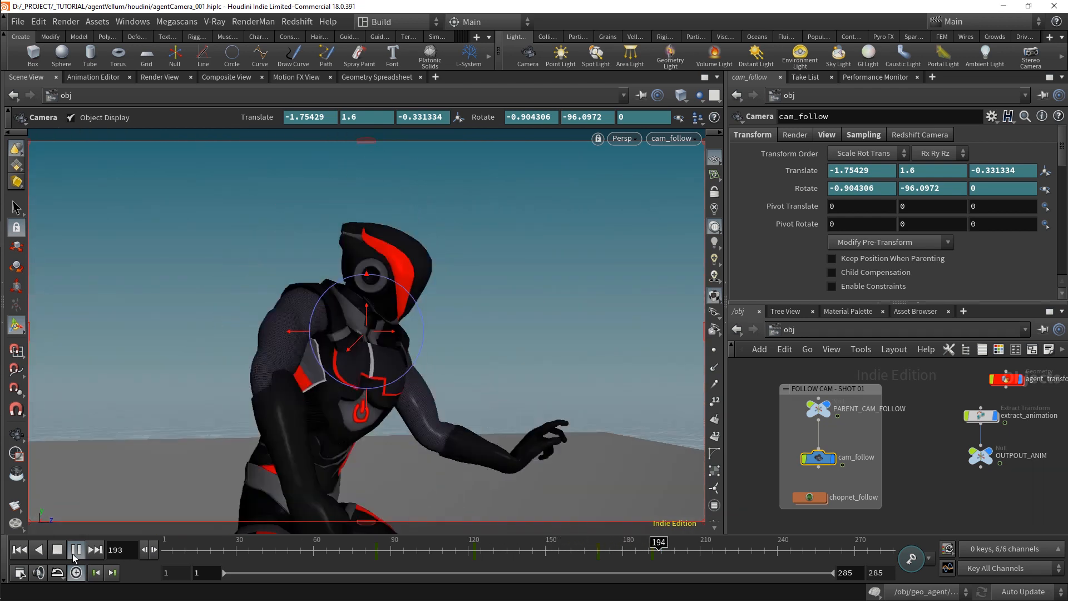
click(75, 552)
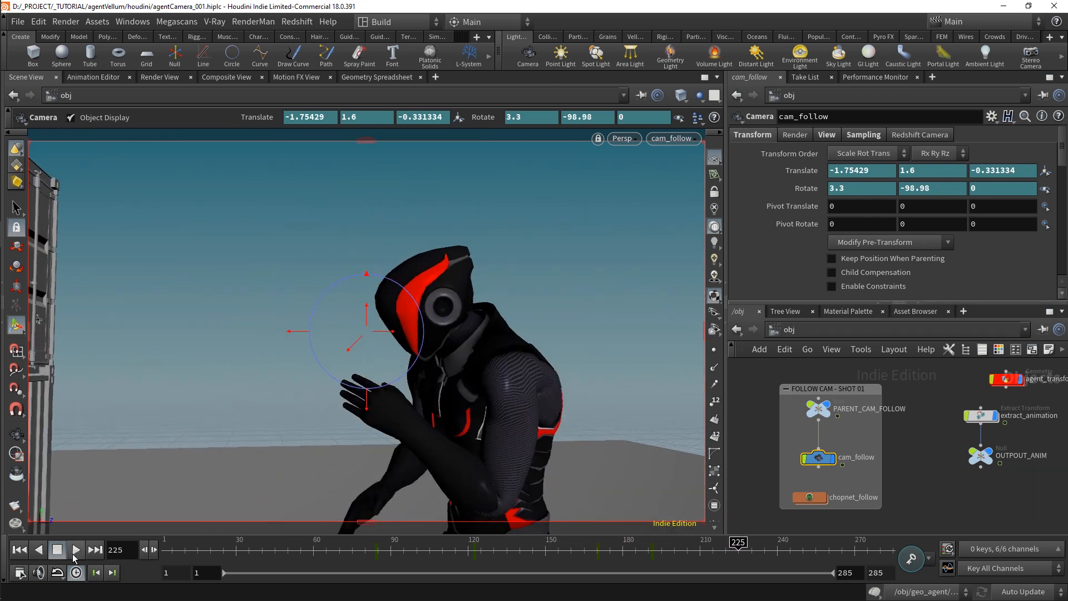
click(236, 549)
click(77, 549)
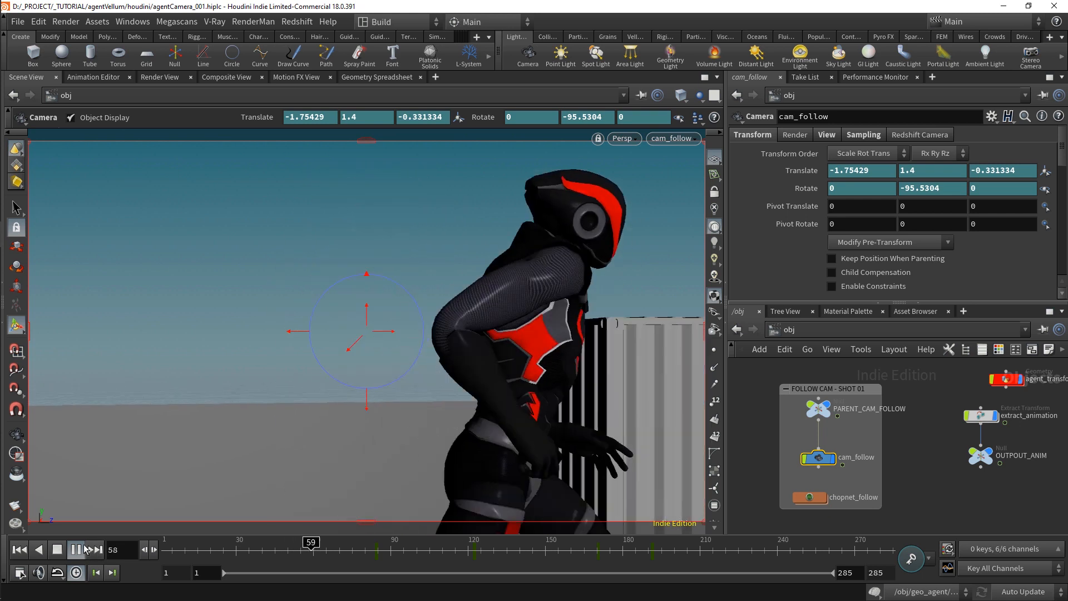
Set the first Lag value of the lag1 node inside chopnet_follow to .02
double_click(809, 496)
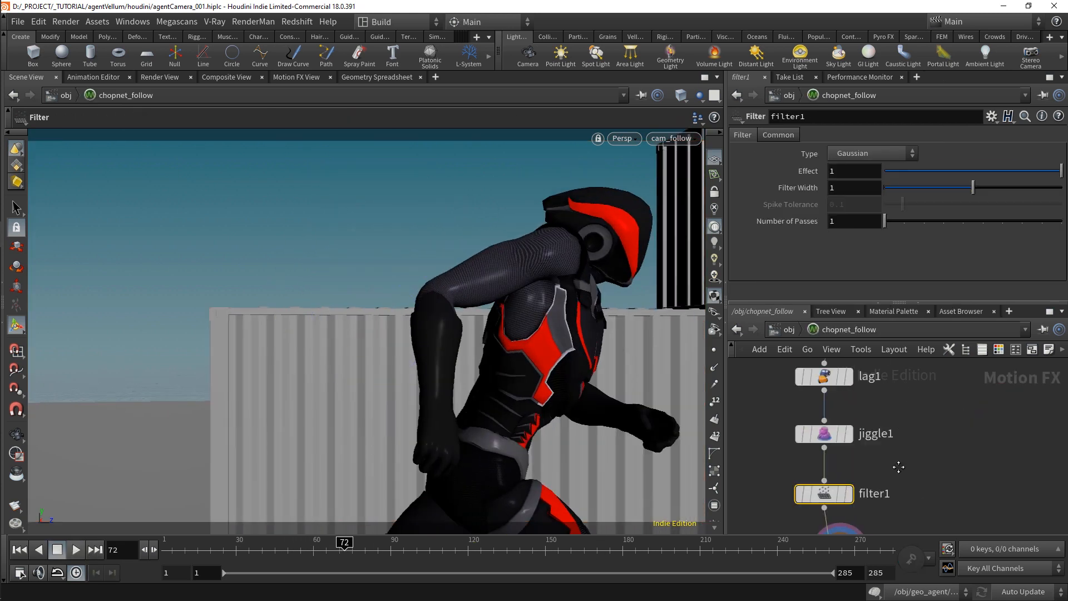
middle_drag(859, 403, 845, 452)
click(822, 378)
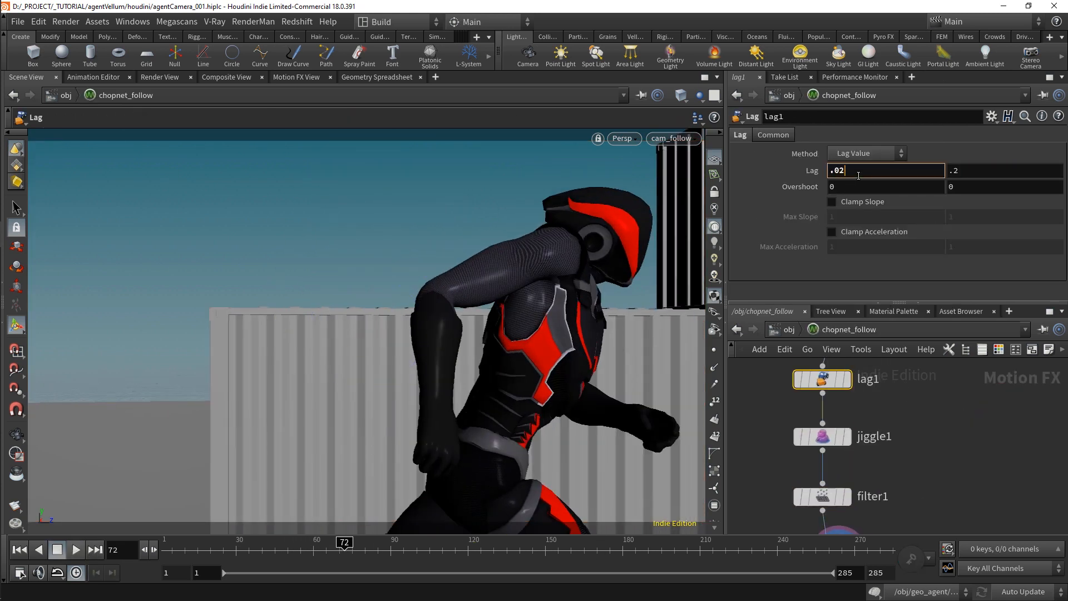
click(858, 176)
text(.02)
key(Return)
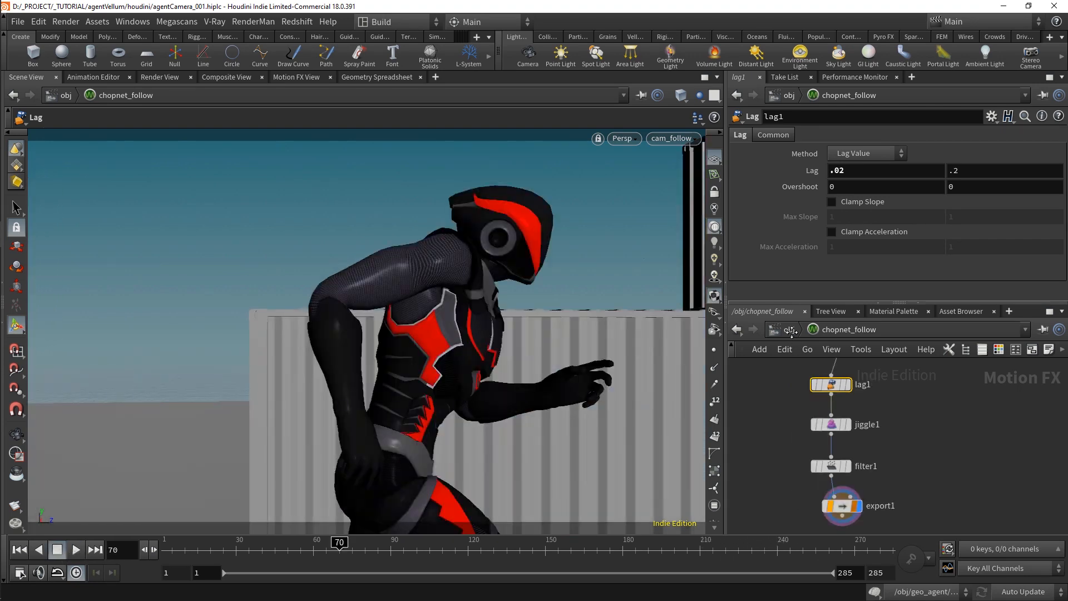
Create a new camera at the object level beside the FOLLOW CAM - SHOT 01 box and name it cam_lookat
click(790, 330)
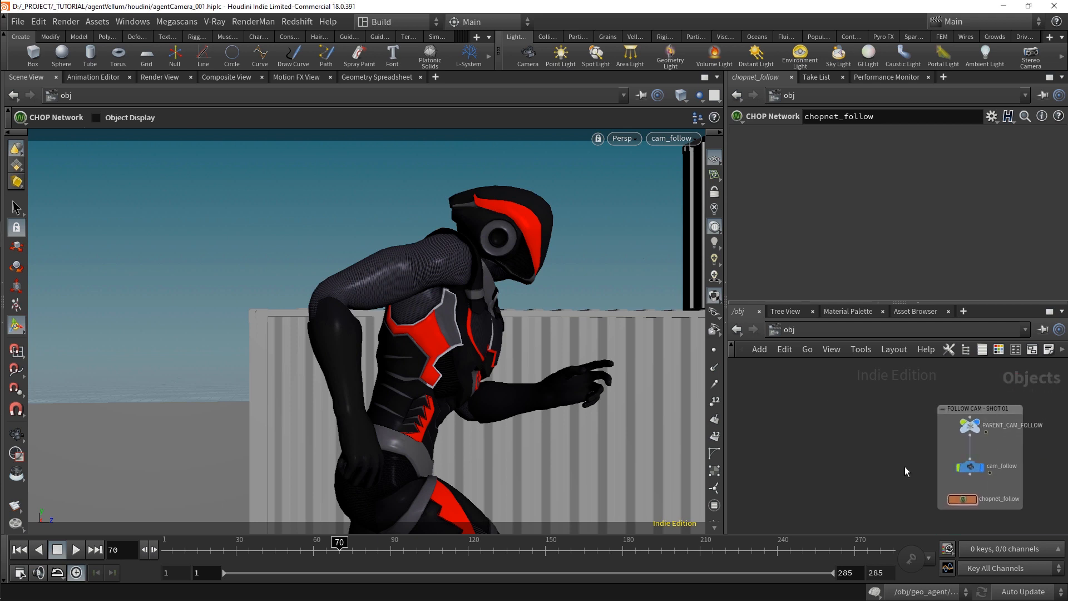
key(Tab)
text(cam)
key(Return)
key(Return)
drag(882, 446, 861, 452)
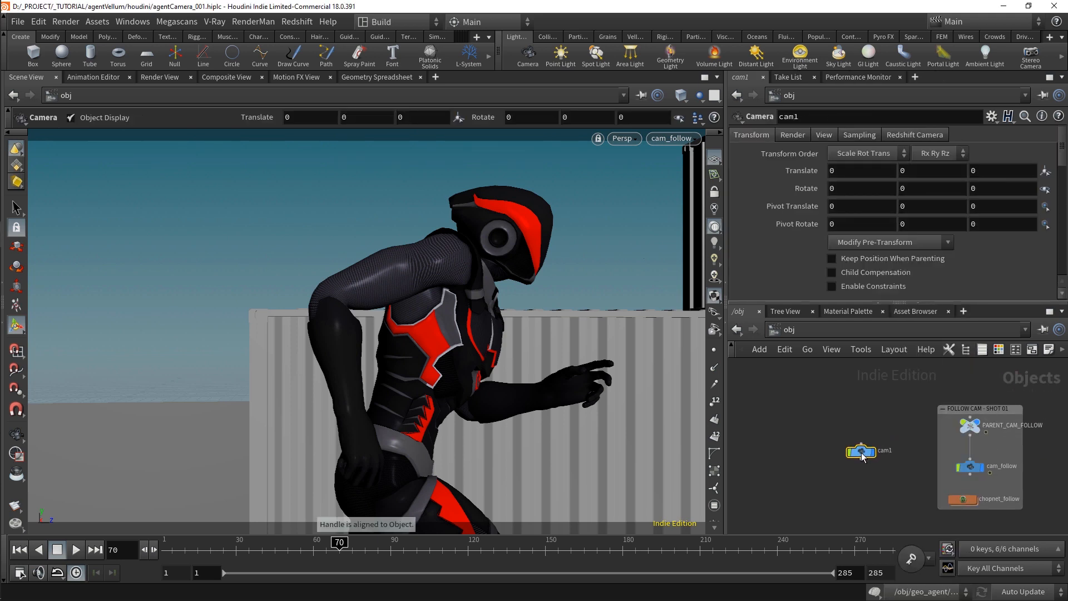
scroll(861, 452, up, 2)
double_click(890, 450)
text(cam_lookat)
key(Return)
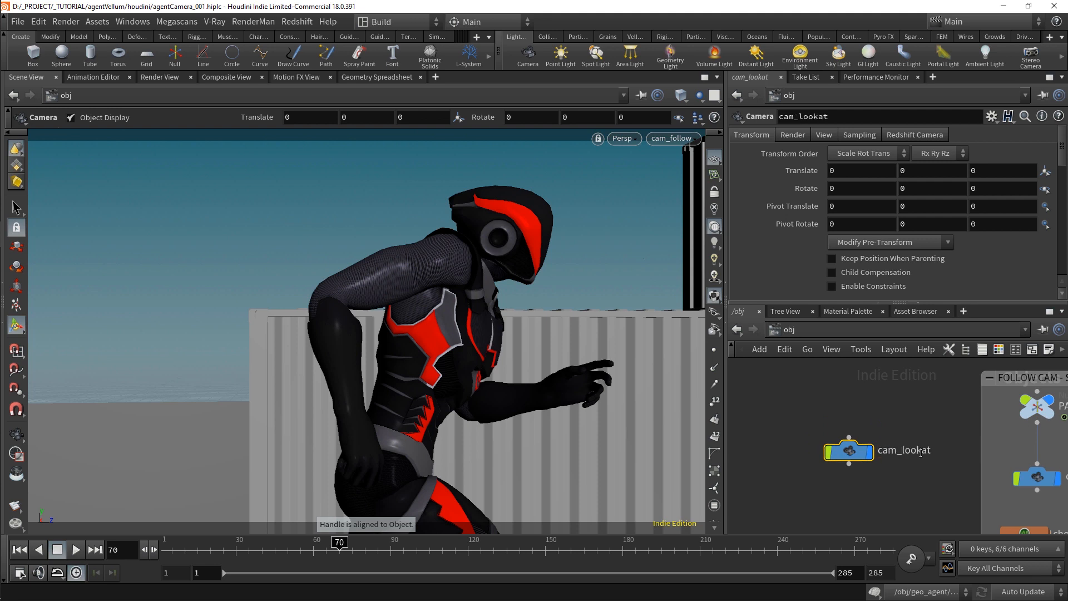
Add a null above cam_lookat as its parent and rename the null PARENT_SHOT02
key(Tab)
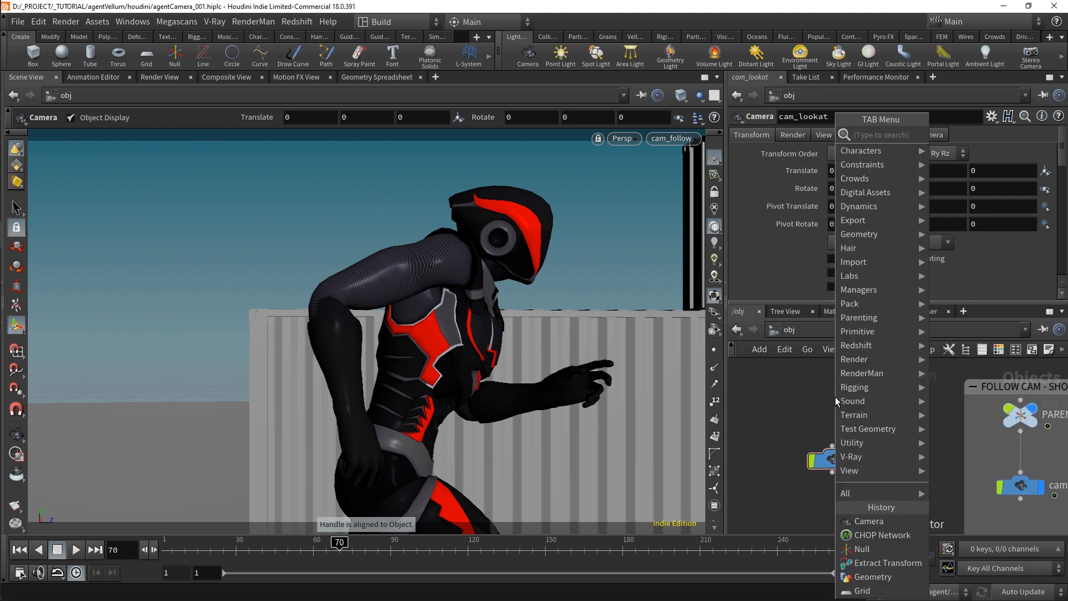
text(nul)
key(Return)
click(832, 388)
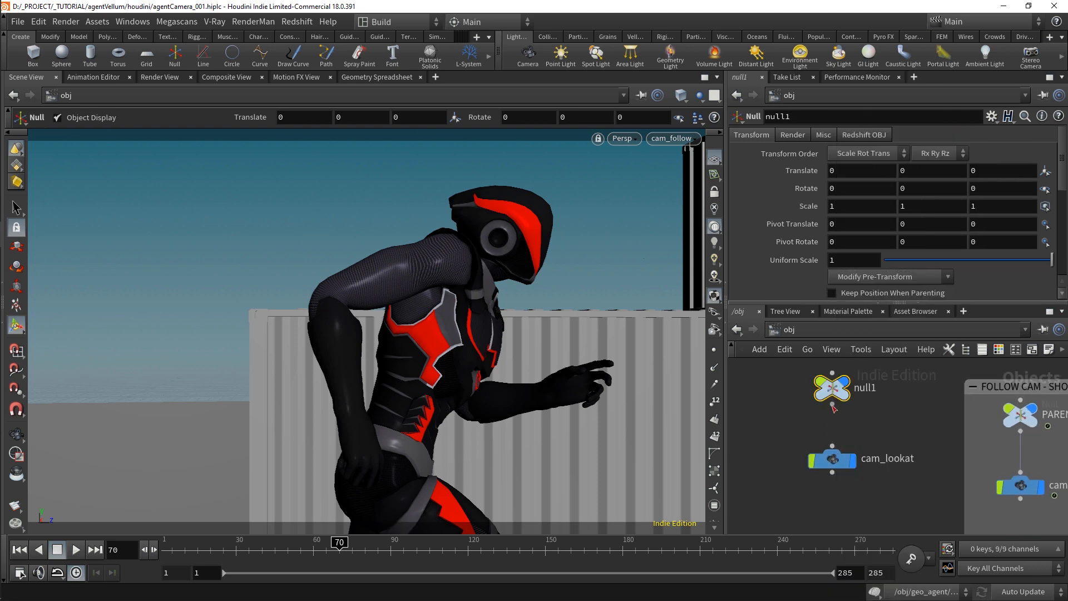
double_click(865, 391)
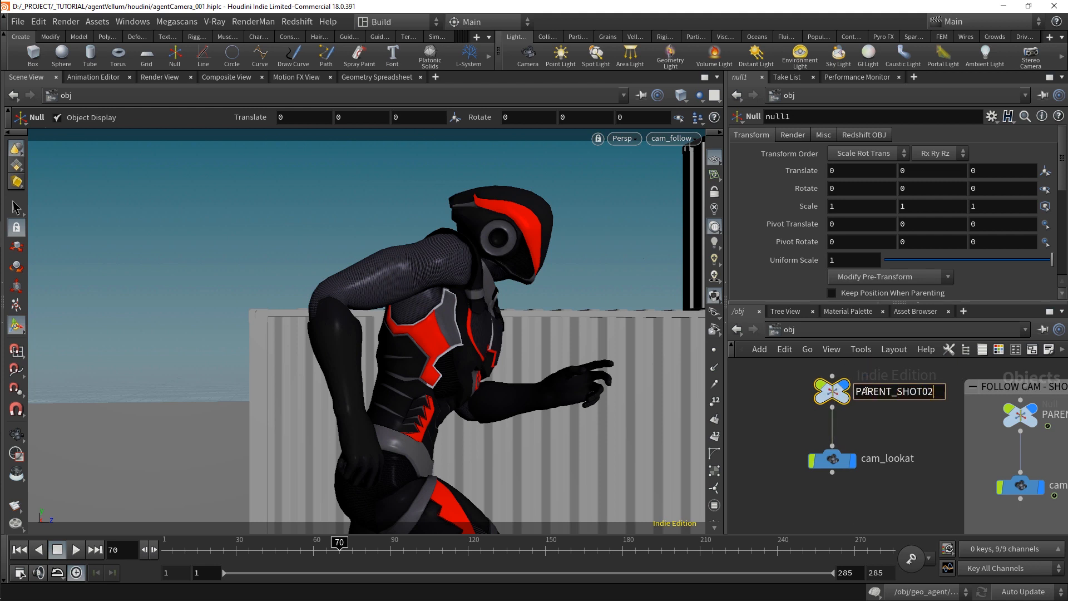
text(PARENT_SHOT02)
key(Return)
Group PARENT_SHOT02 and cam_lookat in a network box titled LOOKAT - SHOT 02
scroll(855, 414, down, 2)
shift+click(841, 445)
key(shift+o)
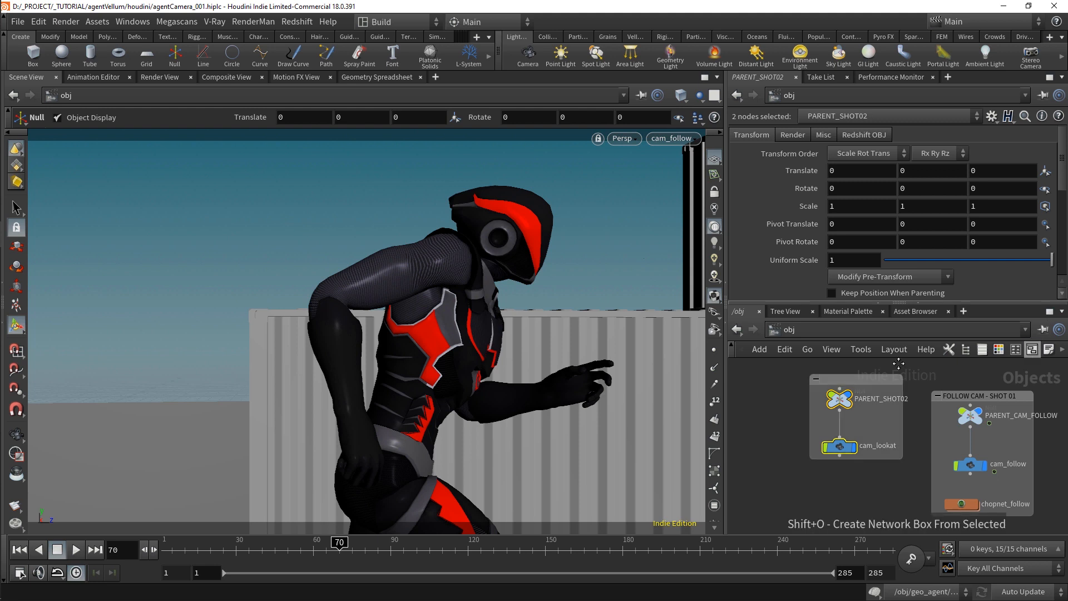
drag(874, 388, 861, 406)
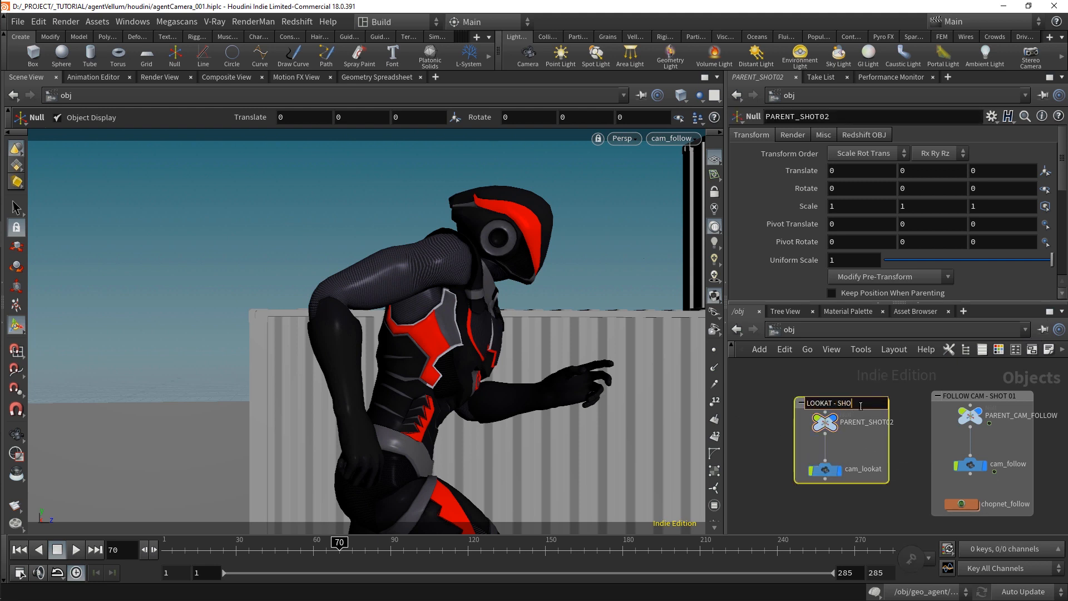
Aim the cam_lookat camera toward the running character, rotating it to about -9.57 in X and -159.5 in Y
click(820, 470)
middle_drag(856, 446, 848, 448)
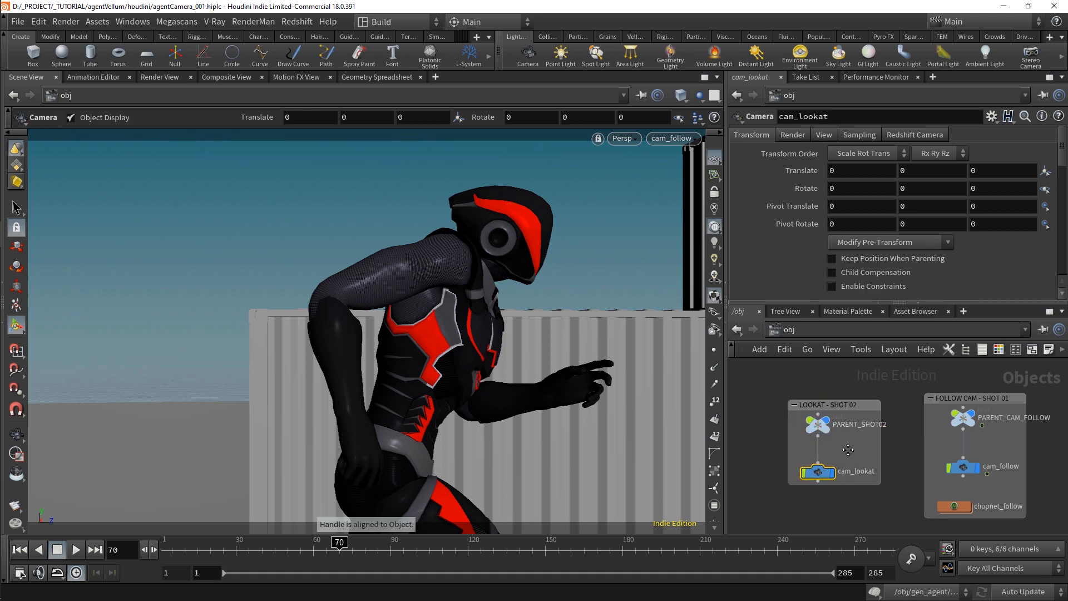
alt+right_drag(510, 401, 502, 334)
alt+drag(502, 335, 543, 406)
alt+right_drag(543, 406, 430, 352)
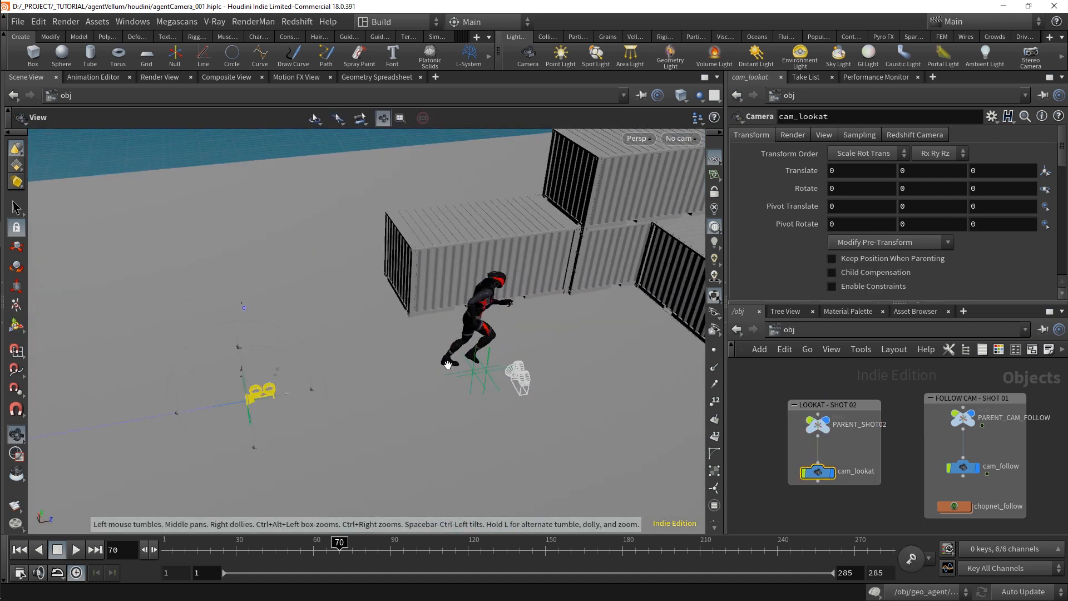
alt+right_drag(177, 442, 174, 419)
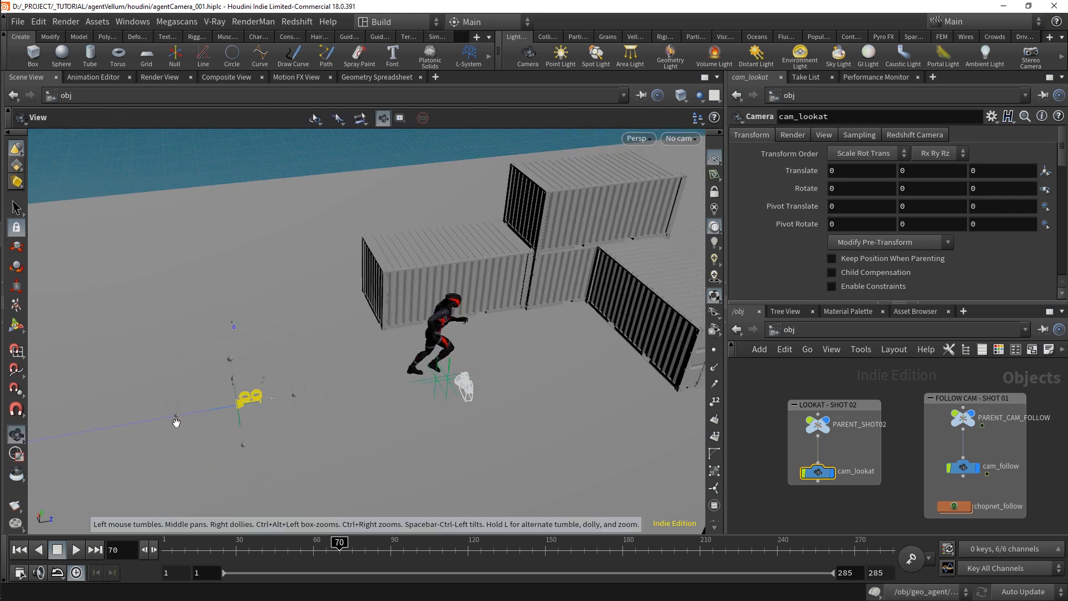
alt+drag(174, 419, 139, 396)
alt+middle_drag(139, 396, 337, 381)
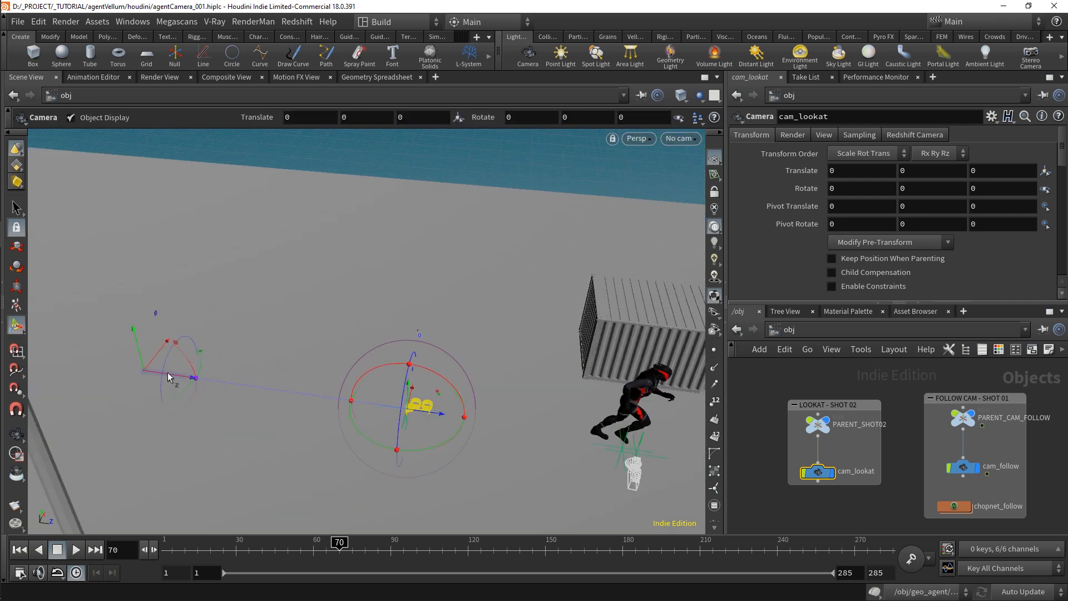
drag(149, 371, 603, 407)
alt+middle_drag(562, 410, 509, 373)
alt+drag(509, 374, 552, 352)
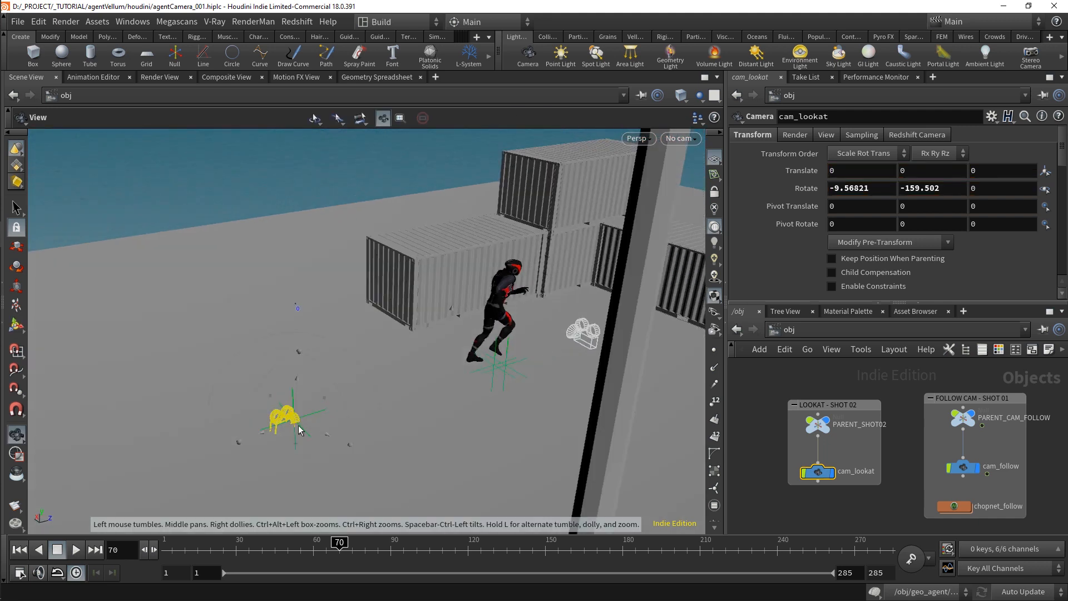
Raise cam_lookat to about 0.77 in Translate Y and aim it at the character on frame 95
drag(319, 445, 284, 363)
drag(338, 547, 633, 269)
mouse_move(395, 340)
alt+mouse_down()
mouse_move(427, 334)
mouse_move(412, 333)
alt+mouse_up()
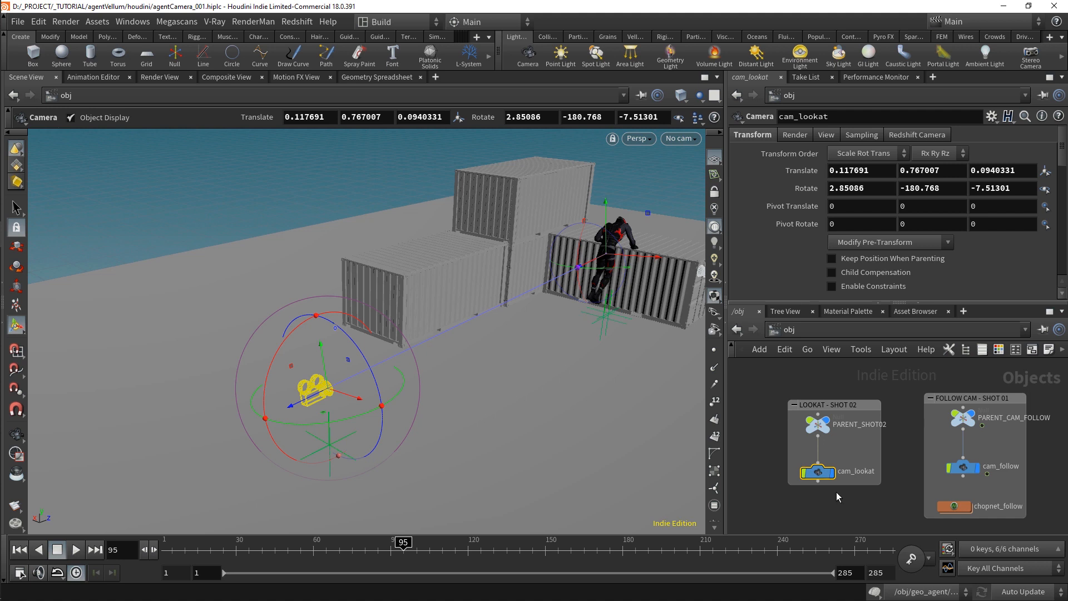
Enable constraints on cam_lookat and add a Look-at constraint with OUTPOUT_ANIM as both the look-at and look-up object
scroll(886, 281, down, 1)
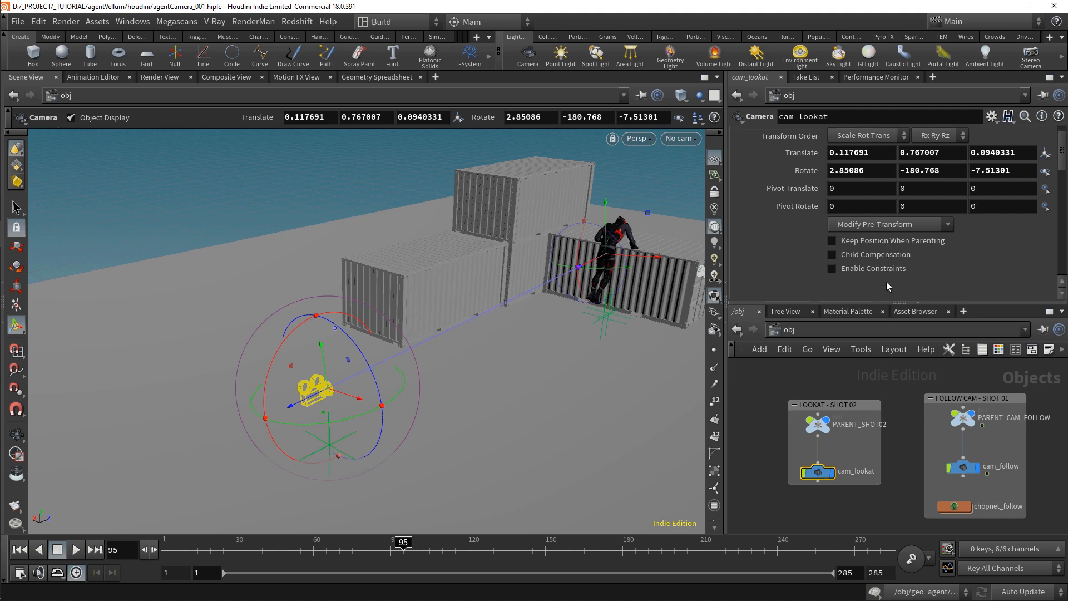
click(884, 269)
scroll(902, 271, down, 1)
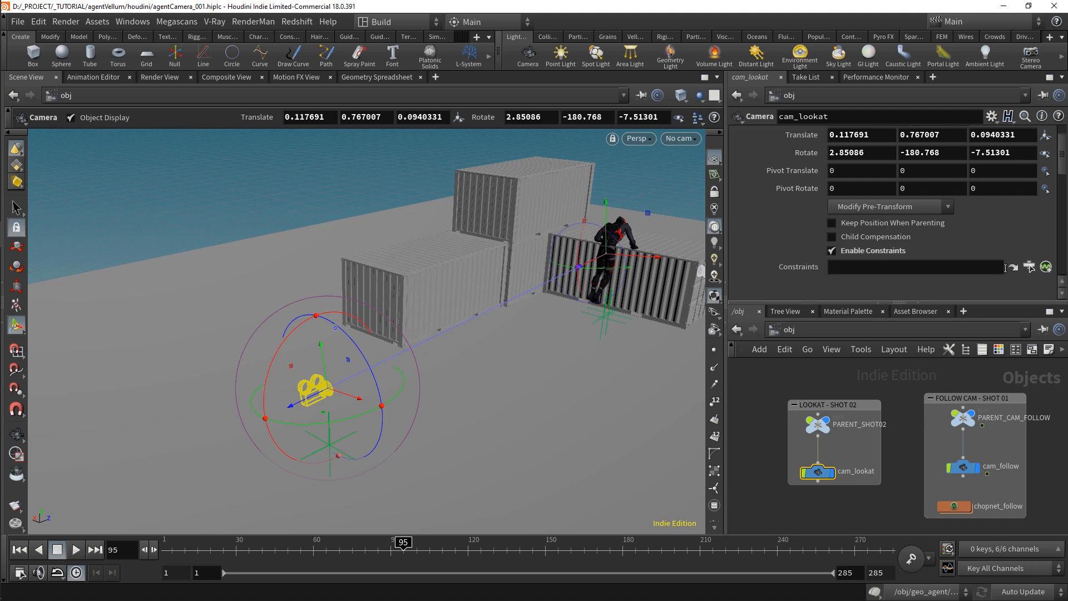
click(1046, 267)
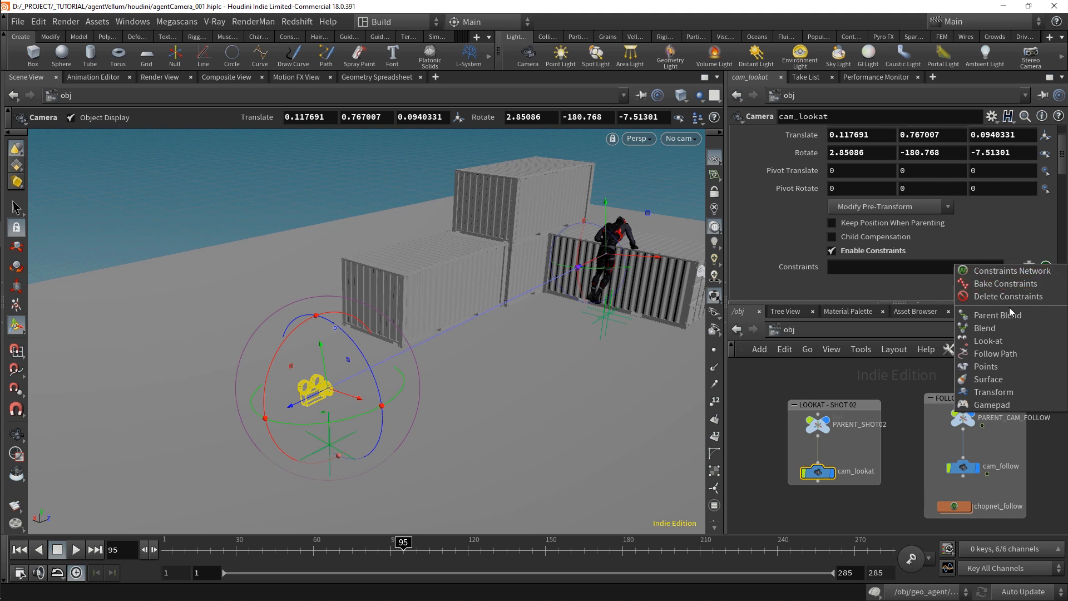
click(988, 340)
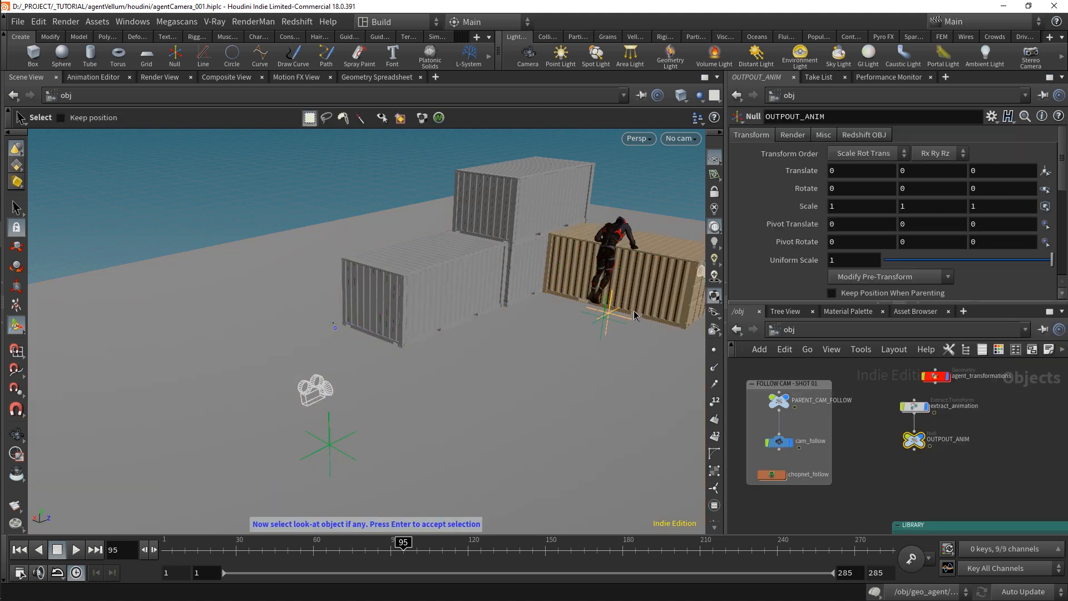
key(Return)
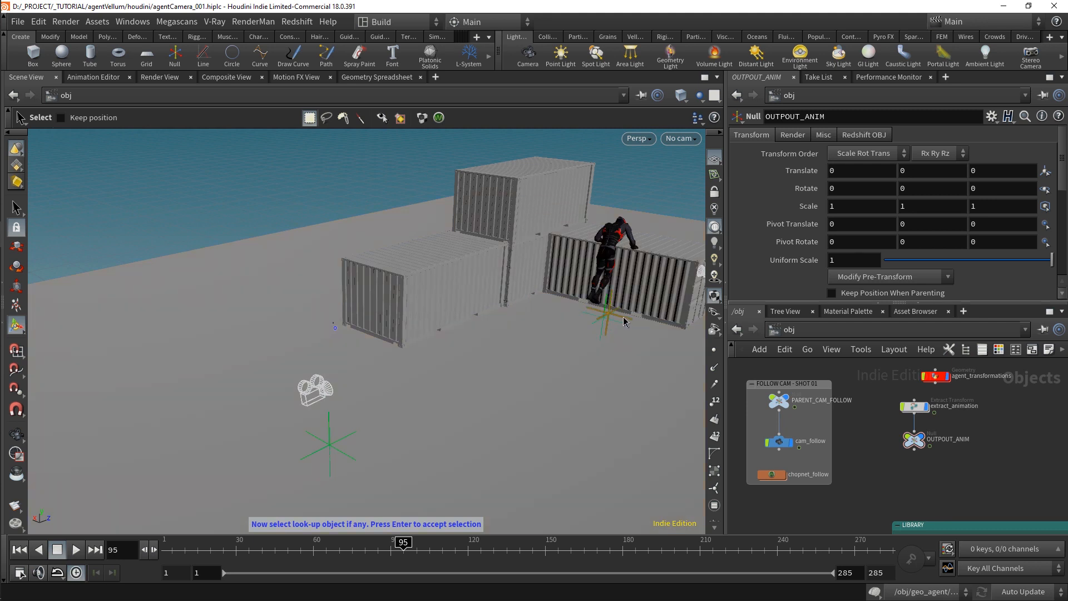
key(Return)
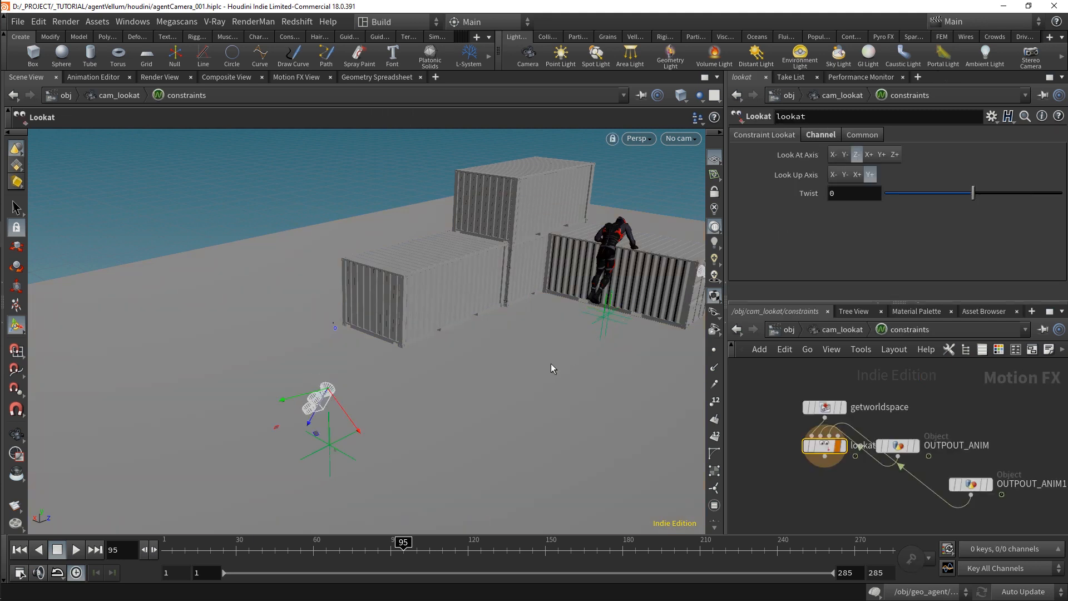
Move the lookat node below its inputs and delete the look-up connection coming from OUTPOUT_ANIM1
middle_drag(858, 477, 897, 444)
drag(866, 414, 881, 494)
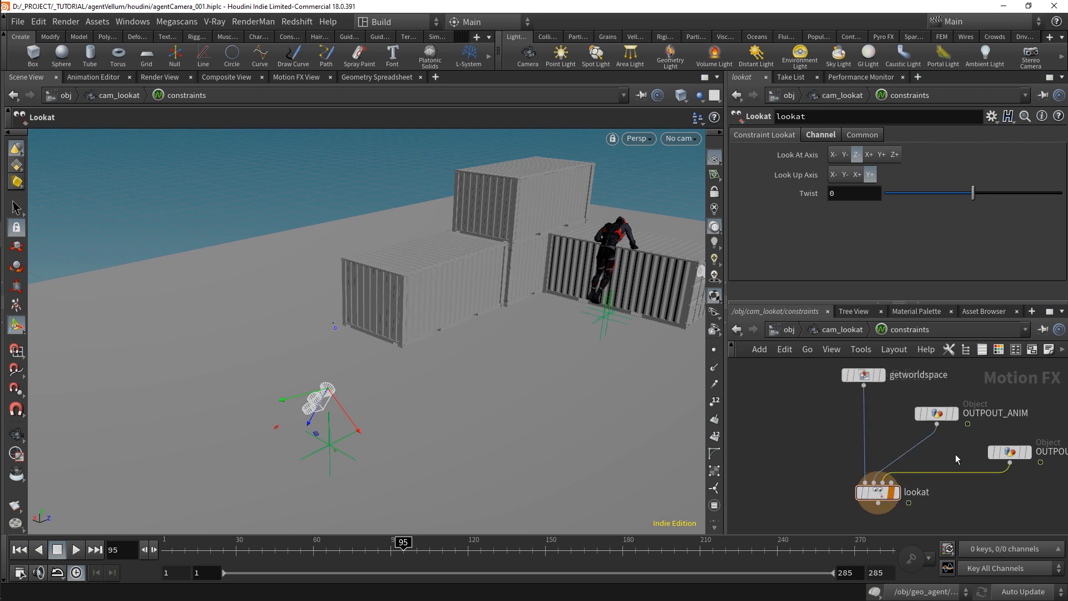
middle_drag(956, 458, 922, 473)
key(Delete)
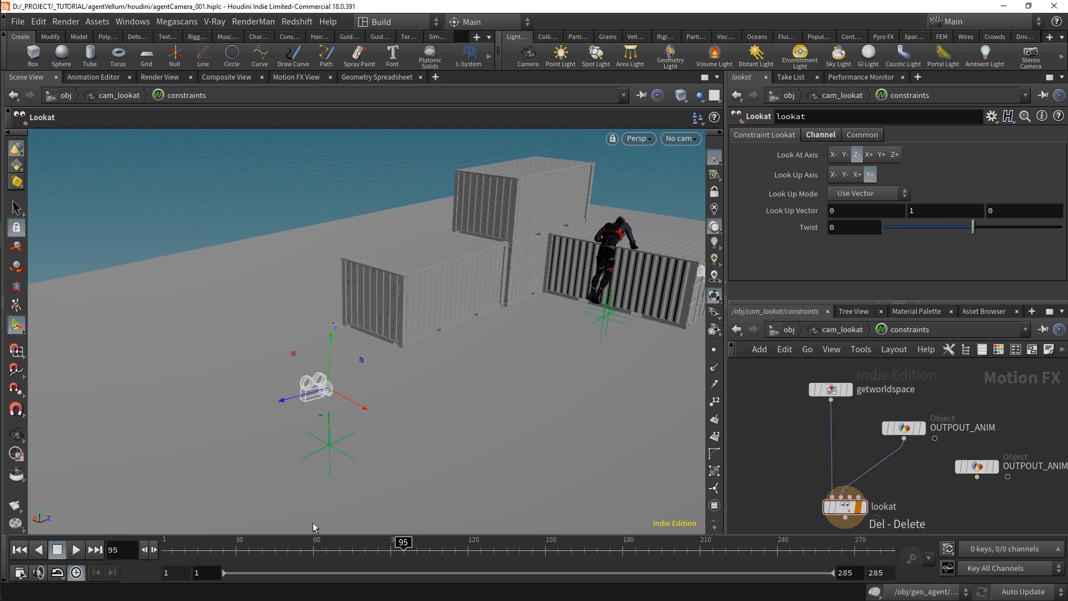
Look through cam_lookat and scrub the timeline to check how the camera tracks the character
drag(403, 547, 334, 548)
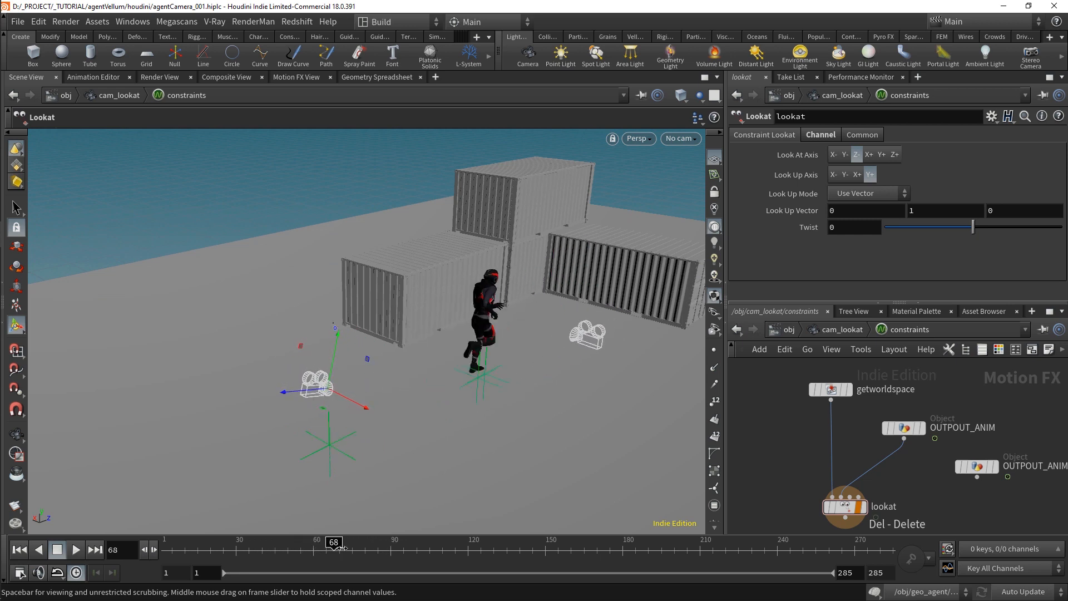
click(681, 138)
click(689, 204)
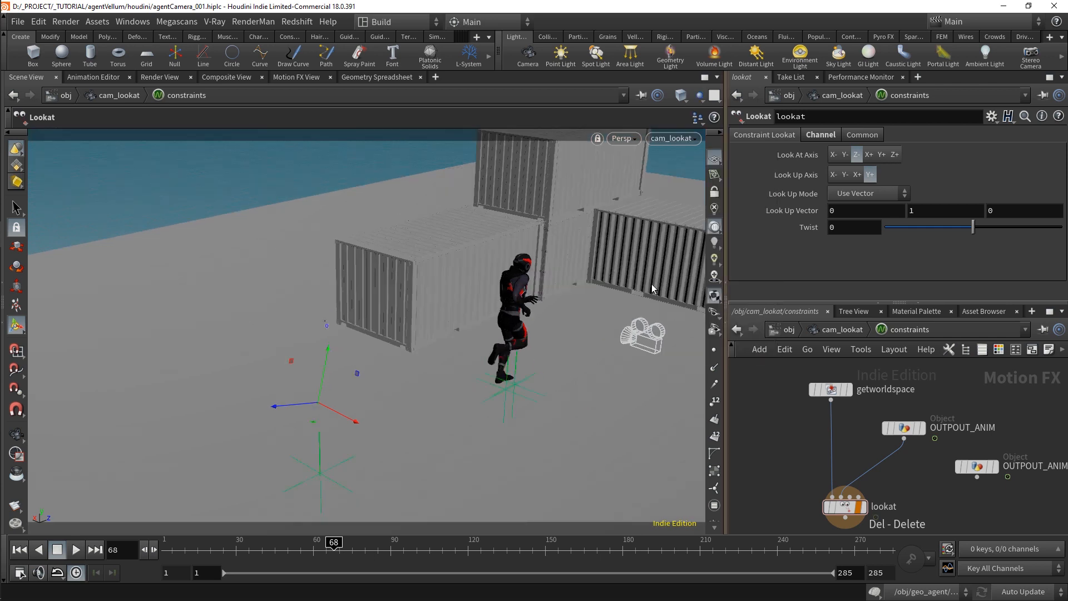
mouse_move(348, 541)
mouse_down()
mouse_move(478, 538)
mouse_move(346, 540)
mouse_up()
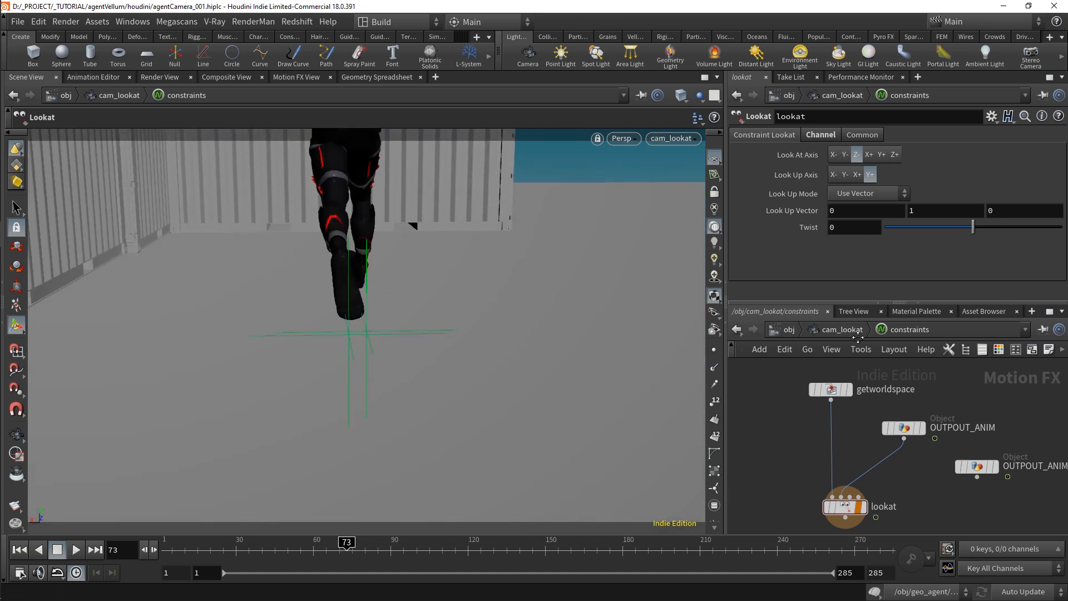
Return to the object level, shift PARENT_SHOT02 to -2.78 in Translate X and scrub to frame 64
click(842, 330)
click(784, 329)
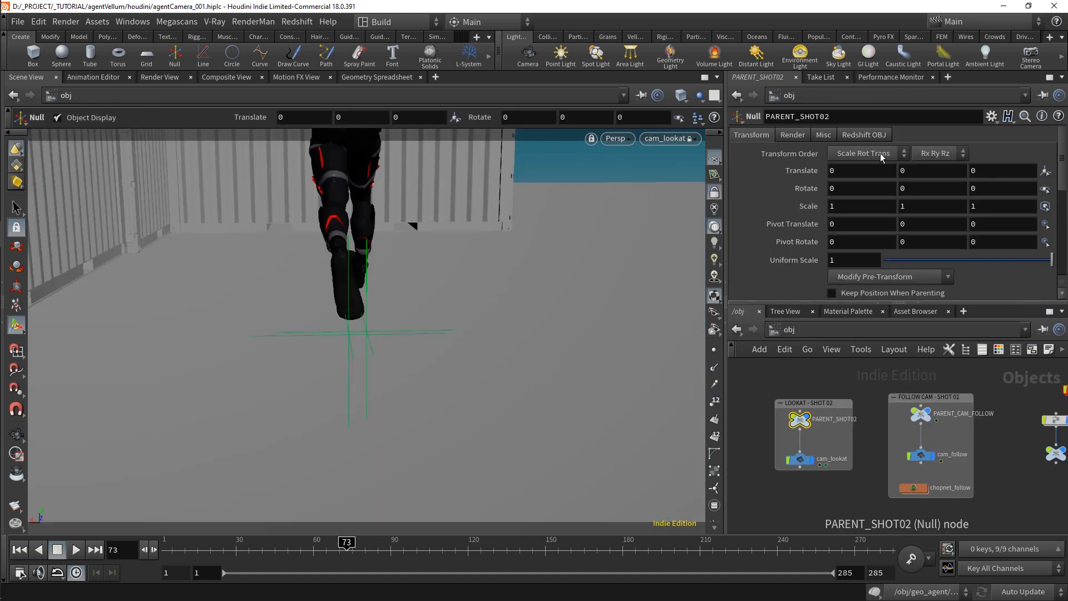
middle_drag(848, 172, 264, 223)
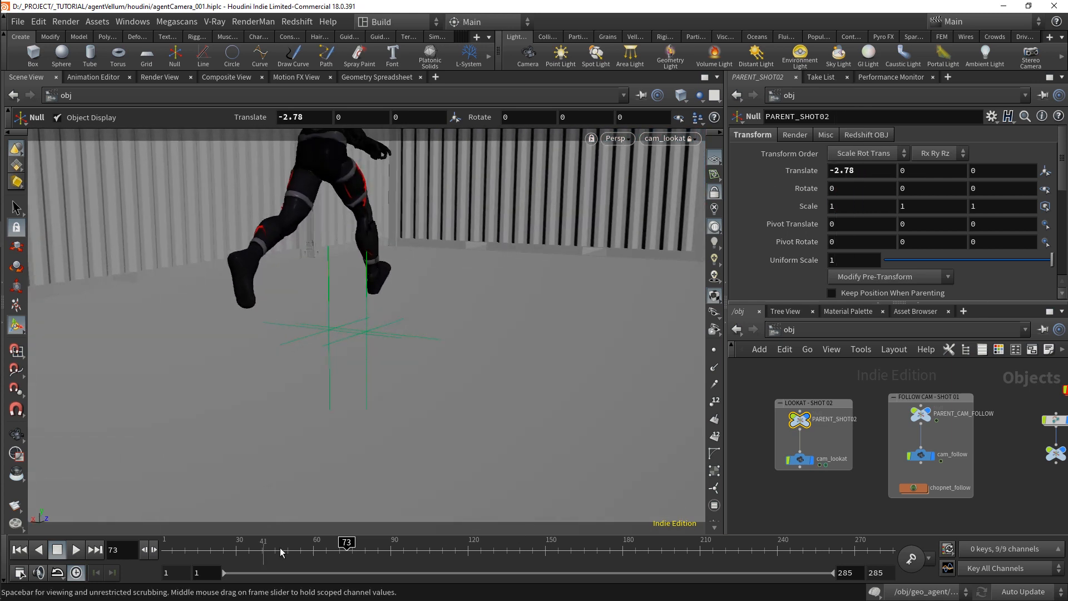
drag(281, 552, 323, 550)
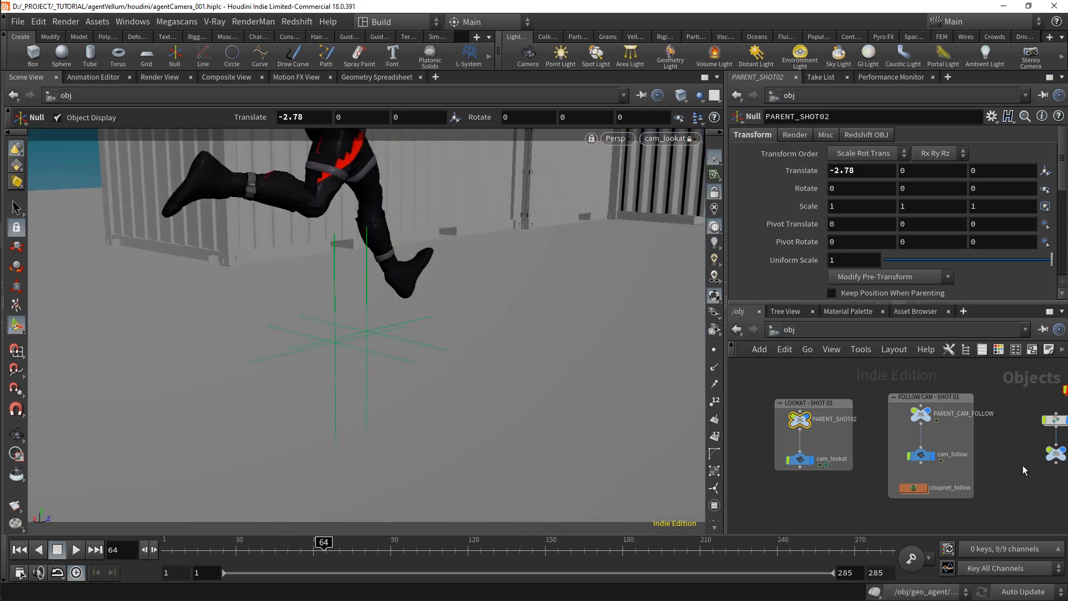
Try raising the OUTPOUT_ANIM null to 1.4 in Translate Y, then undo the change
middle_drag(1027, 464, 909, 468)
scroll(909, 469, up, 1)
drag(966, 455, 930, 455)
middle_drag(928, 170, 1022, 180)
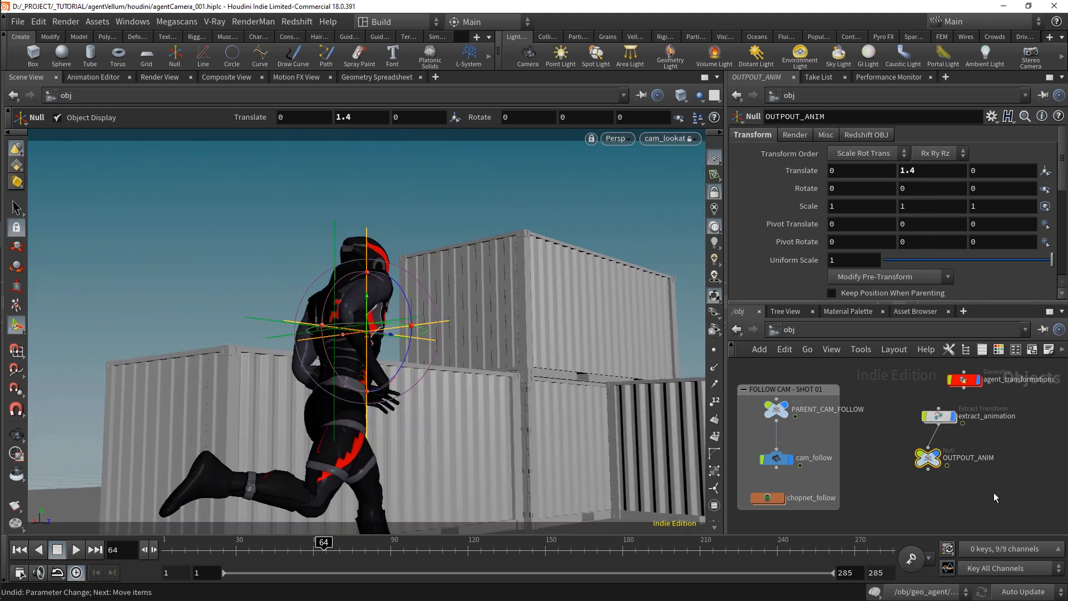
key(ctrl+z)
Duplicate the OUTPOUT_ANIM null under extract_animation and name the copy OUTPOUT_ANIM_LOOKAT
drag(969, 494, 936, 465)
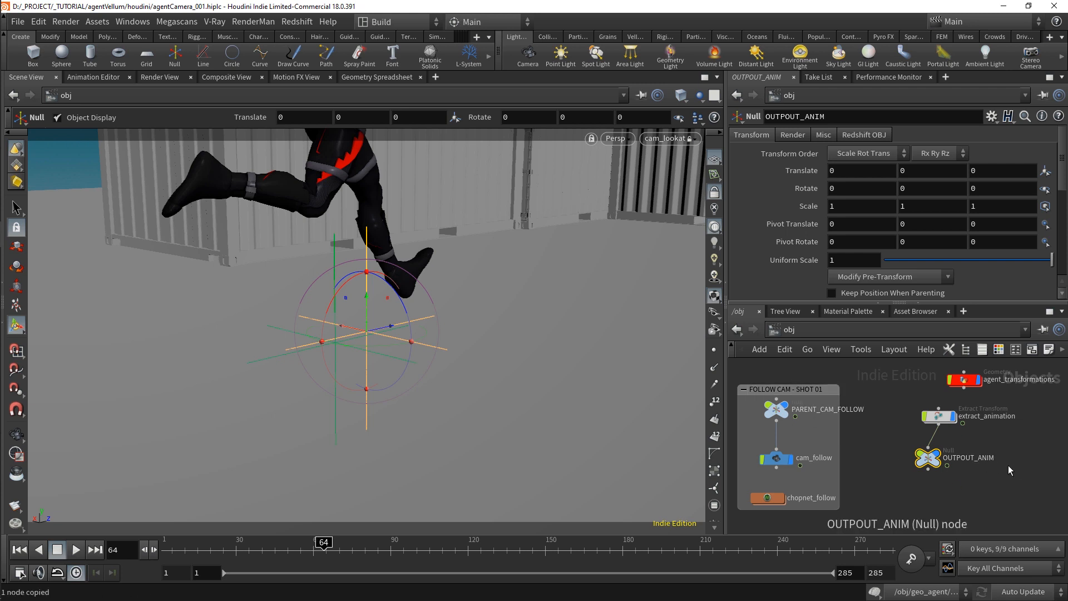
key(ctrl+v)
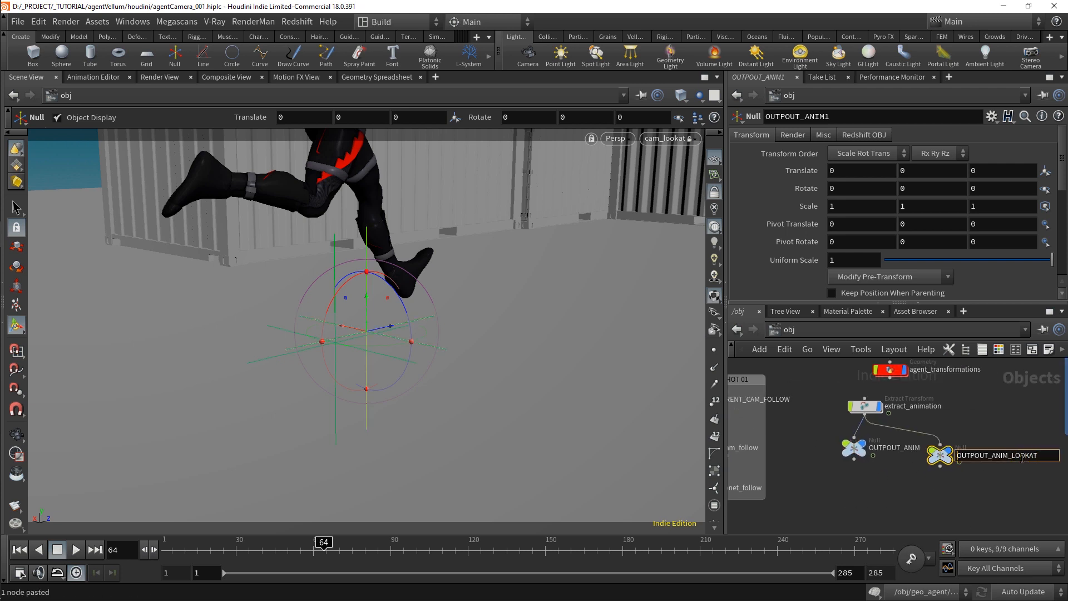
In cam_lookat's constraints network, set the target of the connected OUTPOUT_ANIM object to OUTPOUT_ANIM_LOOKAT
scroll(983, 458, down, 2)
middle_drag(846, 481, 997, 484)
scroll(865, 435, up, 2)
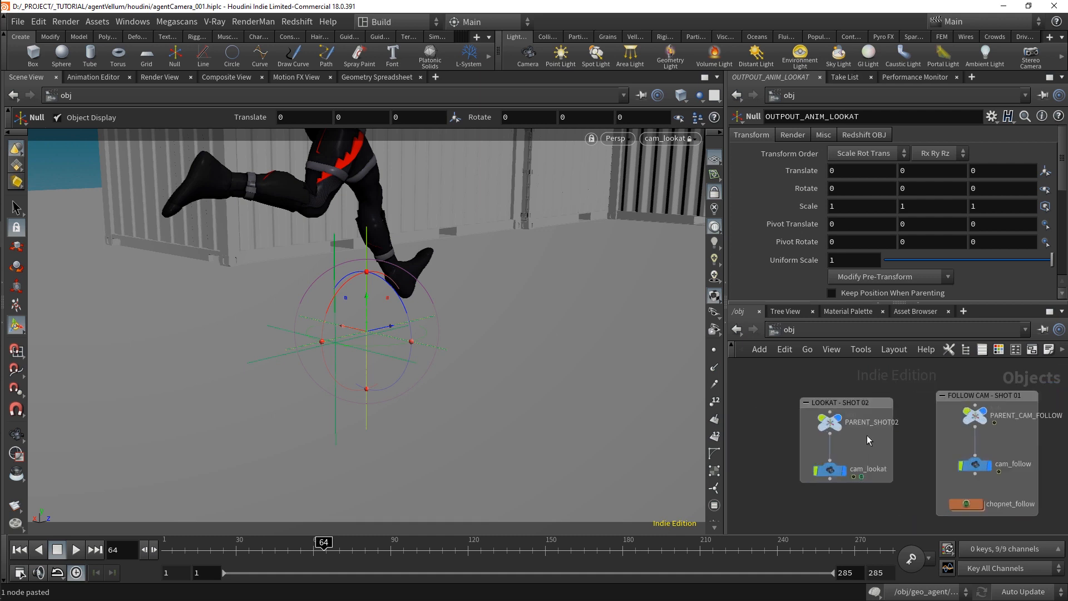
double_click(832, 470)
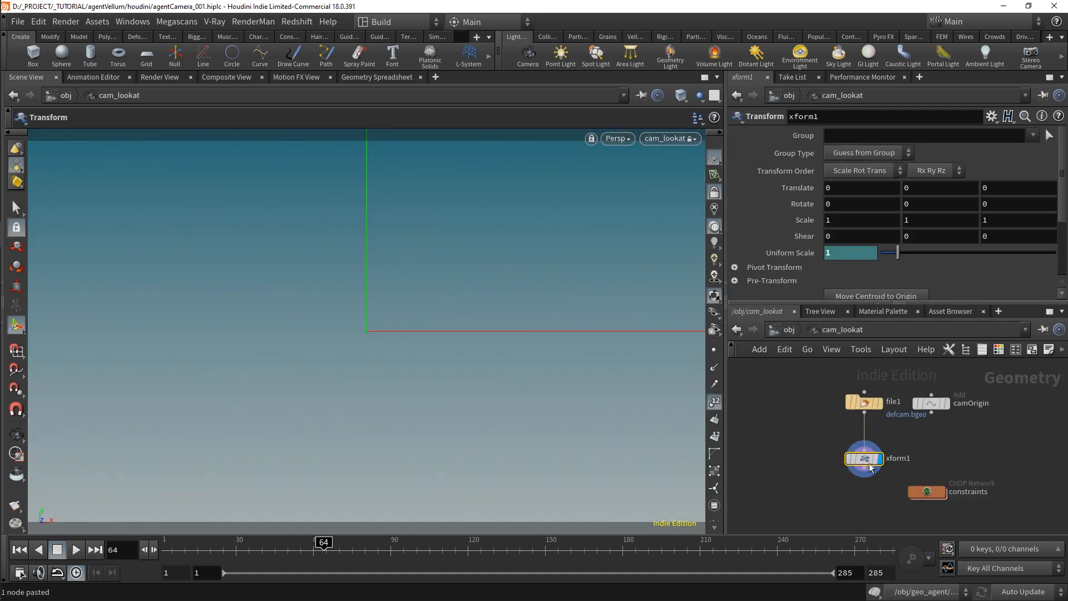
double_click(924, 490)
middle_drag(985, 487, 942, 486)
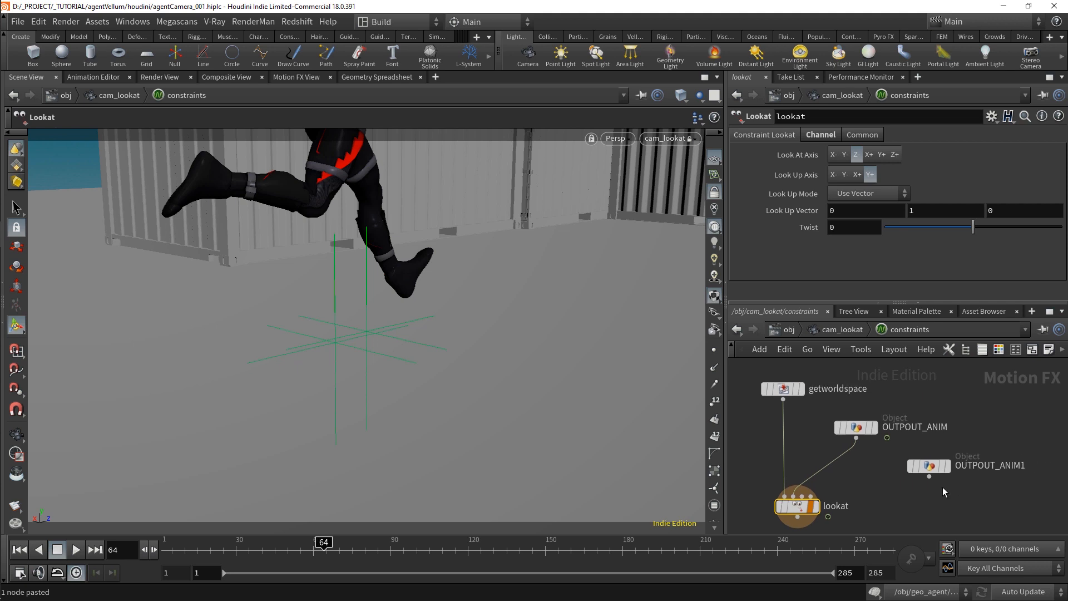
click(855, 427)
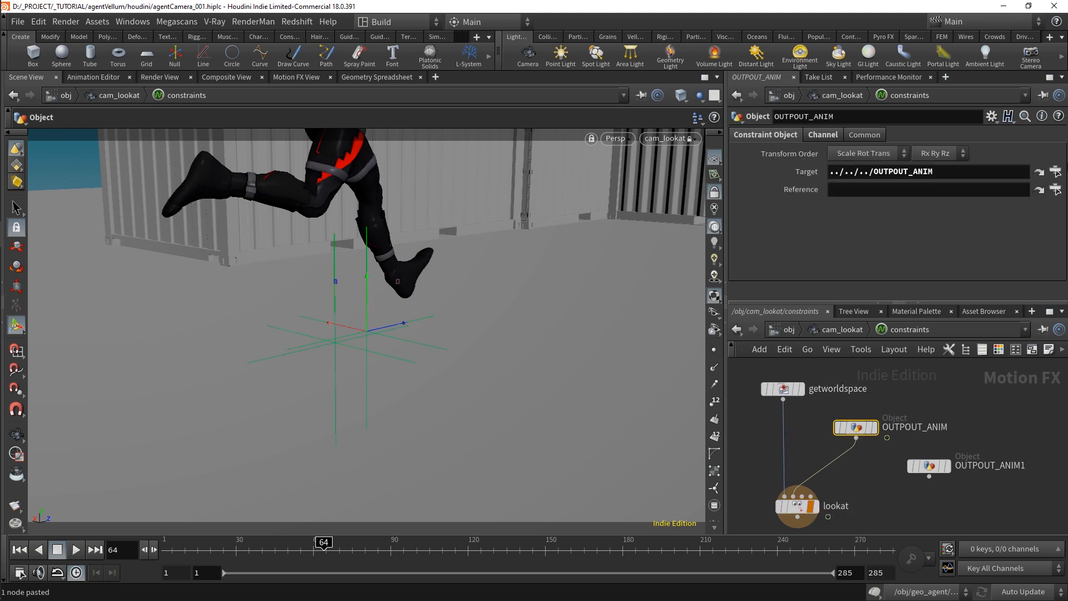
click(1055, 173)
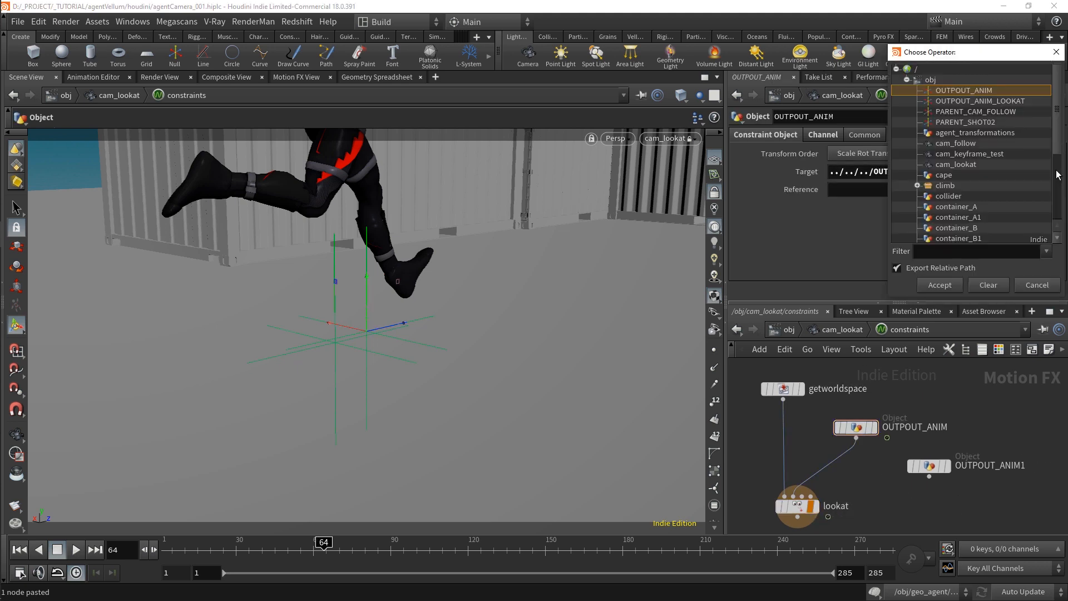
double_click(990, 103)
Add a Jiggle node after lookat, make it the constraint network's output and scrub to frame 128
mouse_move(816, 511)
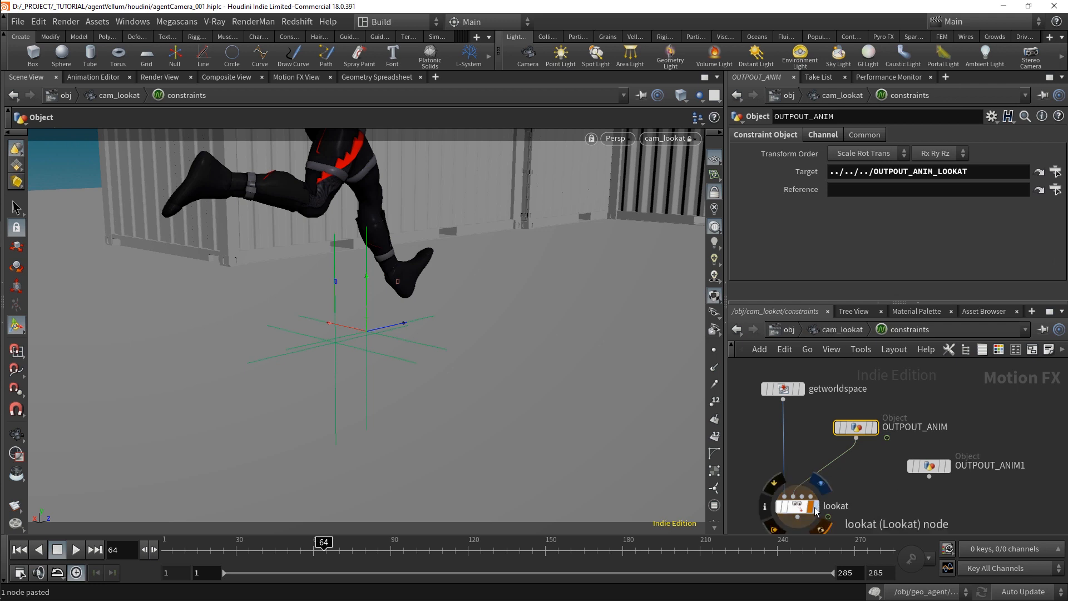
key(Tab)
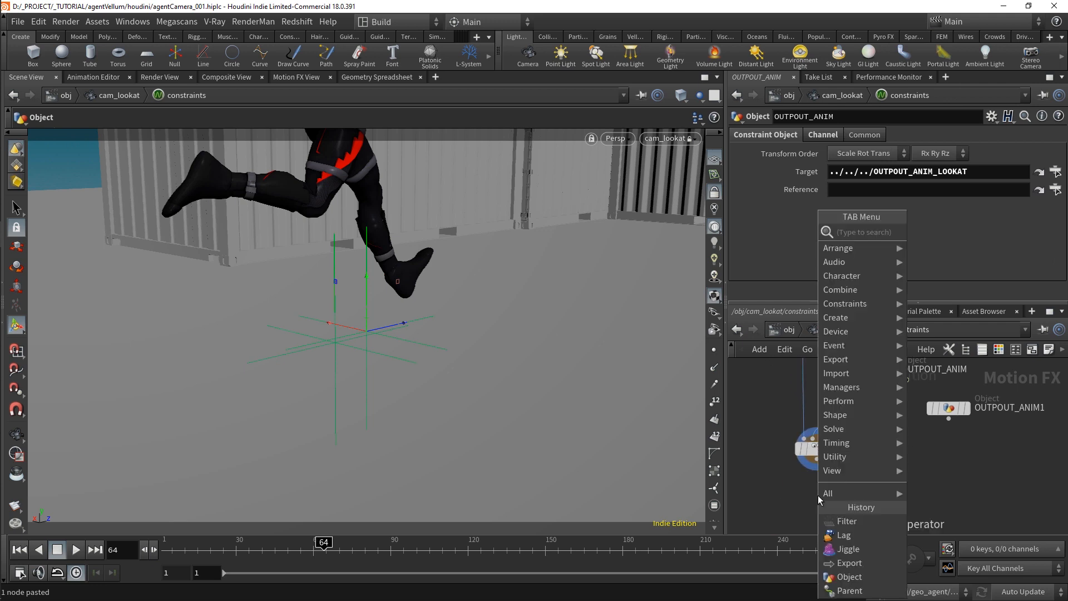
text(jiggle)
key(Return)
click(817, 495)
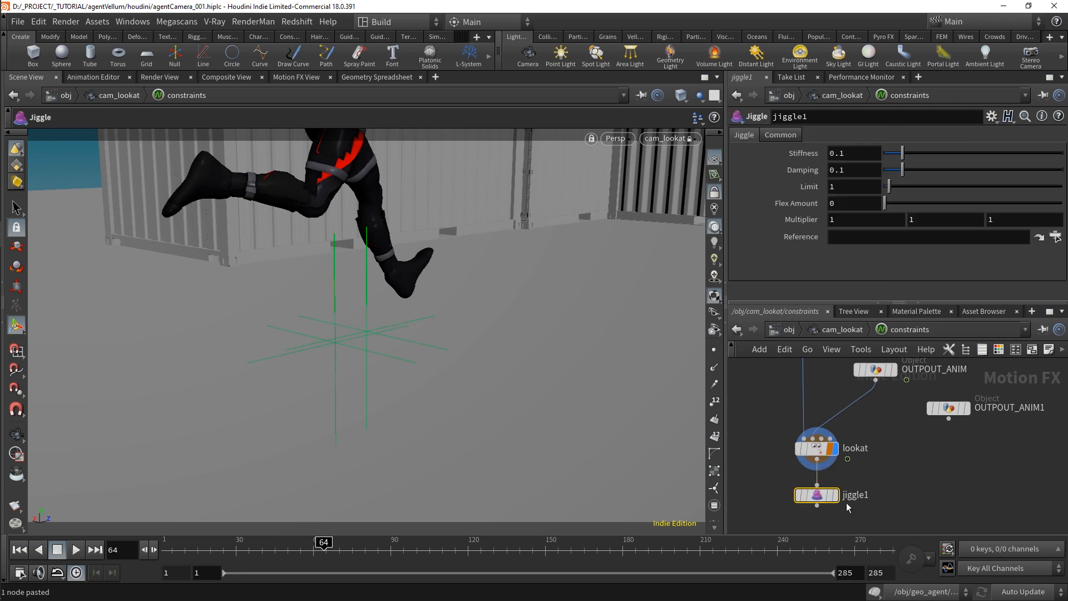
mouse_move(840, 497)
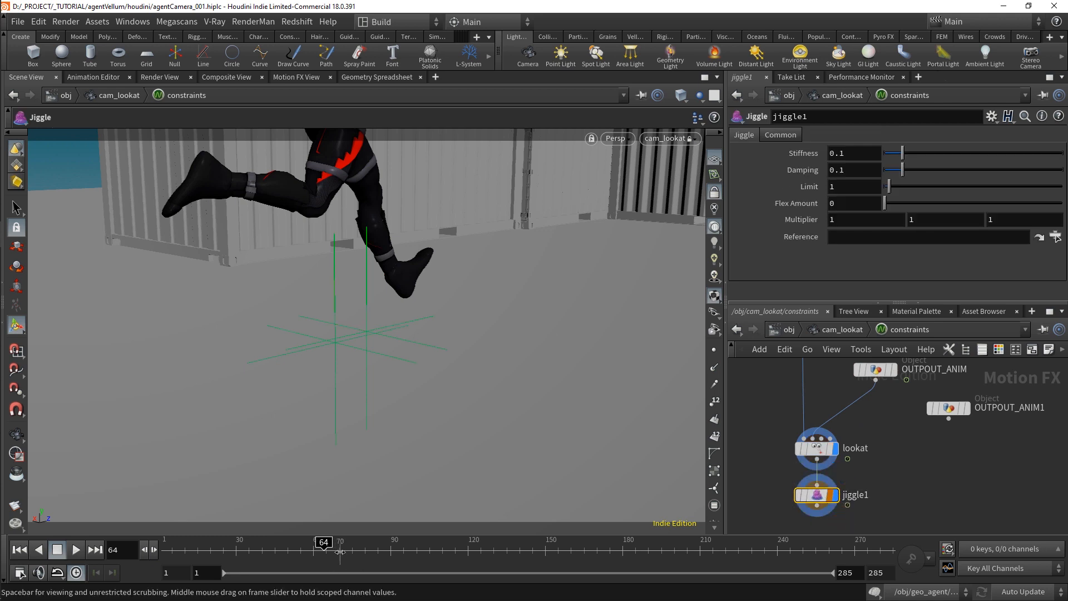
drag(340, 551, 485, 549)
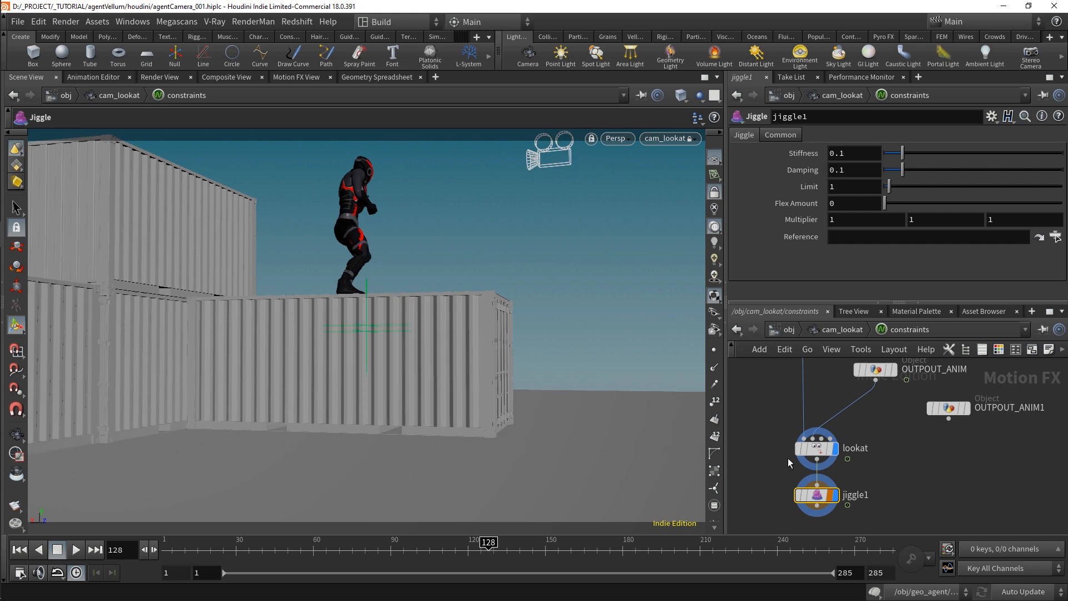
At the object level, arrange OUTPOUT_ANIM_LOOKAT beside OUTPOUT_ANIM and set its Translate Y to 1.2, scrubbing to frame 85
click(834, 329)
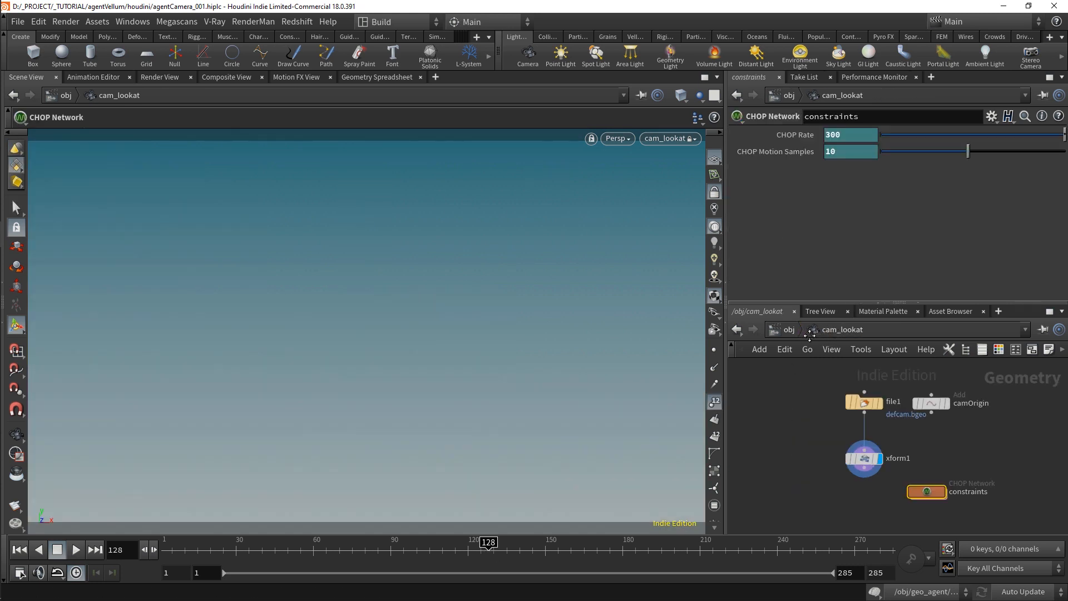
click(791, 330)
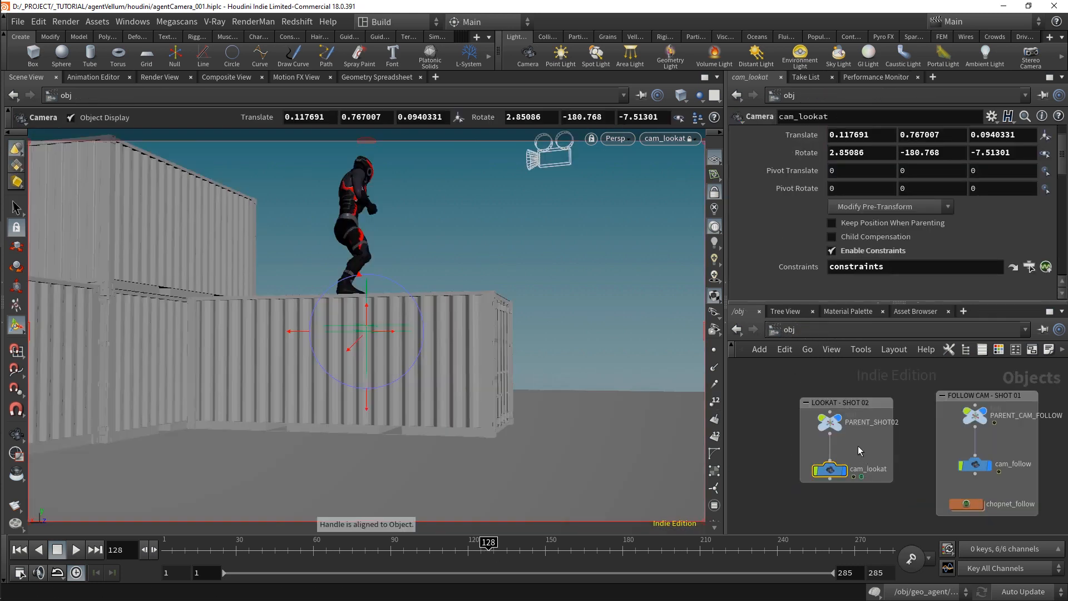
drag(467, 551, 336, 549)
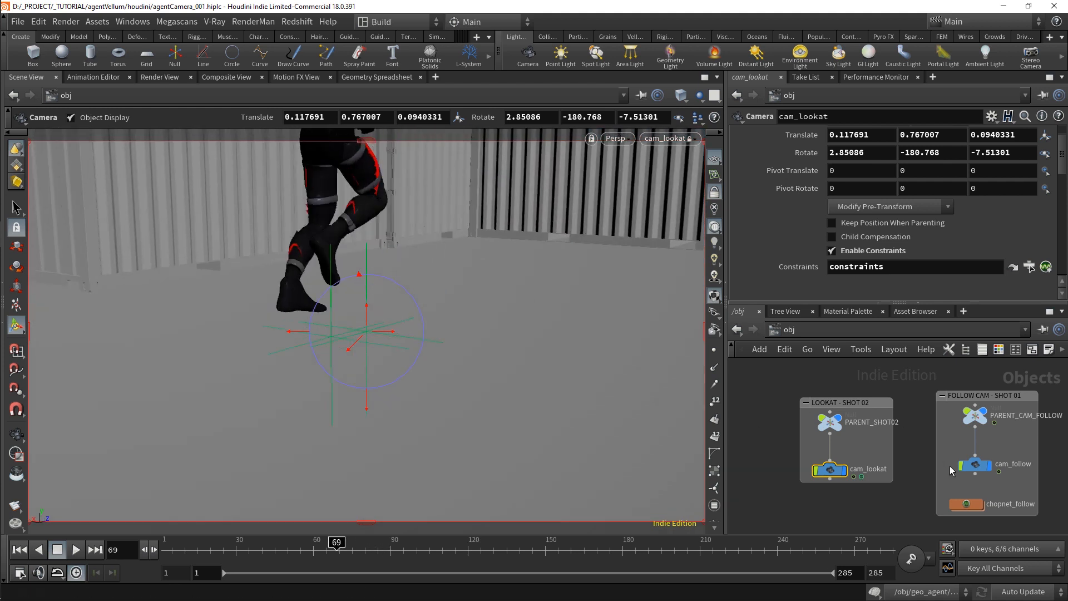
middle_drag(1021, 482, 895, 506)
scroll(895, 506, down, 3)
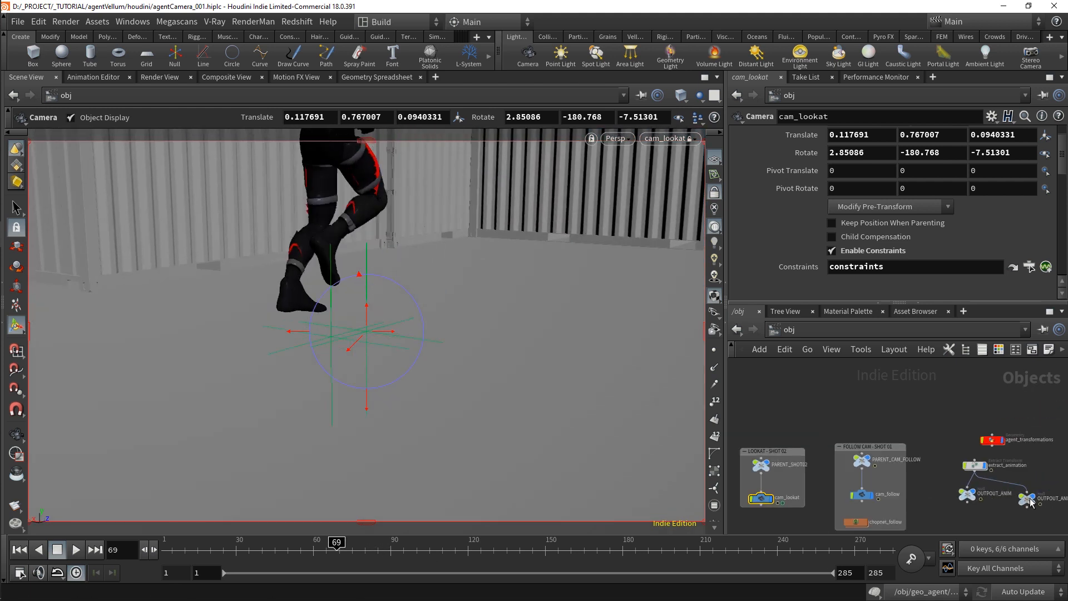
drag(1030, 502, 969, 499)
click(948, 486)
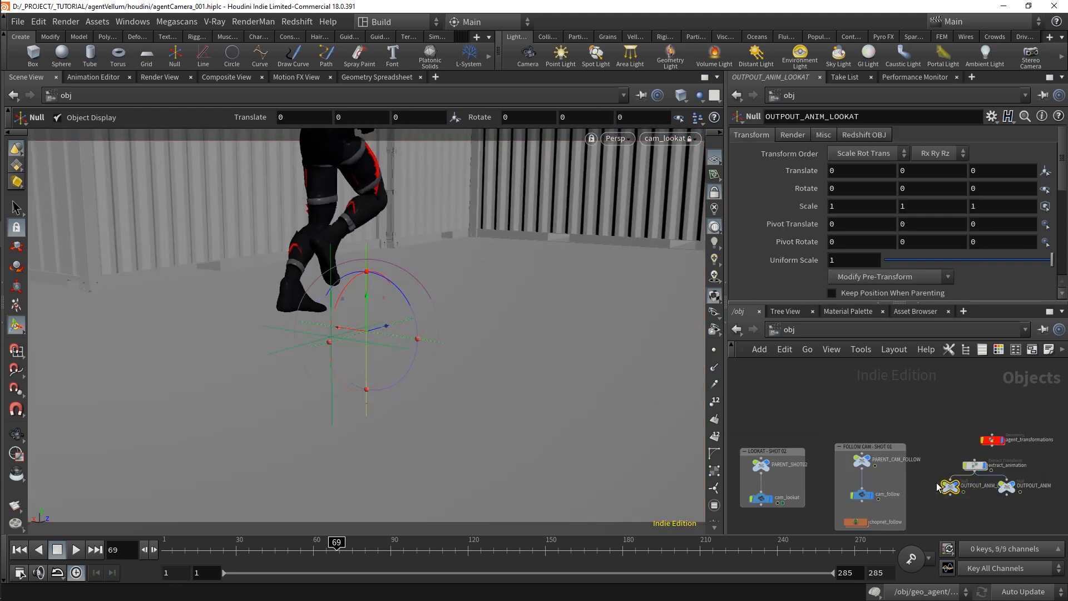
middle_drag(917, 172, 1001, 174)
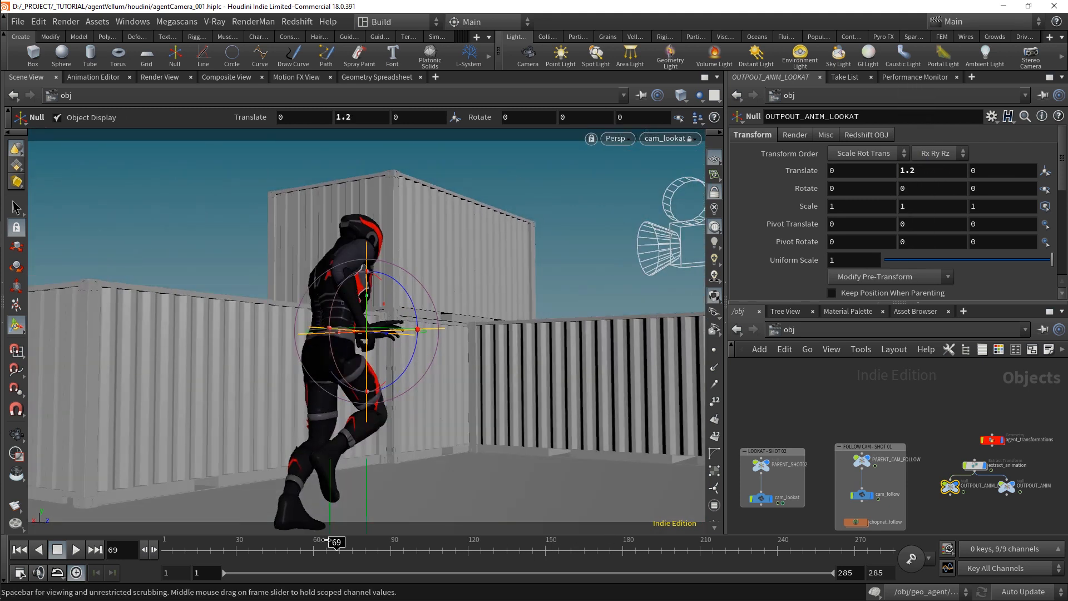
drag(326, 539, 378, 550)
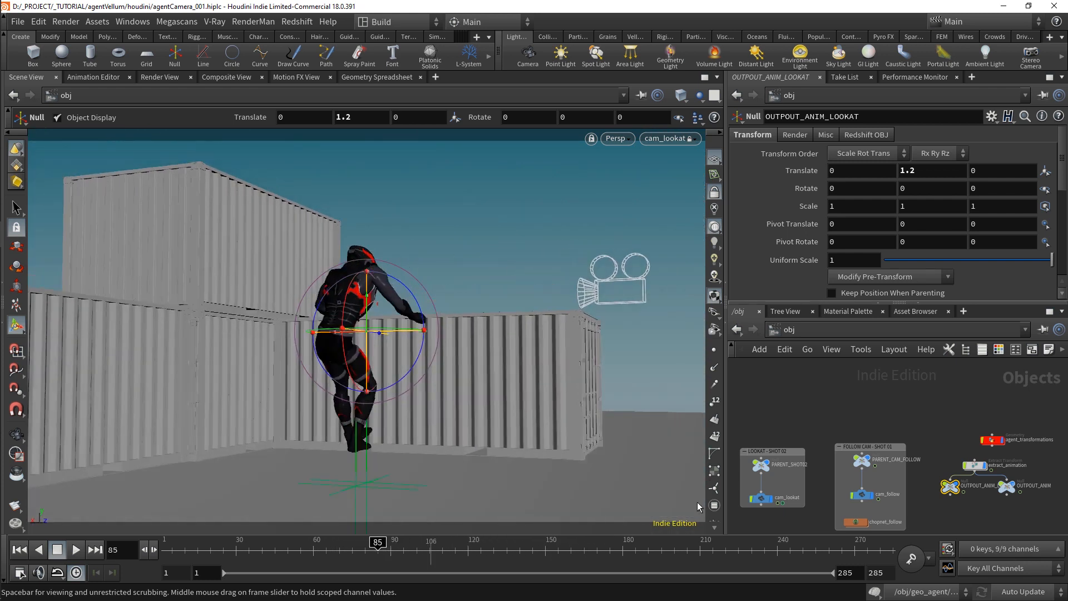
Move PARENT_SHOT02 to 1.72 in Translate X and 16.19 in Translate Z, checking the framing up to frame 179
click(790, 471)
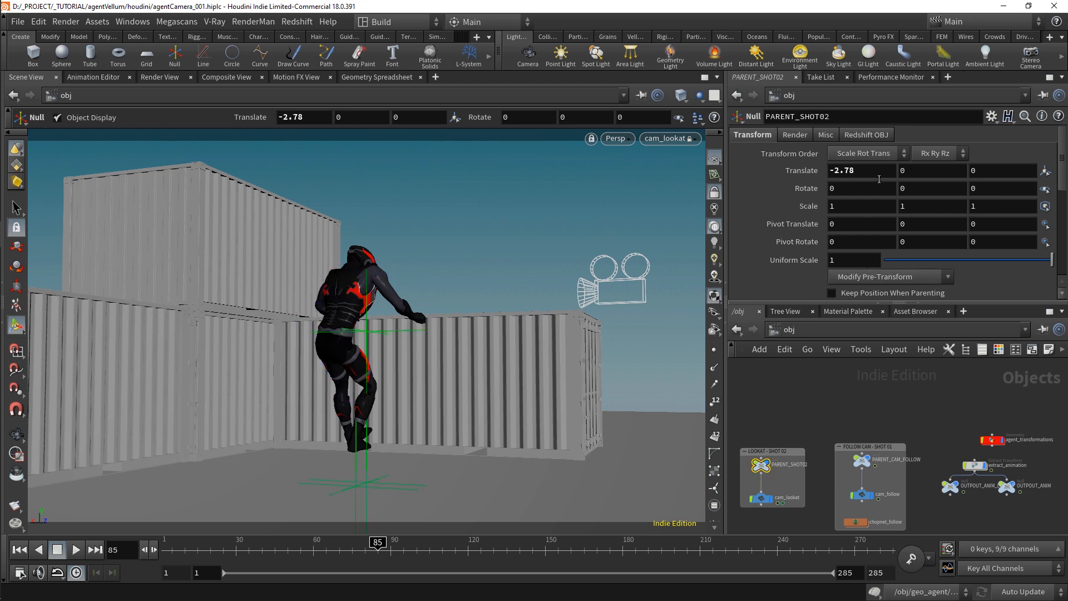
mouse_move(859, 173)
middle_down()
mouse_move(872, 173)
mouse_move(828, 175)
mouse_move(845, 175)
middle_up()
middle_drag(1016, 173, 952, 262)
mouse_move(975, 168)
middle_down()
mouse_move(1023, 171)
mouse_move(976, 167)
middle_up()
middle_drag(858, 167, 425, 203)
middle_drag(988, 172, 649, 167)
drag(384, 553, 620, 551)
Lower PARENT_SHOT02 to -0.3 in Translate Y and check the shot up to frame 195
middle_drag(806, 475, 815, 471)
scroll(834, 461, up, 2)
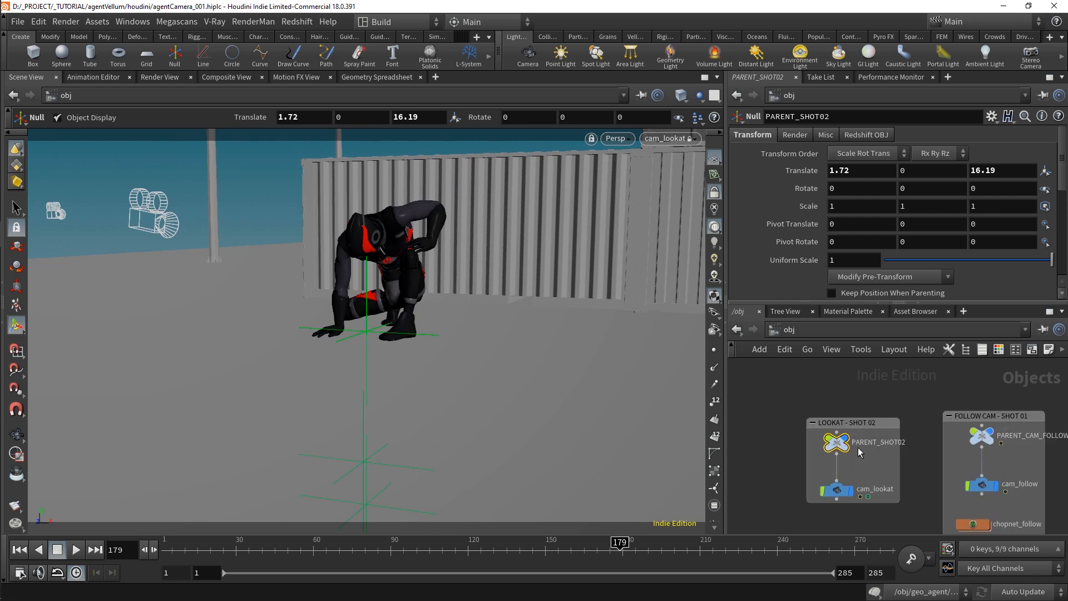
middle_drag(929, 177, 900, 203)
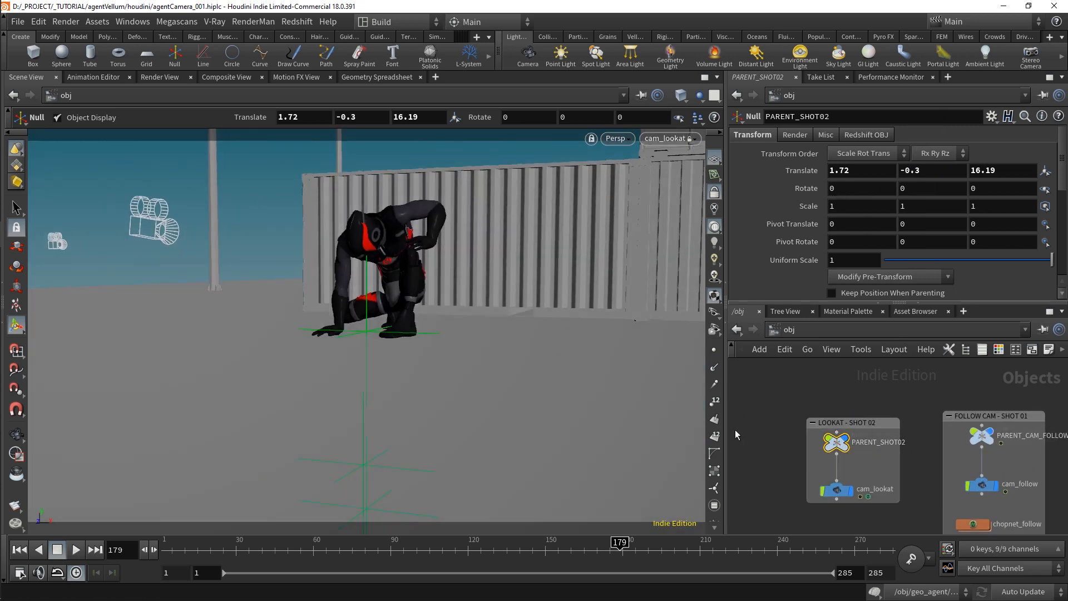
drag(608, 548, 661, 543)
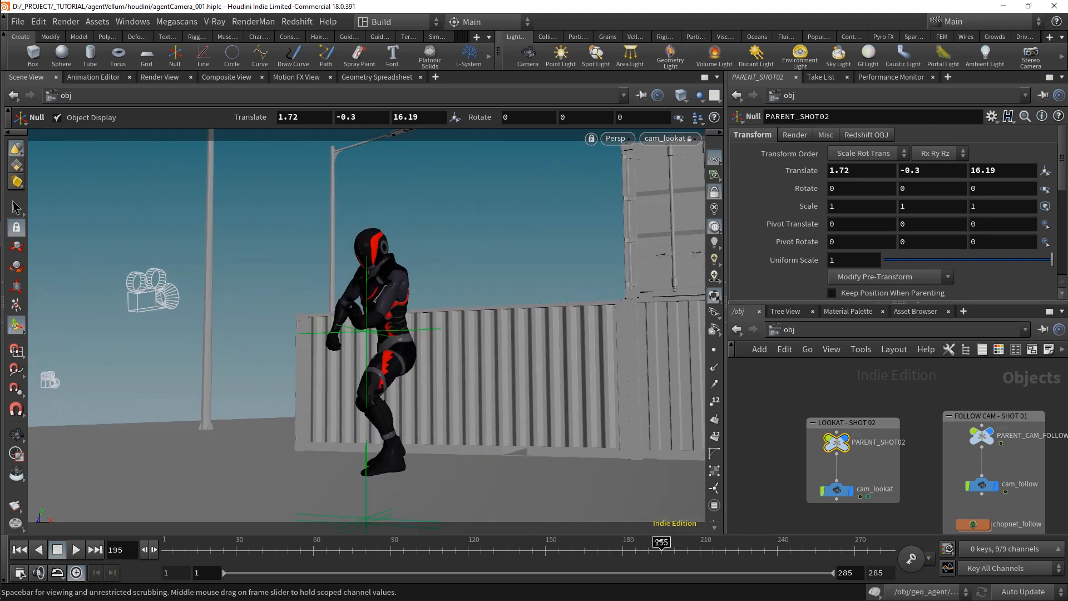
Set the focal length of cam_lookat to 30 mm
click(840, 489)
scroll(813, 191, up, 2)
click(825, 135)
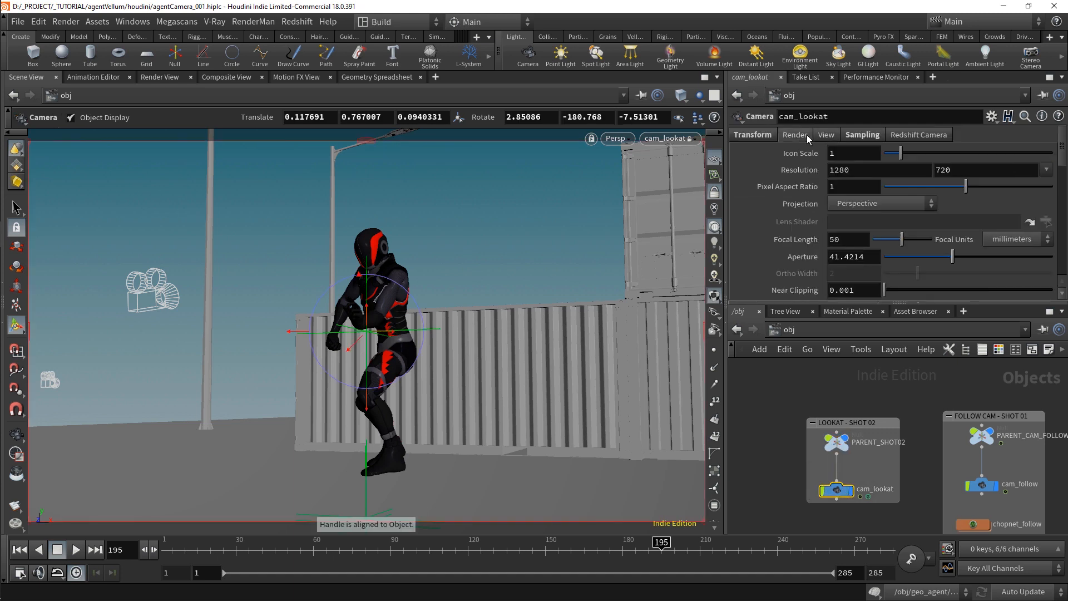
text(30)
key(Return)
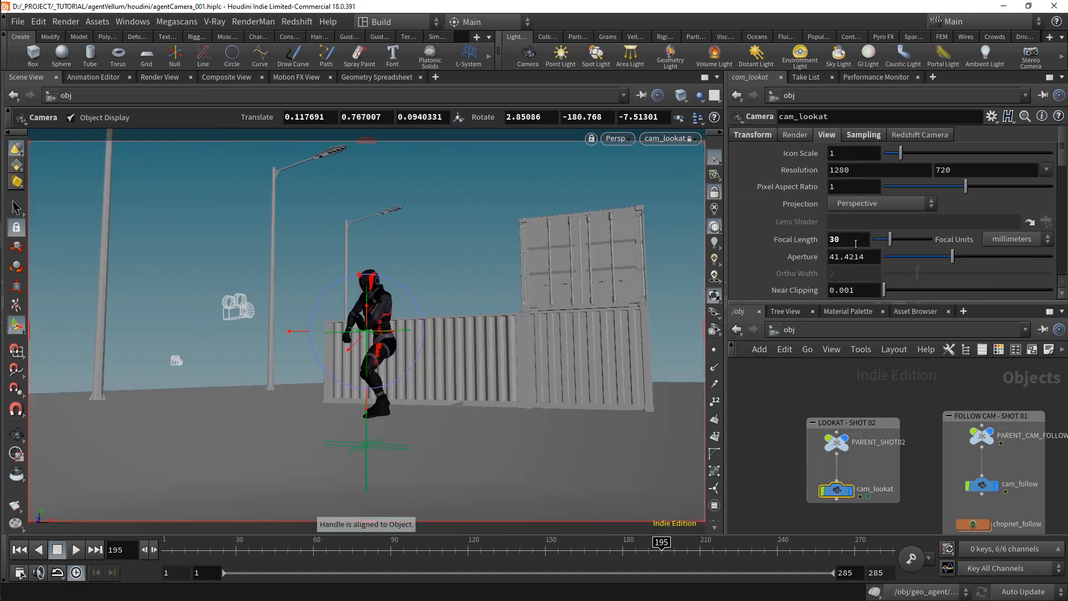
Reposition PARENT_SHOT02 to 1.22 in Translate X and 13.69 in Translate Z, and scrub back to frame 125
click(837, 443)
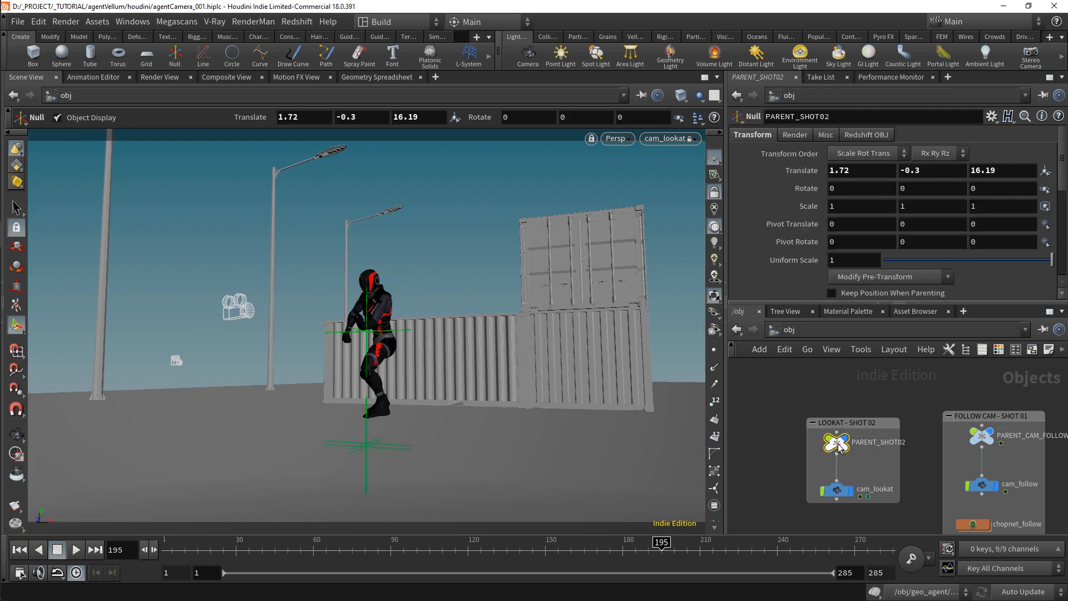
middle_drag(986, 175, 812, 183)
drag(660, 545, 475, 554)
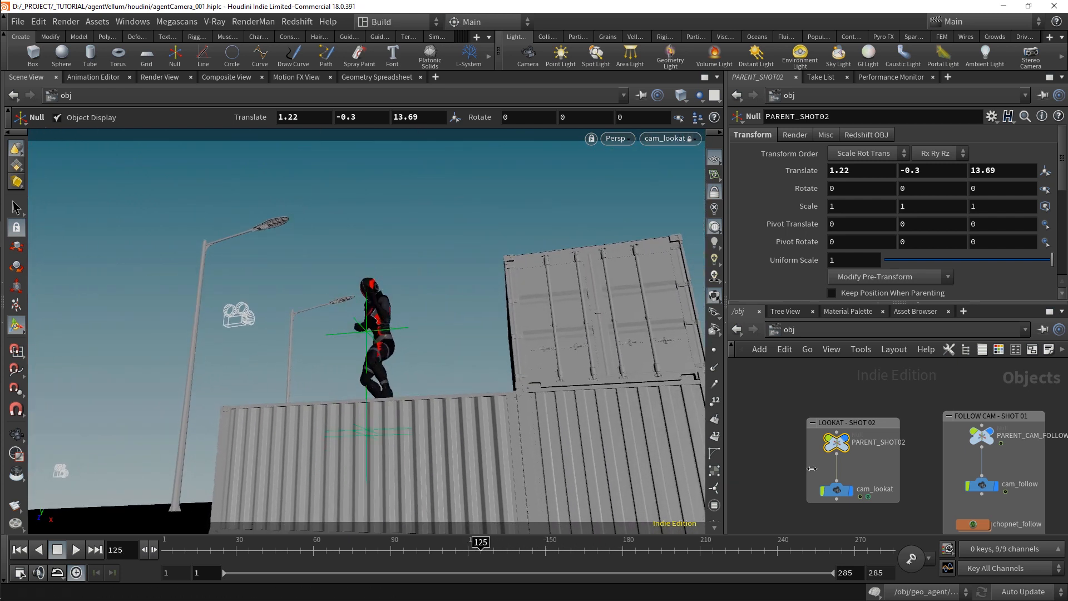
Parent container_B1 to container_pile_A1 with Keep Position When Parenting enabled
scroll(812, 468, down, 5)
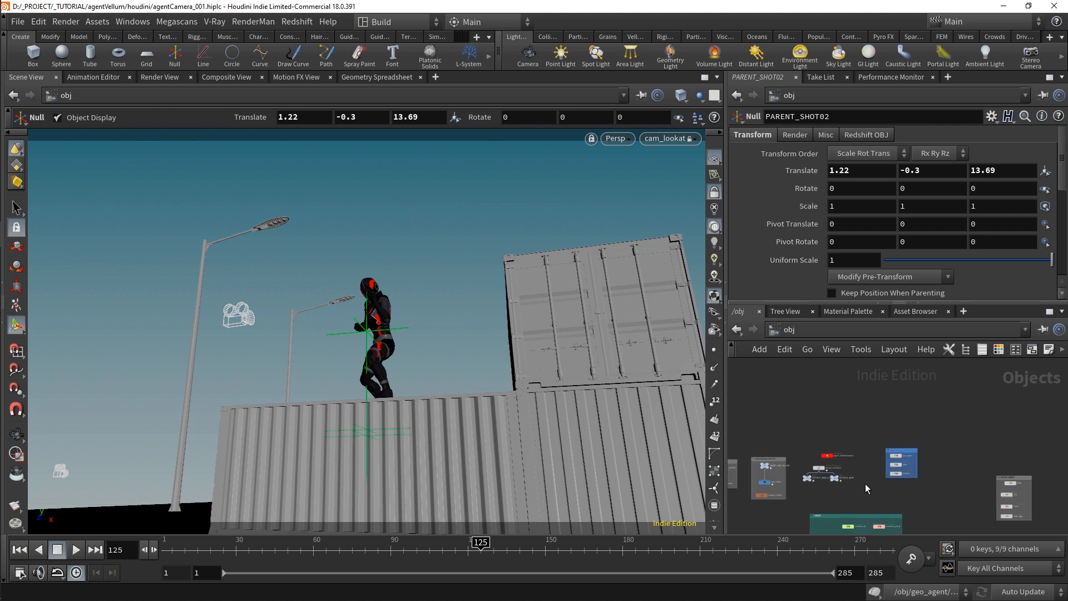
middle_drag(858, 496, 875, 412)
scroll(874, 466, up, 6)
scroll(861, 479, down, 2)
middle_drag(879, 514, 890, 466)
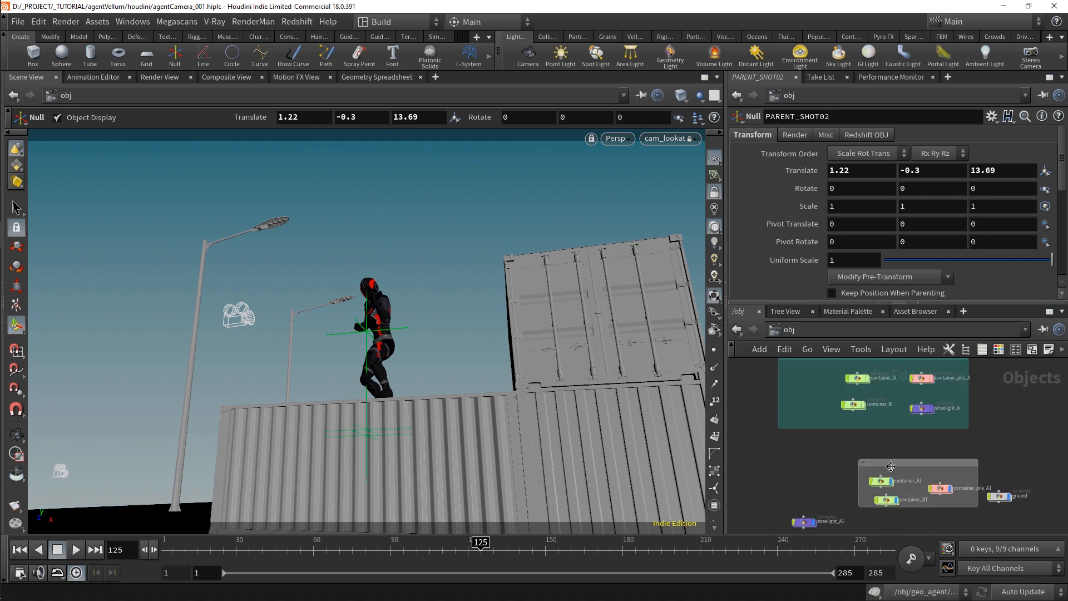
click(886, 501)
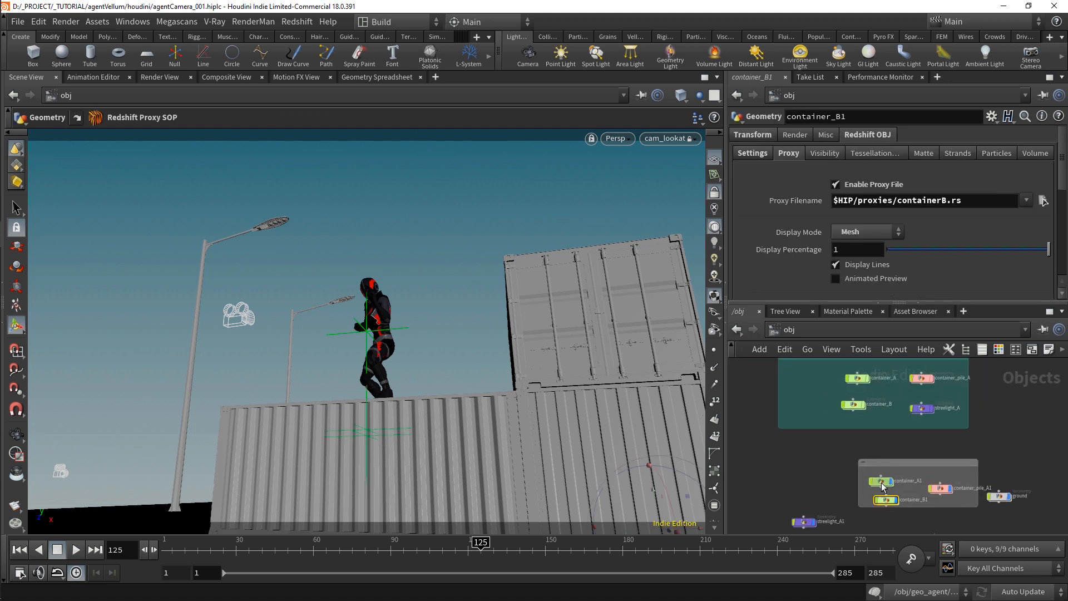
click(881, 483)
click(887, 501)
alt+drag(634, 291, 584, 403)
alt+middle_drag(709, 410, 613, 421)
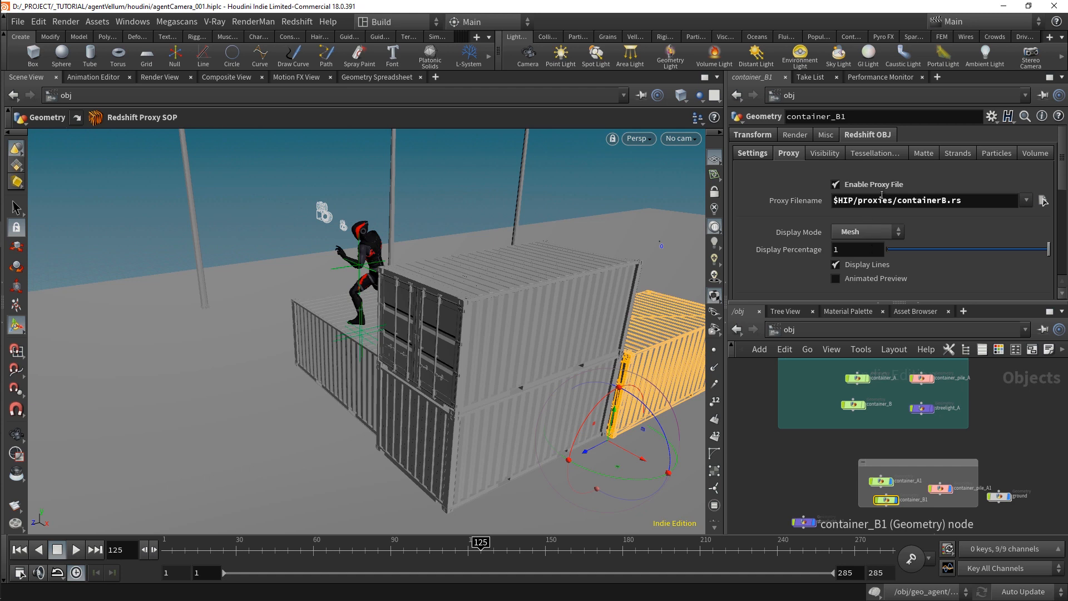
click(757, 137)
scroll(879, 274, down, 2)
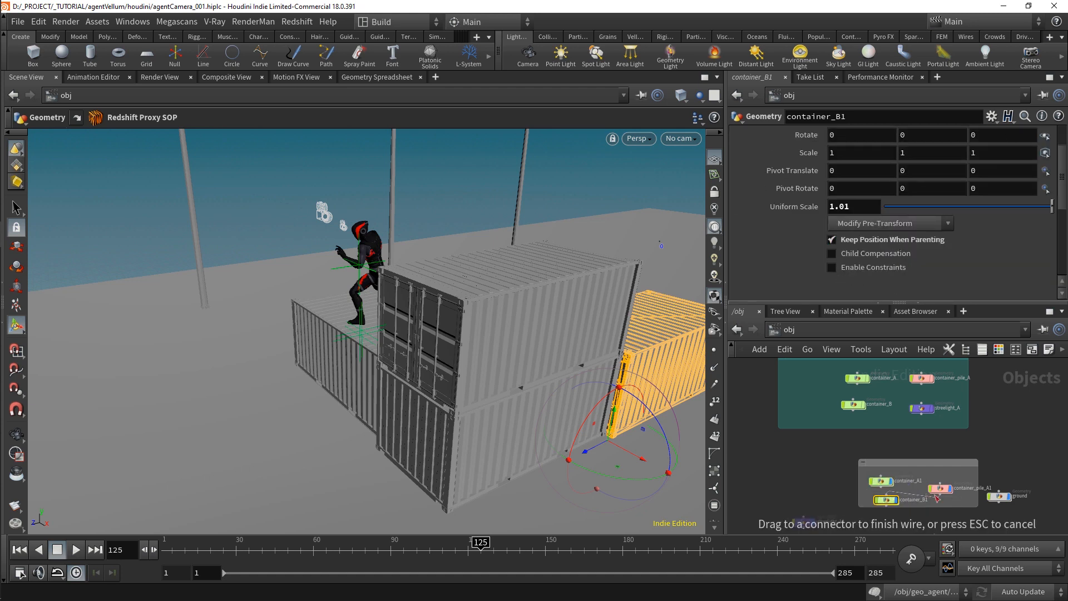
drag(897, 503, 940, 510)
Move container_pile_A1 farther back from the character's container and check the framing through cam_lookat up to frame 152
click(479, 344)
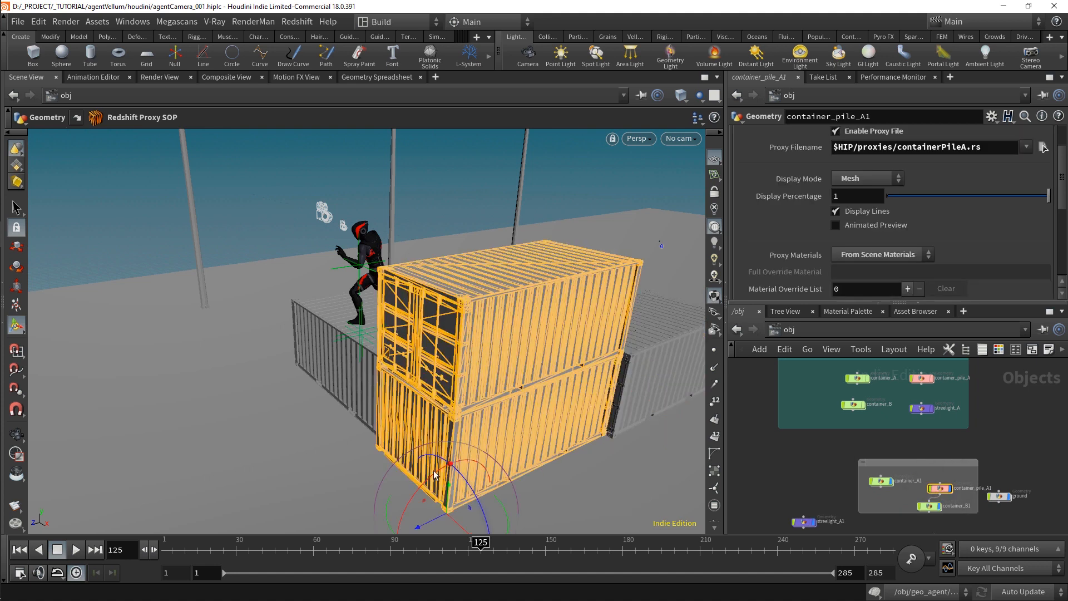
drag(433, 525, 521, 478)
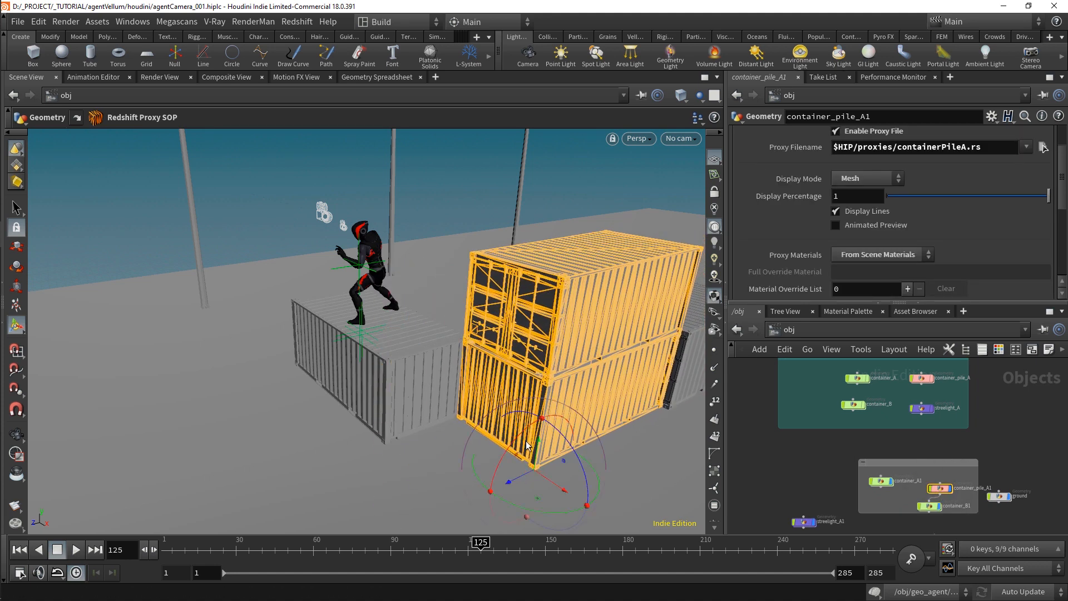
mouse_move(392, 335)
alt+mouse_down()
mouse_move(422, 336)
mouse_move(399, 331)
alt+mouse_up()
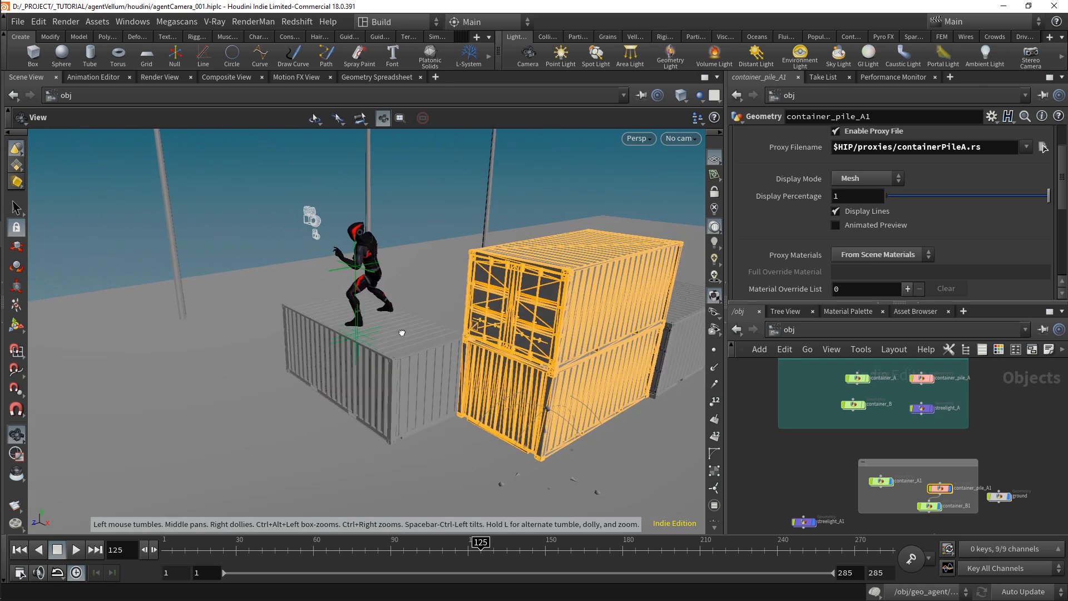
click(672, 139)
click(705, 230)
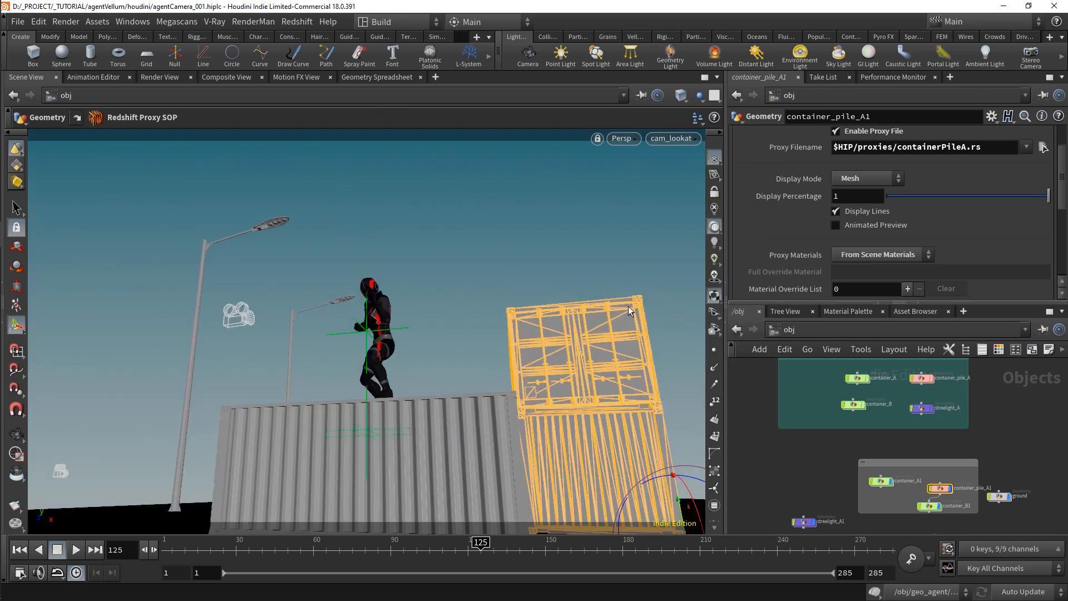
mouse_move(480, 547)
mouse_down()
mouse_move(729, 551)
mouse_move(550, 551)
mouse_up()
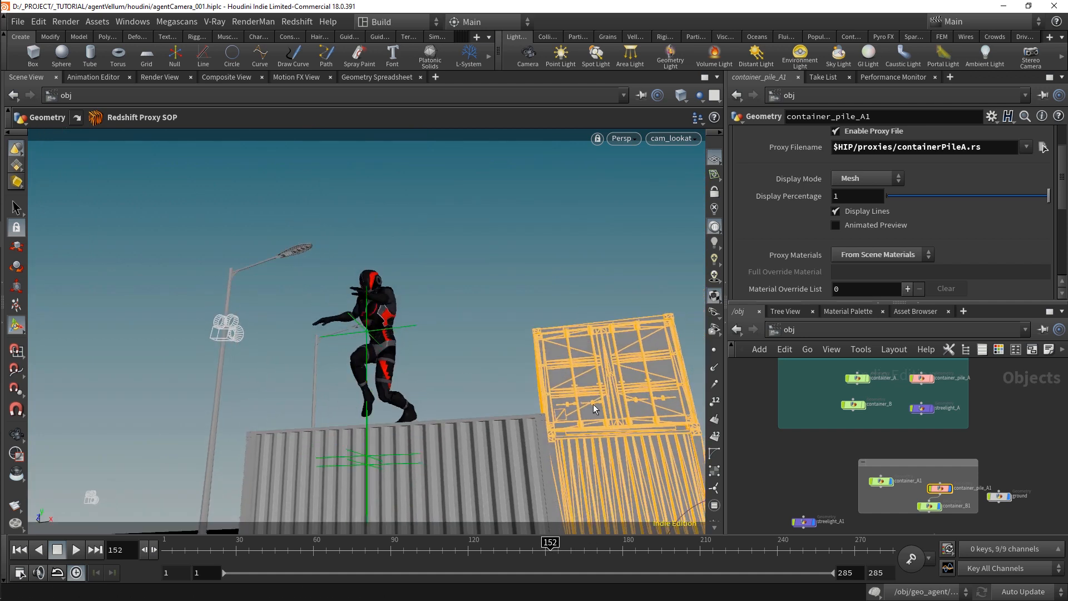
Look through cam_follow up to frame 184, and inspect the character and camera positions from above in the free perspective view
click(674, 138)
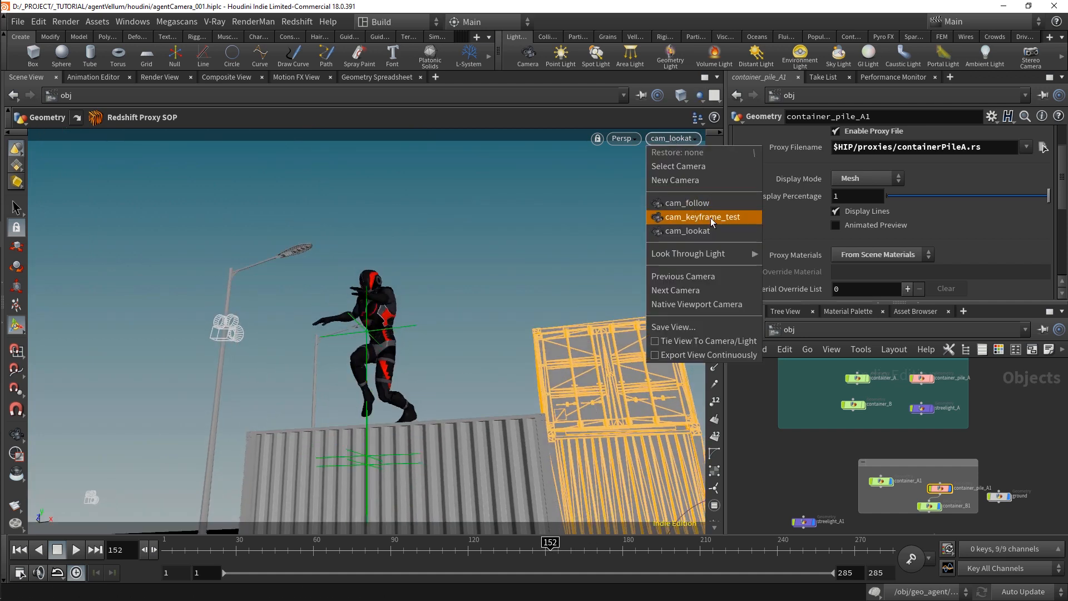
click(687, 202)
mouse_move(533, 548)
mouse_down()
mouse_move(507, 548)
mouse_move(633, 549)
mouse_up()
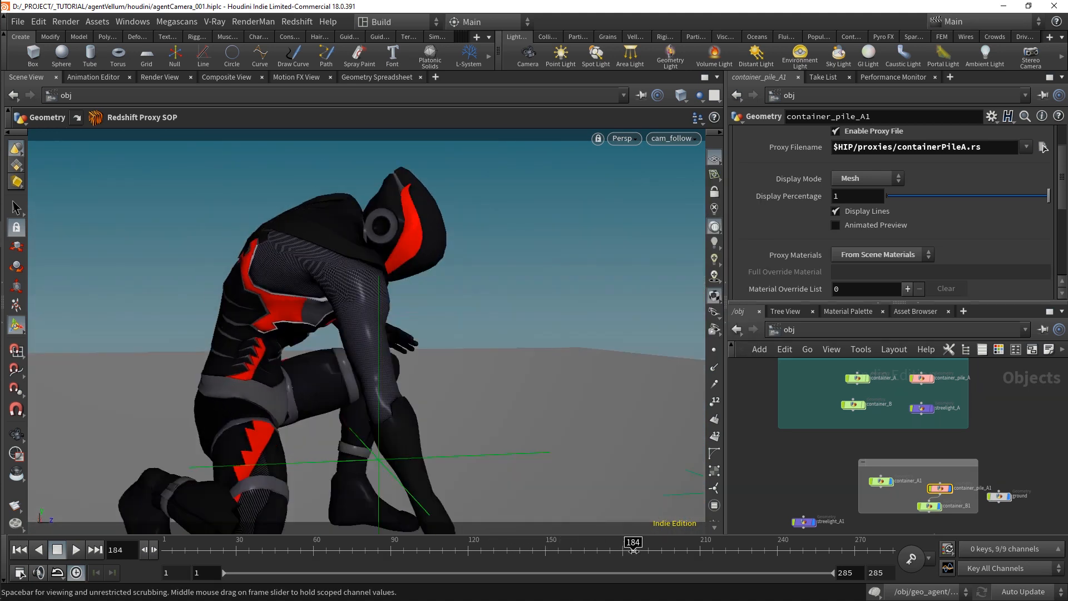
scroll(387, 348, down, 4)
alt+drag(387, 348, 545, 369)
scroll(541, 334, down, 3)
key(Return)
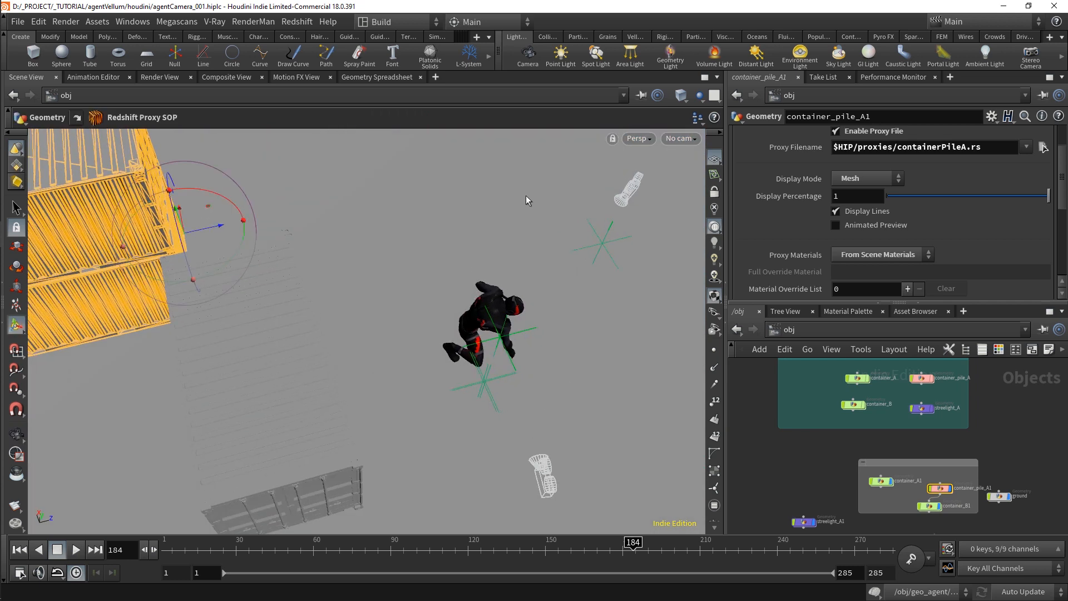
alt+drag(598, 268, 569, 316)
Return to the cam_lookat view and scrub back to frame 149
click(669, 139)
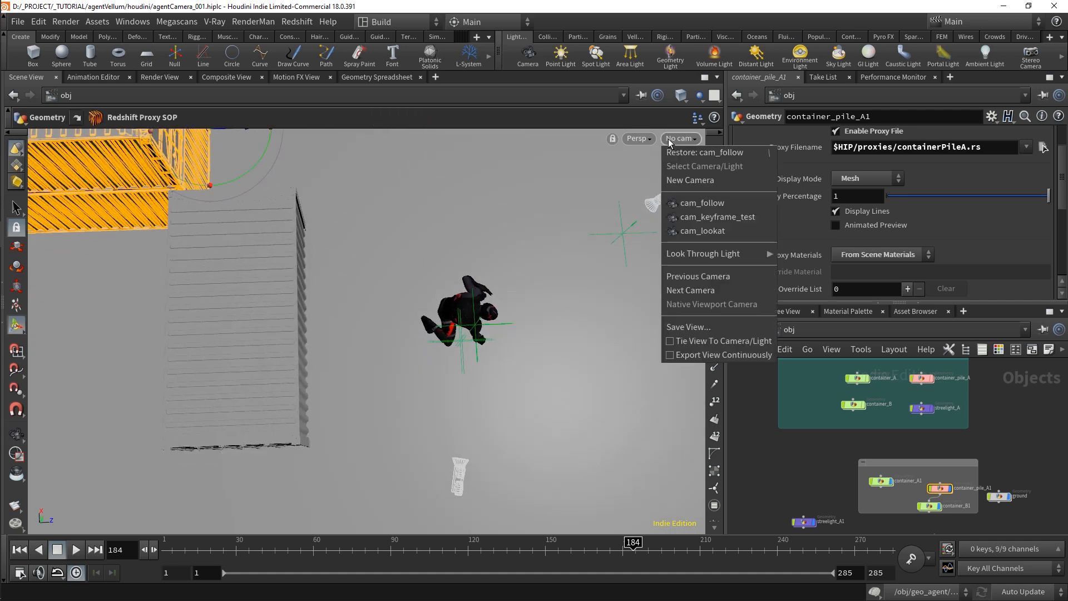
click(707, 231)
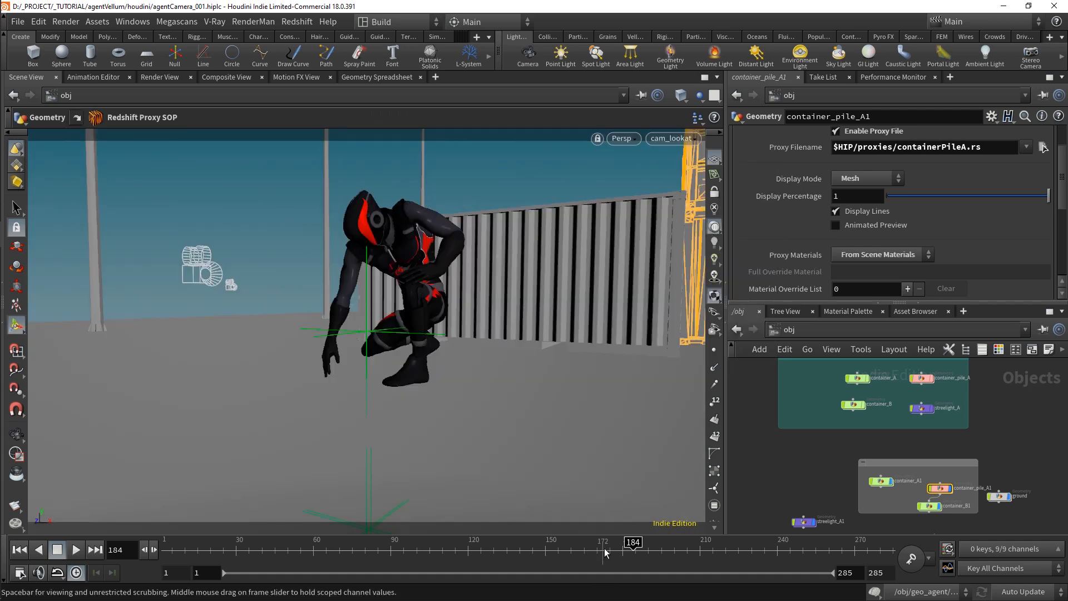
drag(642, 548, 551, 564)
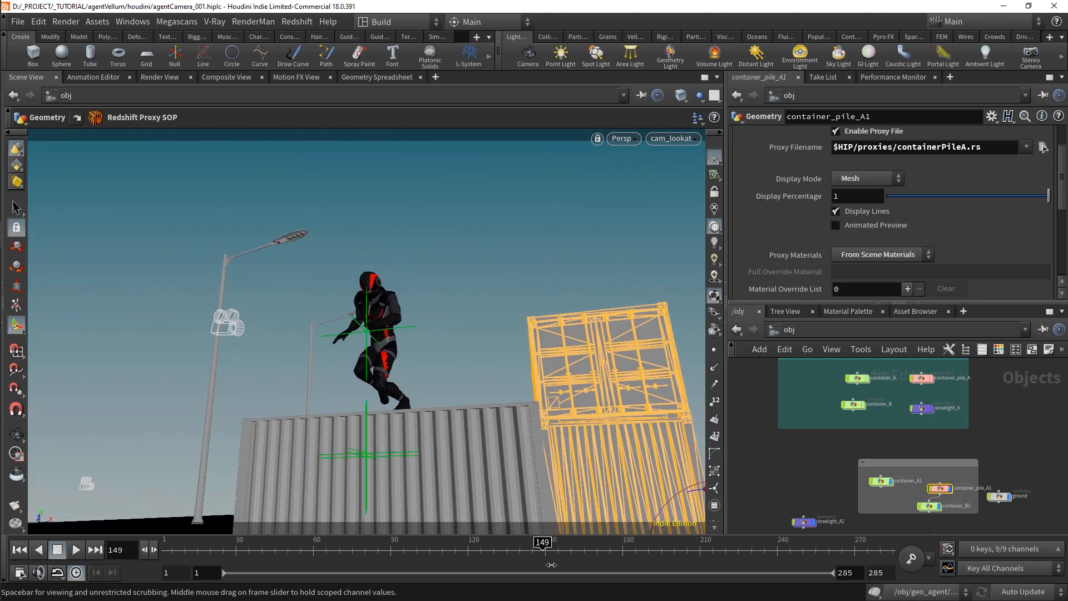
Keyframe cam_lookat's focal length at 30 mm on frame 178
middle_drag(787, 473, 967, 476)
scroll(967, 474, down, 3)
middle_drag(952, 431, 946, 490)
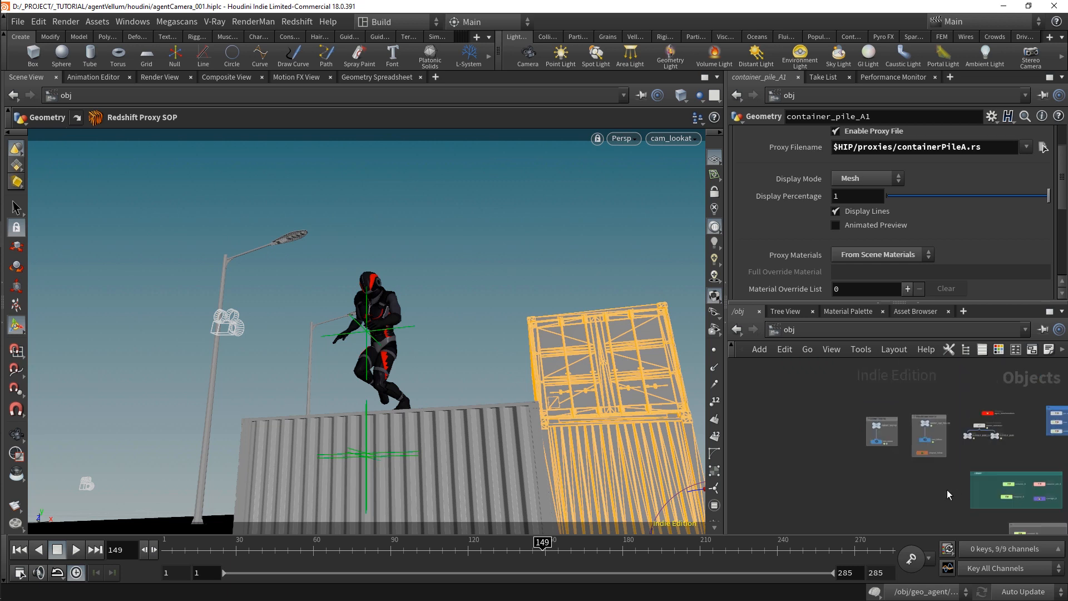
scroll(925, 448, up, 5)
click(922, 448)
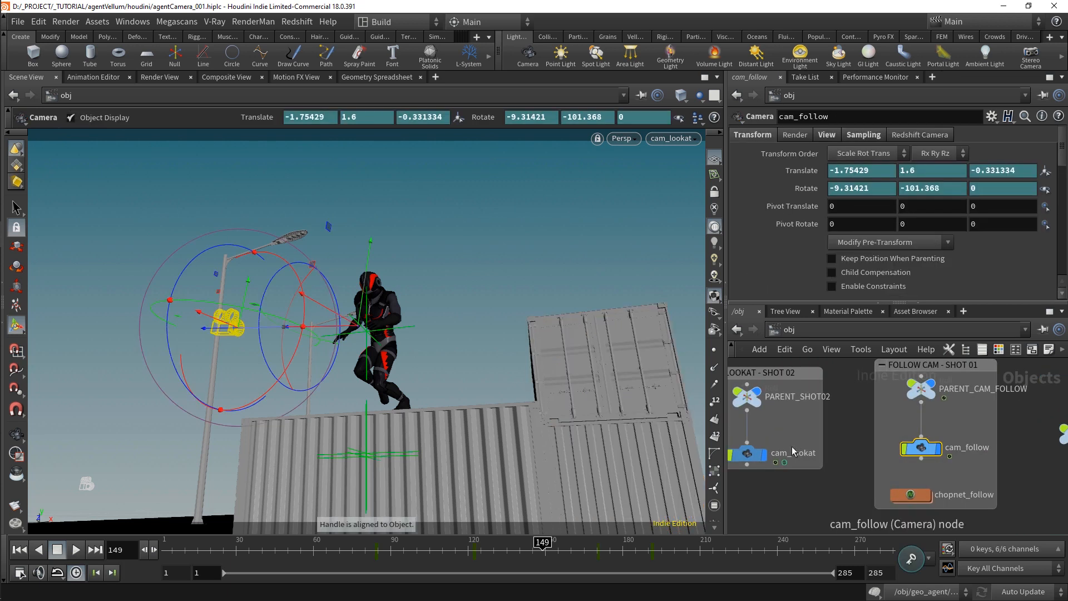
click(748, 455)
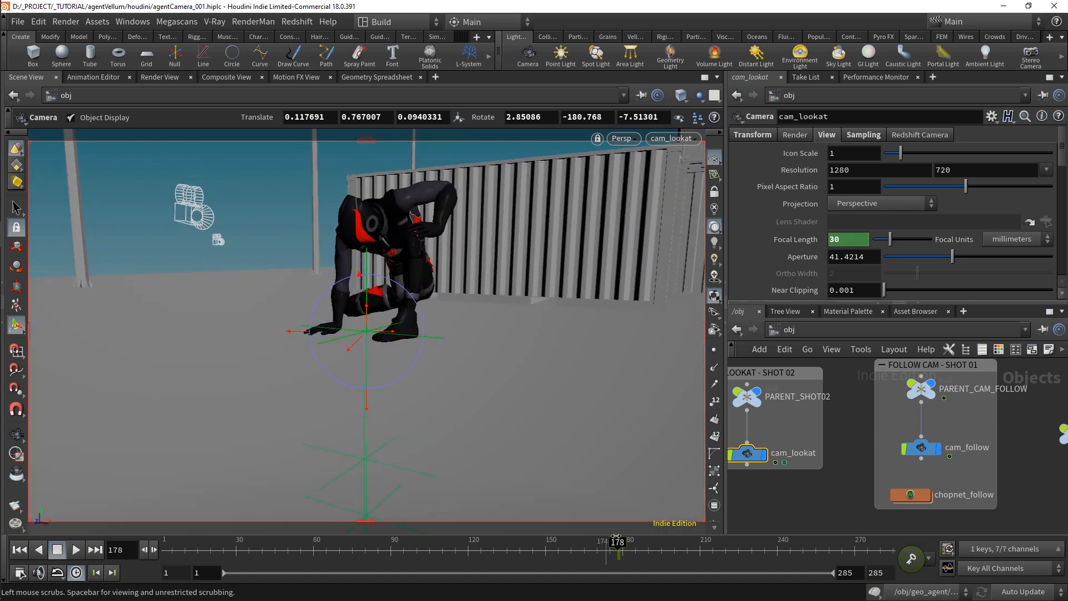
Keyframe cam_lookat's focal length at 86.5 mm on frame 146 and play back the zoom
drag(616, 538, 533, 547)
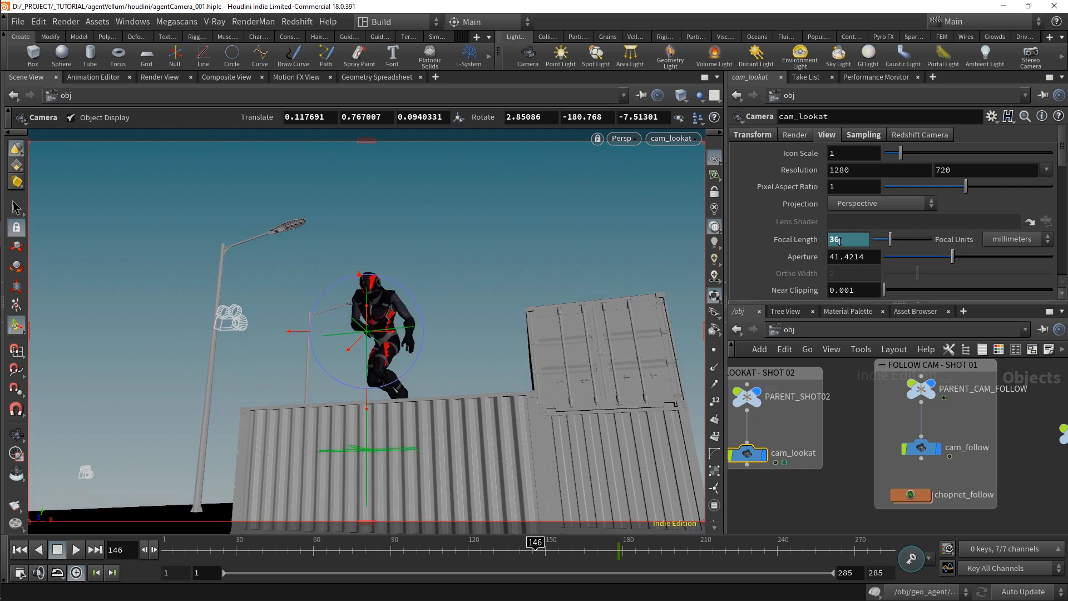
mouse_move(839, 240)
middle_down()
mouse_move(826, 234)
mouse_move(837, 241)
middle_up()
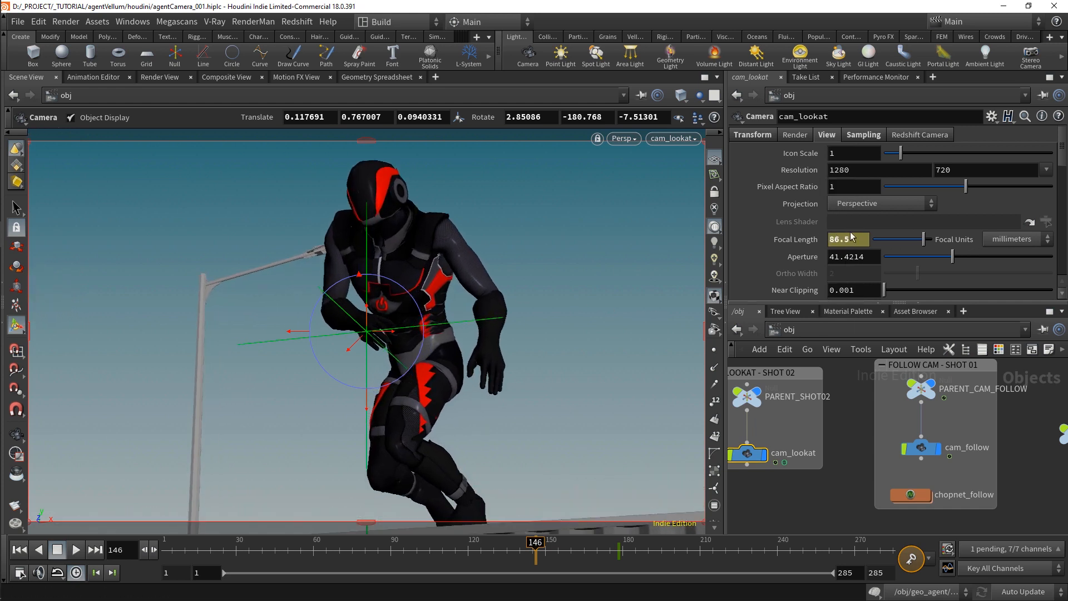
click(76, 549)
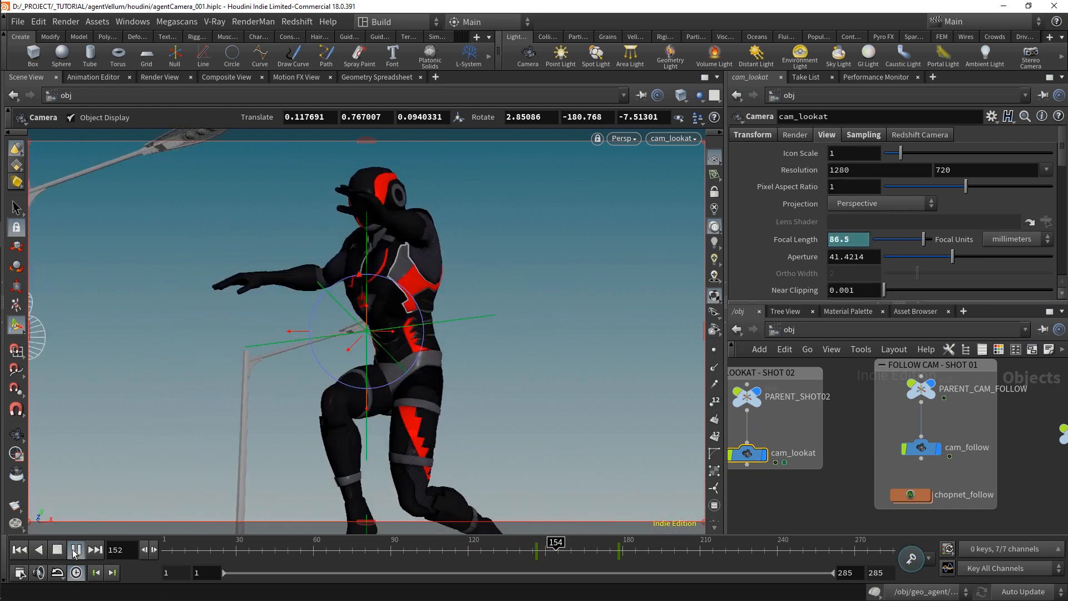
click(76, 549)
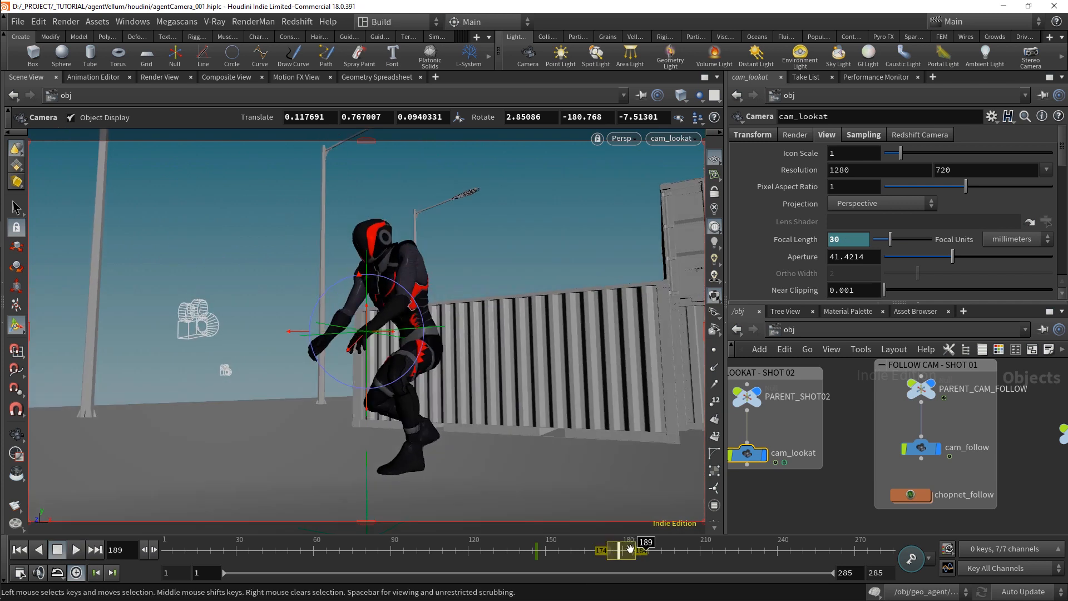
Tighten the zoom by moving the focal length keys to about frames 155 and 163, and play it from frame 143
click(537, 555)
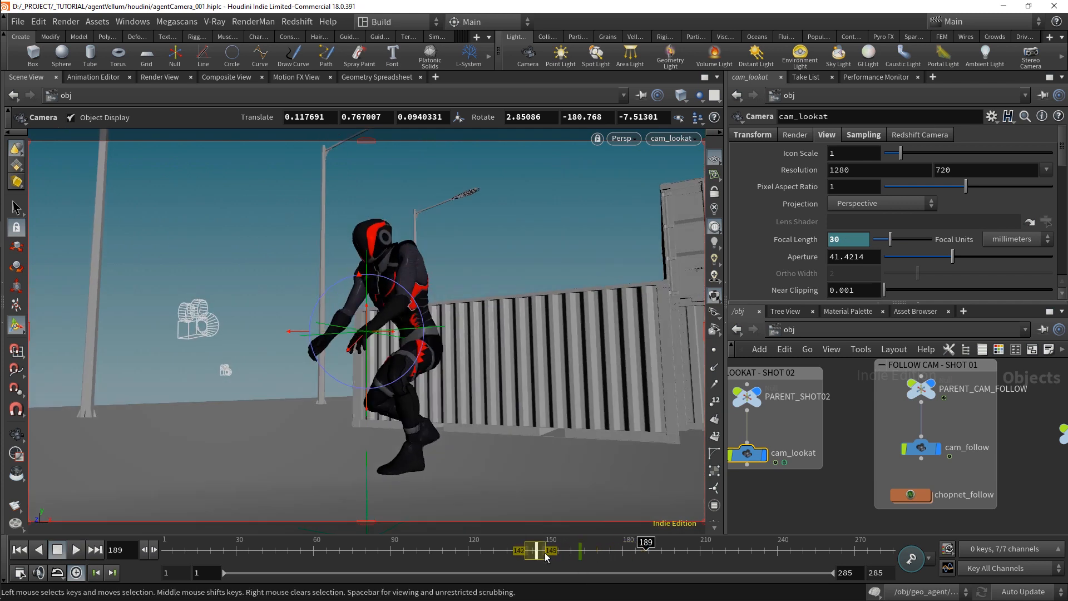
click(527, 555)
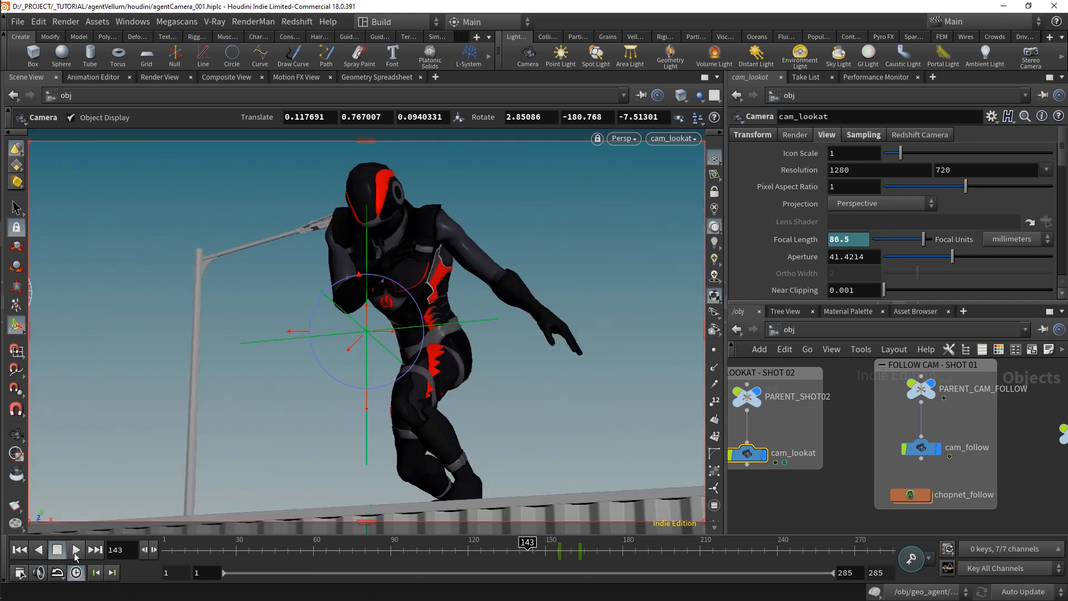
click(76, 551)
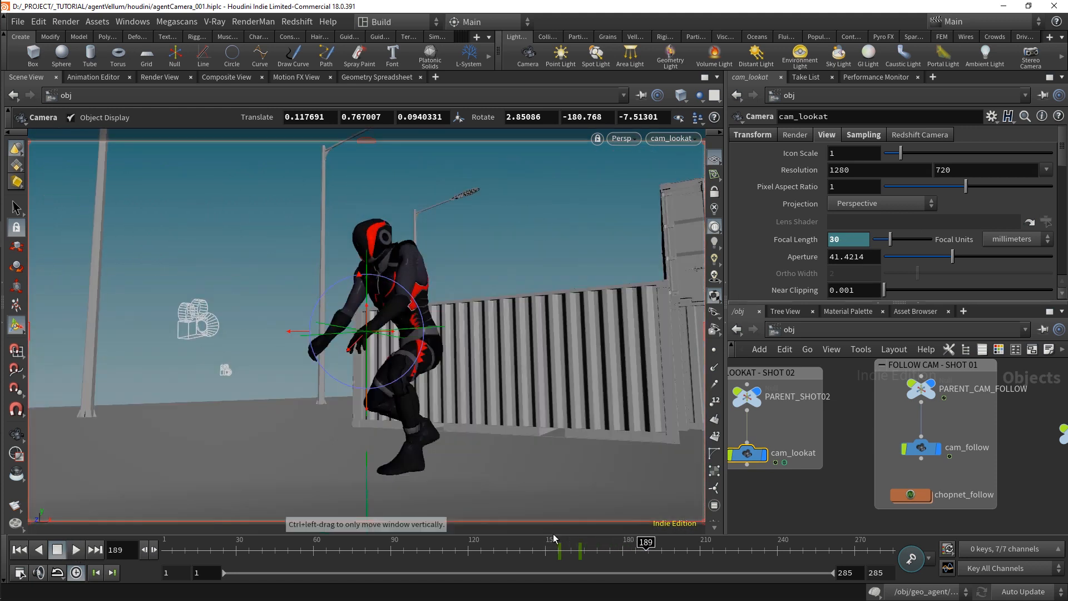
Shift both focal length keys to about frames 168 and 176, keeping their spacing, and replay the shot from frame 126
drag(549, 547, 588, 546)
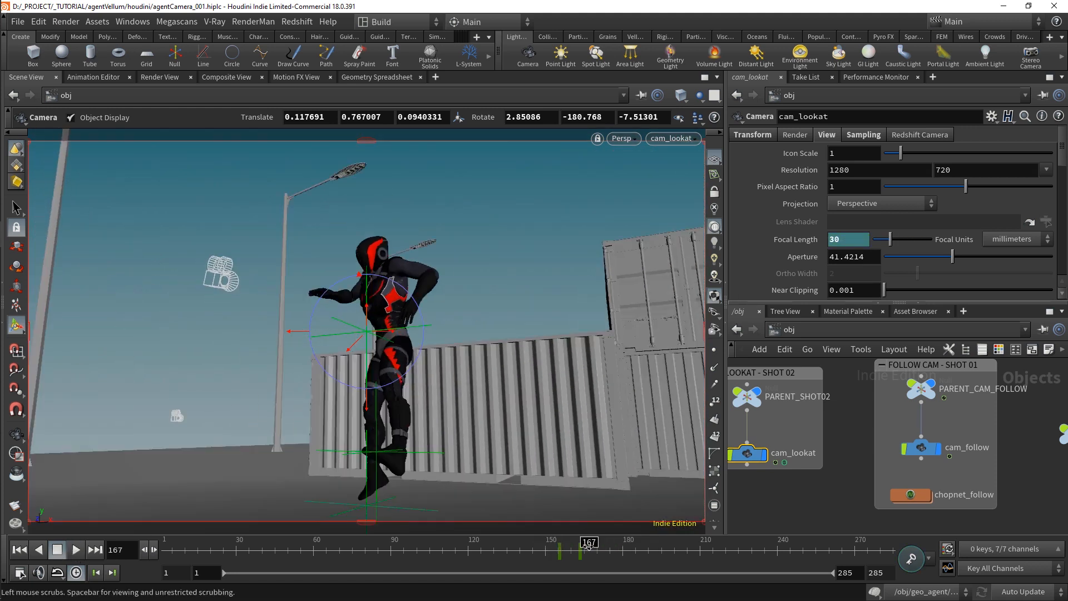
middle_drag(612, 558, 612, 557)
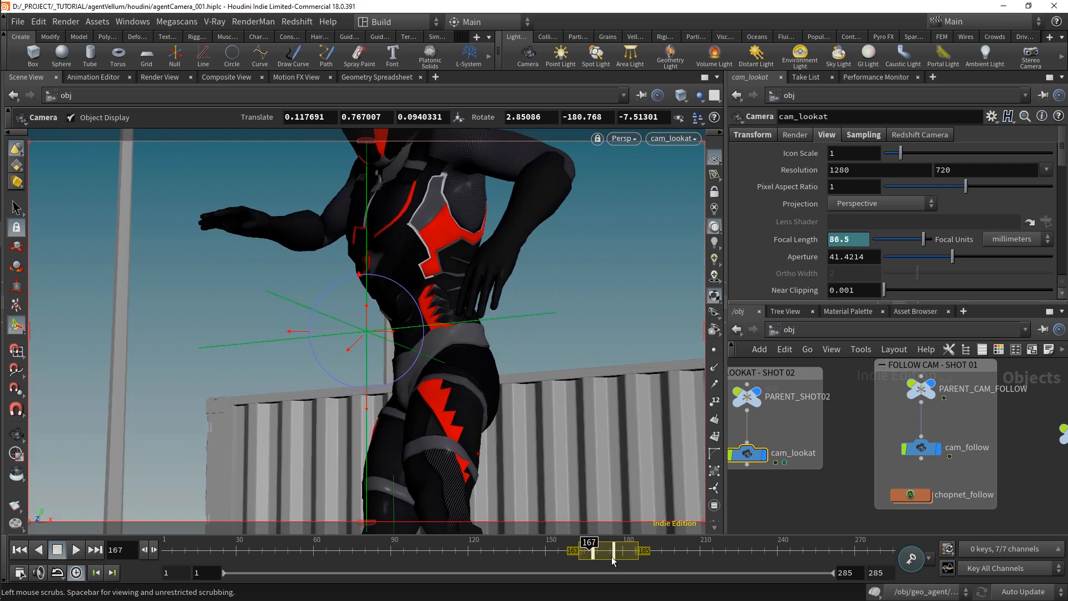
click(549, 550)
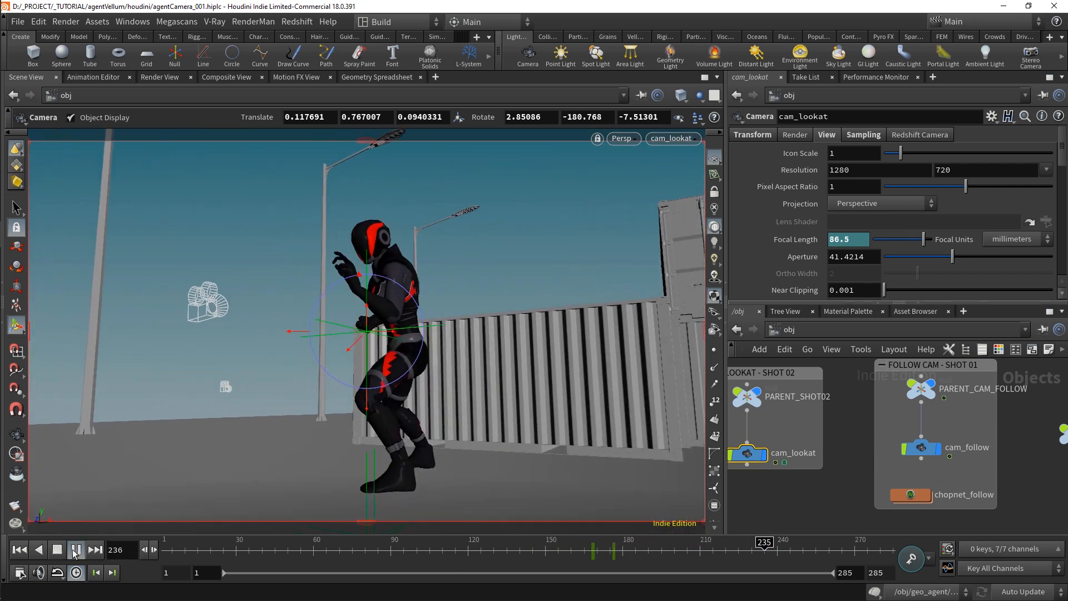
click(75, 553)
drag(594, 561, 483, 557)
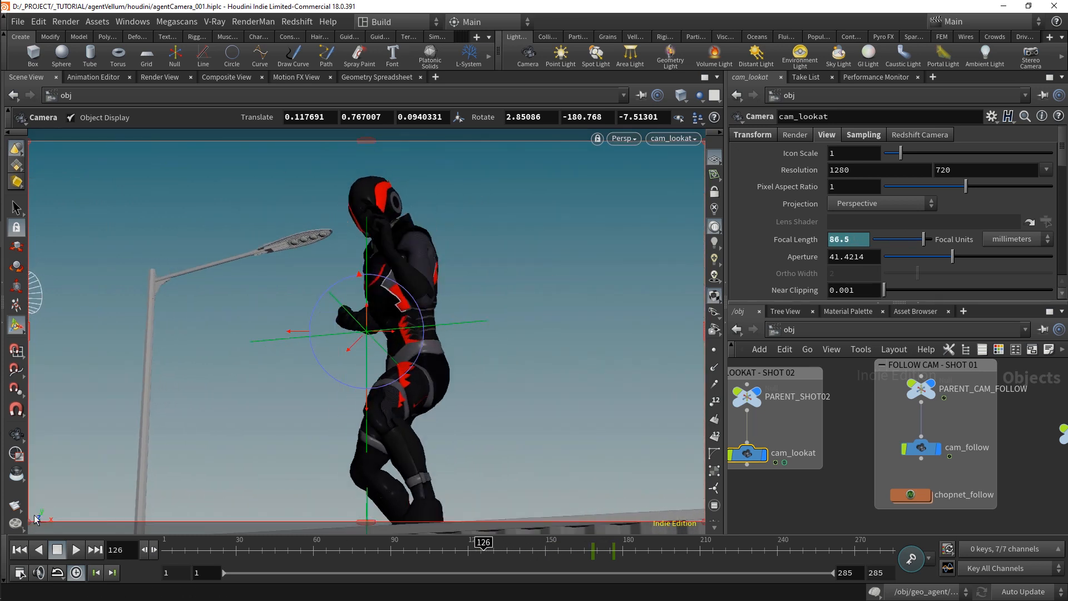
click(76, 549)
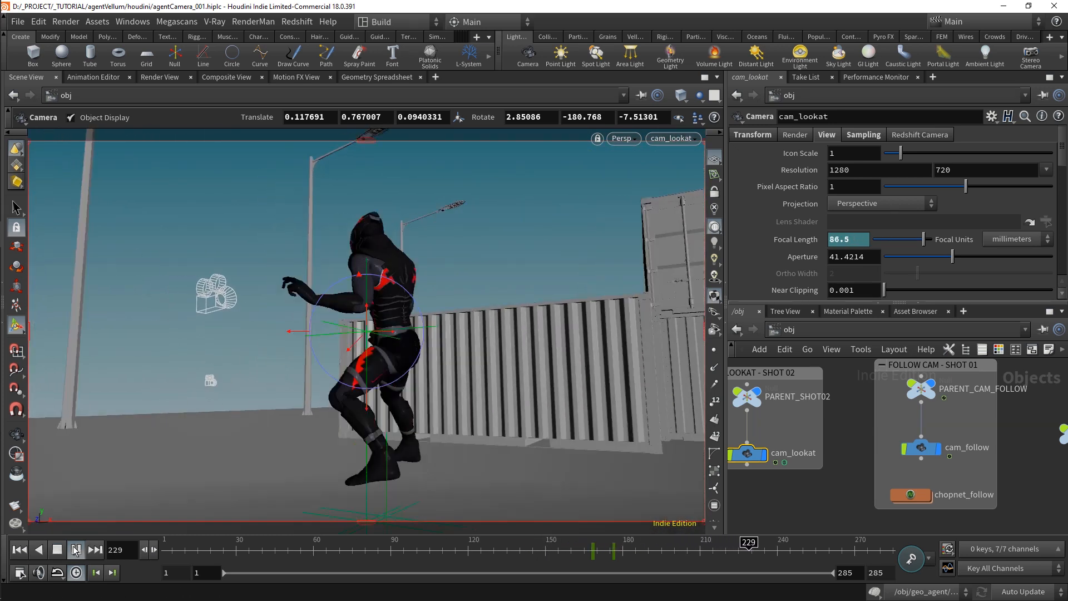
click(76, 549)
drag(639, 551, 757, 550)
Add a camera below the LOOKAT - SHOT 02 group and name it camMIXER
scroll(967, 484, down, 3)
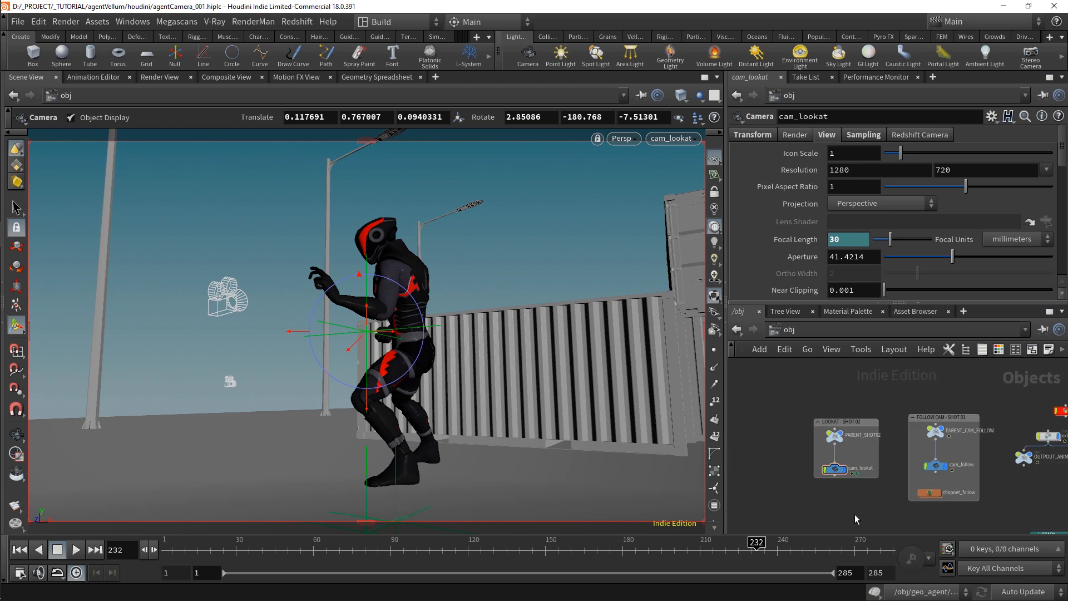
middle_drag(854, 514, 852, 493)
scroll(852, 492, up, 2)
key(Tab)
text(cam)
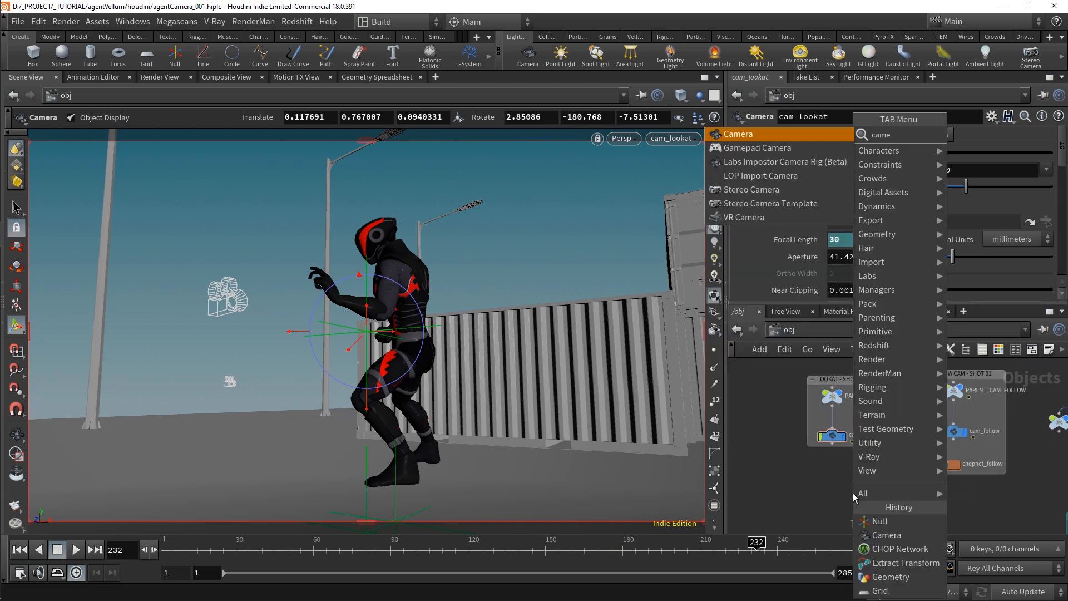
key(Return)
click(853, 492)
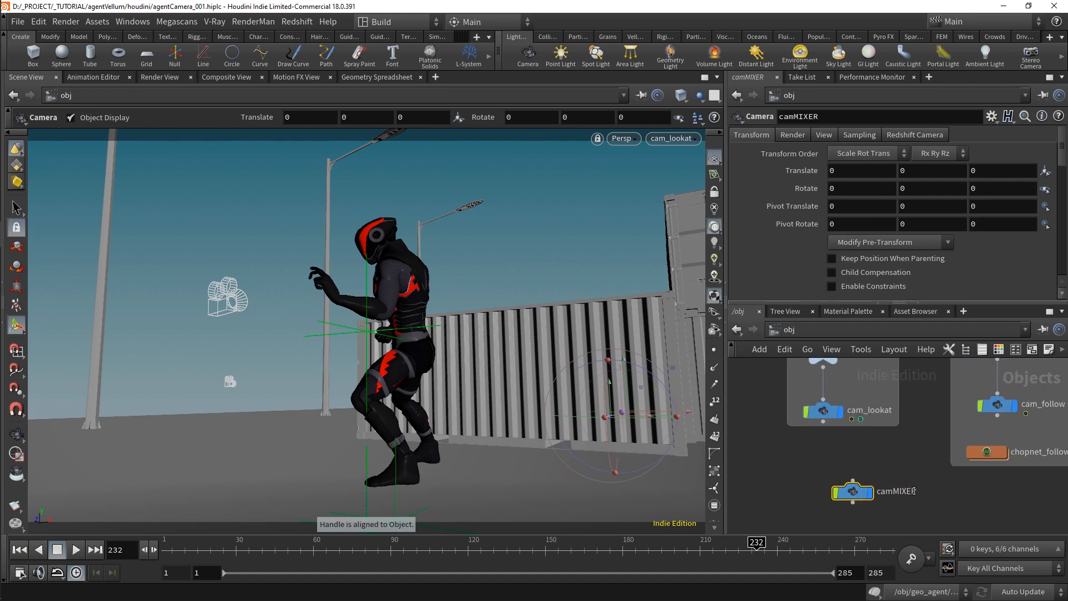
Add a CHOP network below camMIXER and enclose both nodes in a network box titled MIX CAMS
middle_drag(884, 510, 907, 460)
scroll(906, 462, up, 1)
key(Tab)
text(chop)
key(Return)
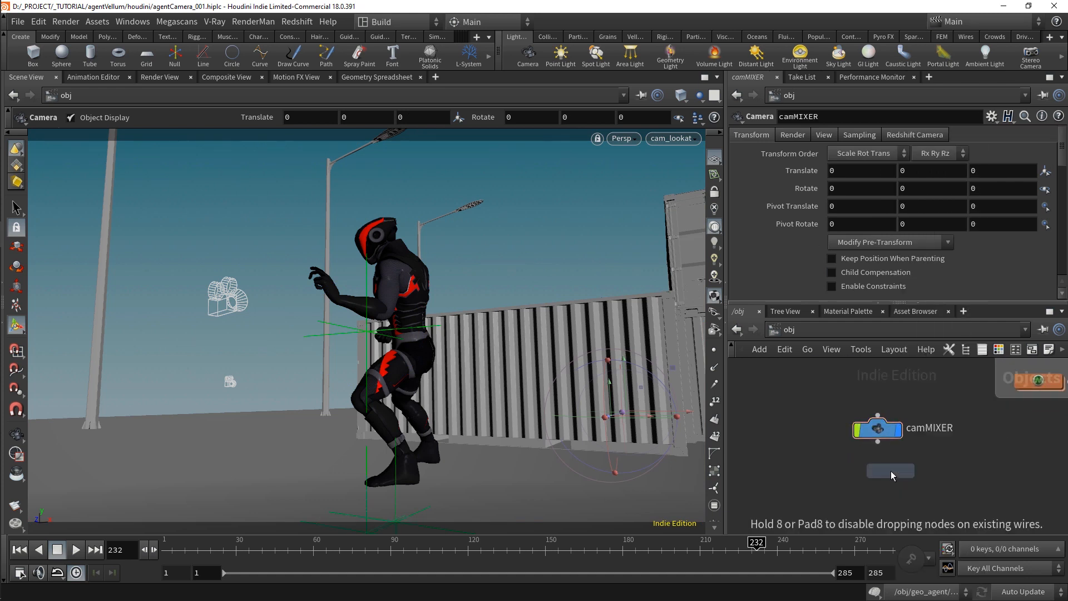
click(891, 471)
drag(962, 492, 962, 494)
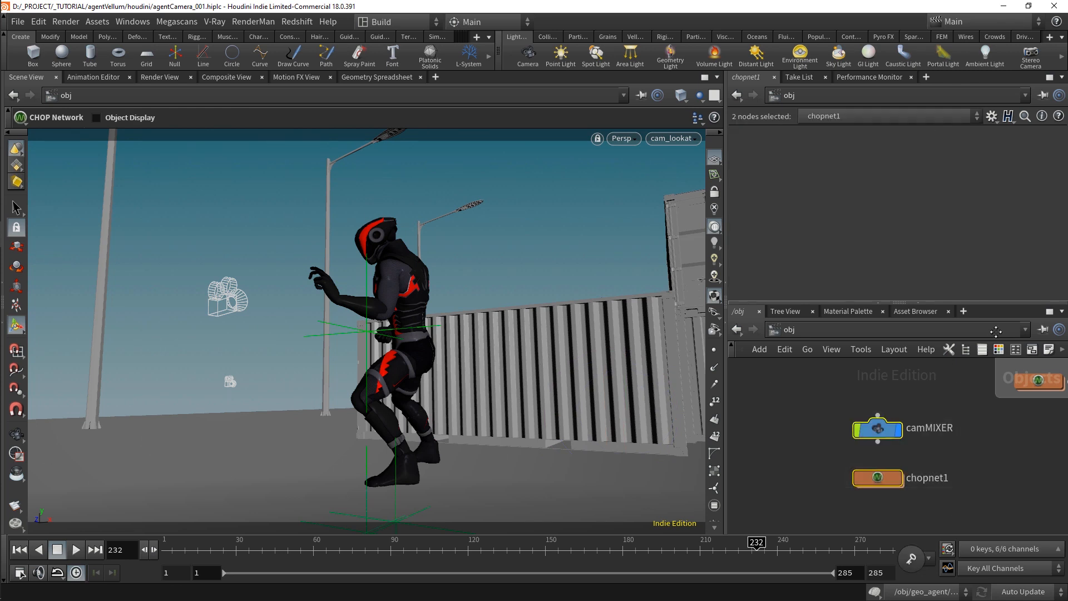
click(1028, 350)
double_click(906, 400)
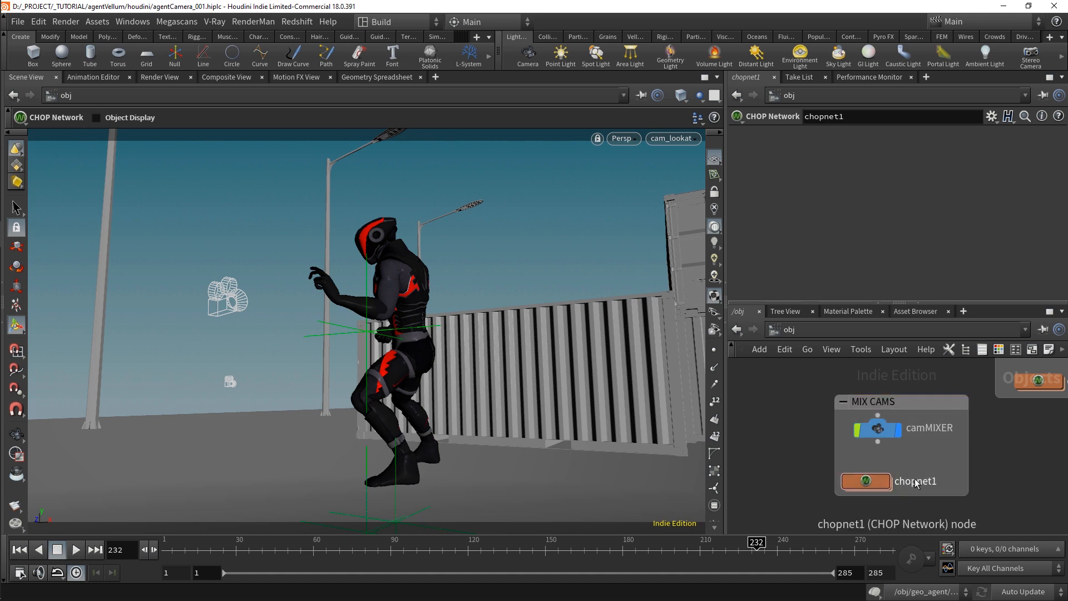
Rename the new CHOP network as chopnet_MIXER and go inside it
double_click(939, 480)
text(_MIXE)
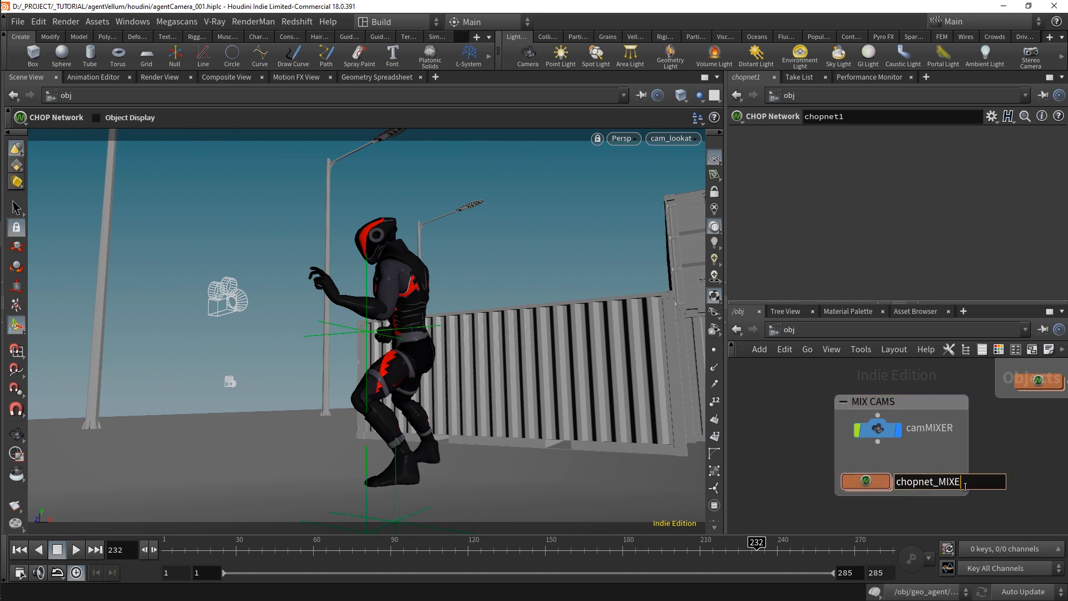
text(R)
key(Return)
double_click(866, 481)
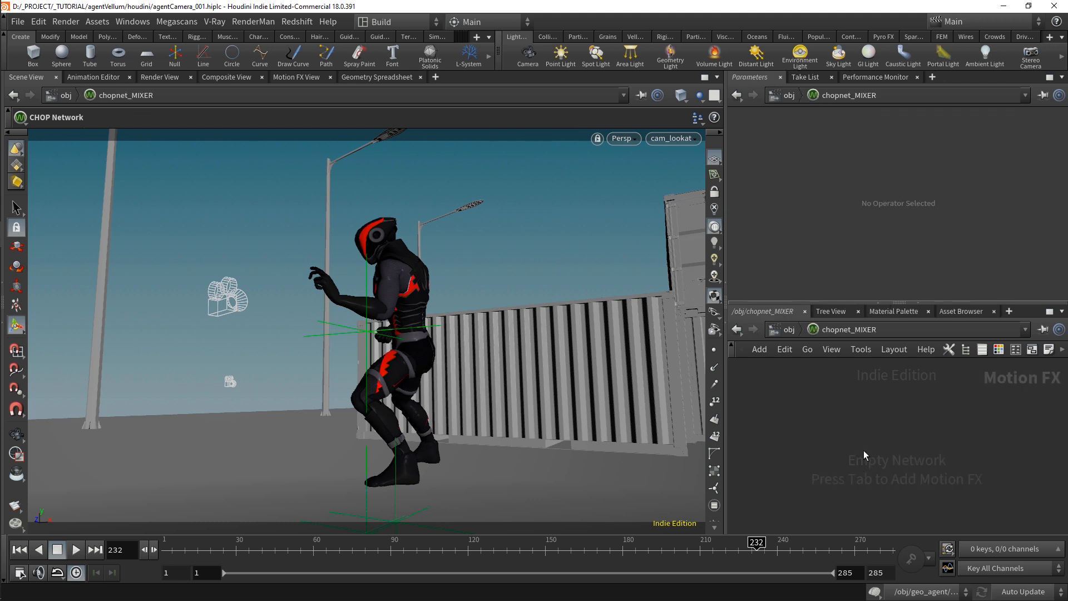
Add an Object node with /obj/cam_follow as its target object, computing Position and Rotation
key(Tab)
text(obj)
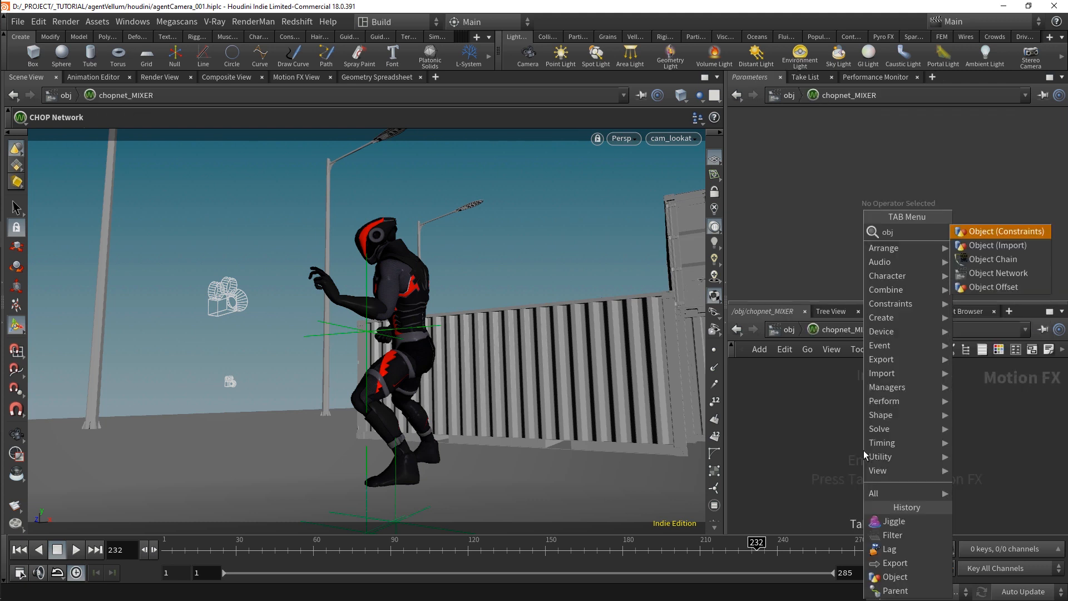
key(Return)
click(861, 443)
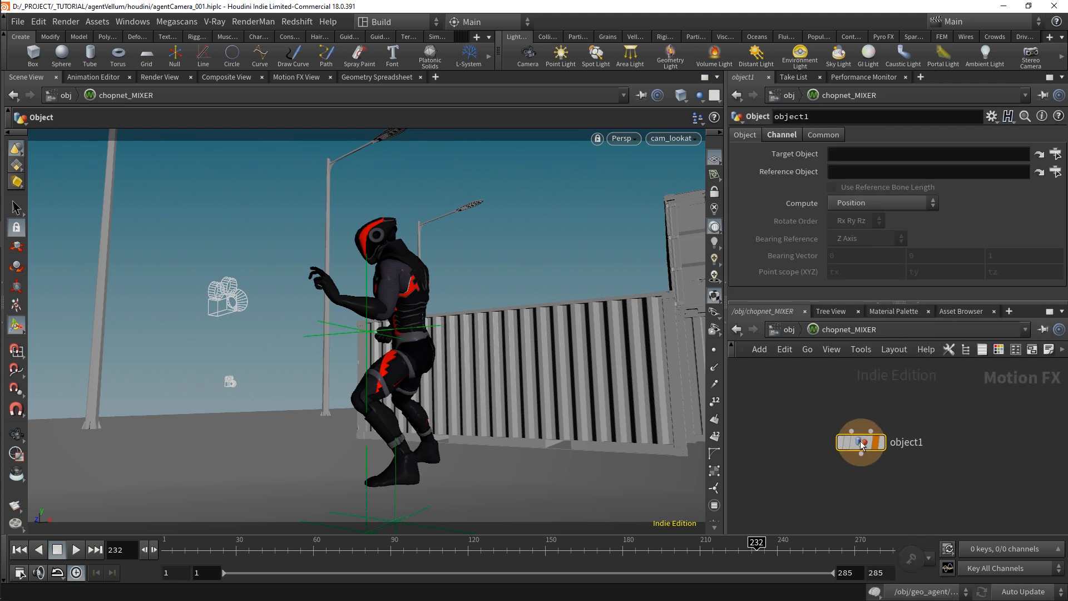
click(1055, 154)
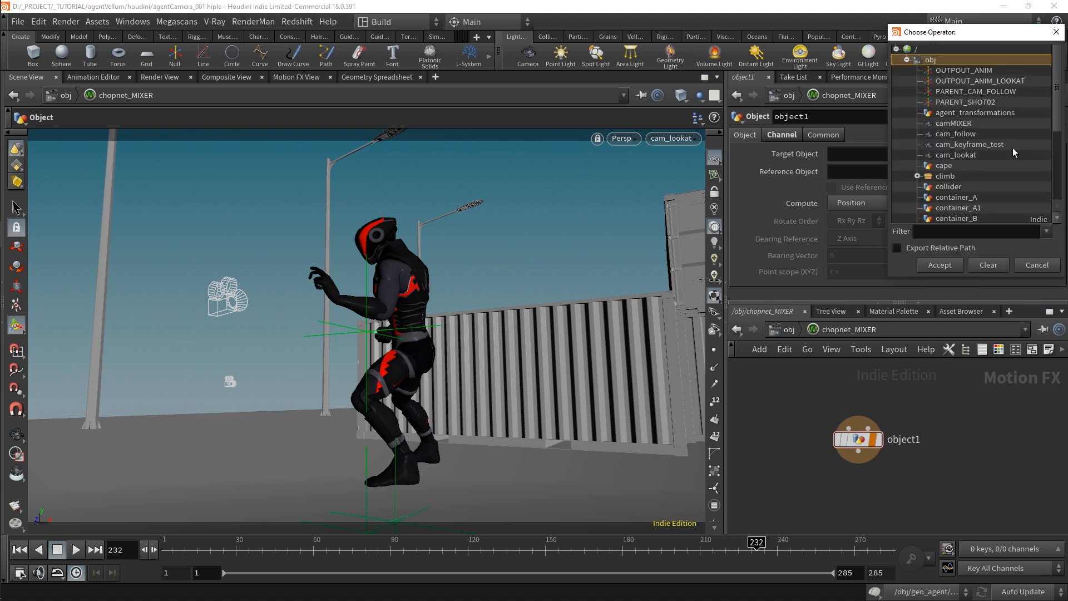
click(964, 135)
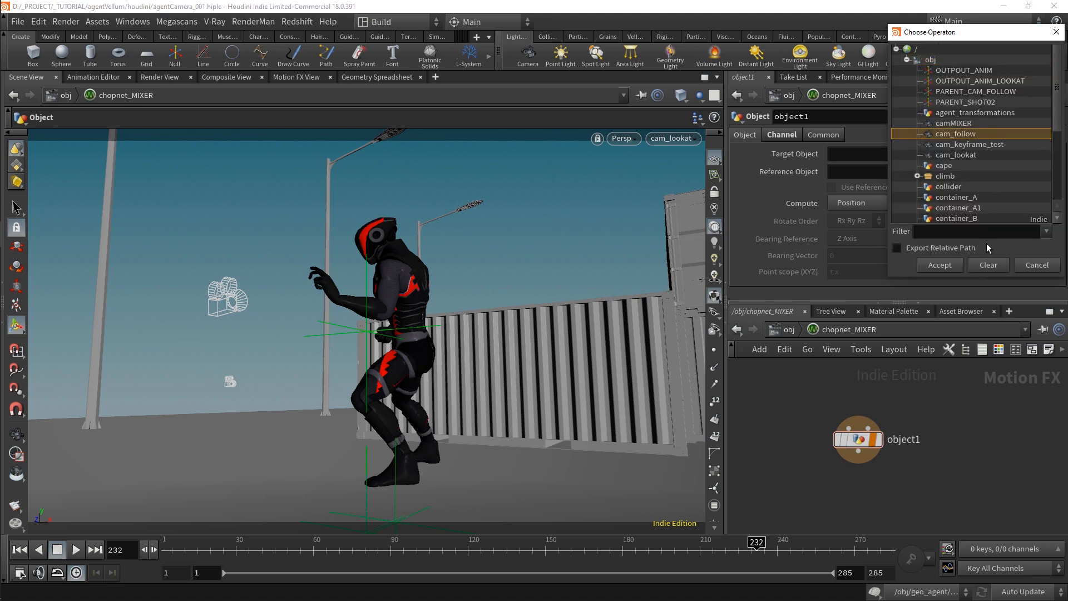
click(940, 264)
drag(874, 437, 839, 425)
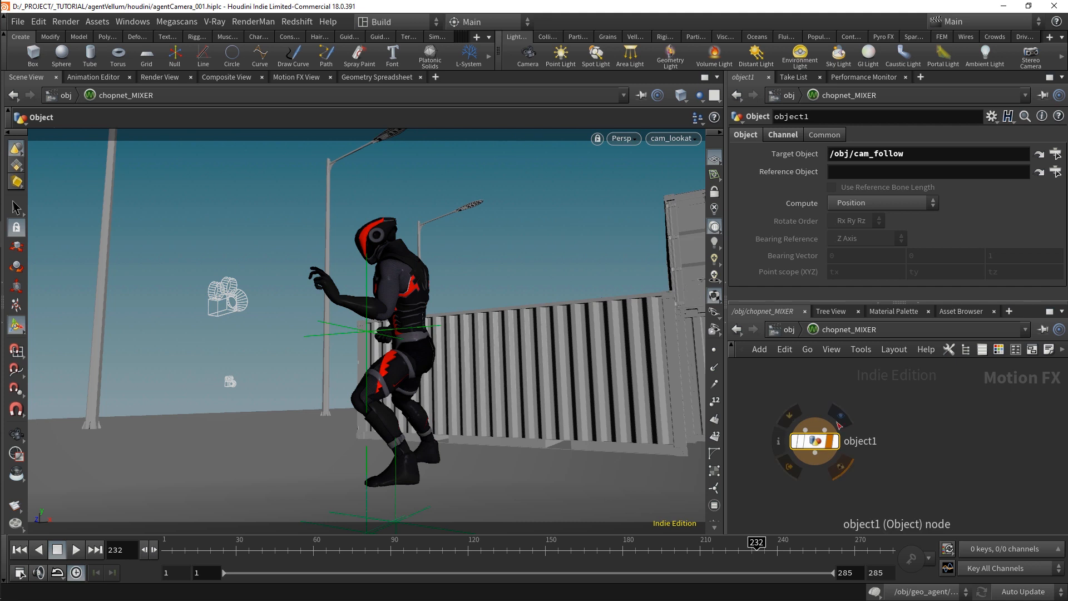
click(864, 203)
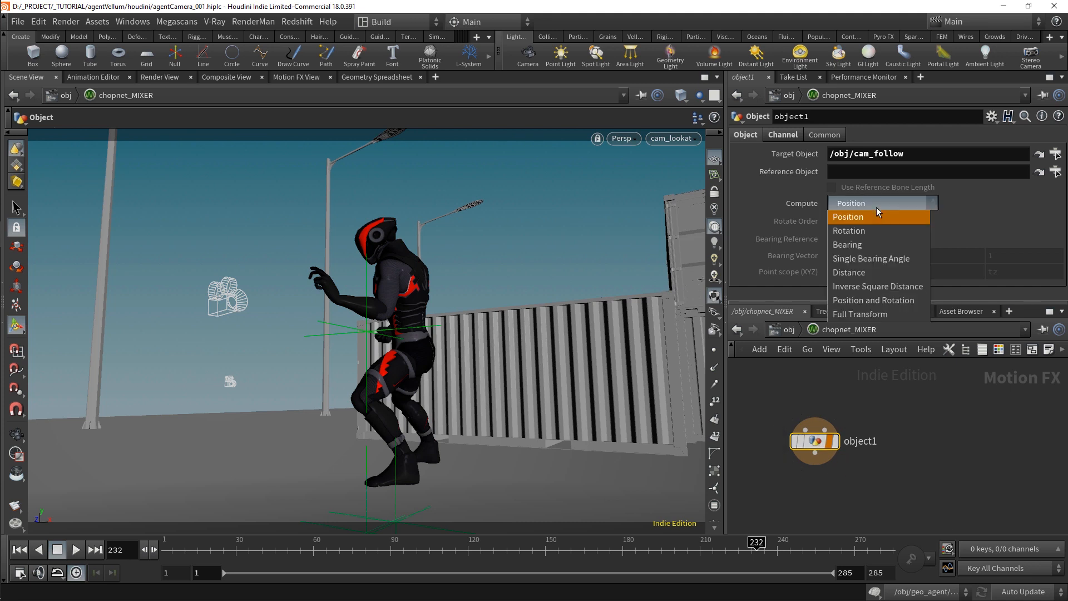
click(865, 300)
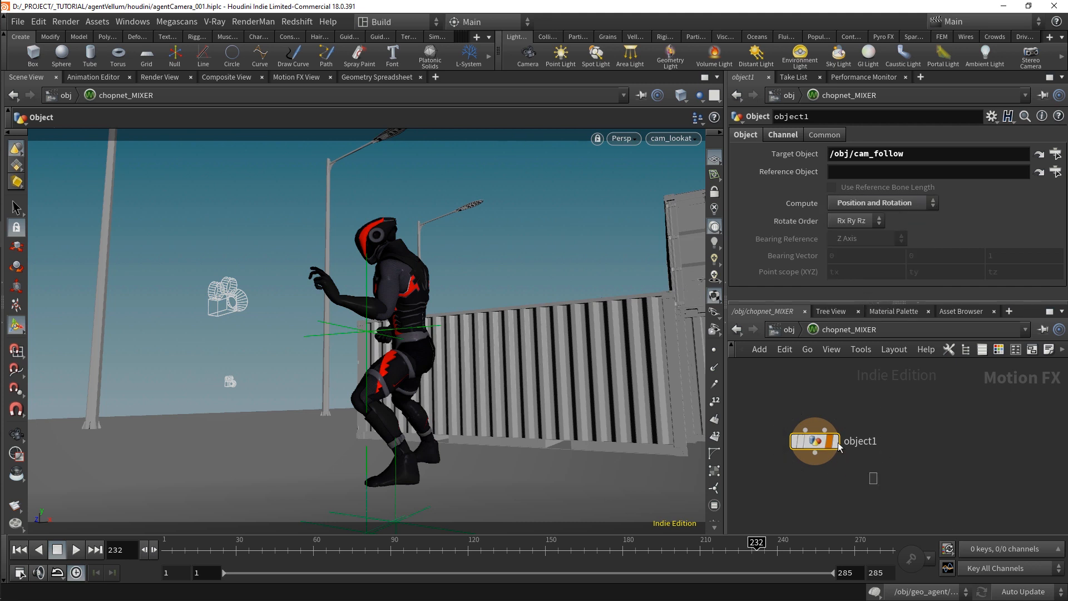
Duplicate the Object node beside the original and set the copy's target object to /obj/cam_lookat
key(ctrl+v)
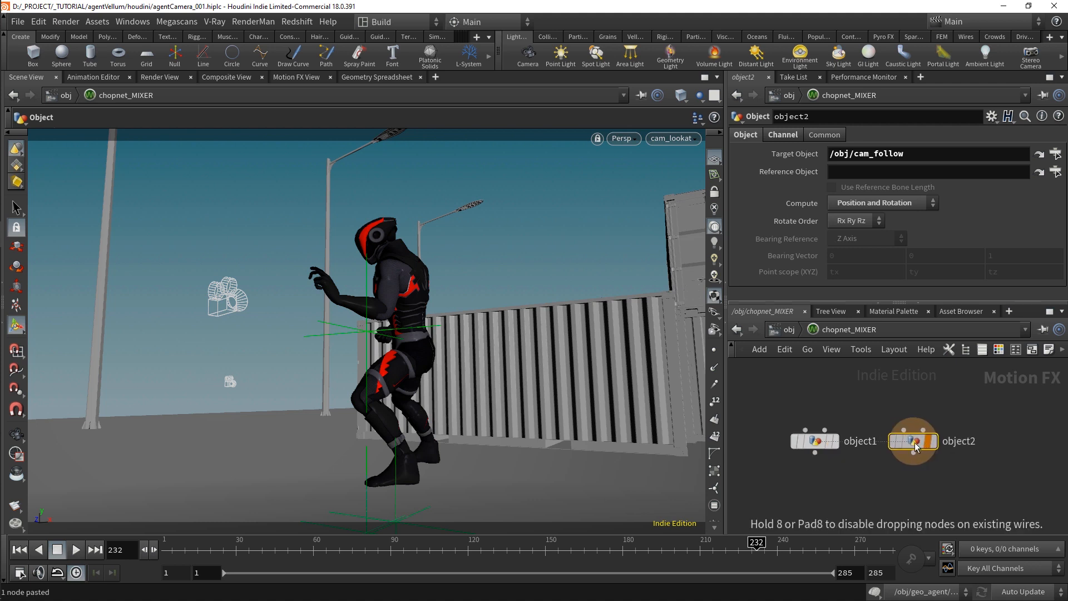
click(912, 442)
click(1055, 154)
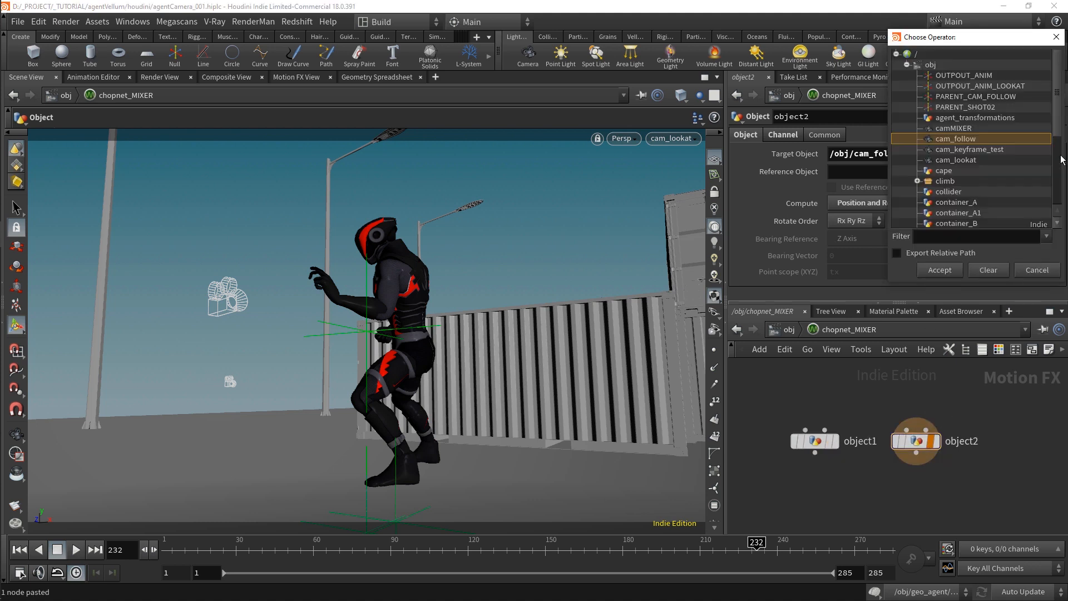
double_click(956, 160)
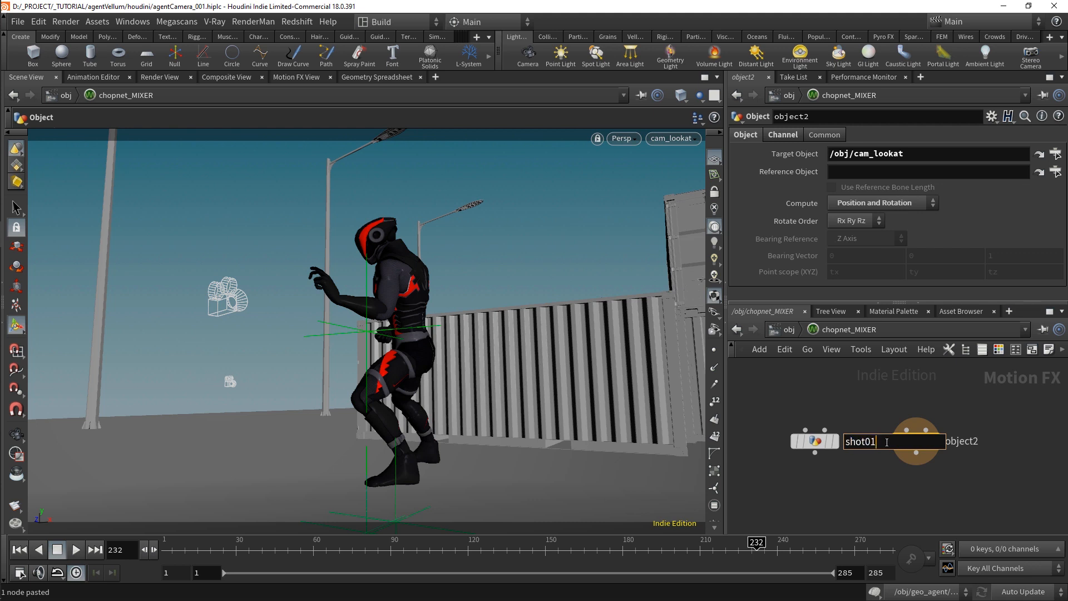
Rename the cam_follow Object node as shot01 and the cam_lookat one as shot02
click(974, 445)
text(shot01)
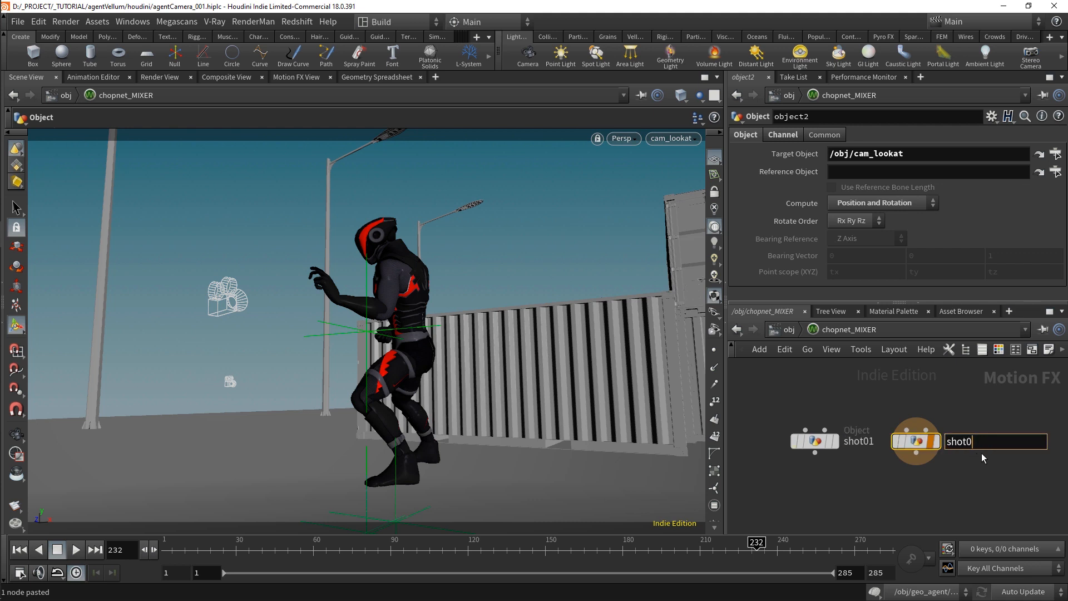
text(2)
key(Return)
Add a Simple Blend node, feed it shot01 then shot02, and make it the displayed node
scroll(881, 472, up, 1)
key(Tab)
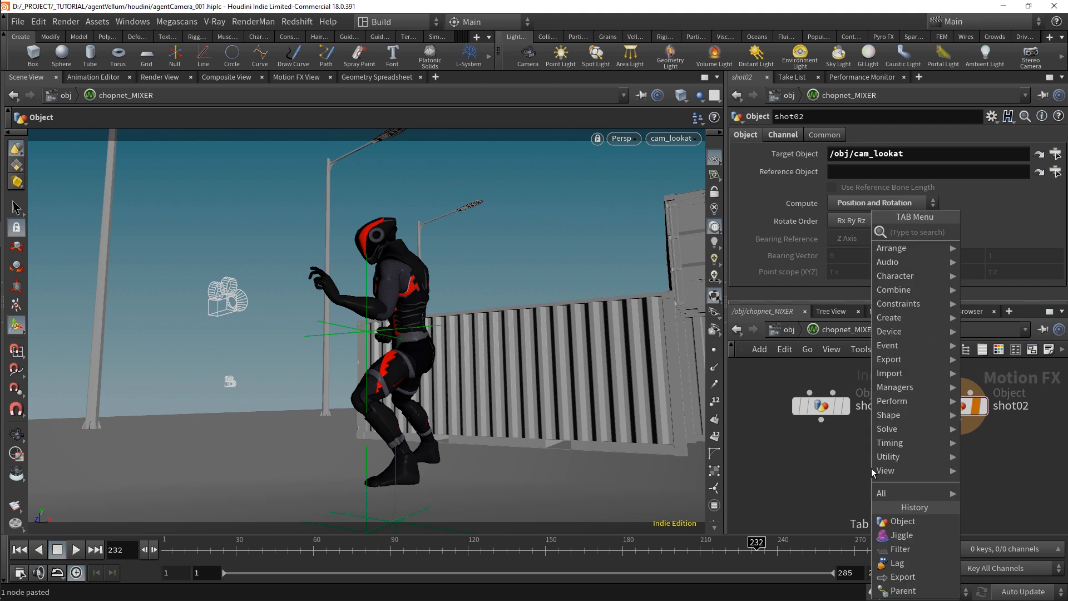
text(simple)
key(Return)
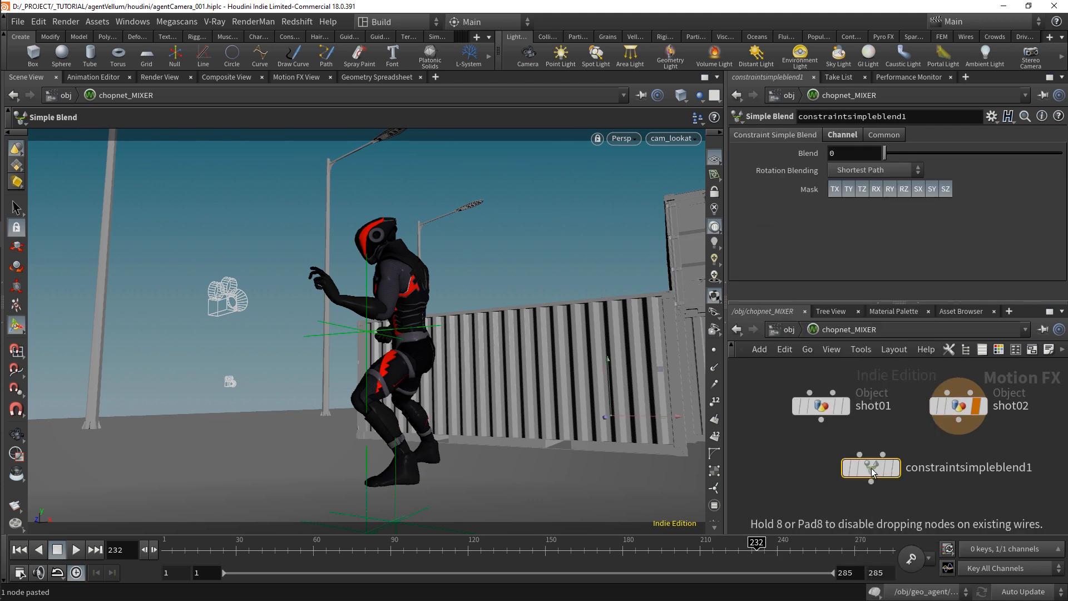
click(874, 492)
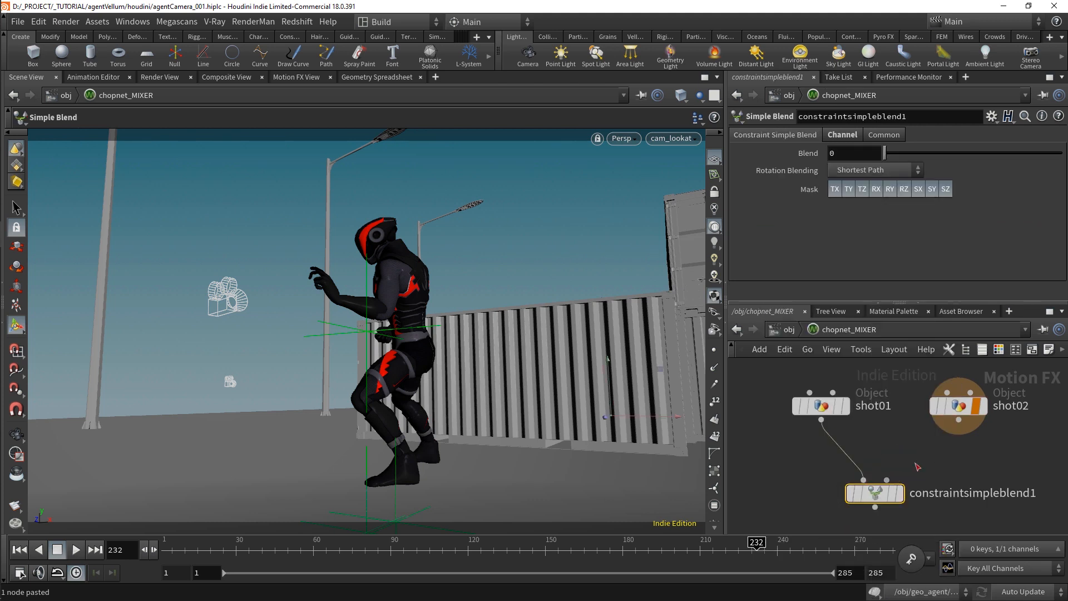
scroll(959, 441, down, 2)
mouse_move(912, 486)
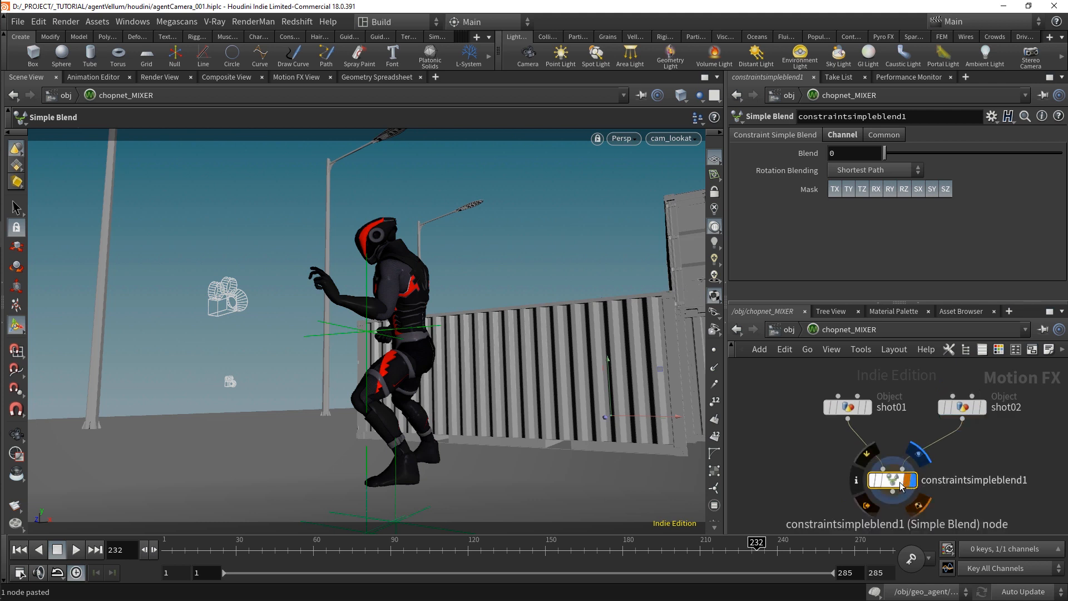
Add an Export node below the Simple Blend node, wire the blend into it and make it the displayed node
scroll(912, 387, down, 1)
key(Tab)
text(expo)
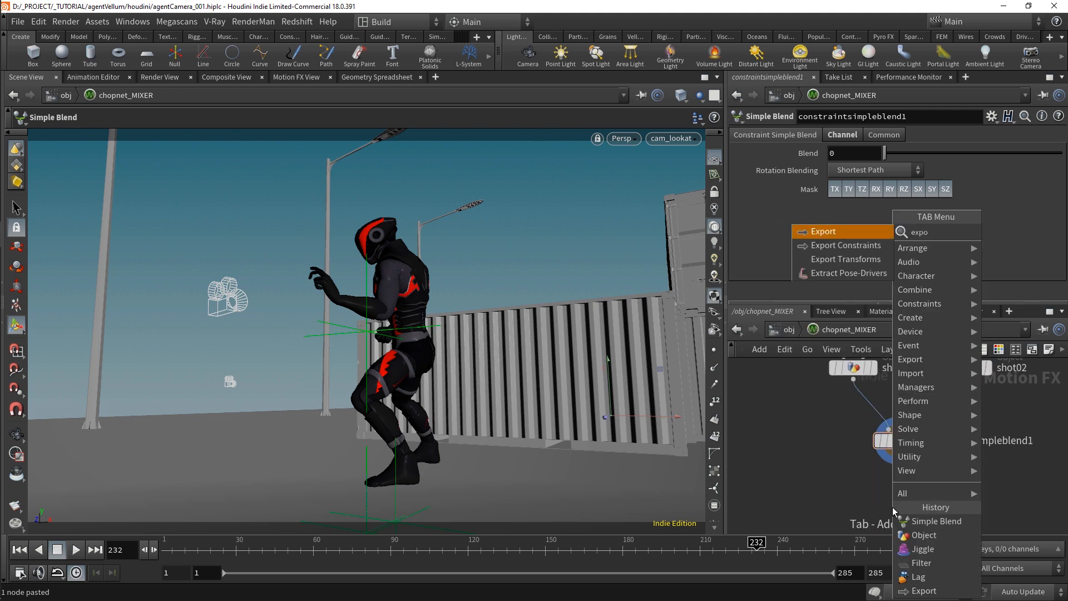
key(Return)
click(892, 507)
click(882, 494)
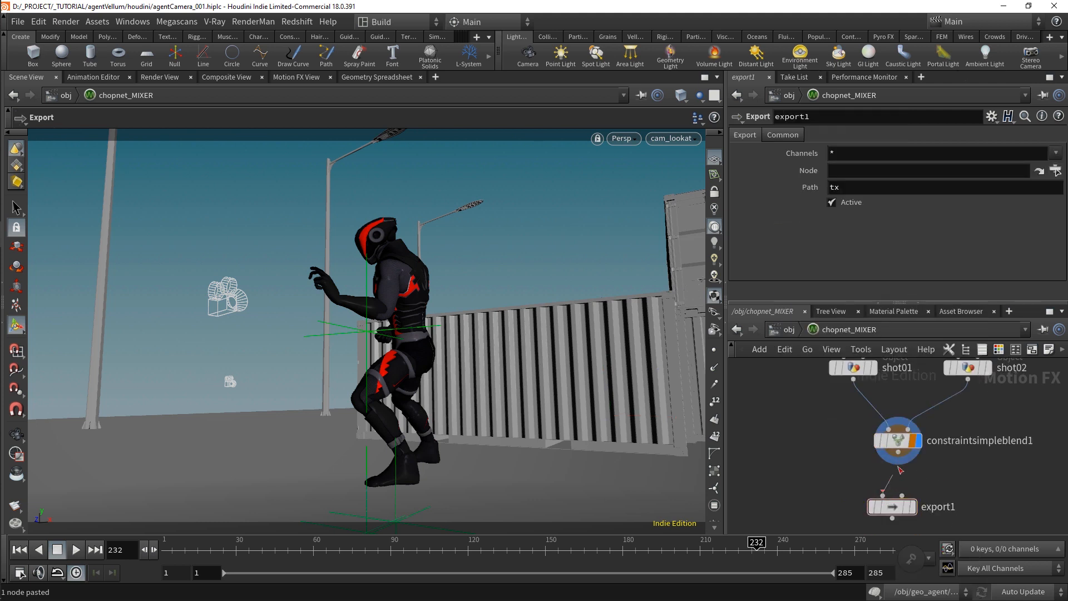
mouse_move(909, 513)
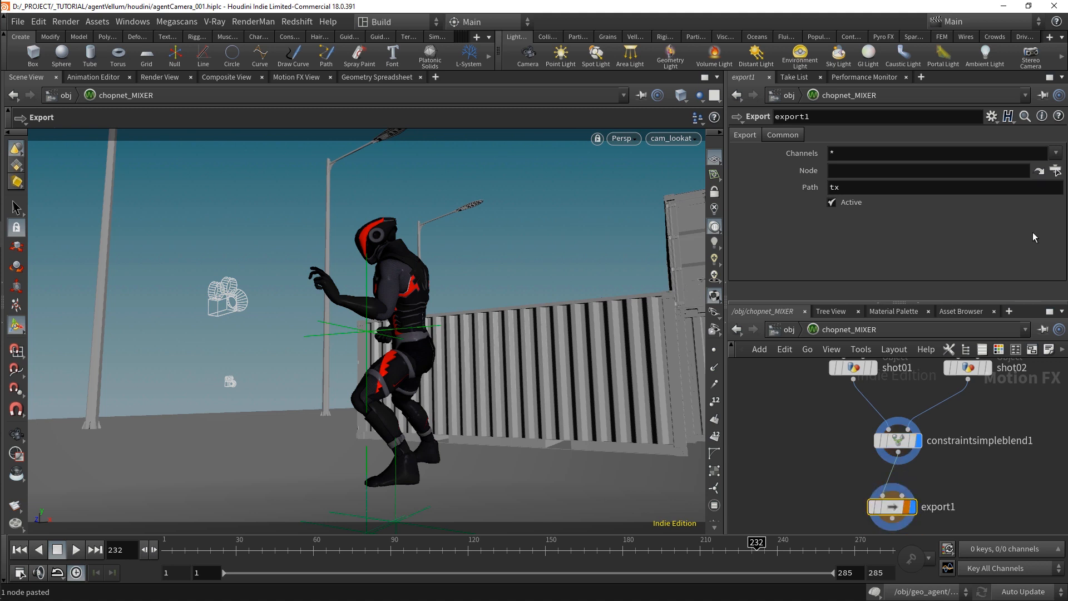
Export channels tx ty tz rx ry rz to the same-named paths on /obj/camMIXER and enable the node's export flag
click(1054, 172)
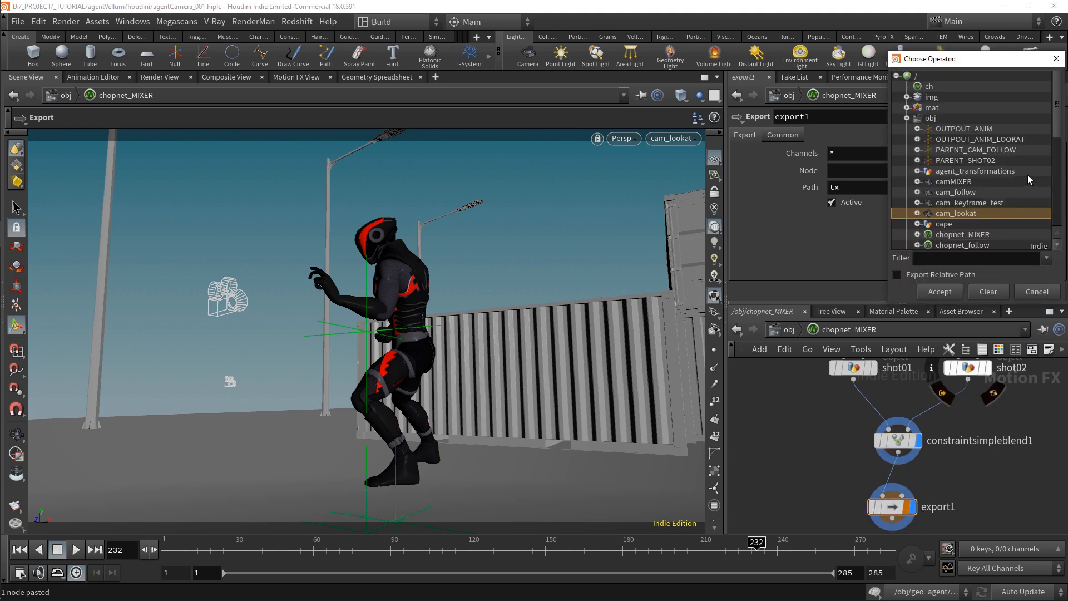
double_click(957, 181)
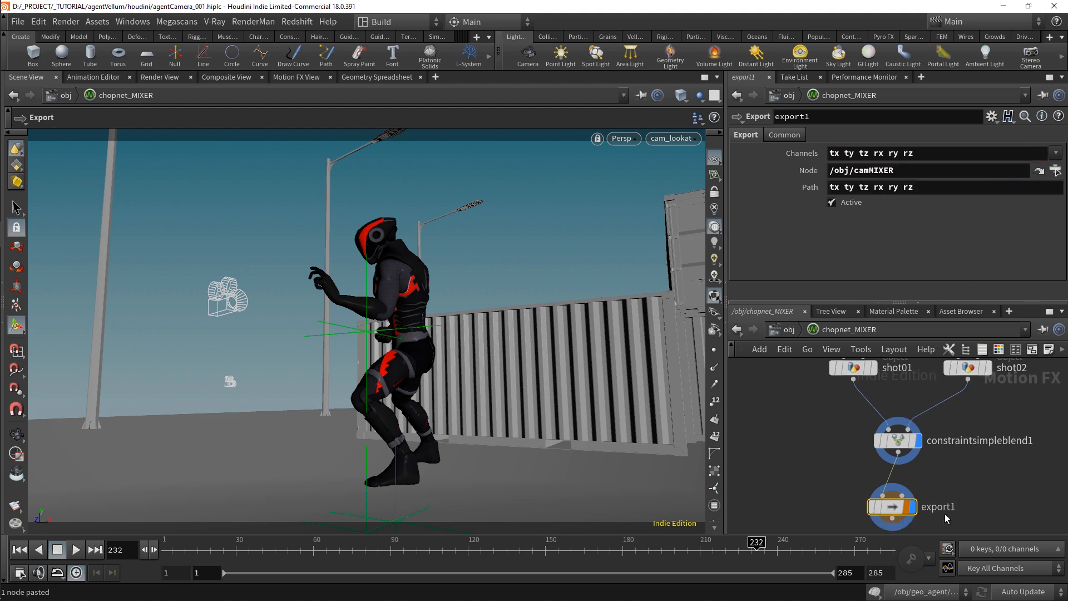
middle_drag(945, 517, 948, 474)
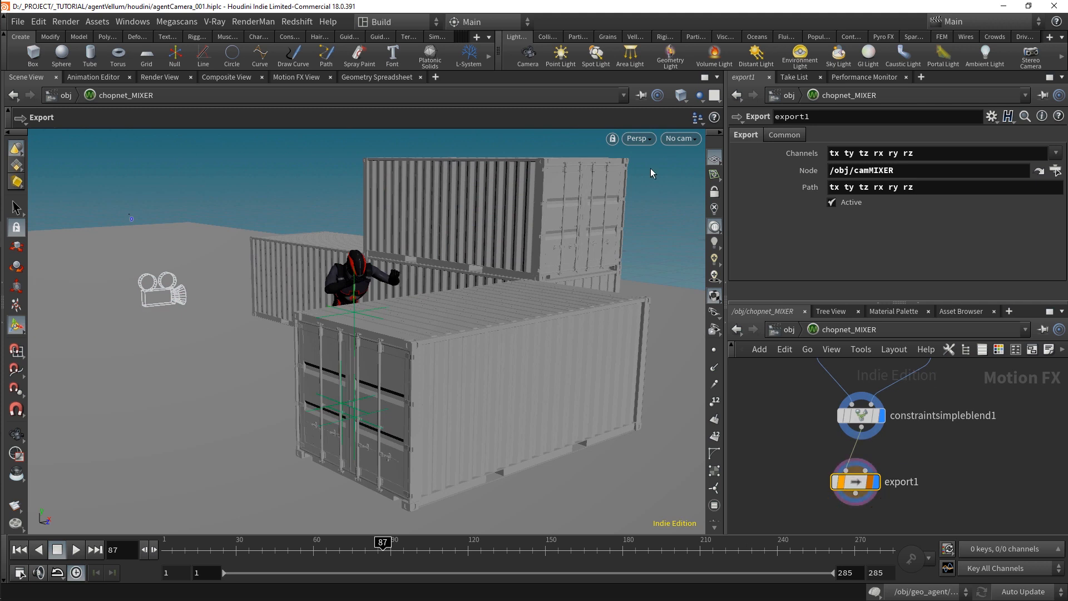
Look through camMIXER in the viewport and scrub back towards the start of the animation
click(682, 139)
click(689, 202)
drag(387, 568, 236, 566)
Keyframe the Simple Blend's Blend at 0 on frame 133 and 1 on frame 134, and play back the camera cut
click(861, 415)
drag(1056, 153, 857, 170)
mouse_move(271, 551)
mouse_down()
mouse_move(506, 558)
mouse_move(501, 550)
mouse_up()
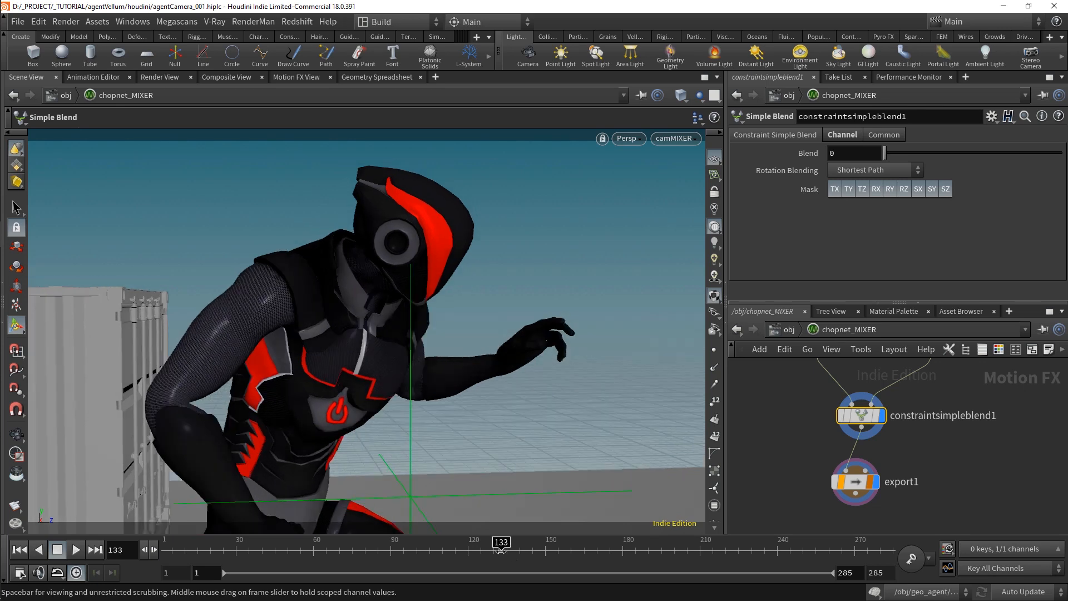
alt+click(849, 154)
drag(505, 550, 507, 551)
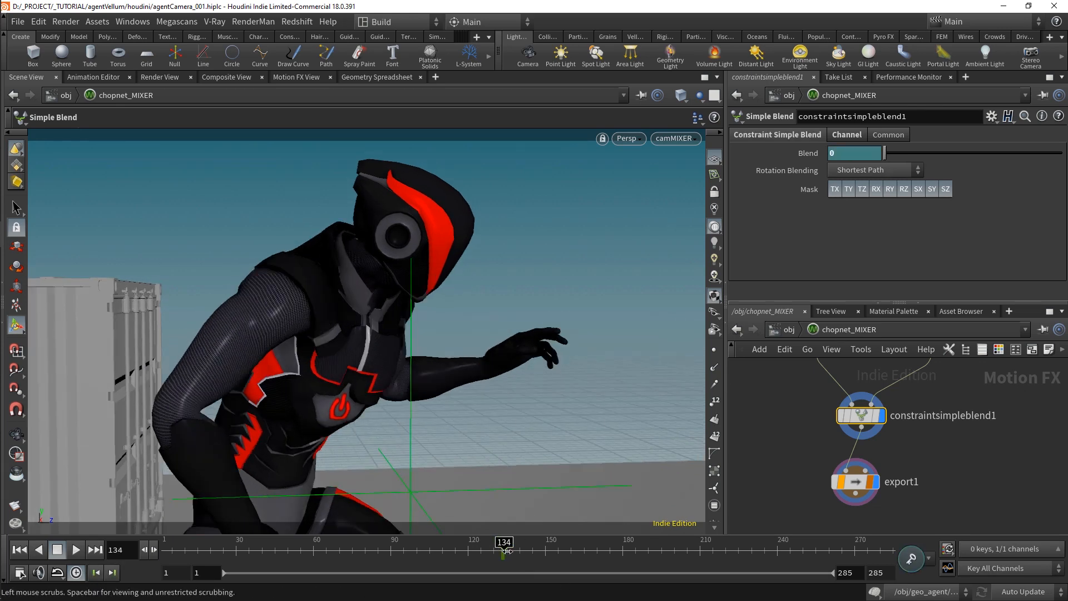
drag(884, 153, 1061, 153)
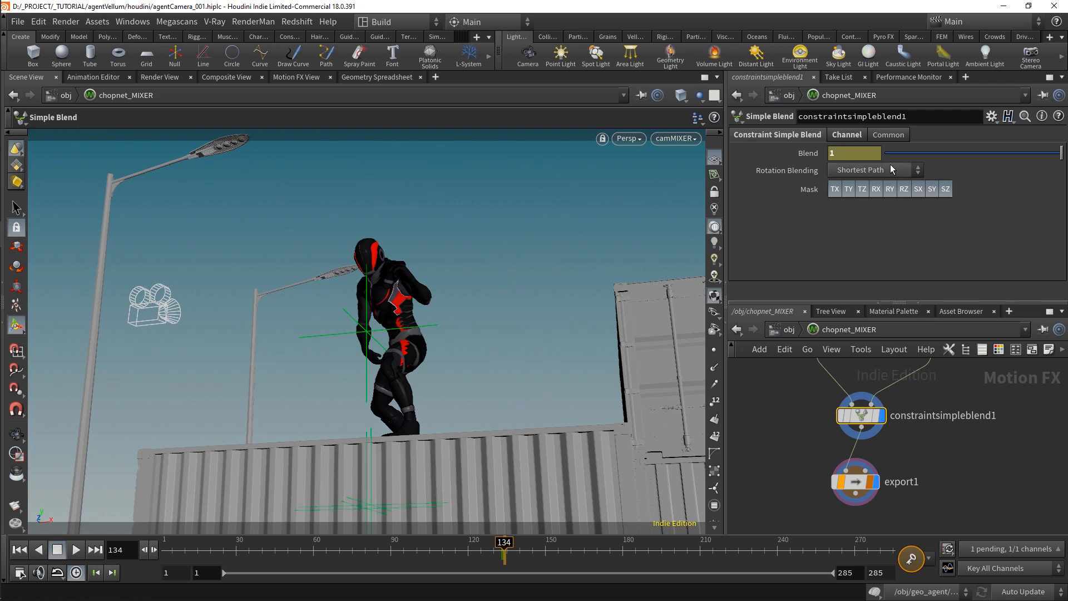
drag(504, 549, 465, 549)
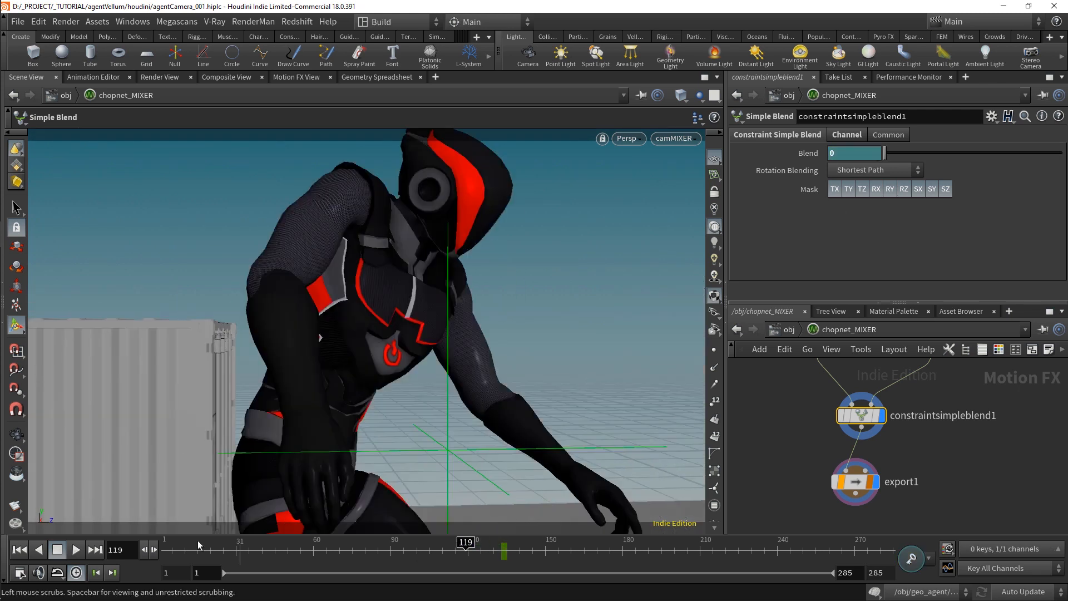
key(Up)
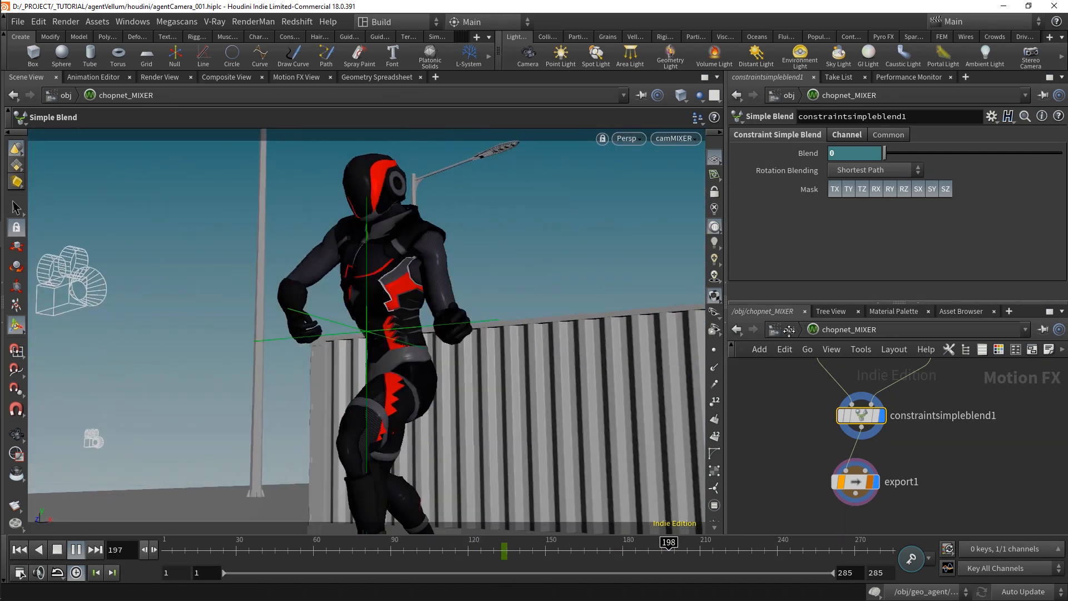
Return to the object level and set camMIXER's focal length to 35 mm
key(u)
click(877, 429)
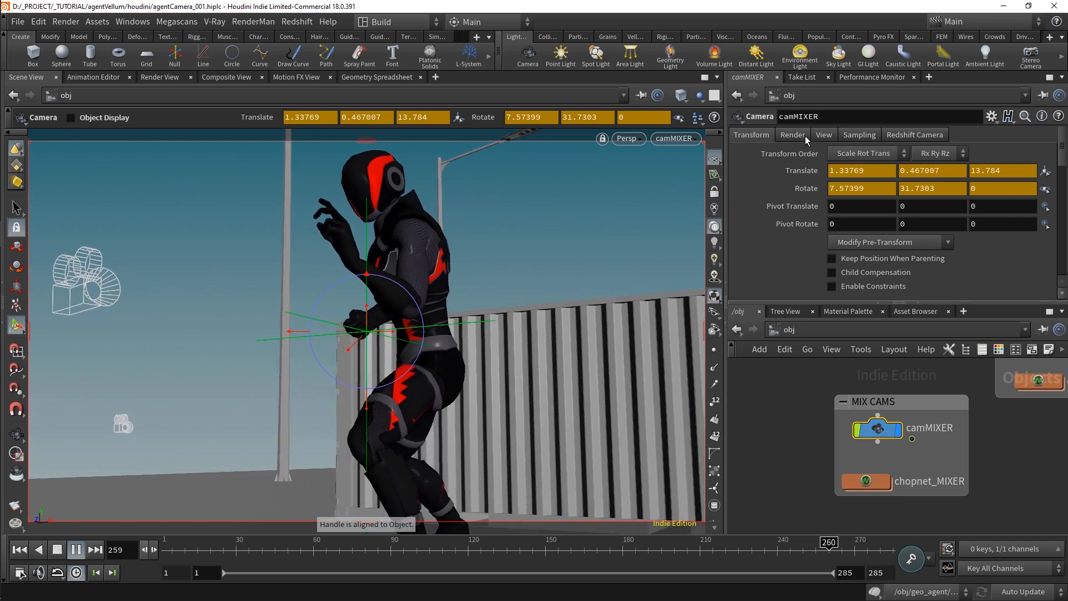
click(823, 135)
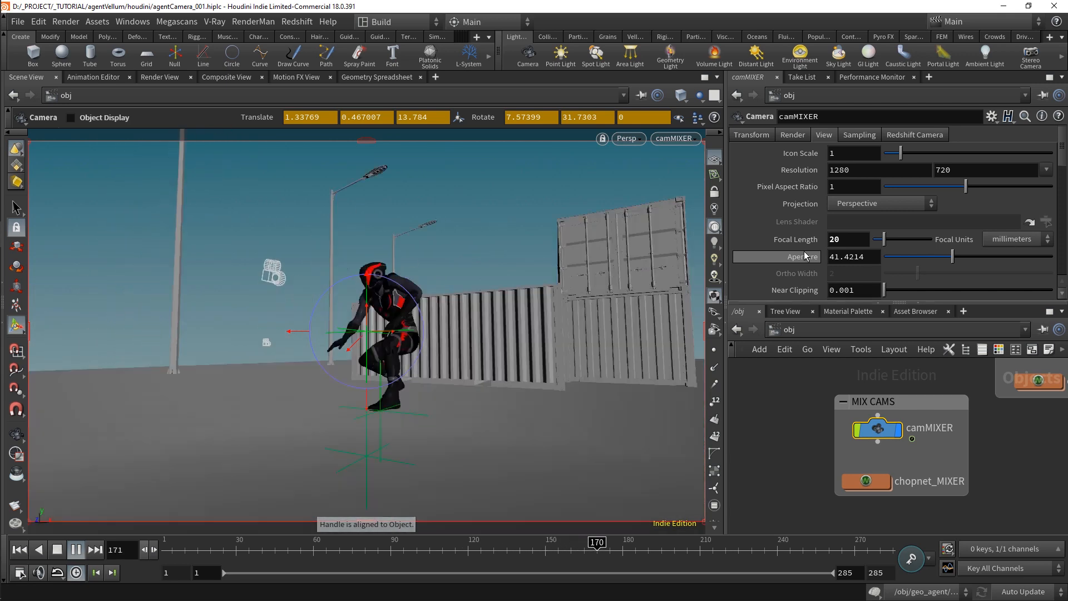
double_click(834, 238)
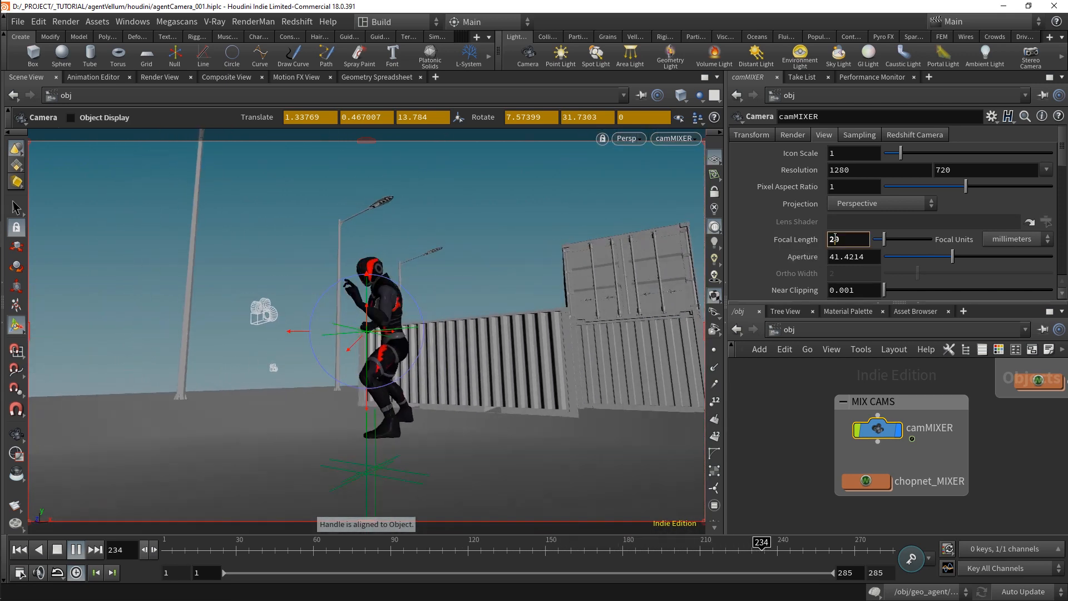
text(35)
key(Return)
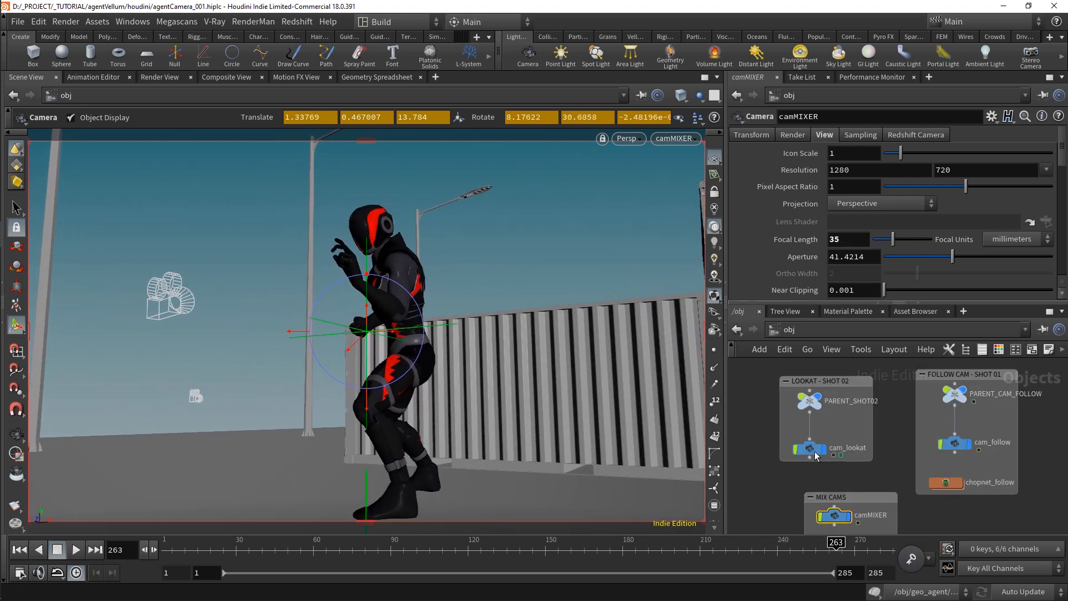
Look through cam_lookat in the viewport and scrub the second shot to around frame 212
click(809, 448)
click(658, 139)
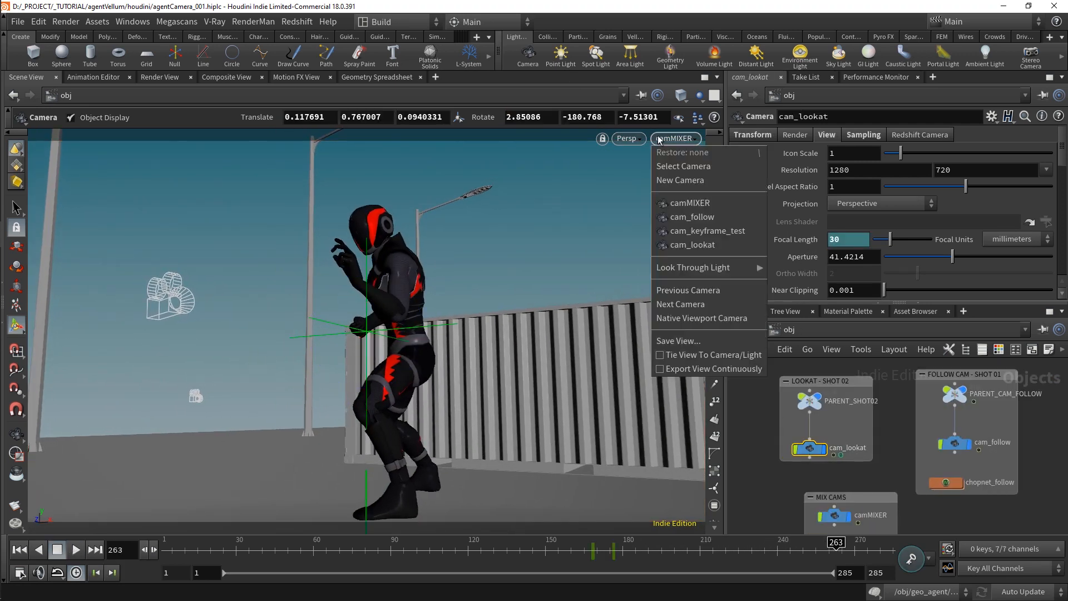
click(692, 245)
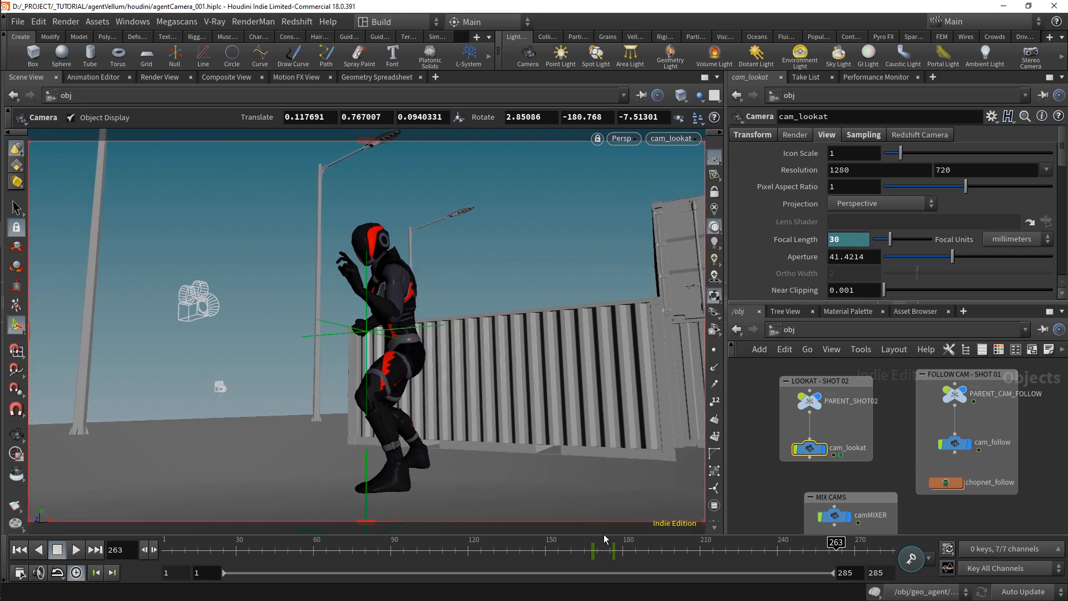
drag(604, 535, 705, 550)
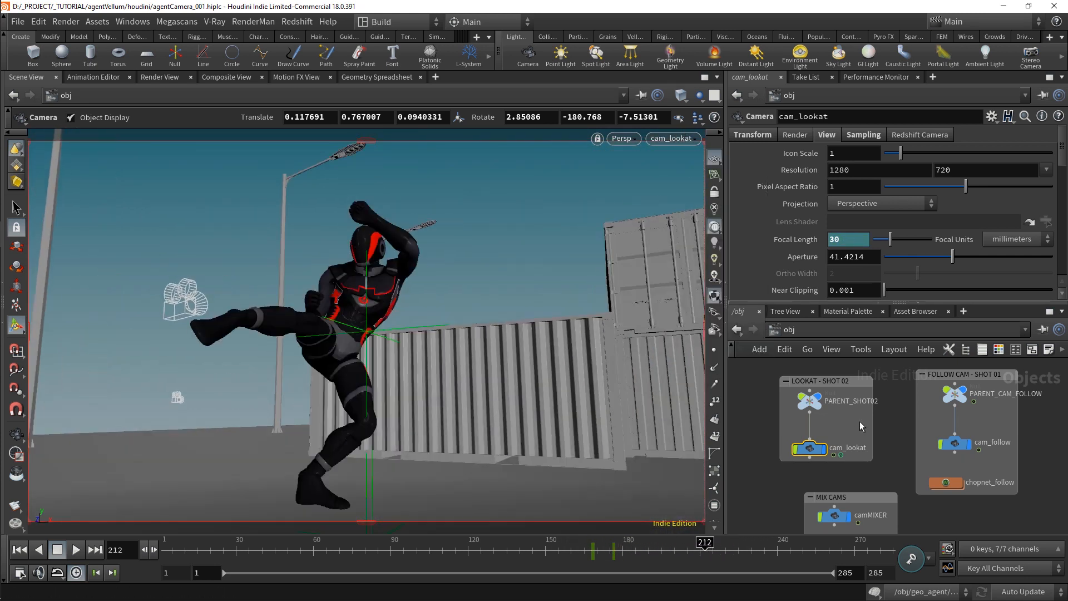
In cam_lookat's constraints network, add a Filter node after jiggle1, make it the output, and scrub the smoothed camera motion
middle_drag(860, 423, 871, 435)
double_click(830, 460)
double_click(939, 491)
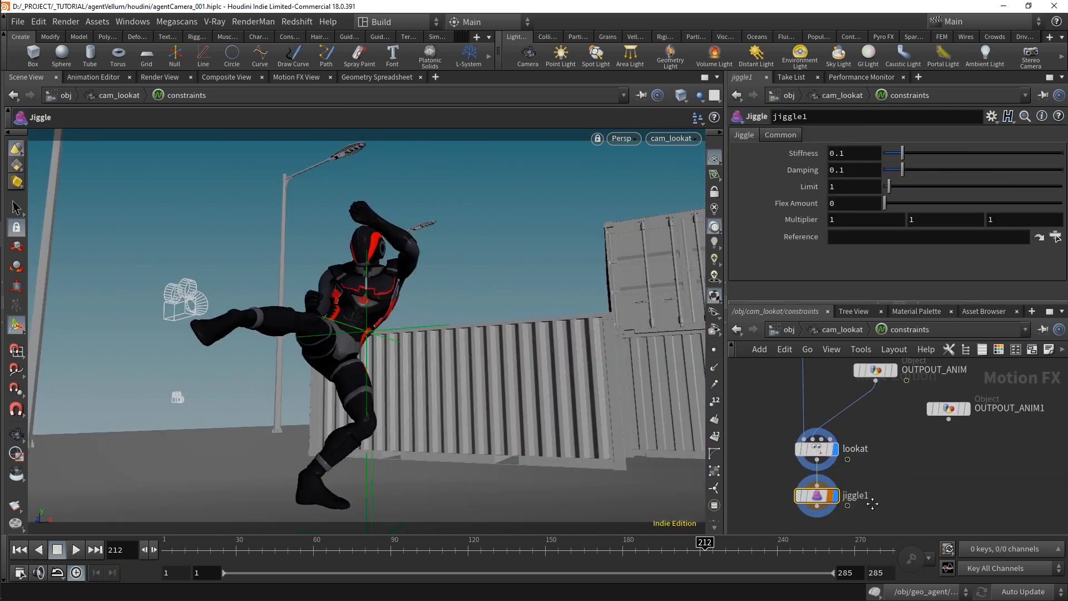
middle_drag(871, 504, 886, 474)
key(Tab)
text(filte)
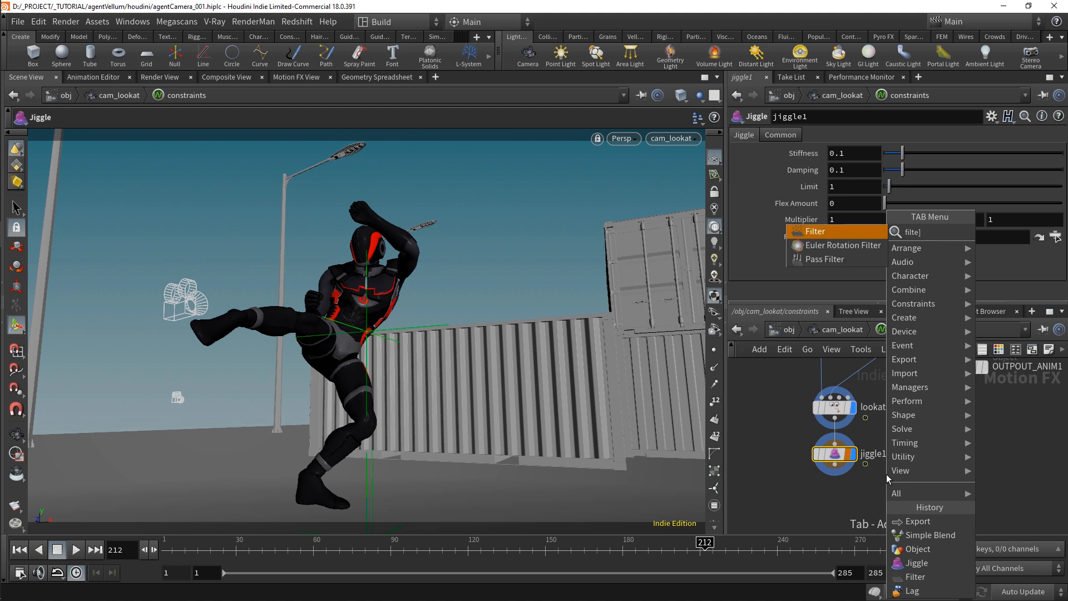
key(Return)
click(827, 510)
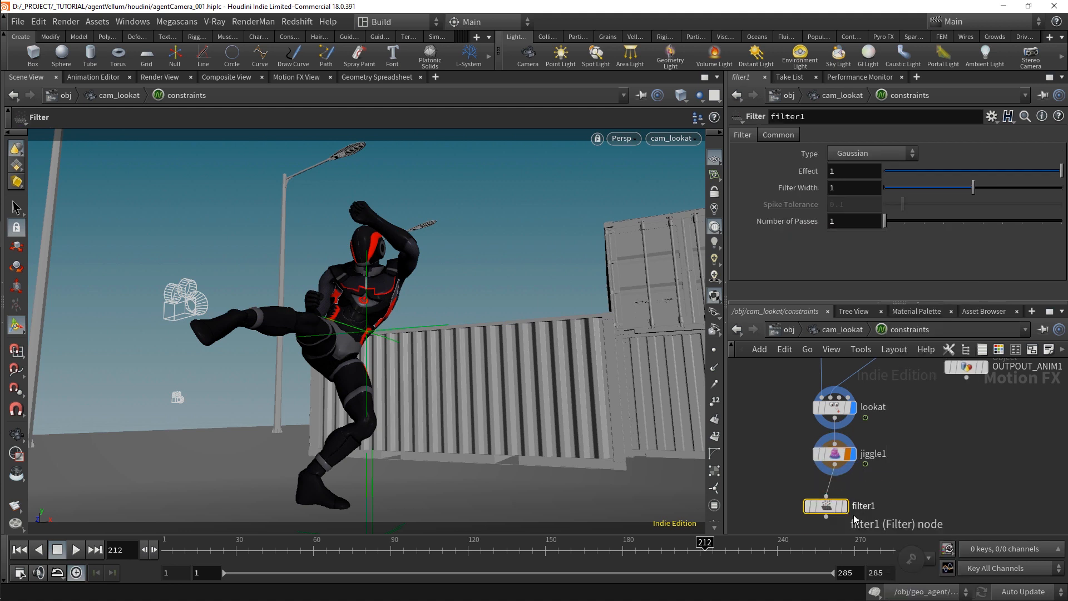
click(841, 510)
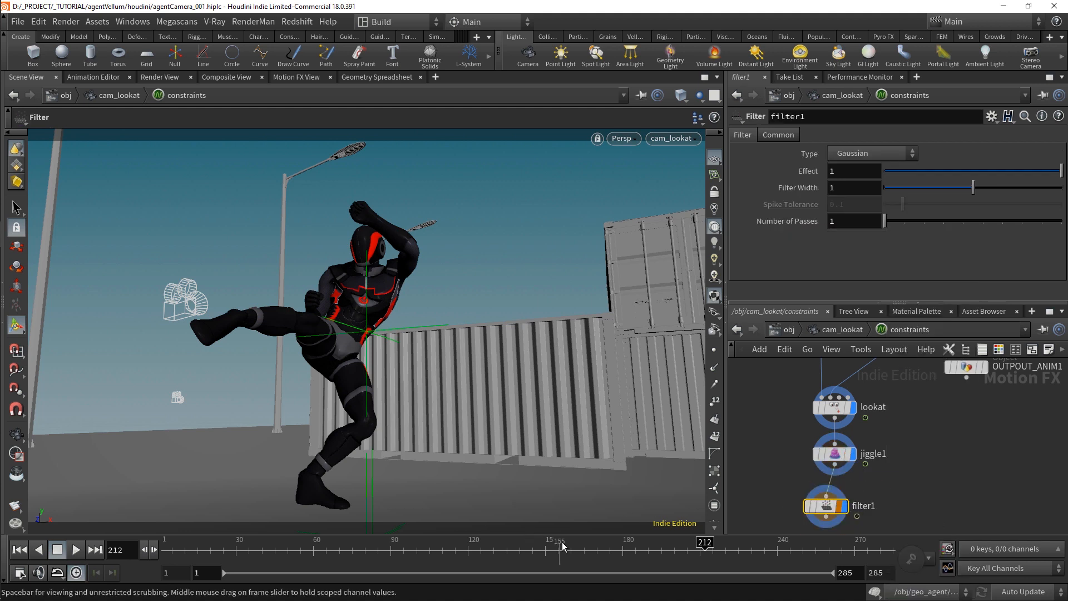
drag(561, 547, 729, 555)
mouse_move(846, 510)
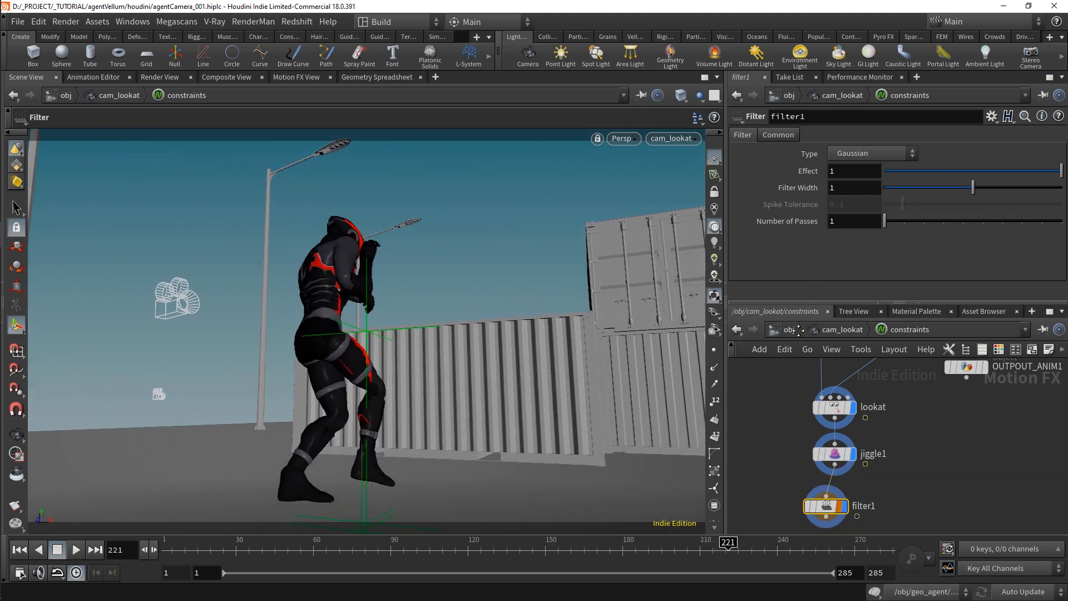
Return to the object level, select cam_lookat and play back its shot from around frame 155
click(790, 329)
click(808, 461)
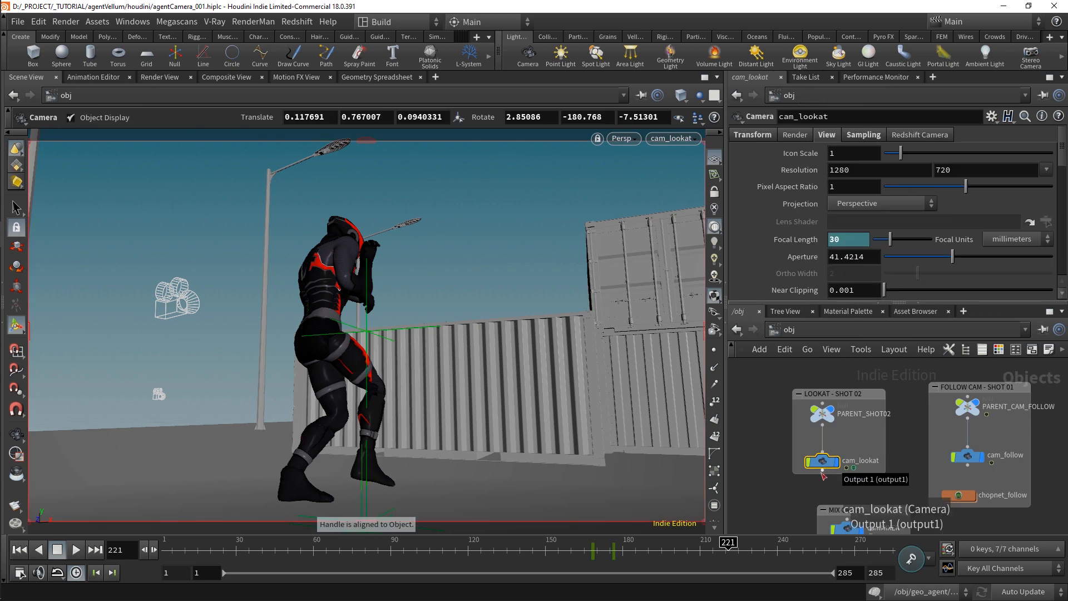
click(560, 549)
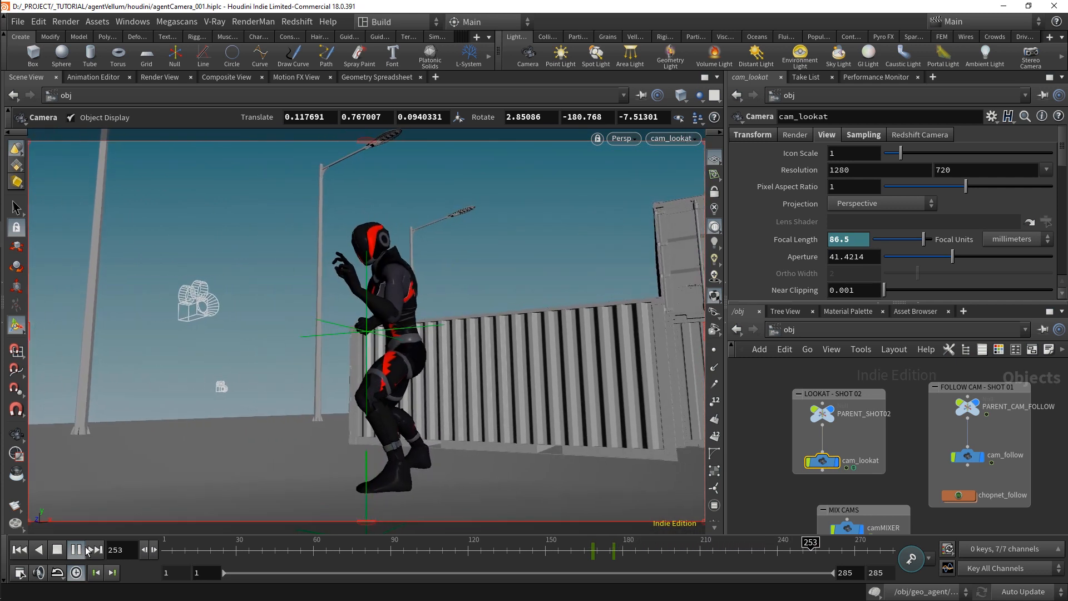
Duplicate the container_pile_A1 geometry in the container group
scroll(936, 390, down, 3)
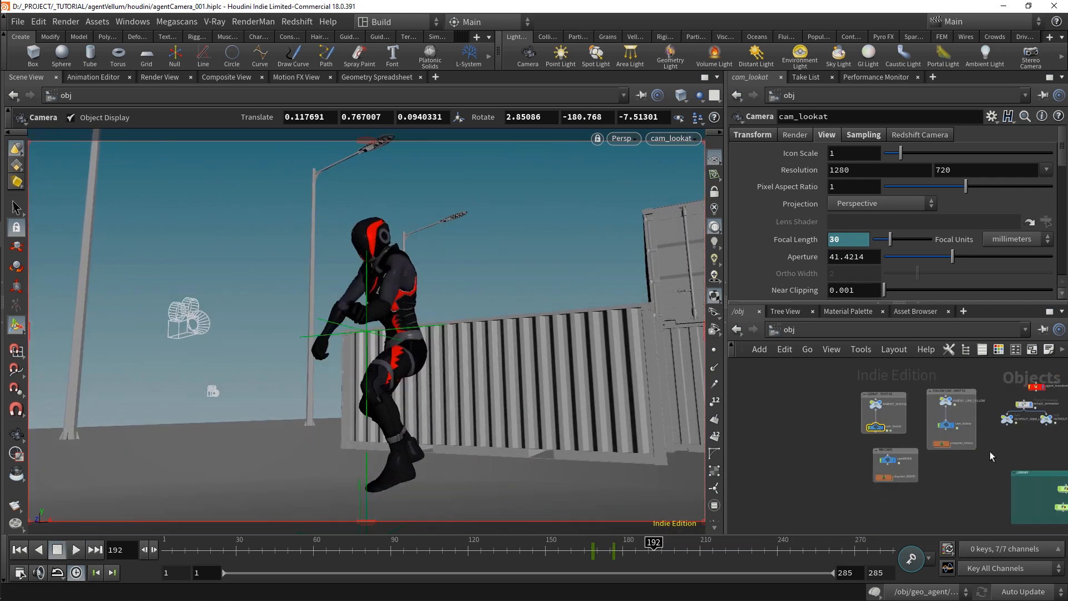
middle_drag(987, 449, 862, 389)
scroll(982, 485, up, 1)
middle_drag(979, 483, 947, 423)
scroll(975, 481, up, 3)
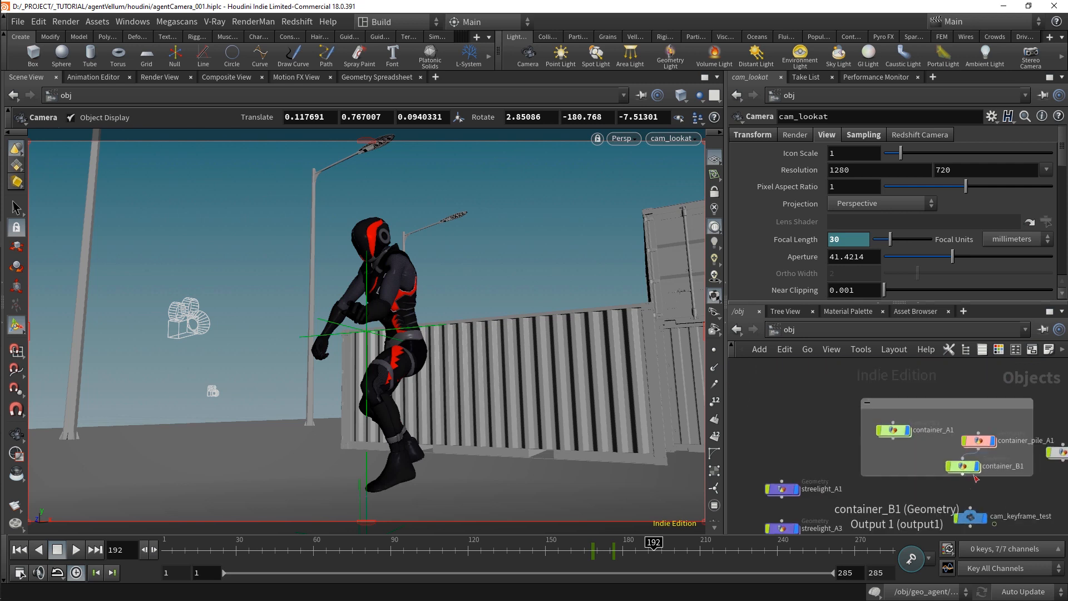
click(978, 440)
key(ctrl+v)
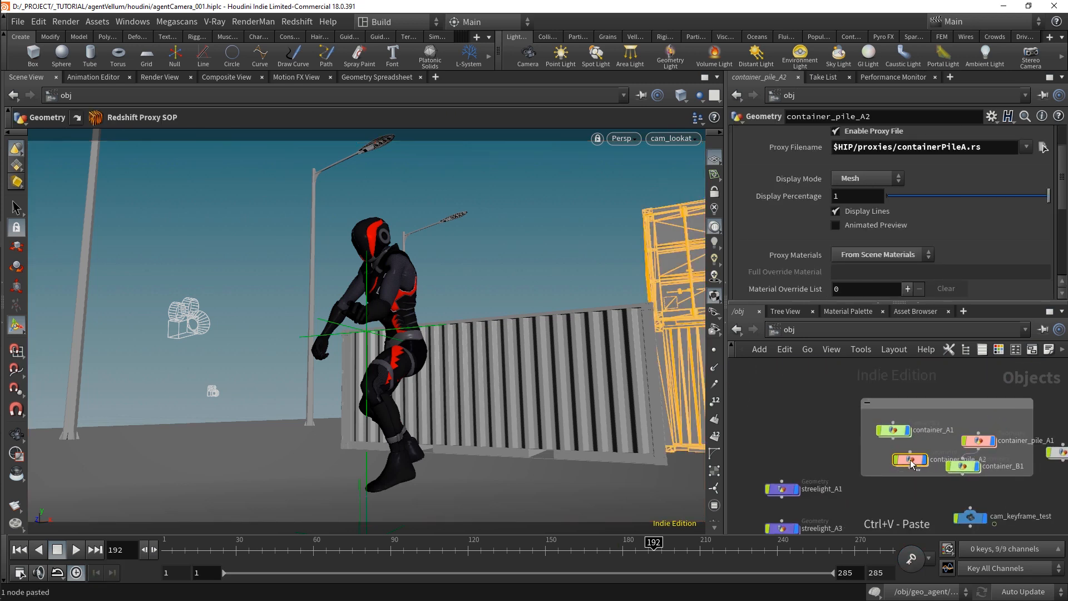
Move the container_pile_A2 copy across the ground to X about -4.44, so it frames the character's far side through cam_lookat
alt+right_drag(514, 343, 316, 297)
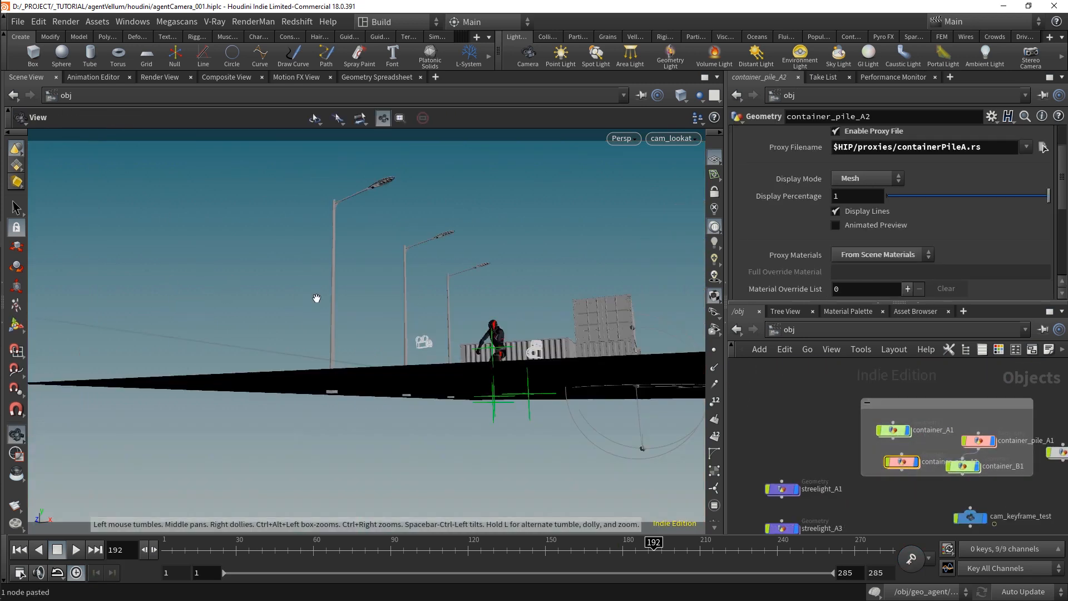
alt+drag(316, 297, 548, 358)
drag(667, 476, 342, 457)
key(r)
click(680, 138)
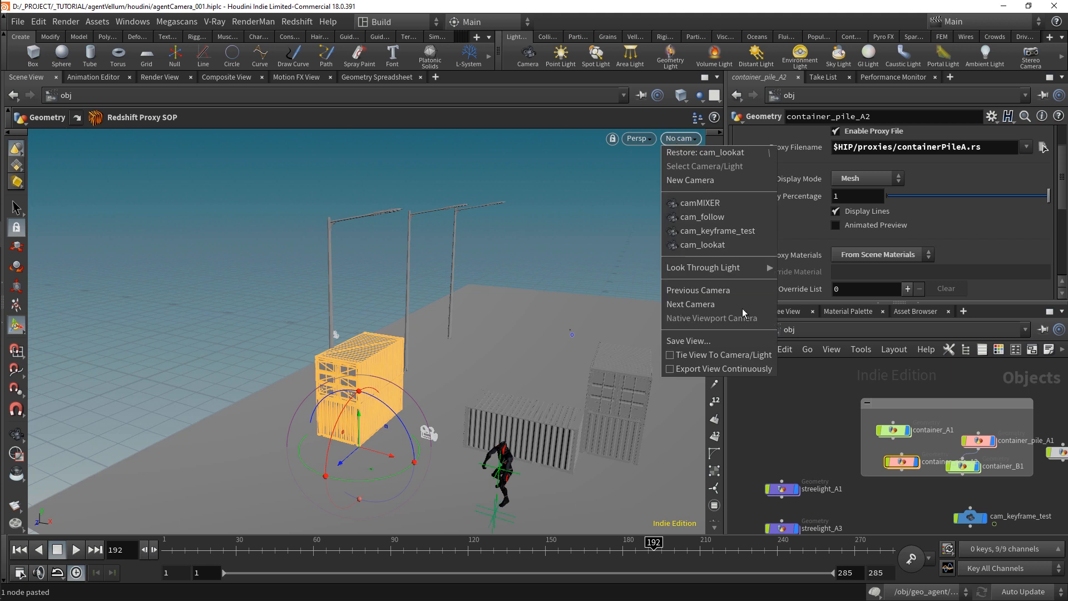
click(692, 246)
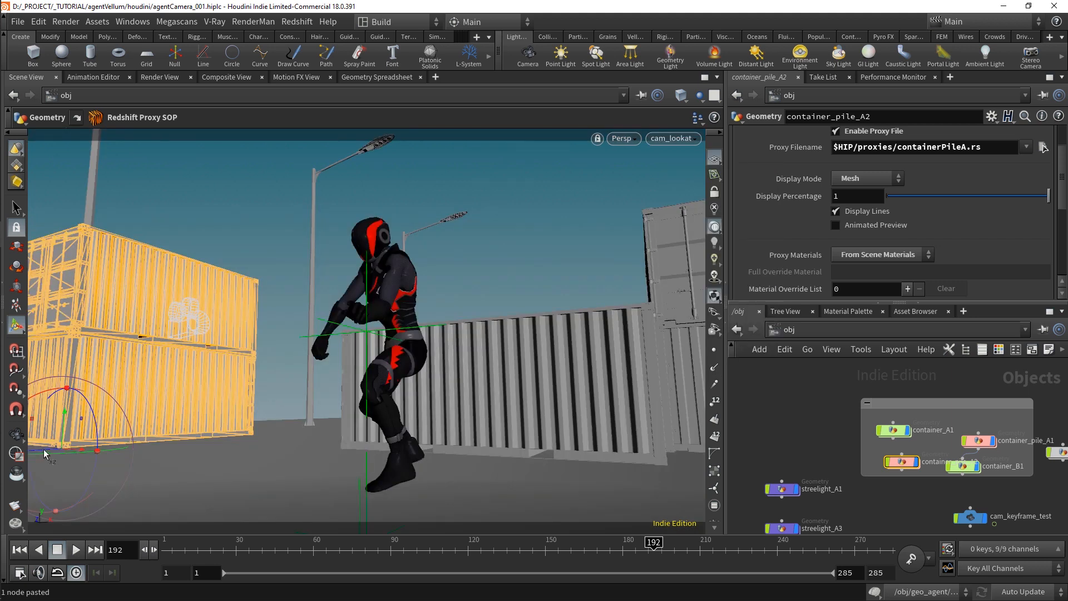
drag(44, 449, 31, 467)
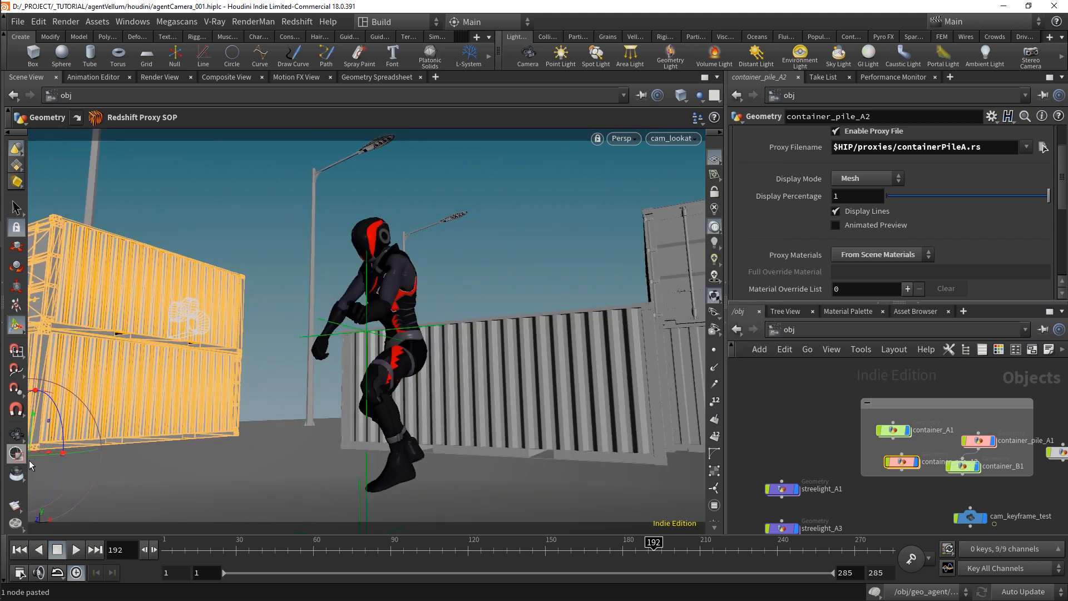
Duplicate container_pile_A2 and place the copy behind it at X -5.54251 and Z 7.8357
drag(904, 463, 906, 506)
key(ctrl+c)
key(ctrl+v)
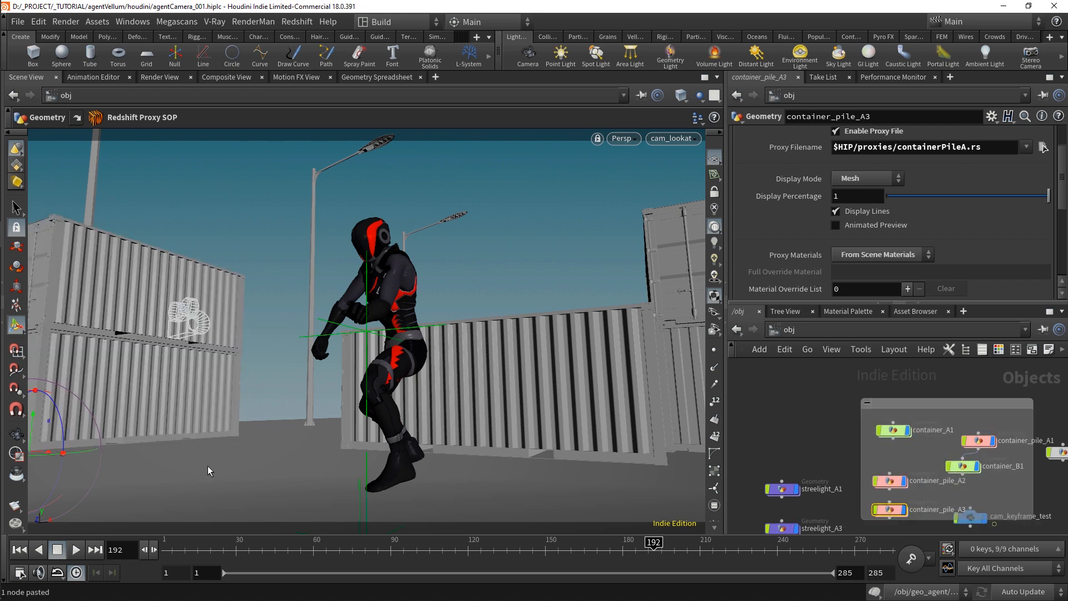
scroll(788, 168, up, 3)
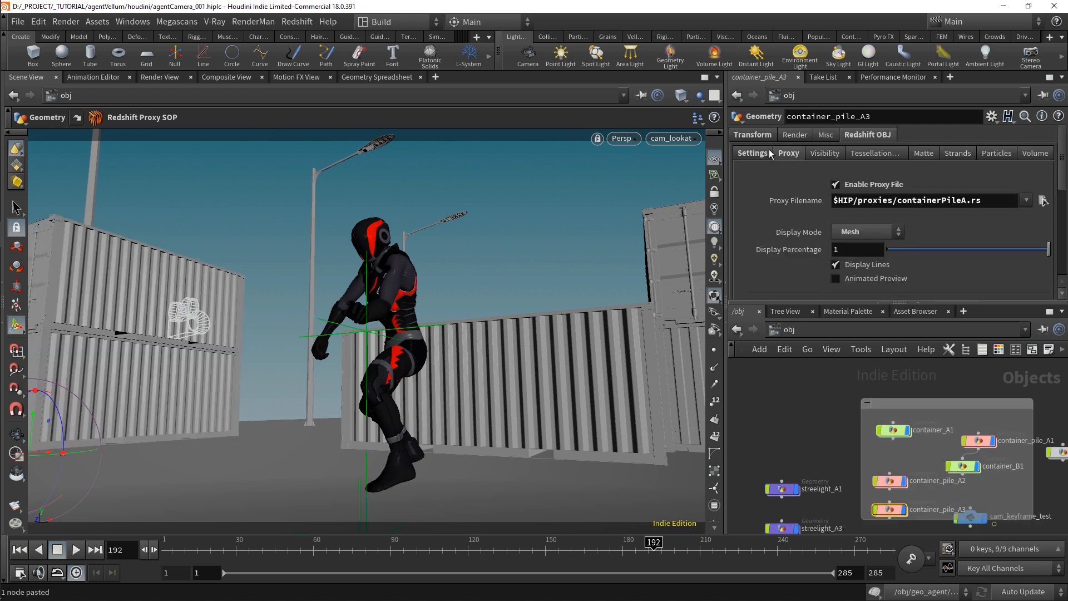
click(743, 135)
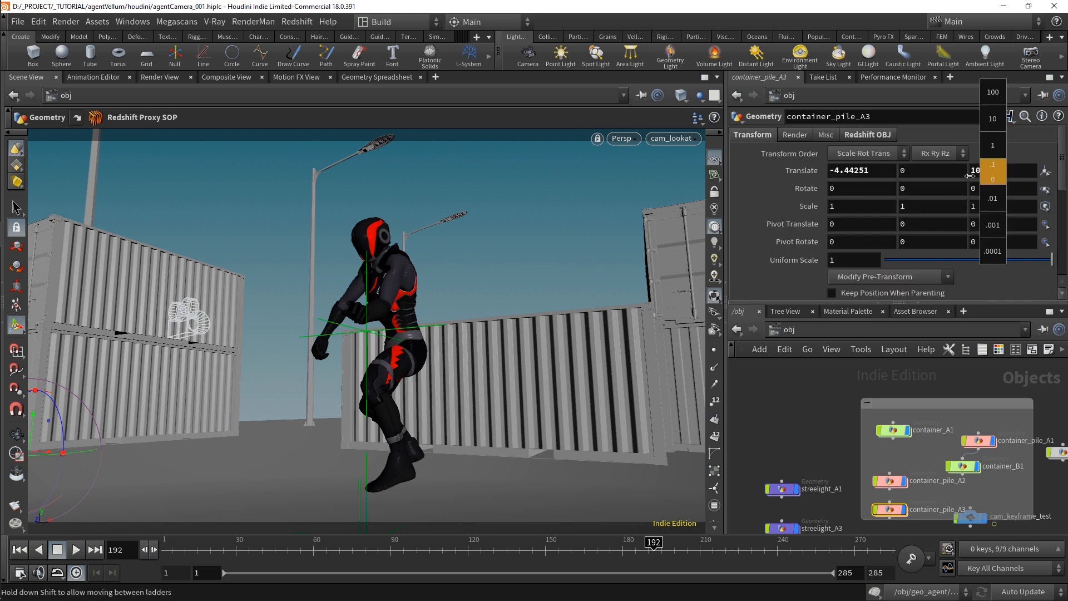
middle_drag(969, 175, 813, 174)
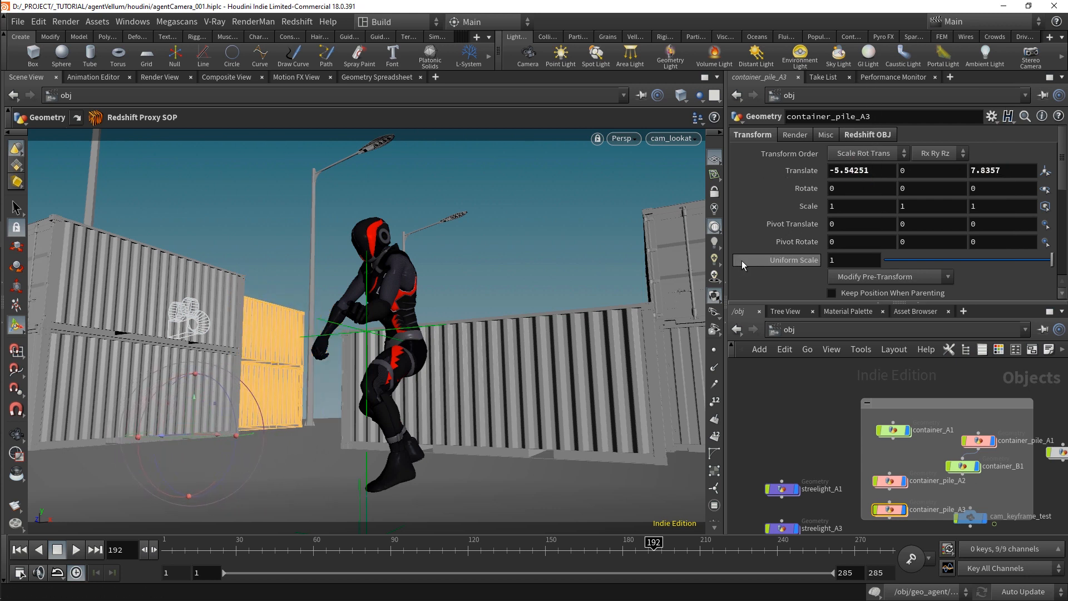
Scrub the cam_lookat shot to frame 238 to check the new container piles, and clear the selection
drag(654, 537, 771, 542)
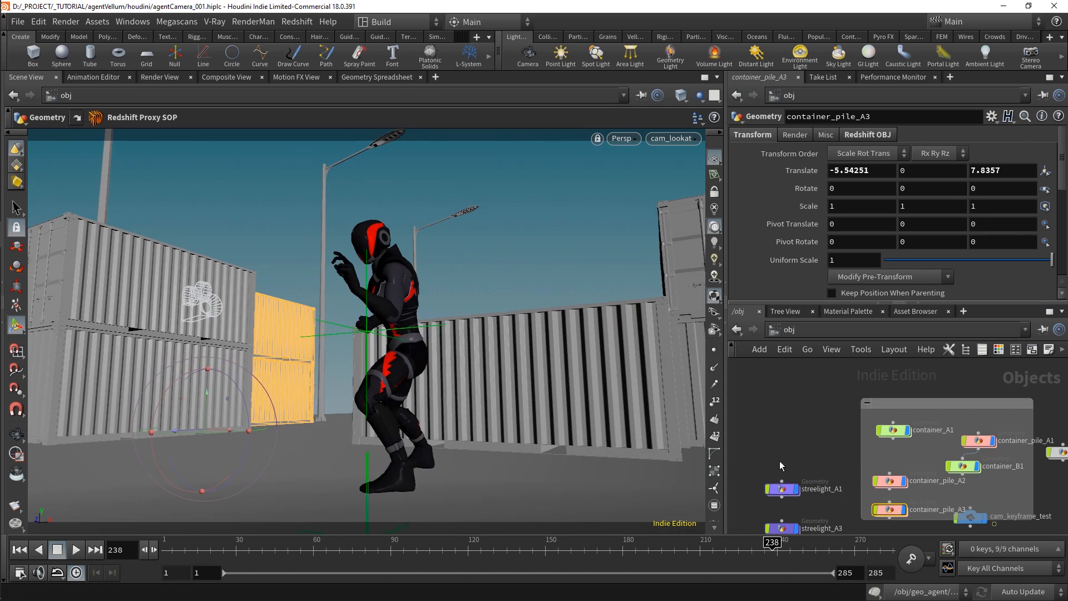
click(806, 420)
scroll(807, 420, down, 3)
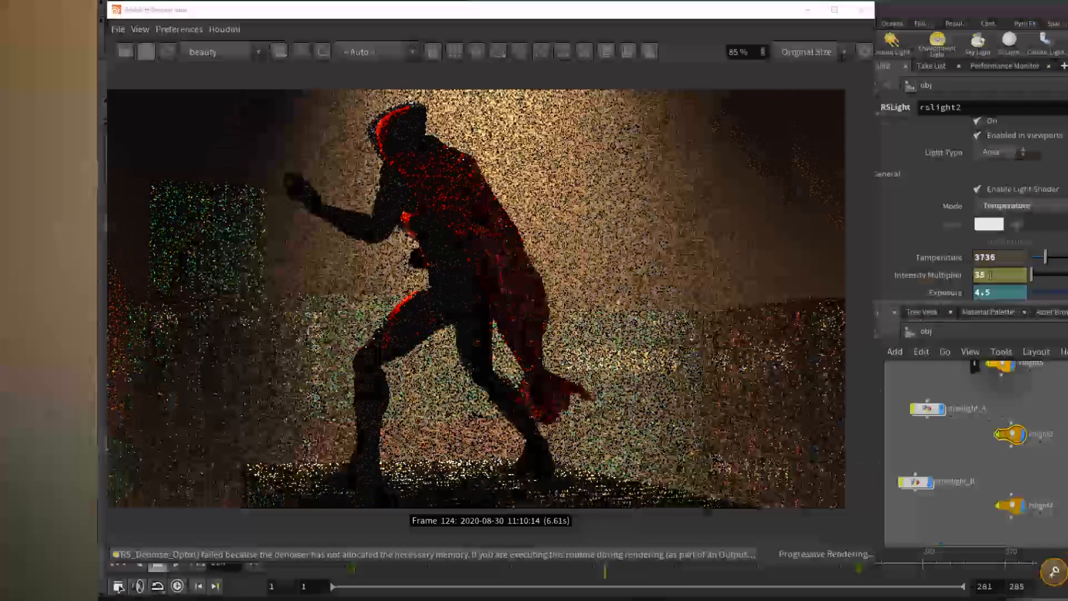
Set the area light rslight2's Spread to .245 while watching the Redshift render
scroll(944, 228, down, 5)
click(998, 238)
text(.2)
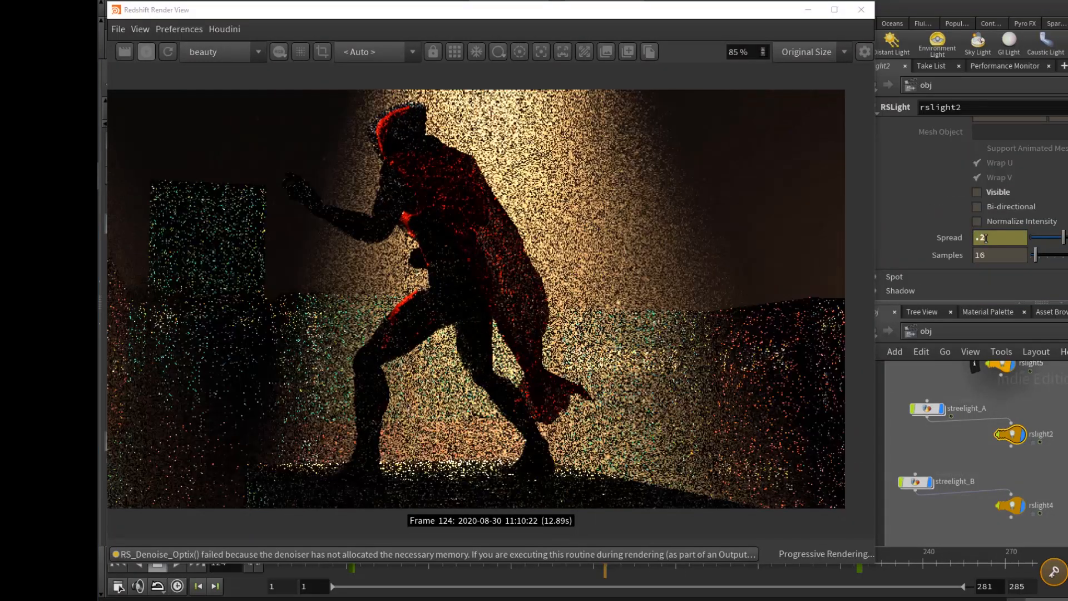
key(BackSpace)
text(4)
key(Return)
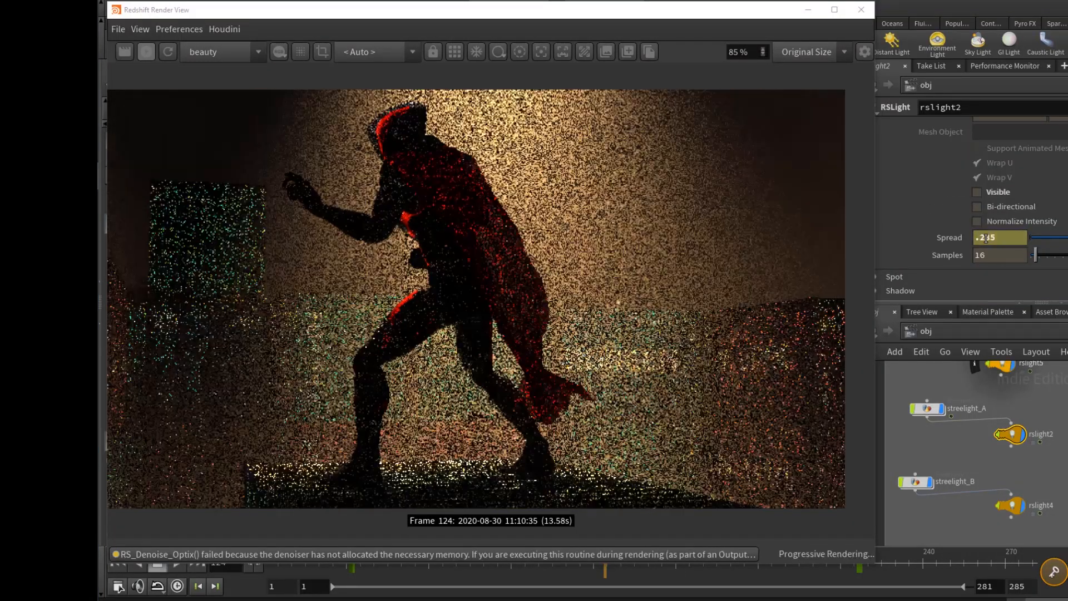
Set the X translation of streelight_A to -6
click(926, 409)
double_click(994, 165)
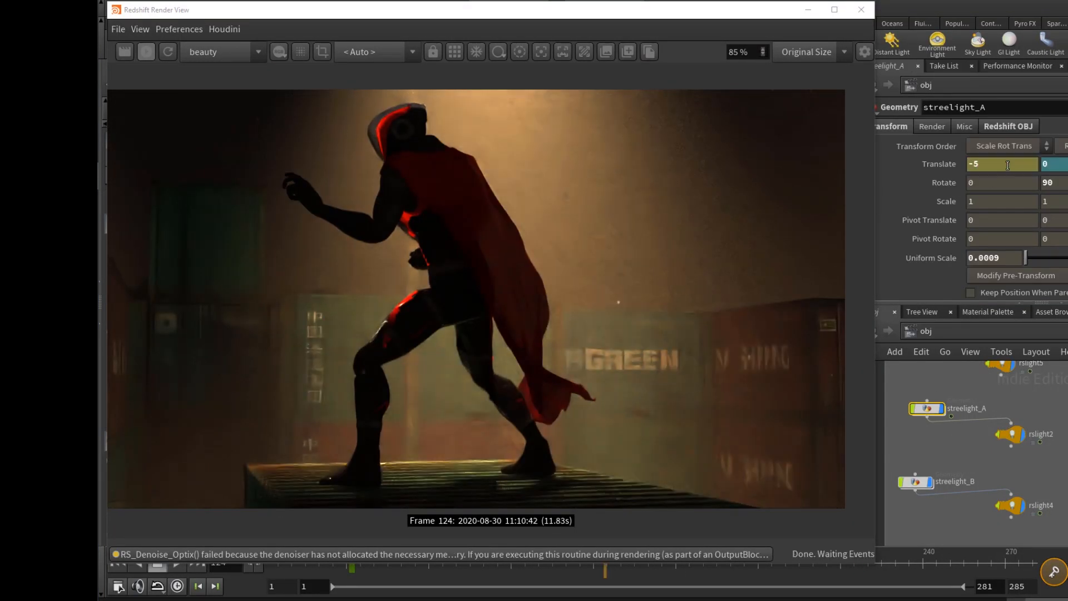
double_click(1007, 166)
text(-6)
key(Return)
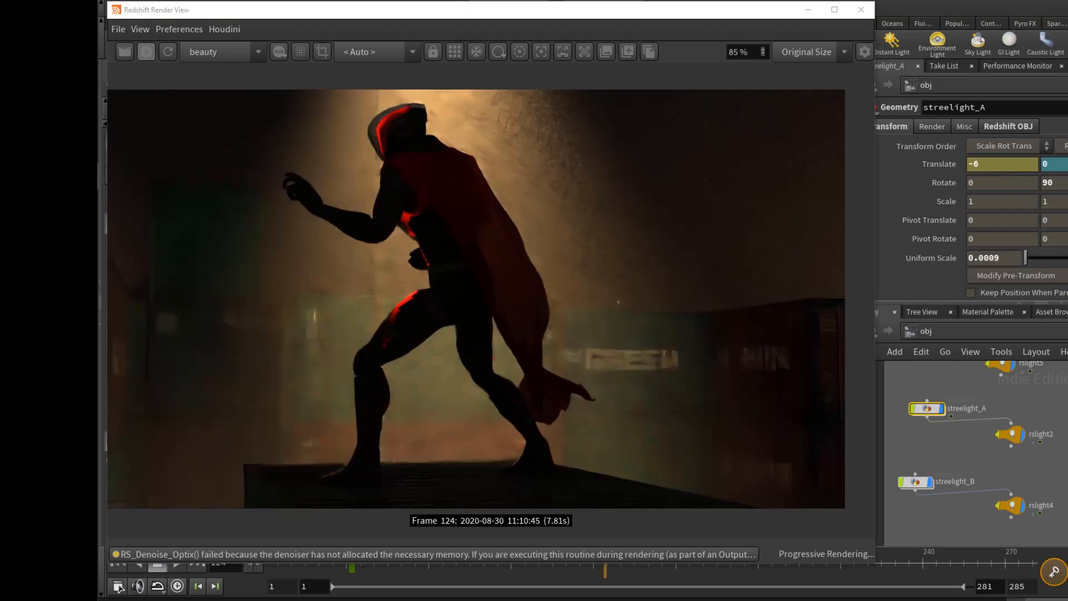